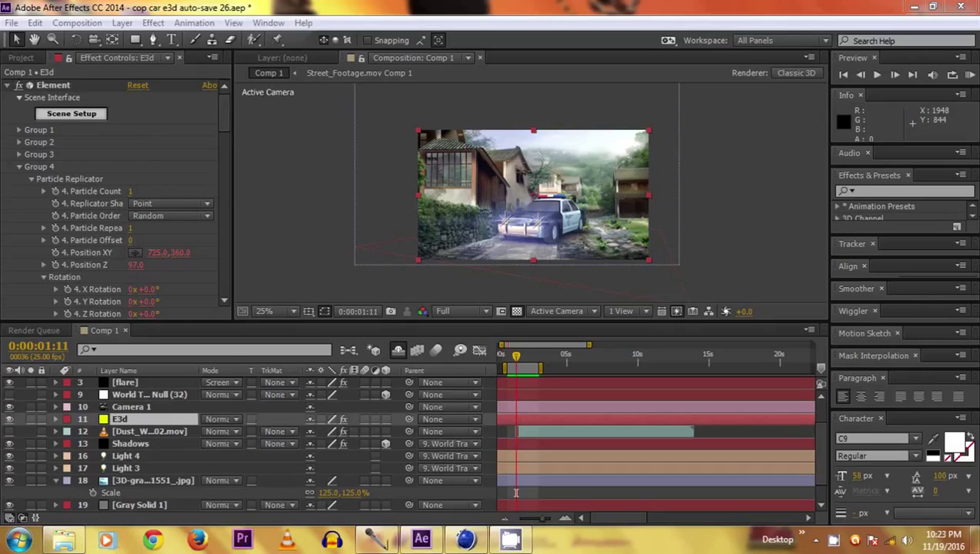
Preview Comp 1 to watch the police car drive down the street.
key(space)
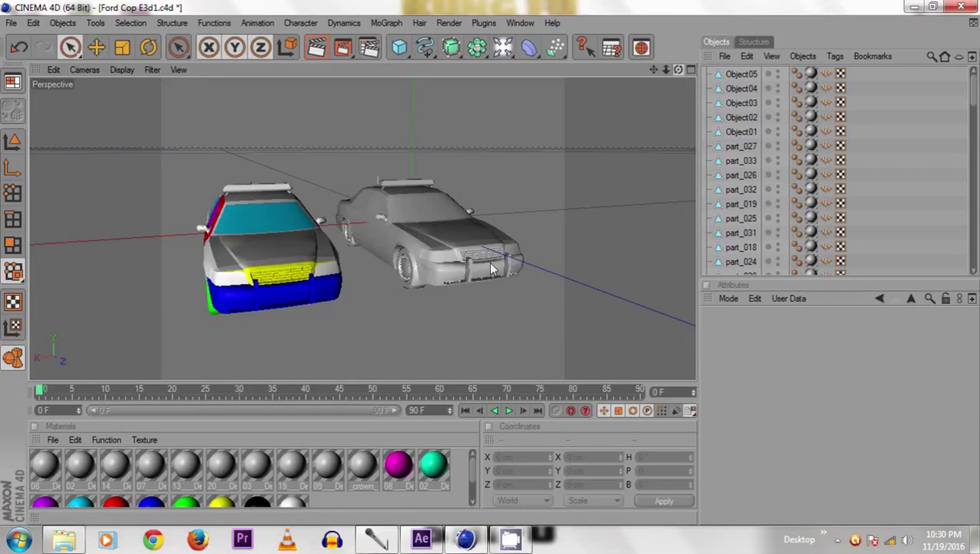
drag(673, 70, 488, 260)
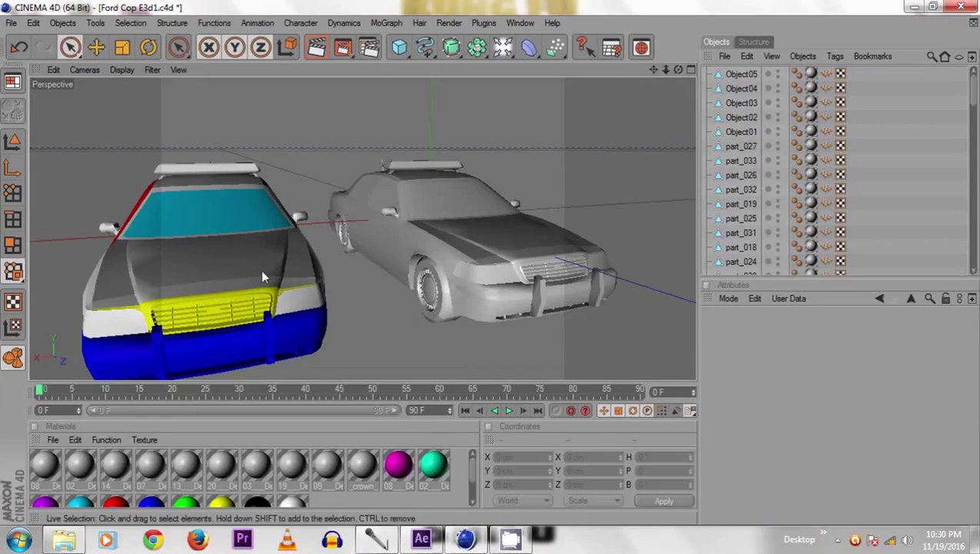
drag(678, 70, 447, 291)
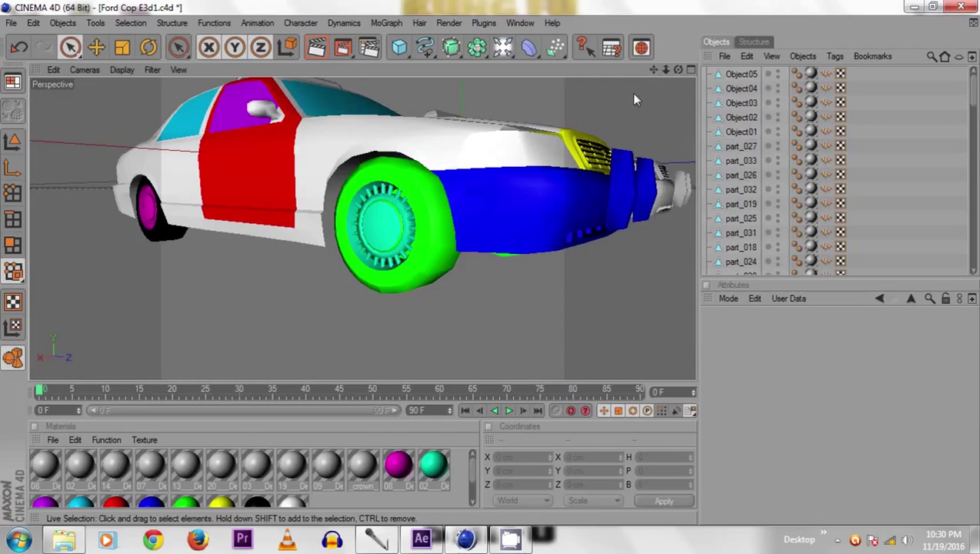
drag(651, 71, 487, 260)
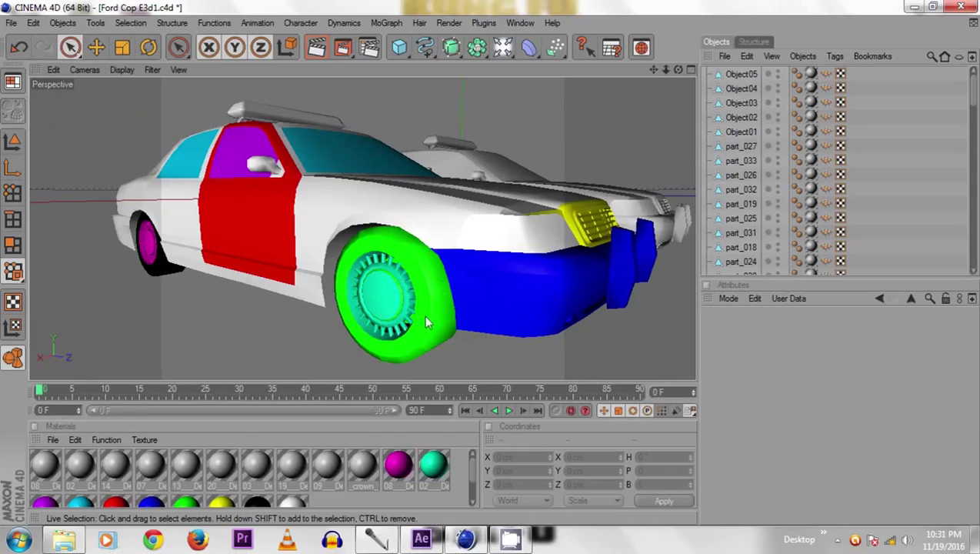
drag(652, 70, 492, 269)
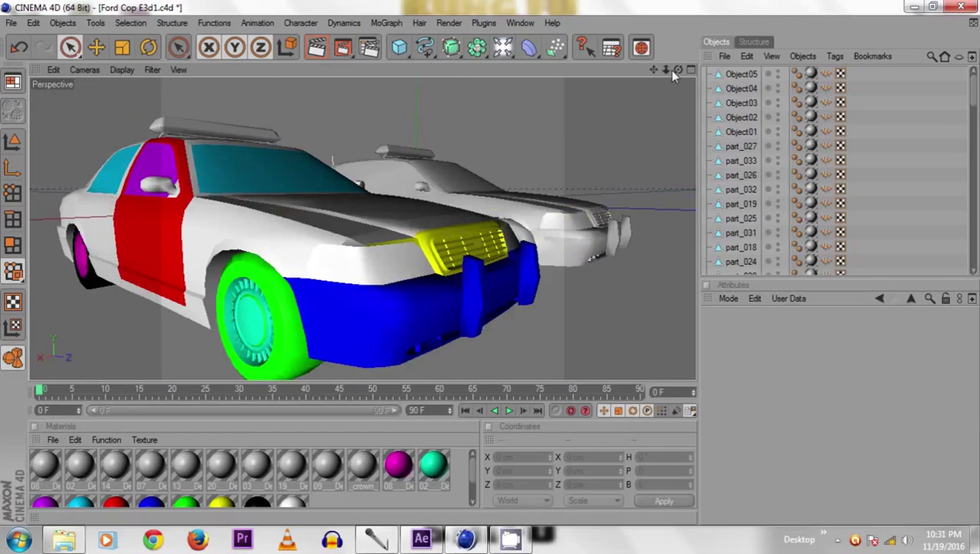
scroll(492, 268, up, 5)
scroll(493, 267, down, 8)
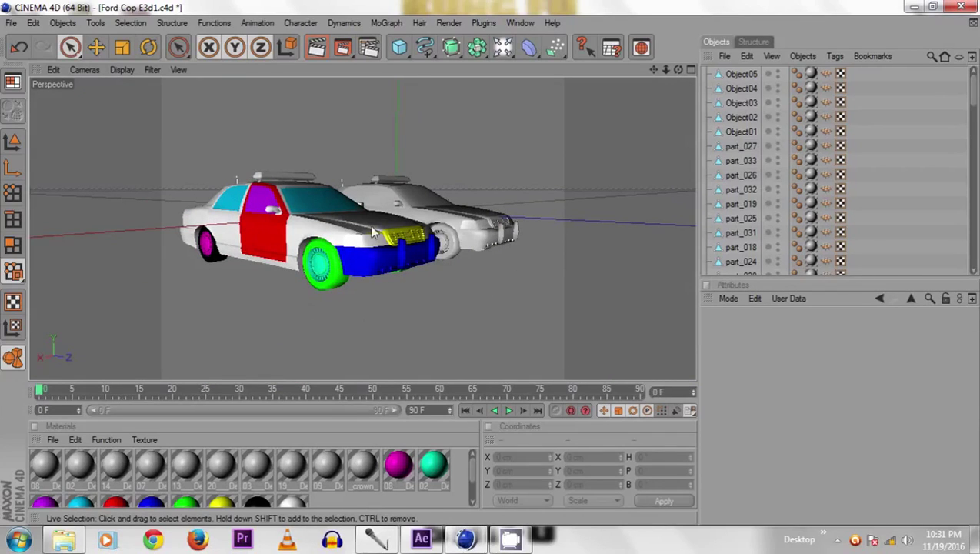
drag(488, 260, 491, 269)
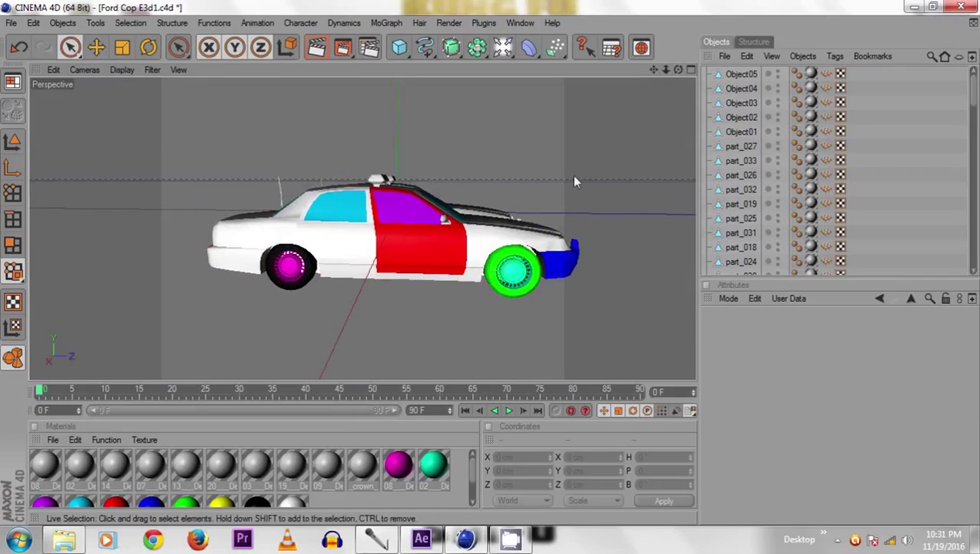
drag(599, 184, 494, 265)
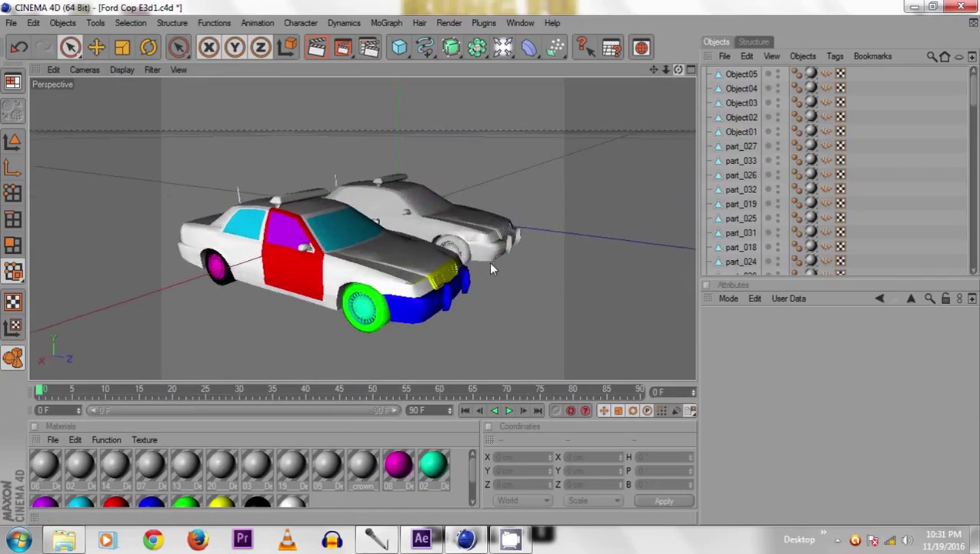
scroll(488, 261, up, 5)
scroll(490, 268, down, 3)
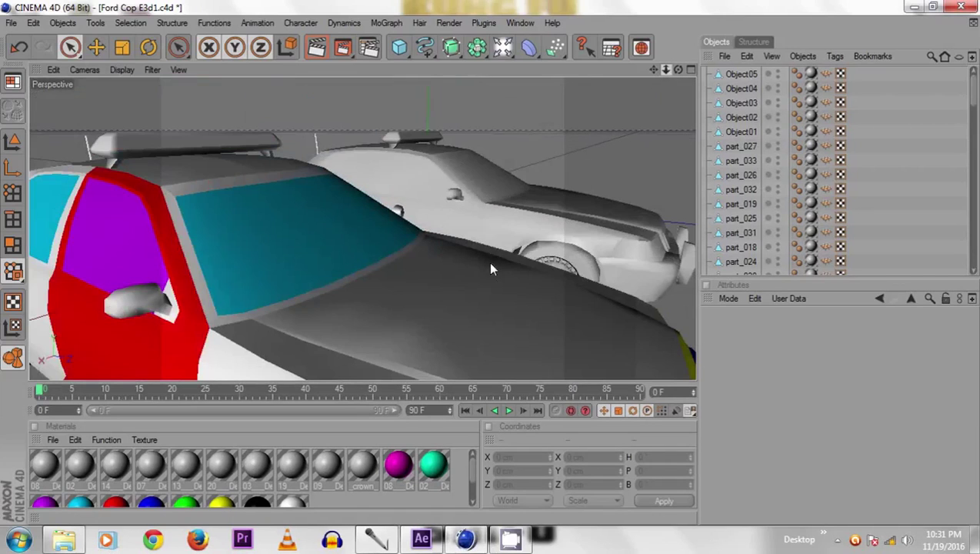
drag(653, 70, 655, 81)
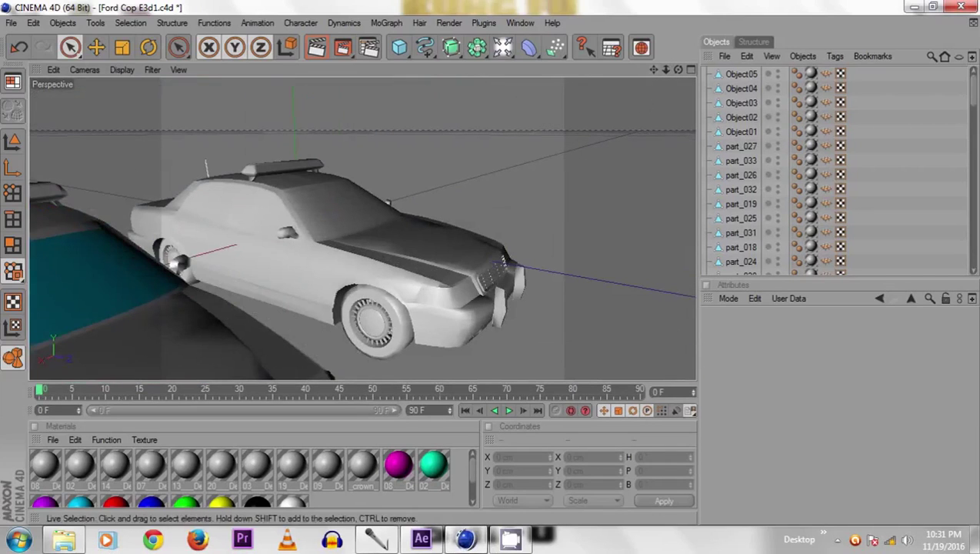
Give the grey car's front wheel part_030 a teal tyre and a magenta rim.
click(400, 339)
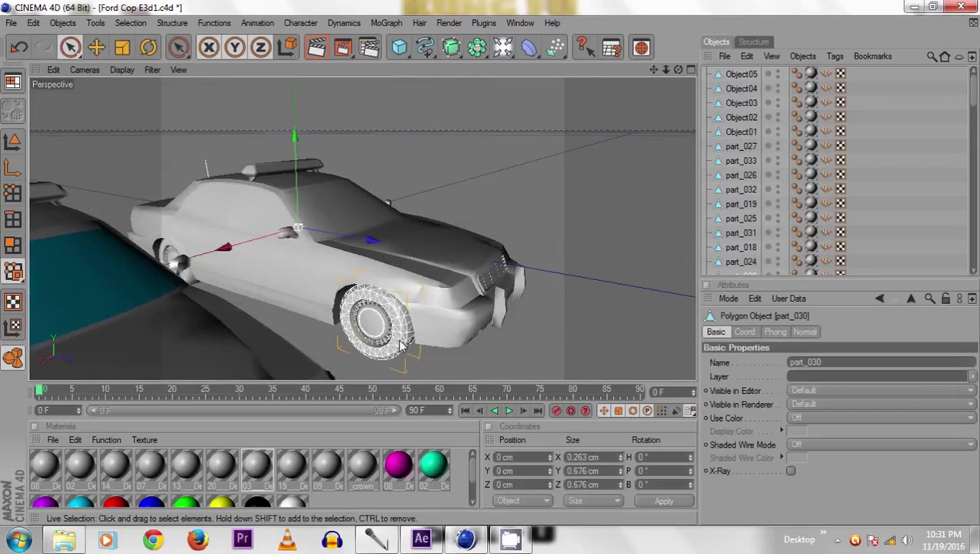
drag(258, 247, 233, 250)
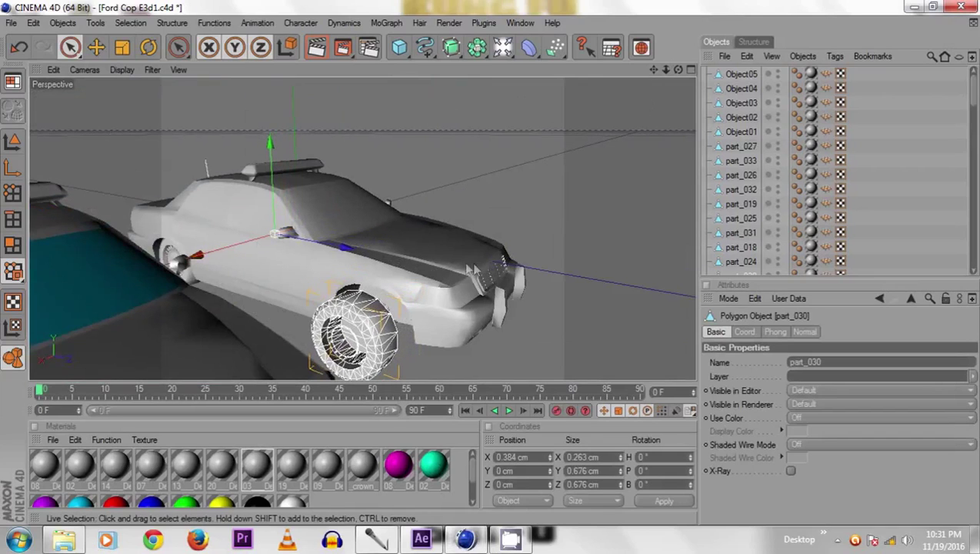
key(ctrl+z)
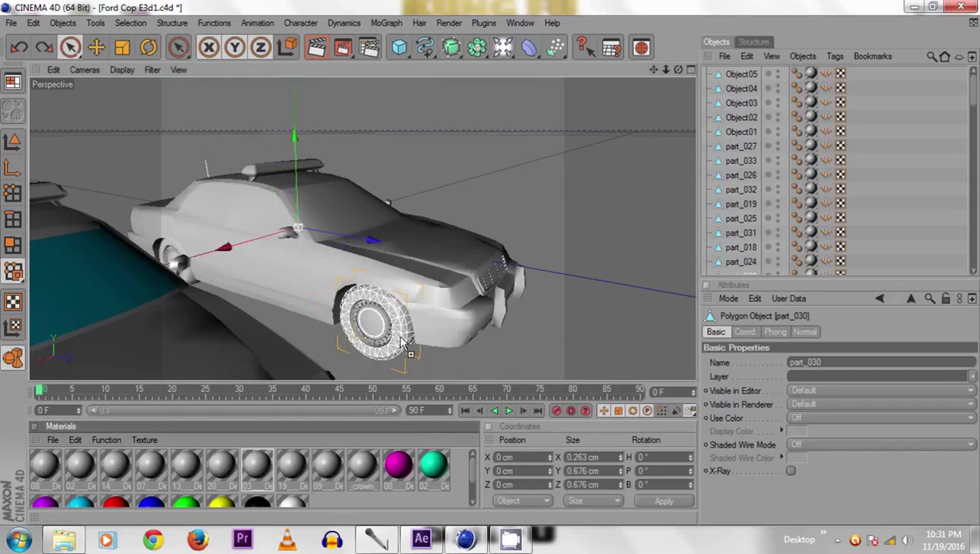
drag(408, 346, 407, 346)
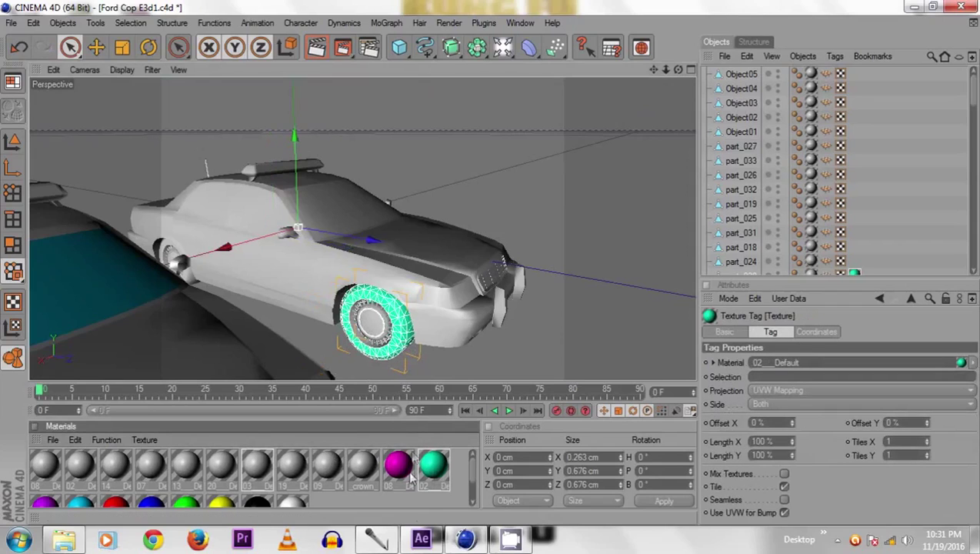
drag(393, 471, 371, 332)
Apply teal to the other wheel's tyre and magenta to its rim.
drag(677, 70, 644, 72)
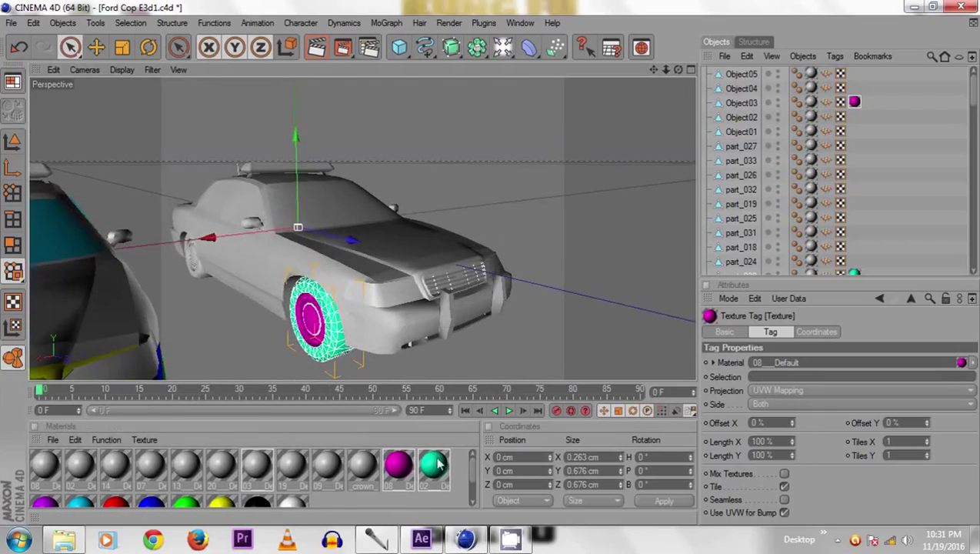
drag(653, 84, 490, 268)
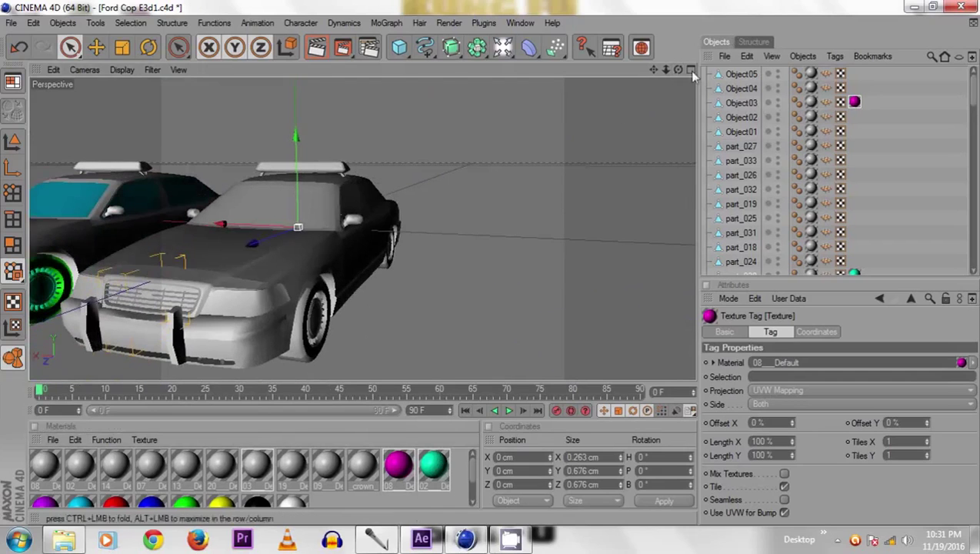
drag(677, 69, 488, 260)
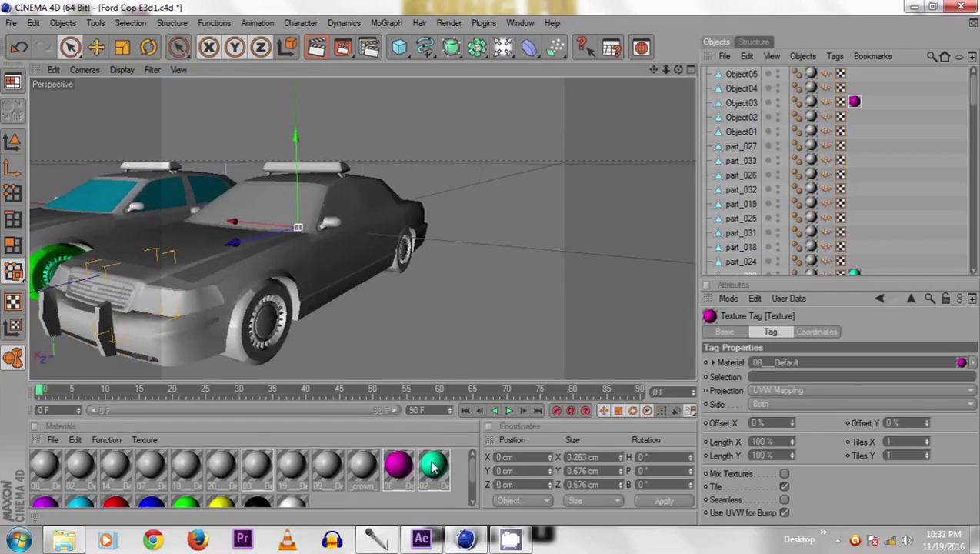
drag(432, 471, 243, 354)
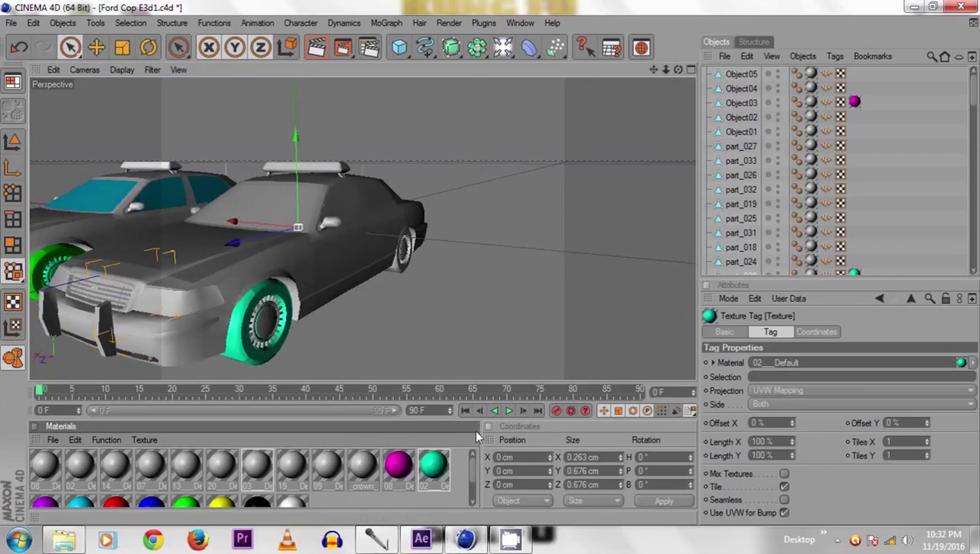
drag(309, 344, 259, 332)
drag(678, 69, 492, 267)
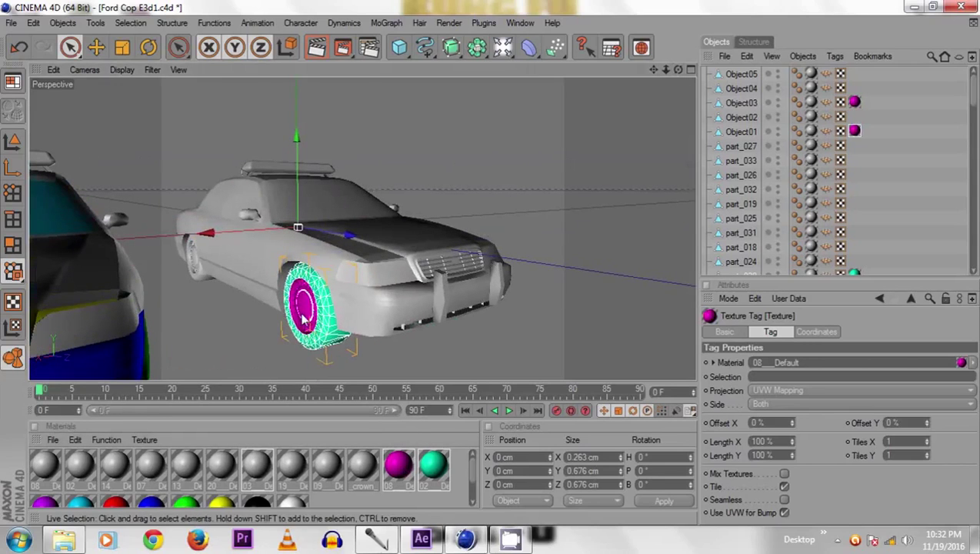
drag(677, 70, 492, 269)
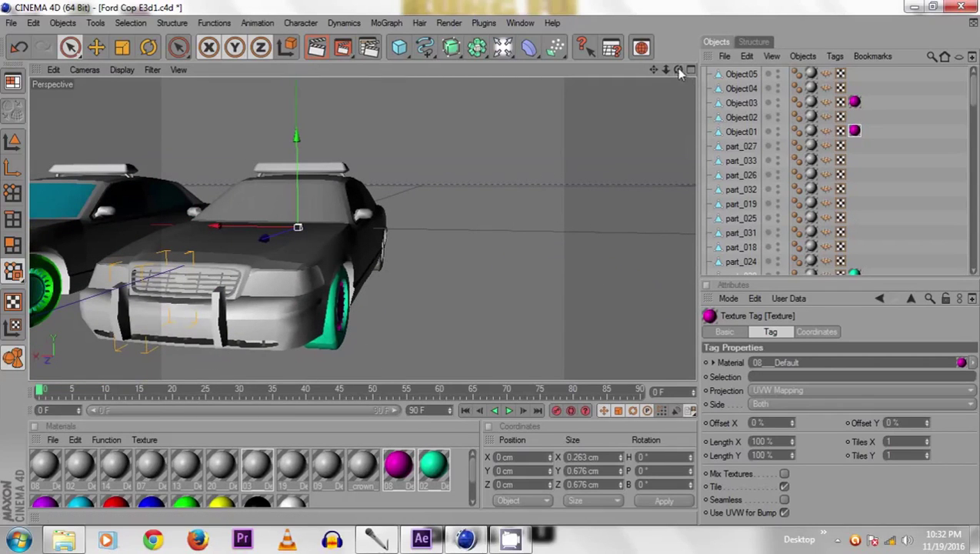
drag(678, 69, 492, 269)
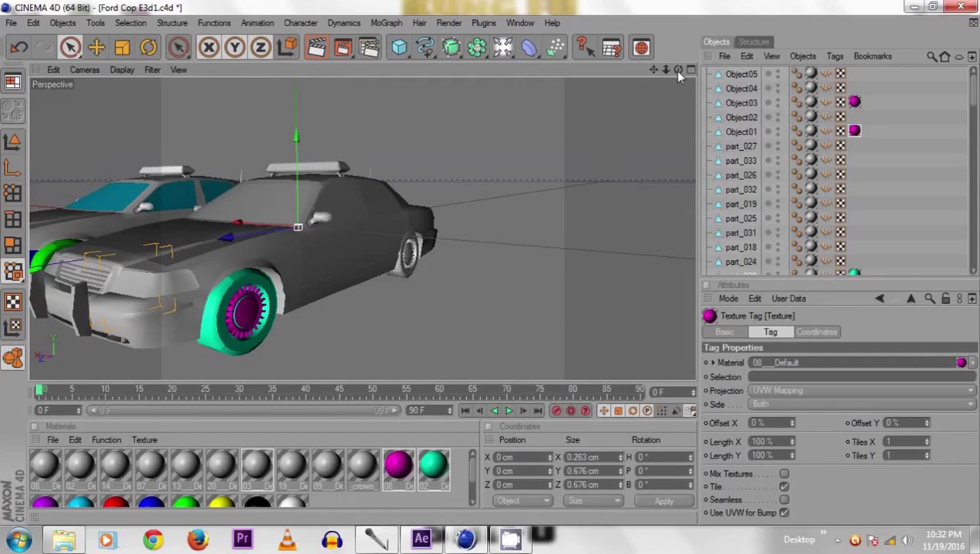
mouse_move(492, 269)
mouse_down()
mouse_move(483, 267)
mouse_move(492, 269)
mouse_up()
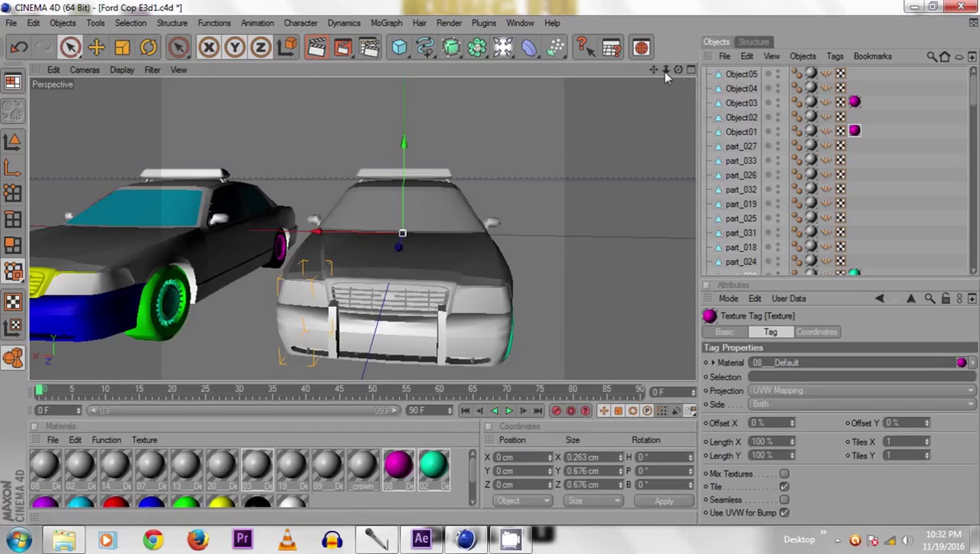
Make the grey car's bumper blue (material 20) and grille part_014 yellow (material 19).
drag(653, 69, 687, 82)
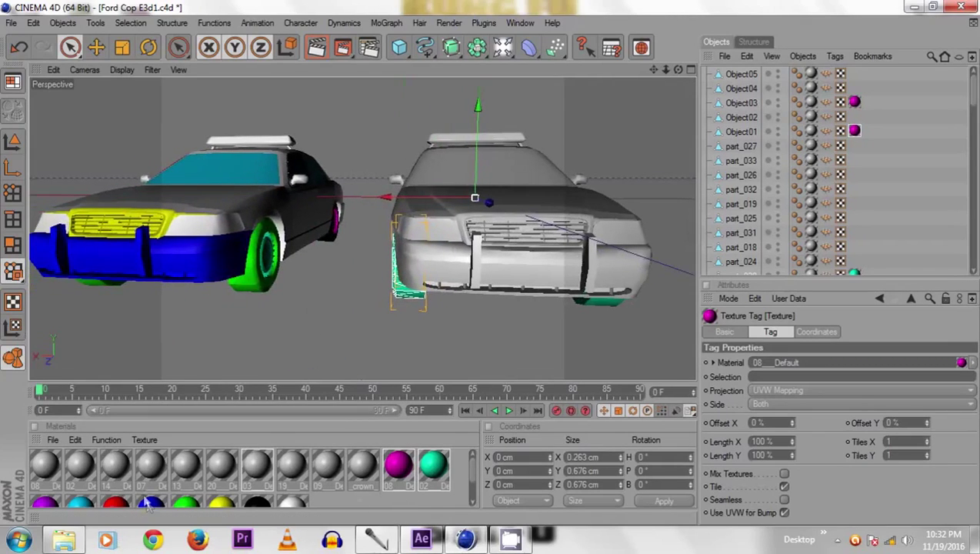
drag(256, 463, 501, 257)
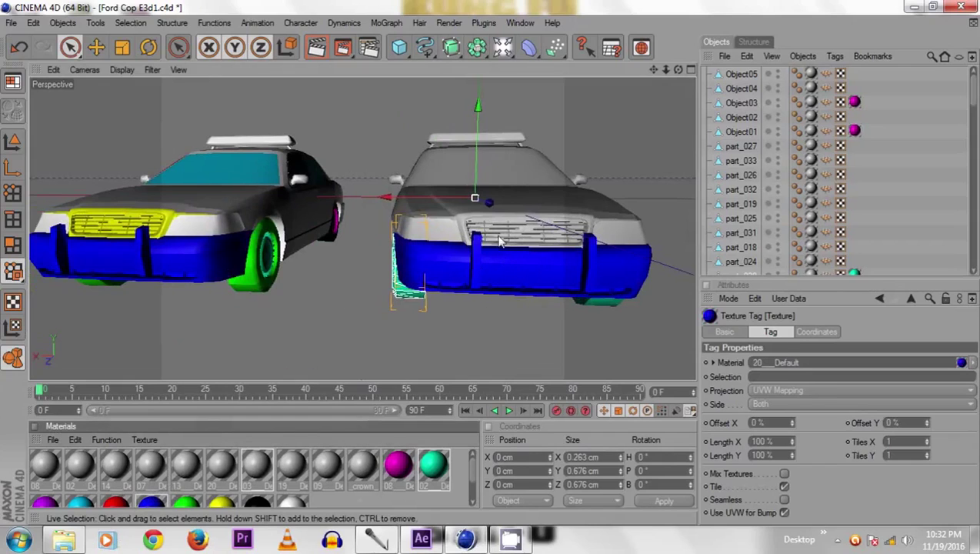
click(500, 241)
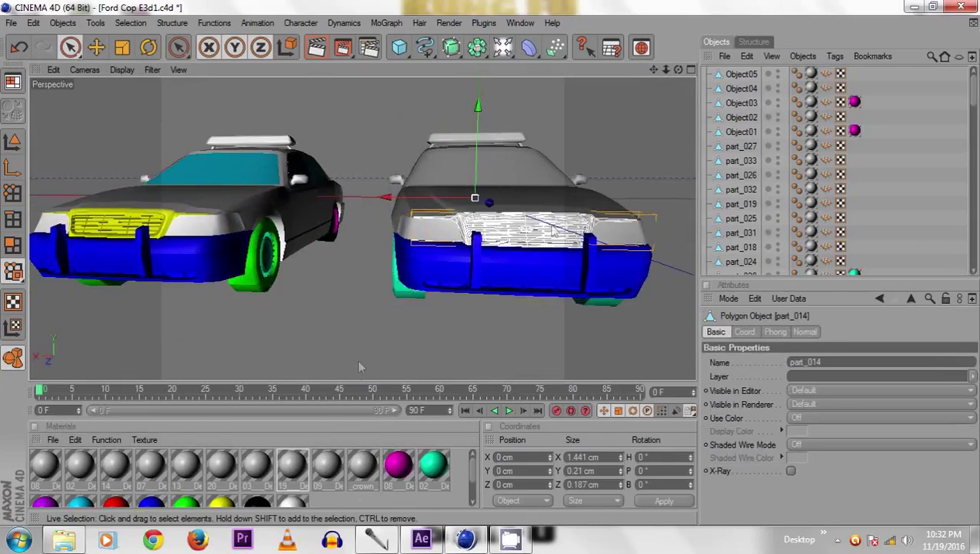
drag(221, 506, 550, 242)
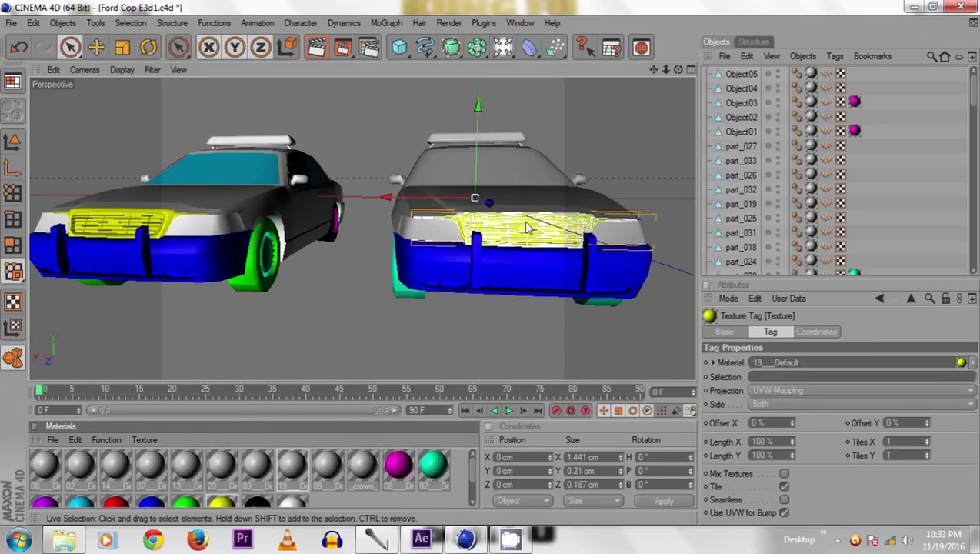
Try teal material 02 on windshield part_023, then remove it.
drag(677, 70, 487, 261)
click(526, 175)
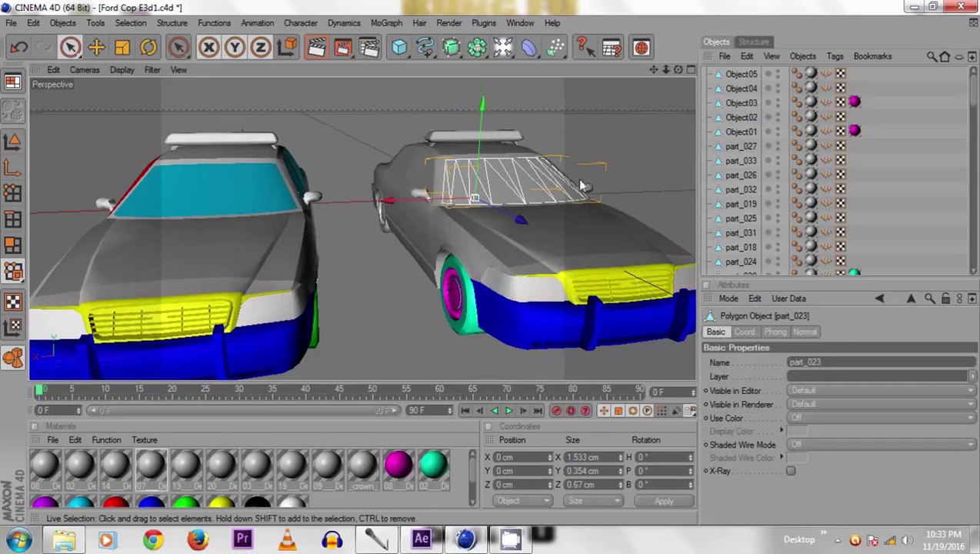
drag(507, 218, 495, 180)
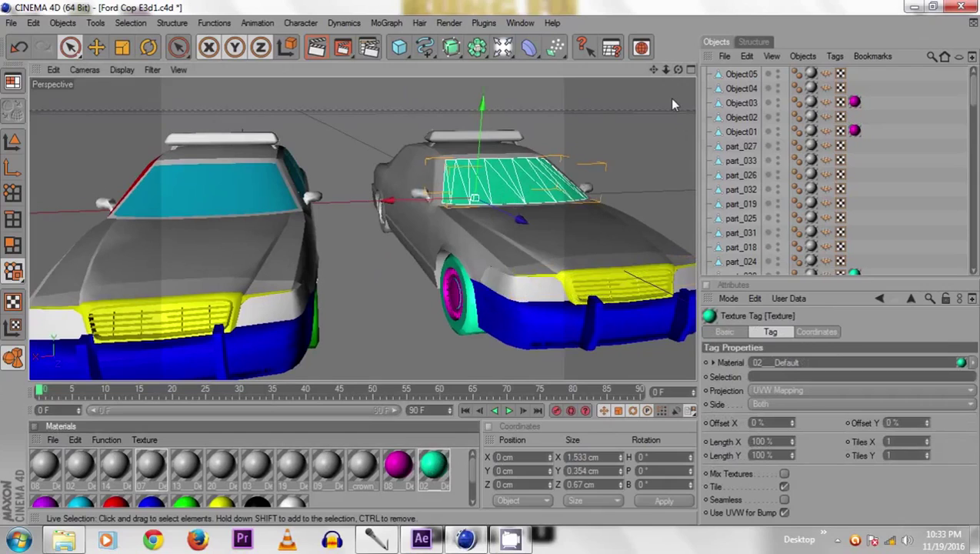
key(ctrl+z)
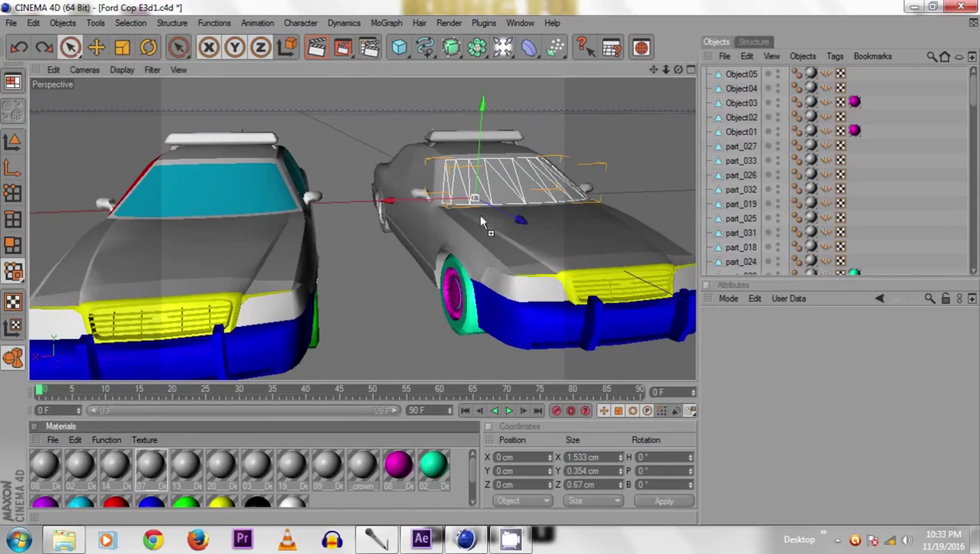
Apply cyan 07_Default glass to the windshield and the first side window.
drag(481, 219, 496, 178)
drag(491, 270, 520, 262)
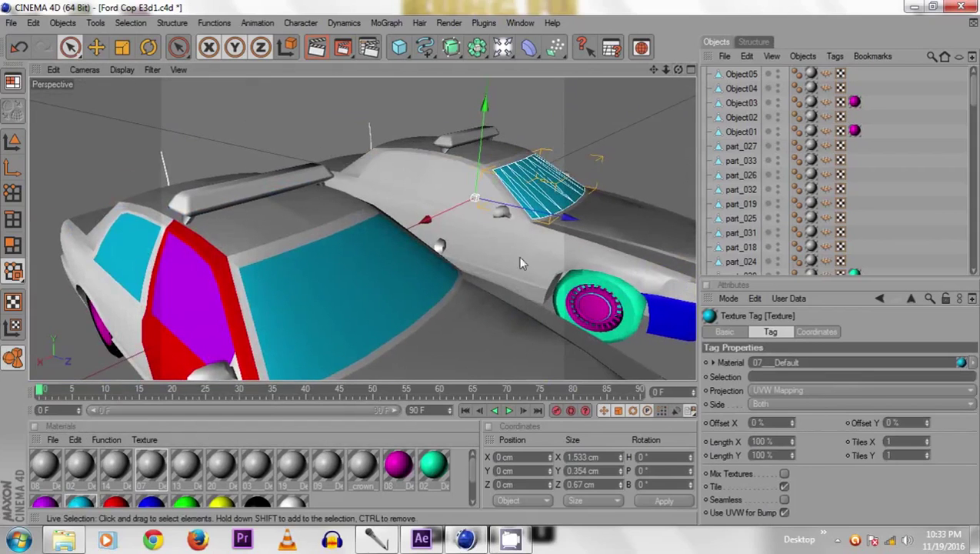
click(456, 187)
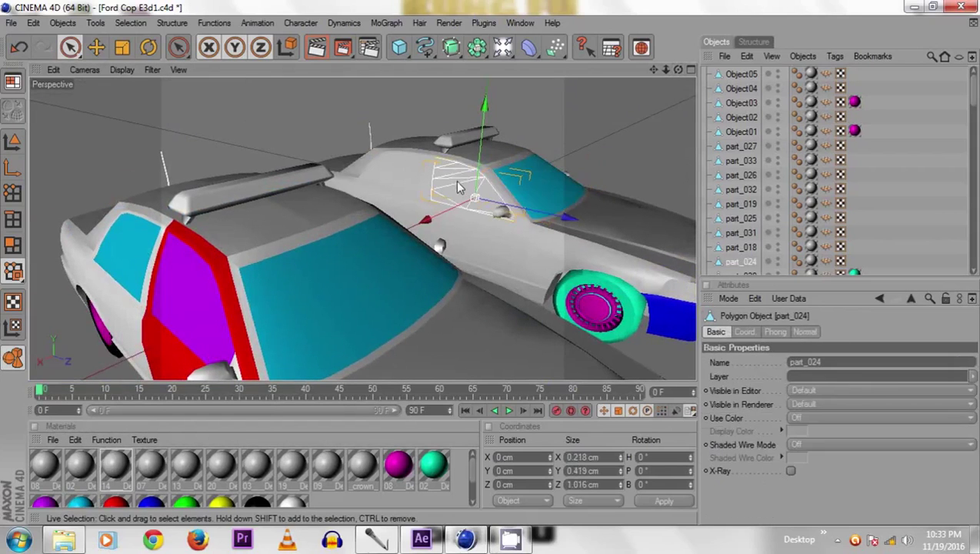
click(406, 179)
drag(678, 70, 477, 257)
drag(83, 511, 411, 198)
Apply cyan glass to the remaining side windows and enlarge the Materials panel.
drag(677, 69, 785, 245)
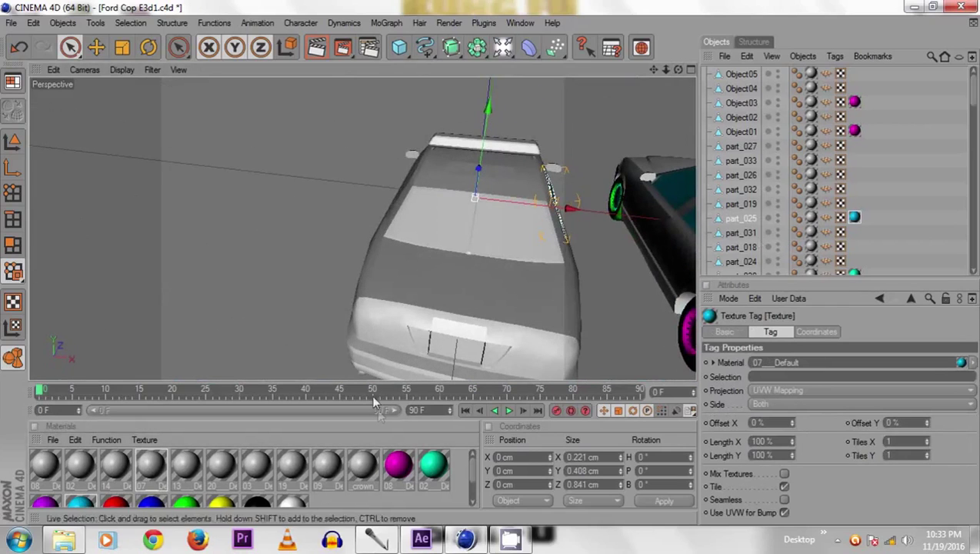
drag(114, 471, 501, 211)
drag(677, 69, 499, 100)
drag(71, 506, 542, 220)
drag(80, 504, 442, 201)
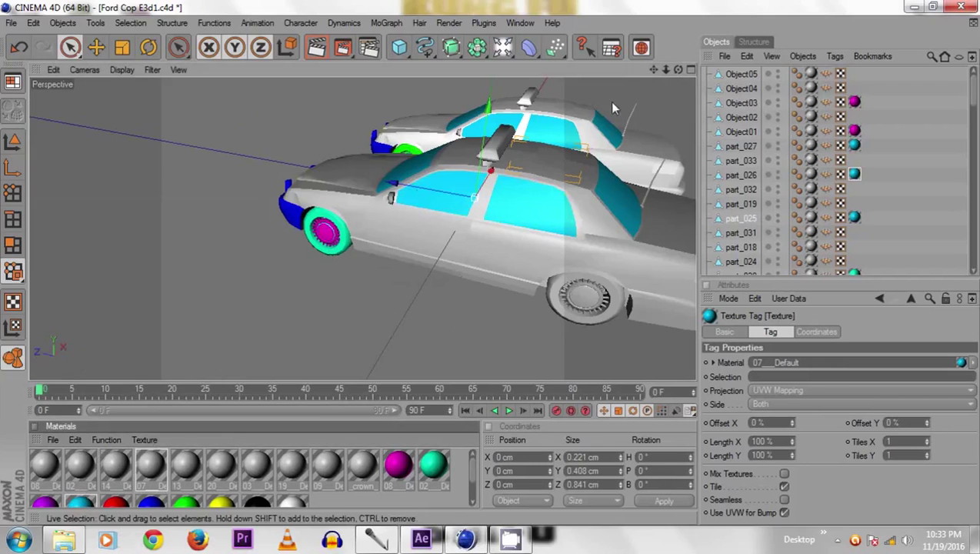
drag(677, 69, 487, 261)
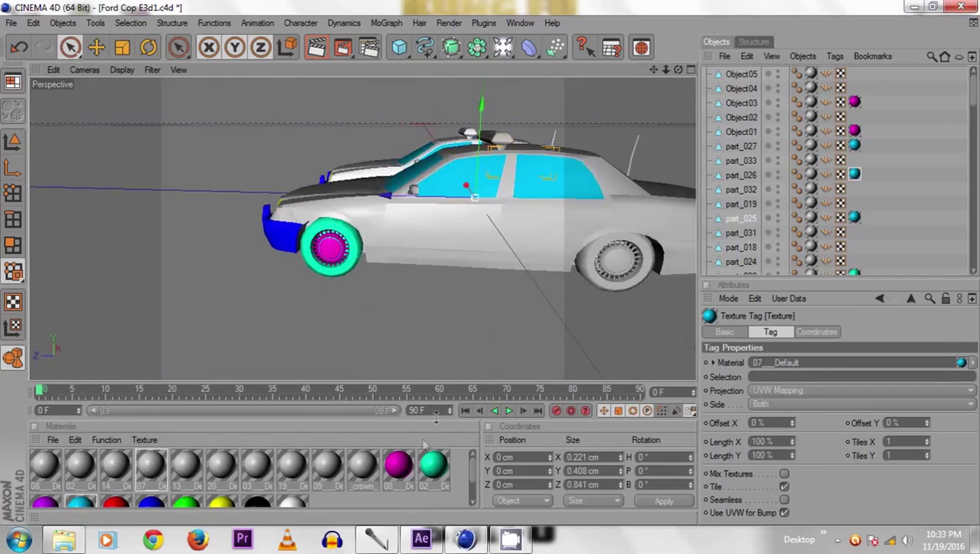
drag(435, 421, 454, 377)
drag(675, 70, 492, 269)
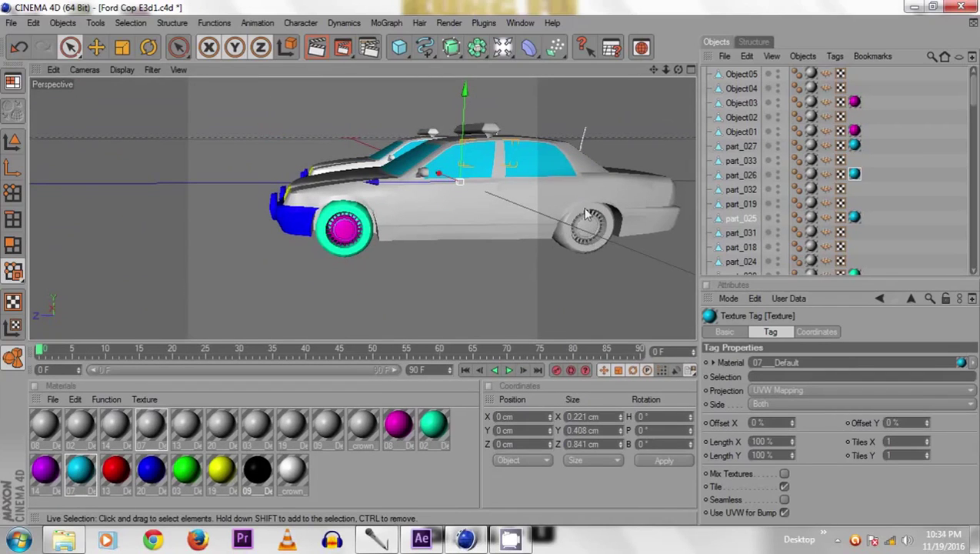
Give the rear wheel the red material and a purple tyre.
drag(492, 265, 679, 72)
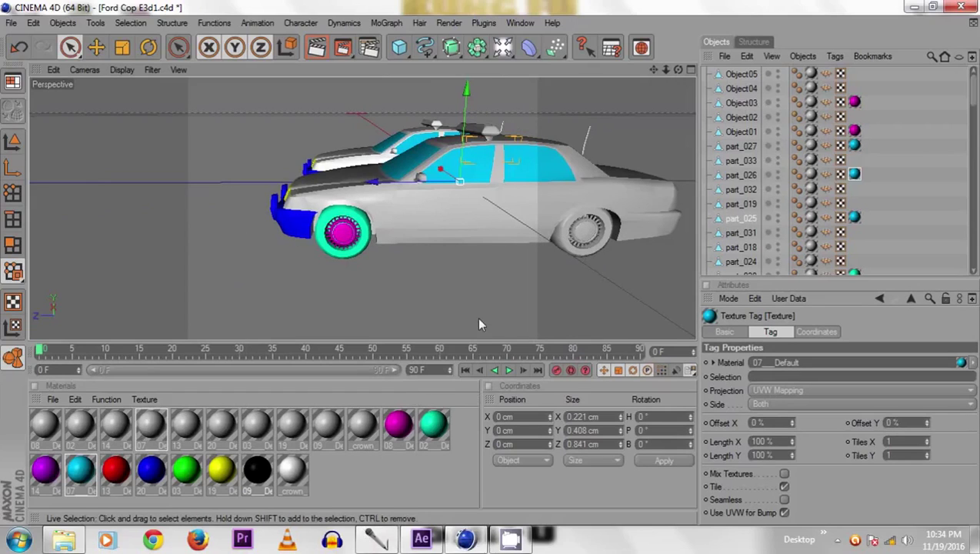
drag(677, 68, 483, 275)
drag(678, 69, 506, 267)
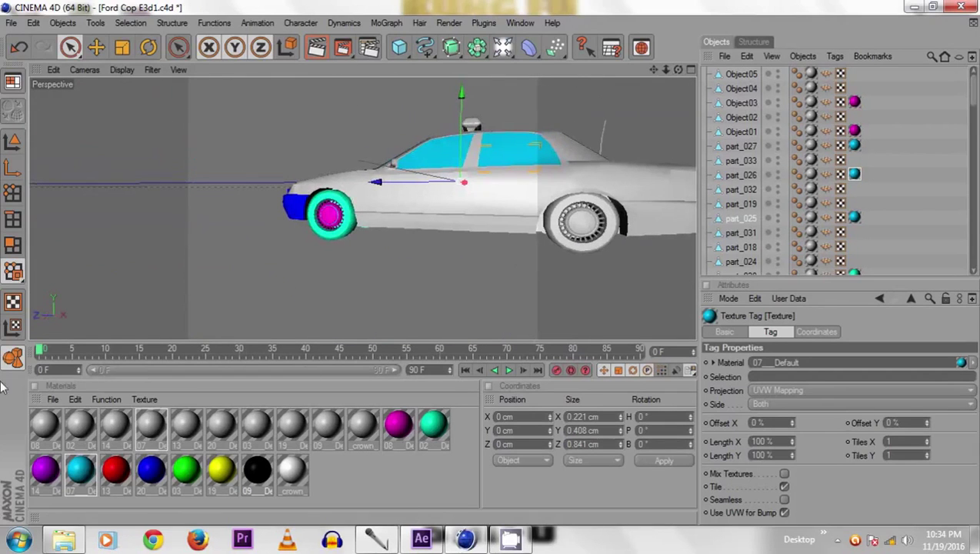
drag(115, 479, 584, 223)
drag(51, 477, 551, 236)
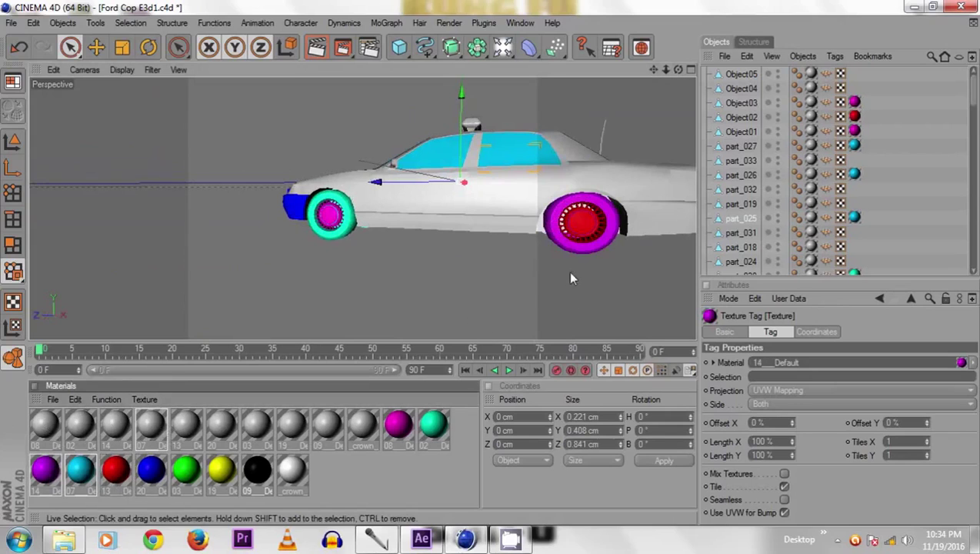
Colour another wheel's parts red and make its rim purple.
mouse_move(490, 269)
mouse_down()
mouse_move(487, 262)
mouse_move(492, 268)
mouse_up()
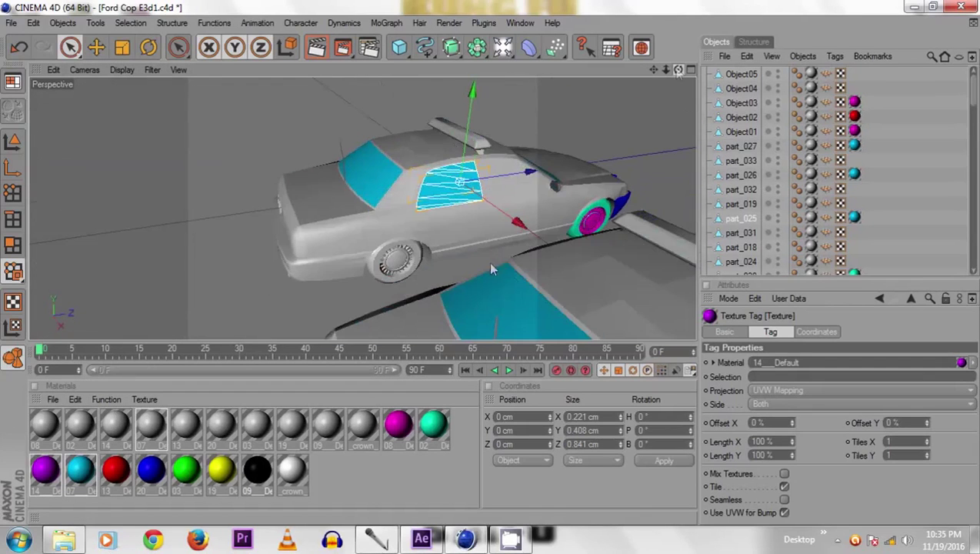
drag(677, 70, 481, 271)
drag(114, 475, 388, 252)
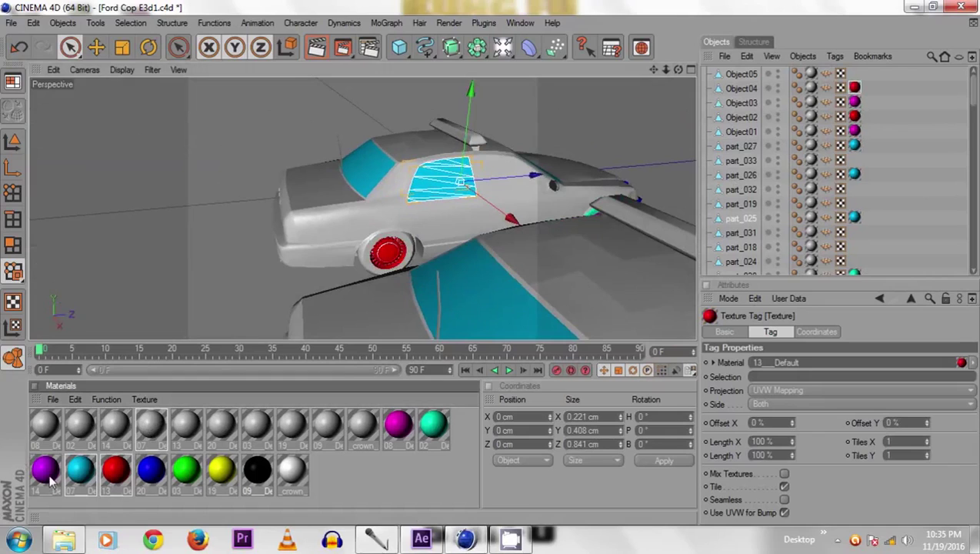
drag(48, 476, 364, 263)
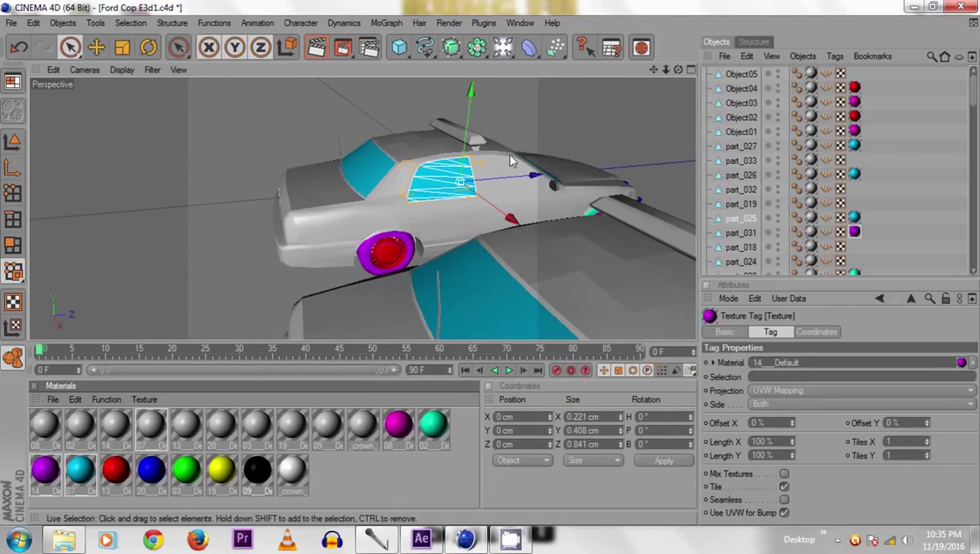
drag(677, 70, 488, 261)
scroll(488, 260, up, 6)
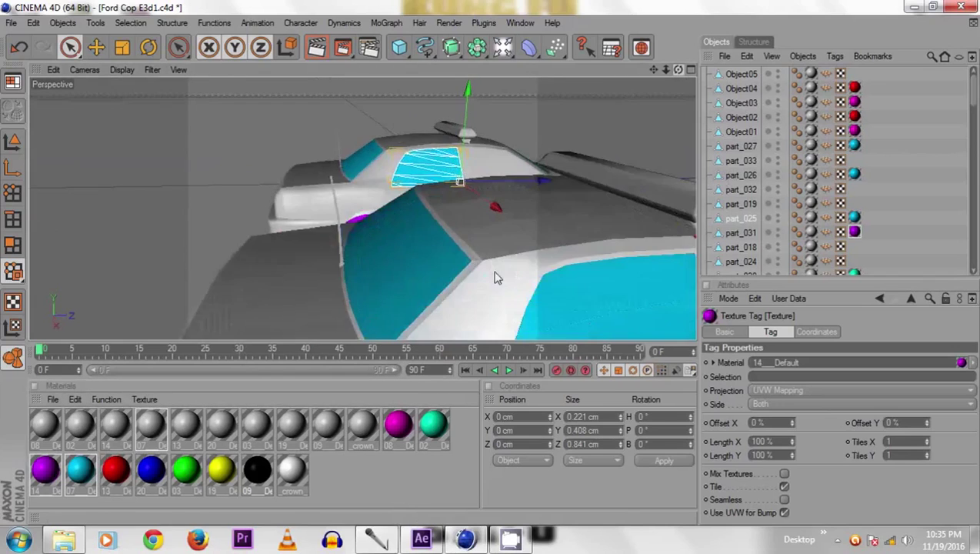
drag(666, 70, 488, 260)
scroll(487, 261, up, 5)
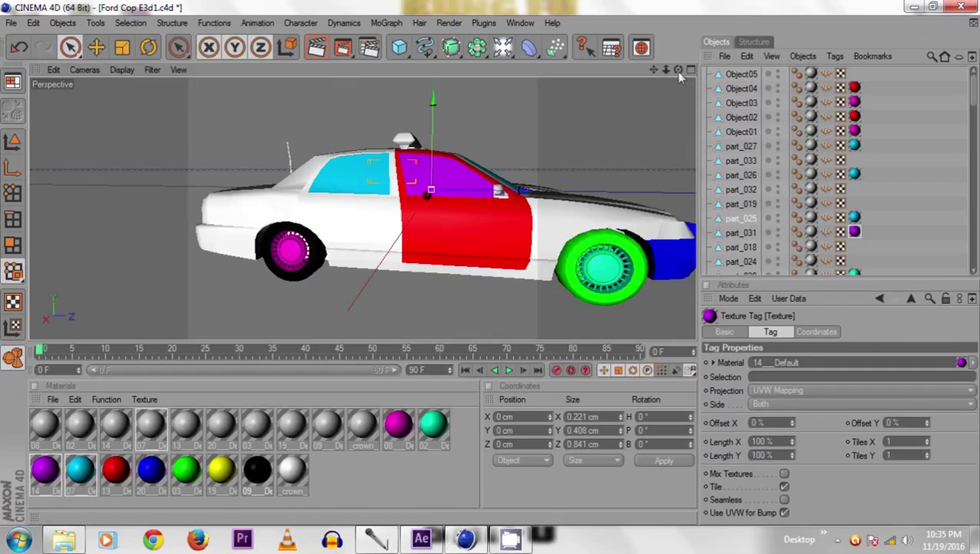
click(11, 23)
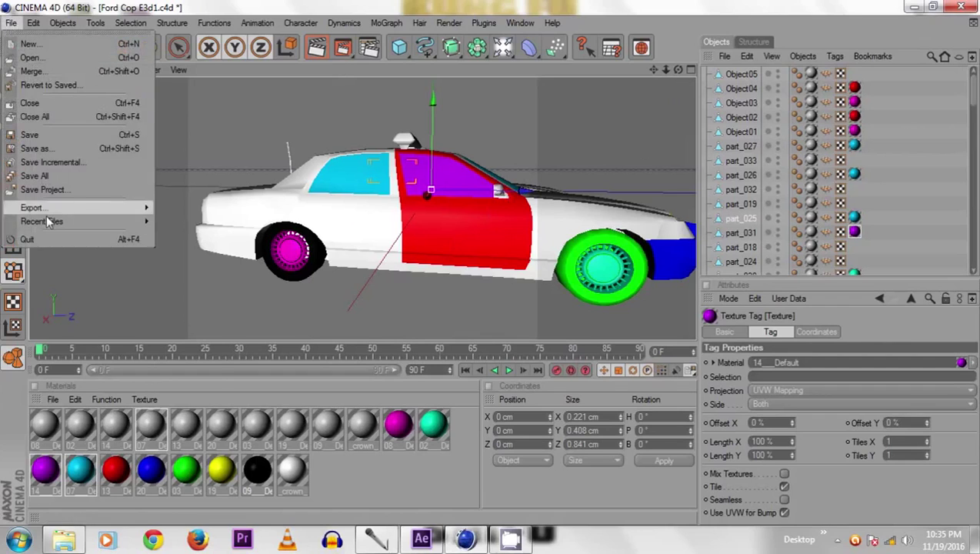
Export the painted car as a Wavefront OBJ file named '2', accepting the export scale.
mouse_move(52, 206)
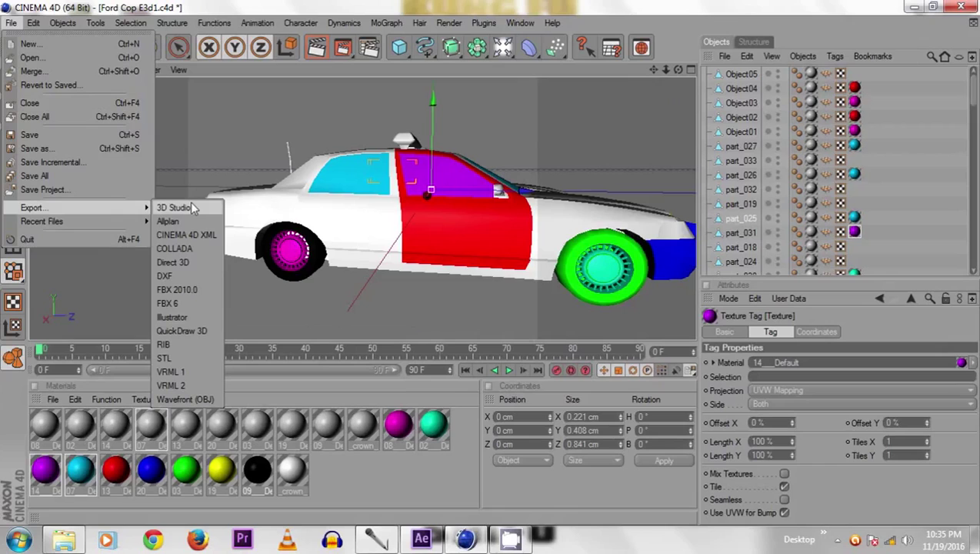
click(175, 400)
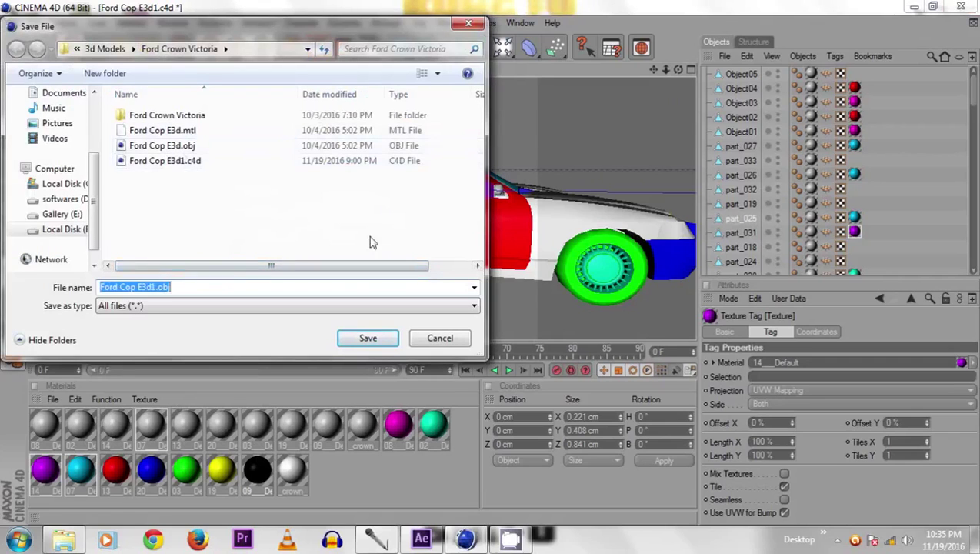
click(154, 287)
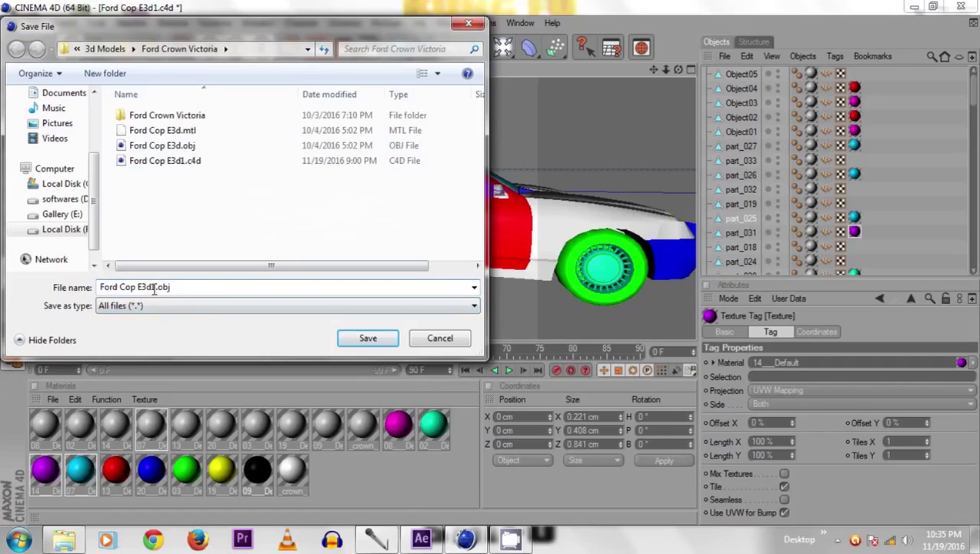
drag(176, 287, 78, 290)
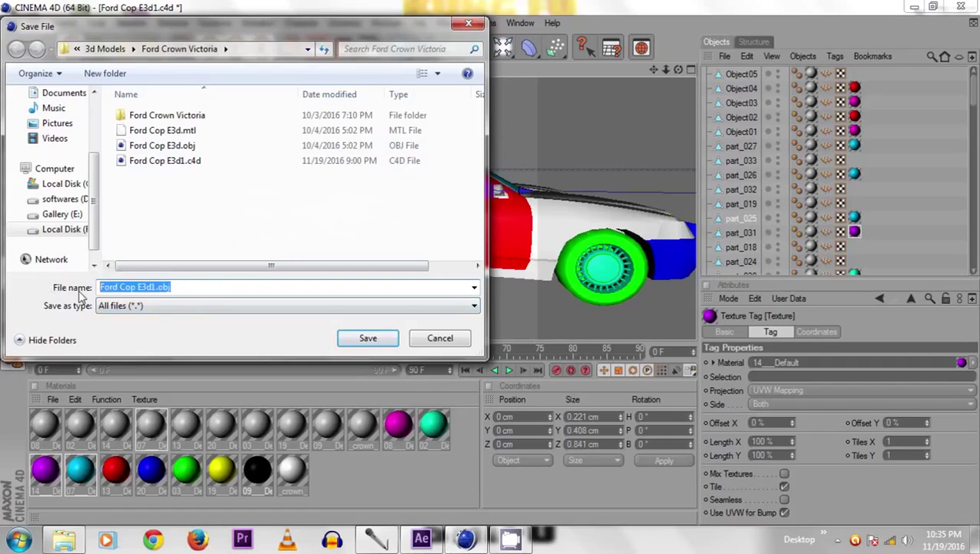
text(2)
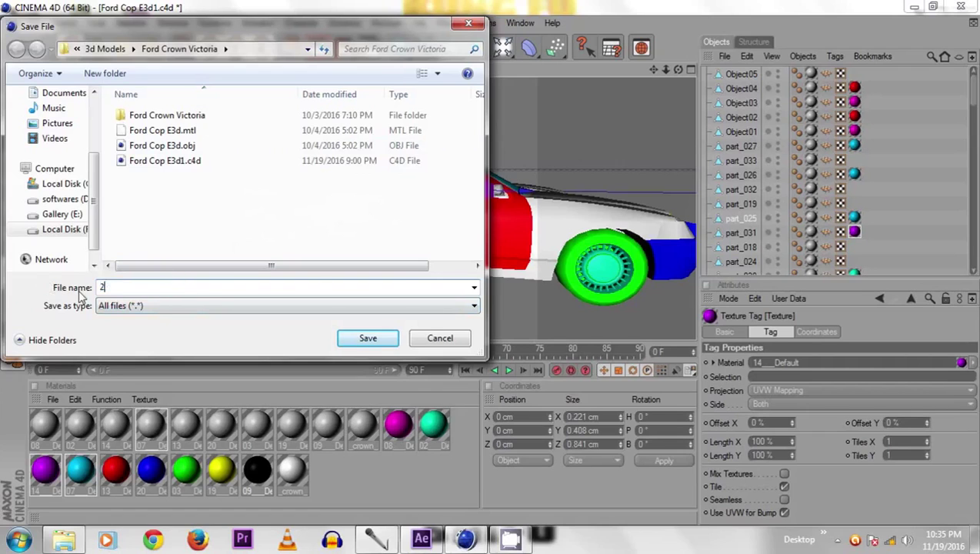
click(388, 343)
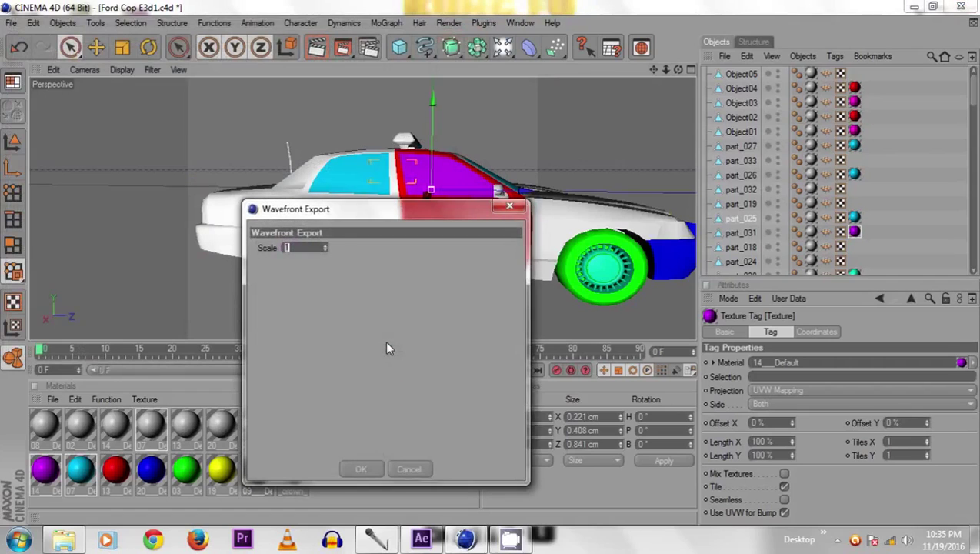
click(361, 469)
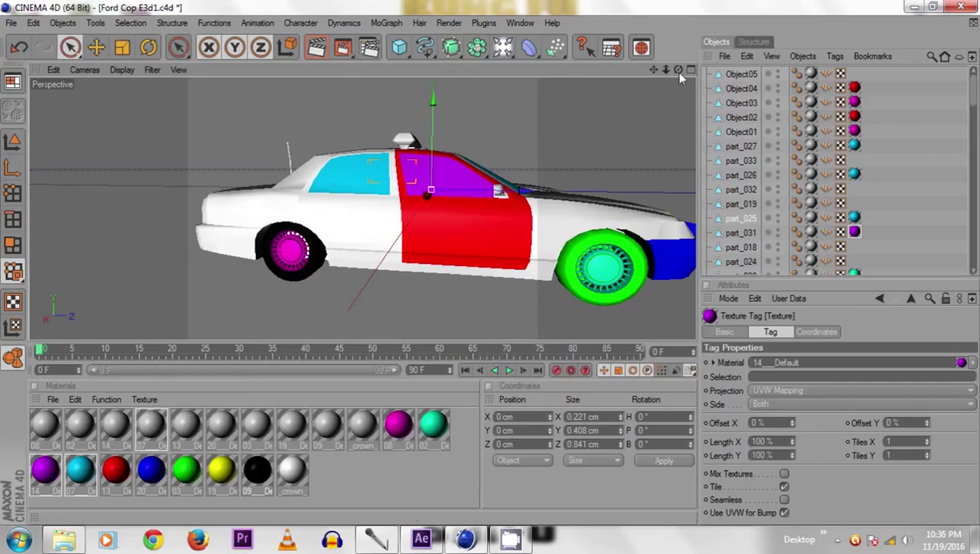
drag(653, 69, 615, 70)
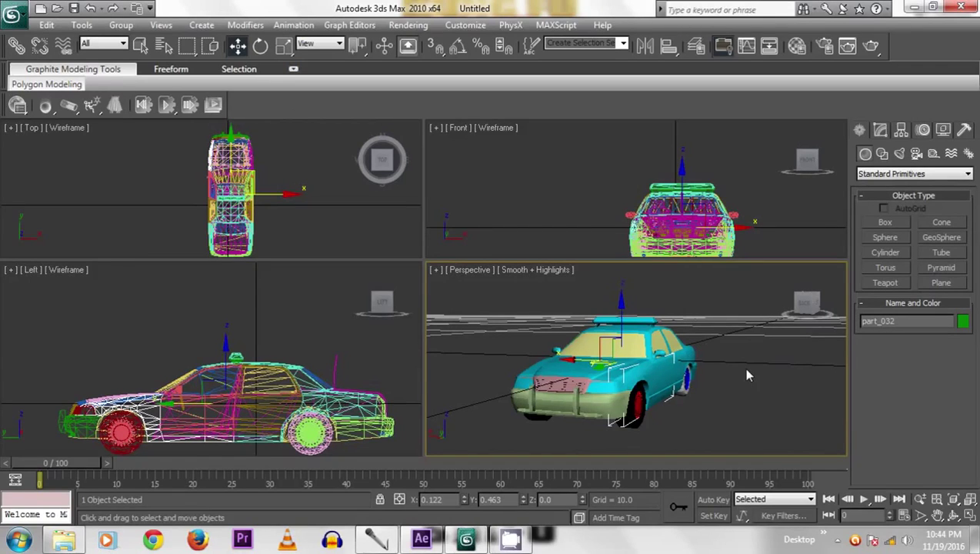
click(697, 420)
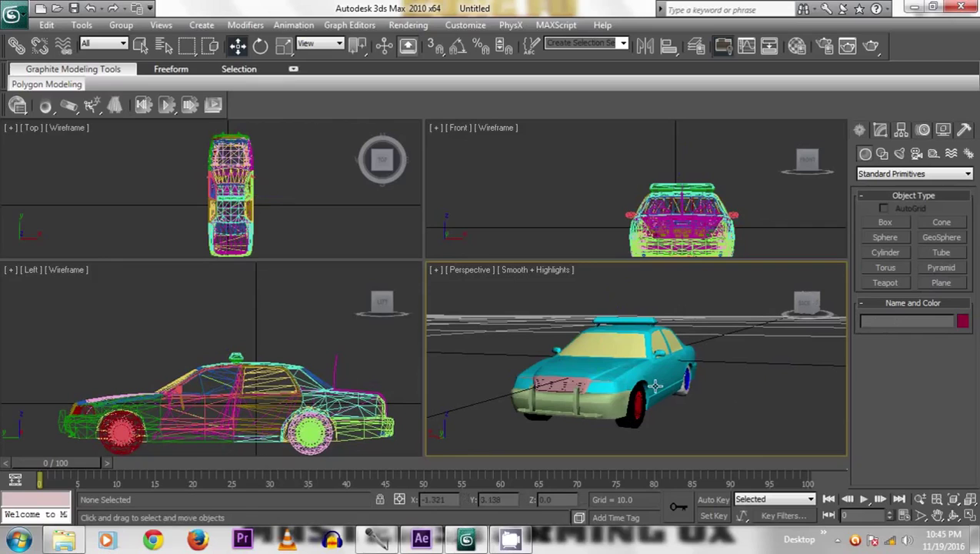
click(609, 409)
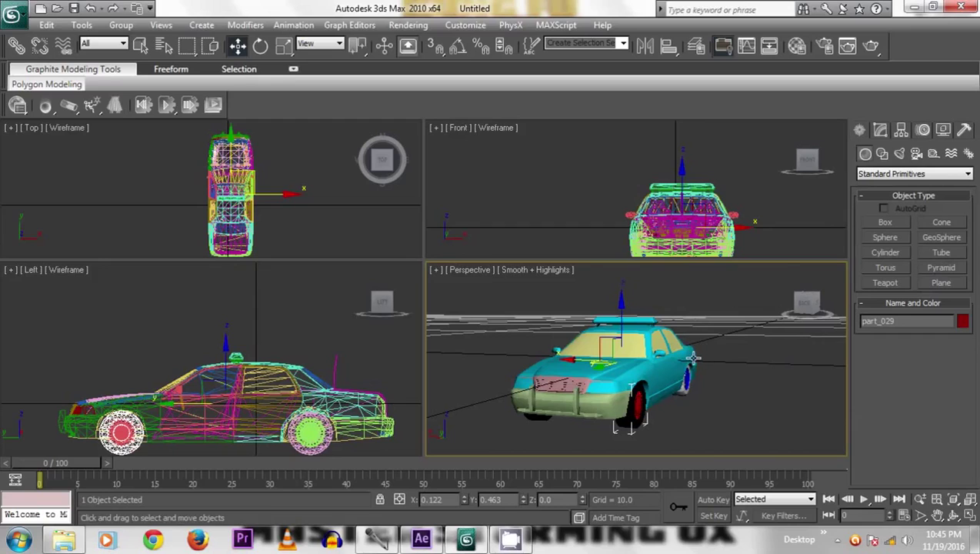
click(614, 376)
click(640, 351)
Open the Material Editor with M and check the car's cyan Blinn material.
key(m)
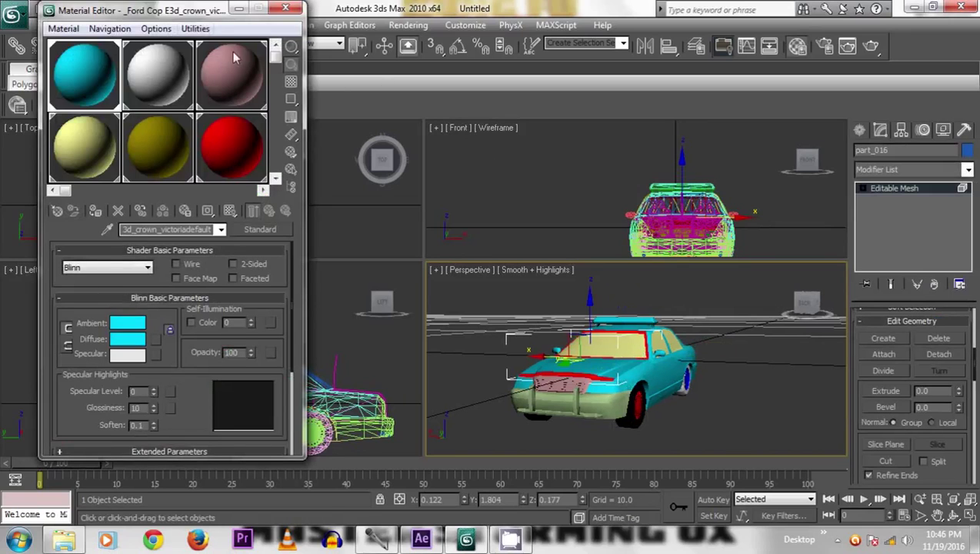
drag(178, 11, 312, 111)
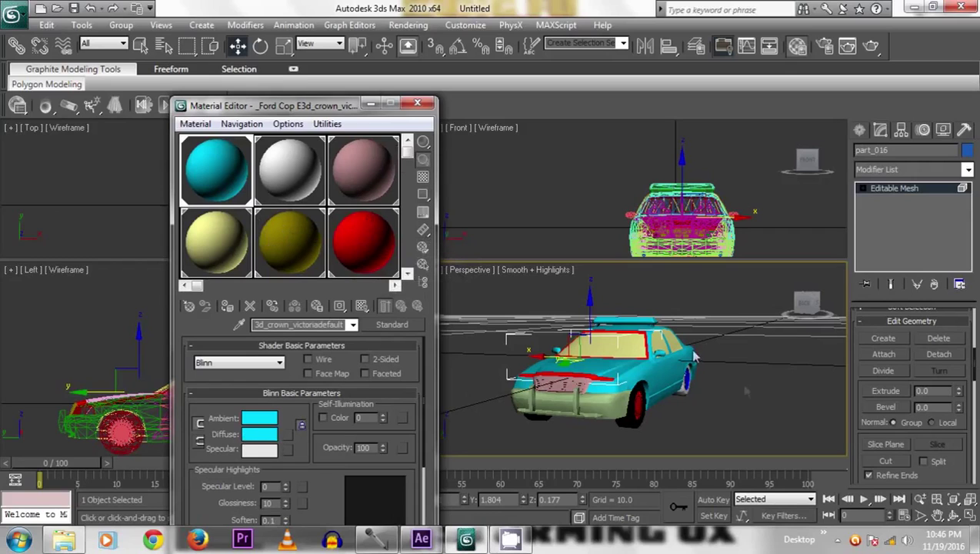
click(747, 400)
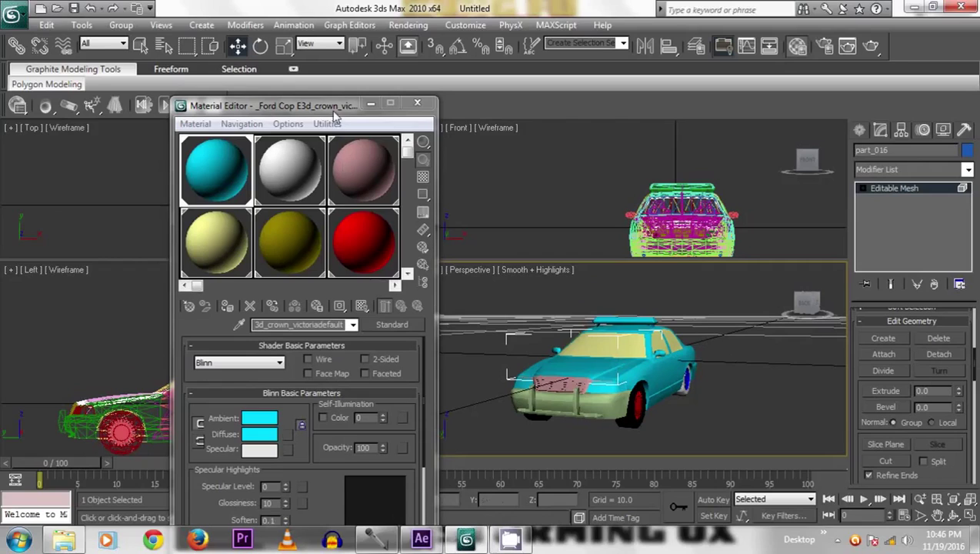
drag(334, 109, 300, 116)
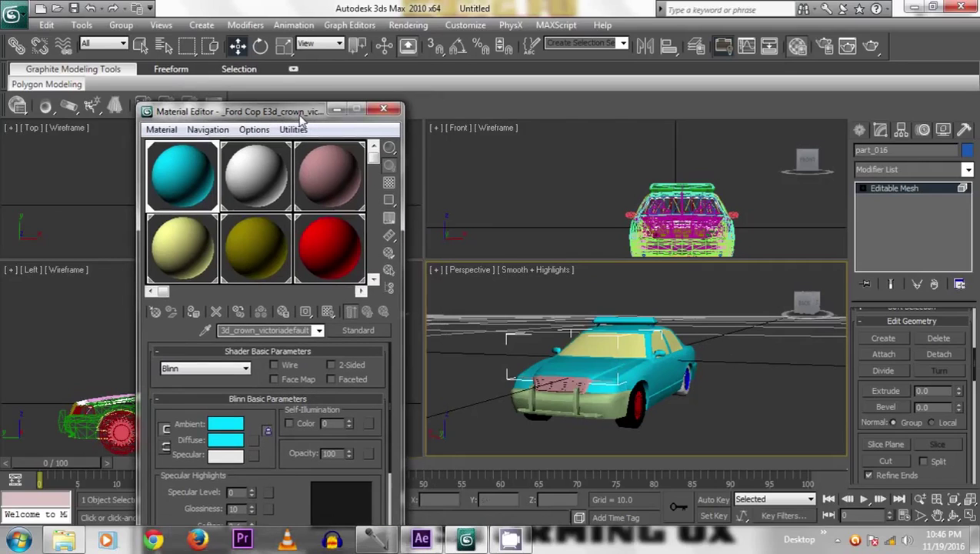
click(15, 23)
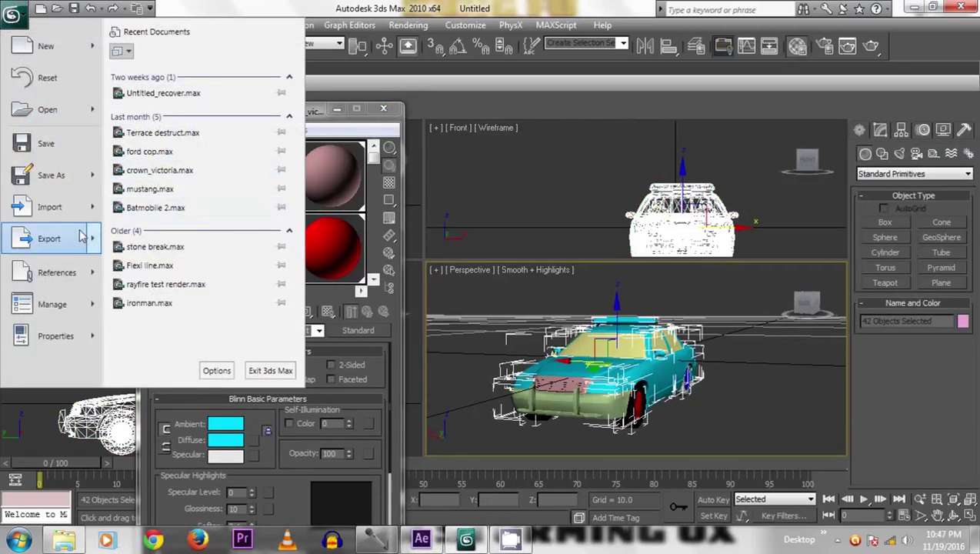
Export the car as OBJ file 'e3d car' with faces kept as triangles.
mouse_move(67, 250)
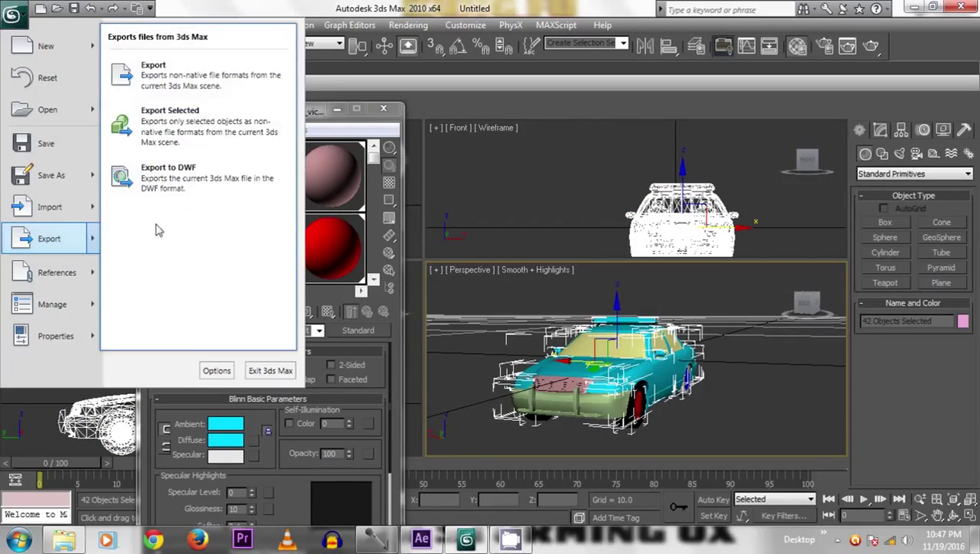
click(148, 77)
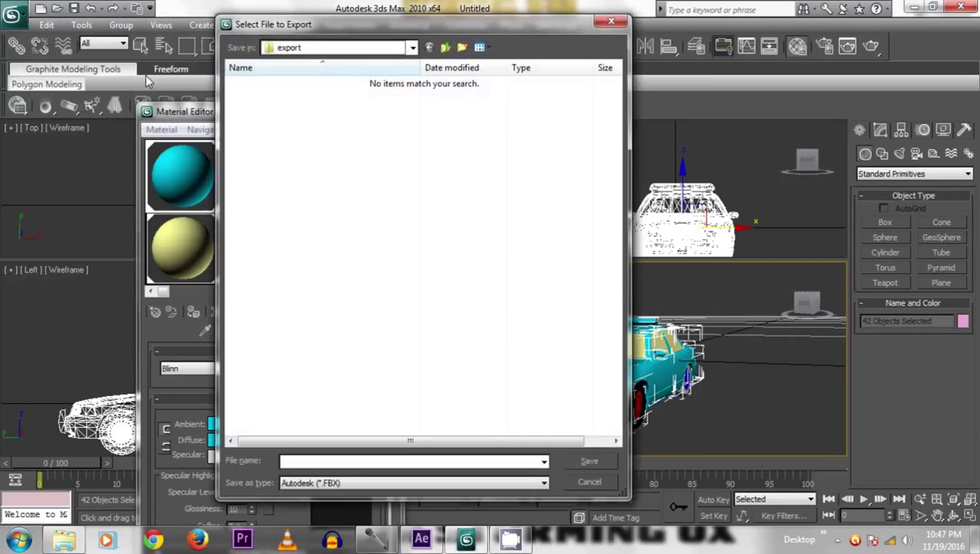
click(342, 484)
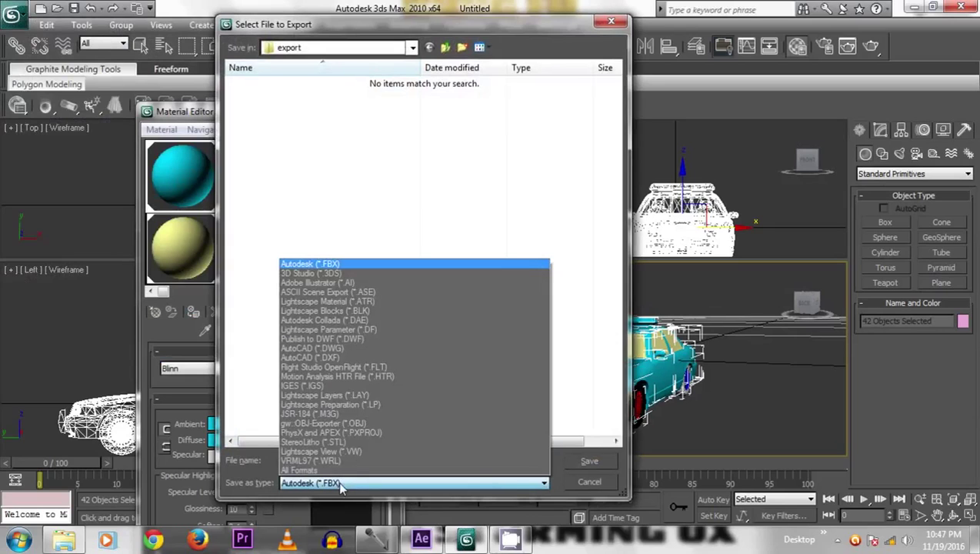
click(342, 424)
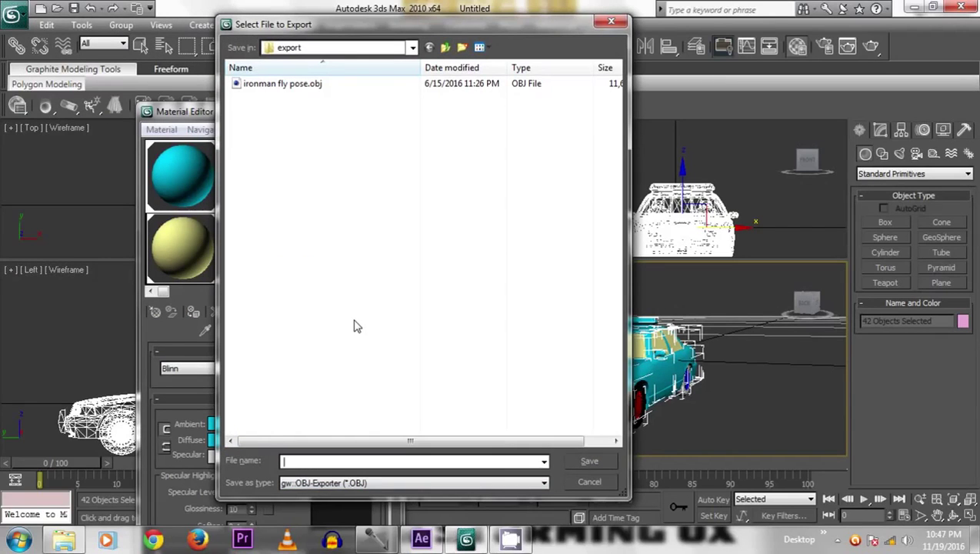
text(e3d car)
key(Return)
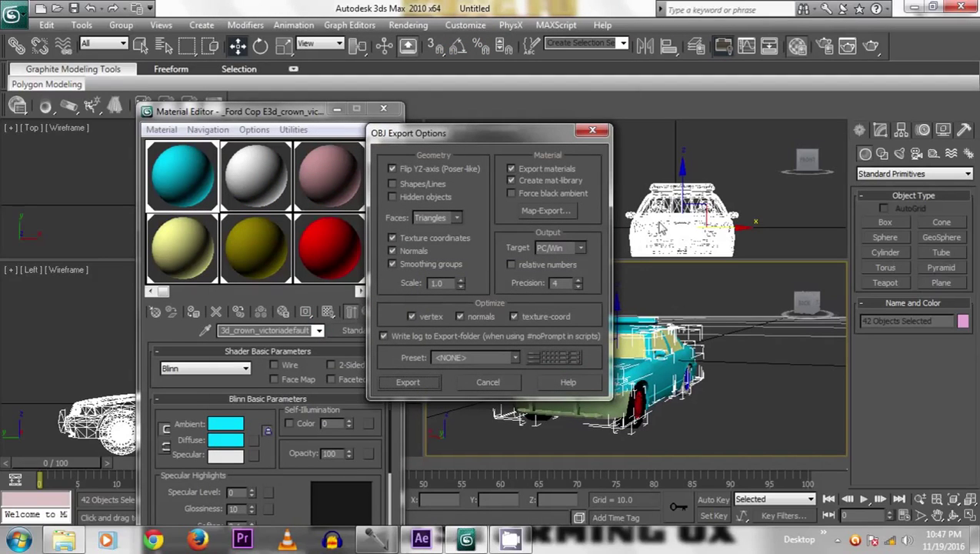
click(454, 219)
click(443, 231)
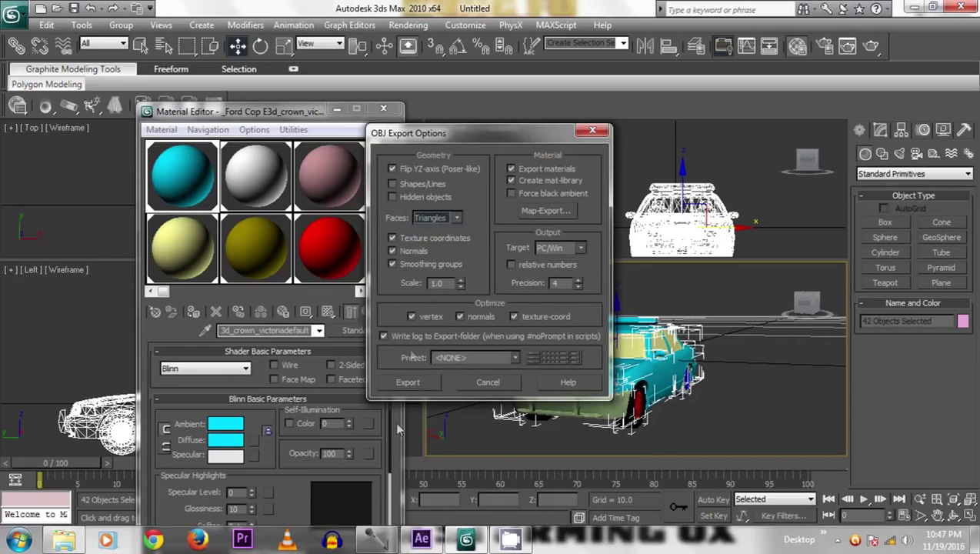
click(413, 383)
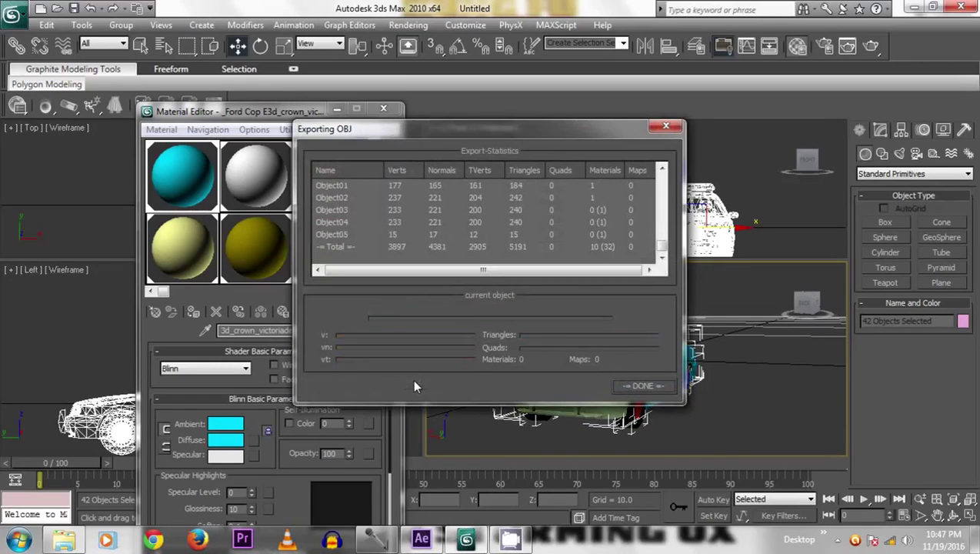
click(637, 387)
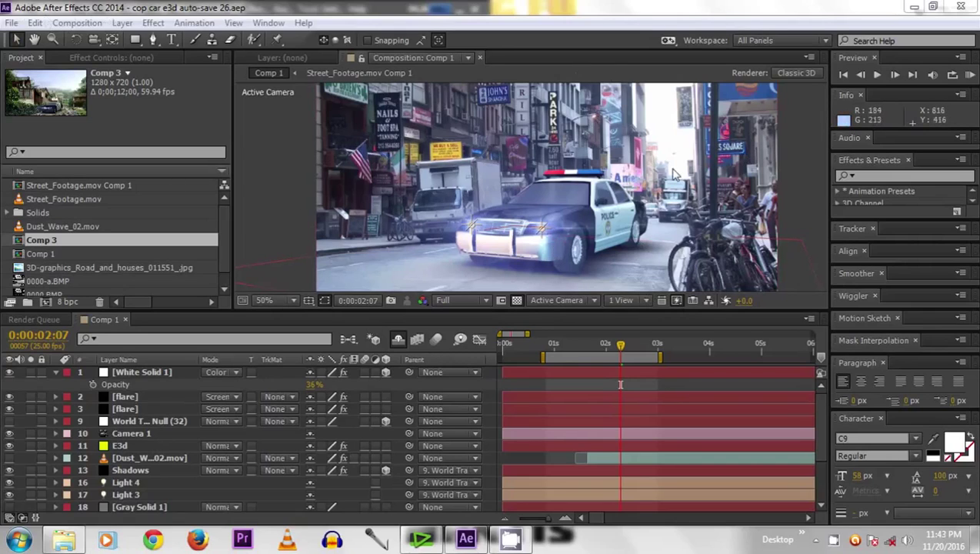
Move Comp 1's current time to 0:00:01:00.
click(551, 343)
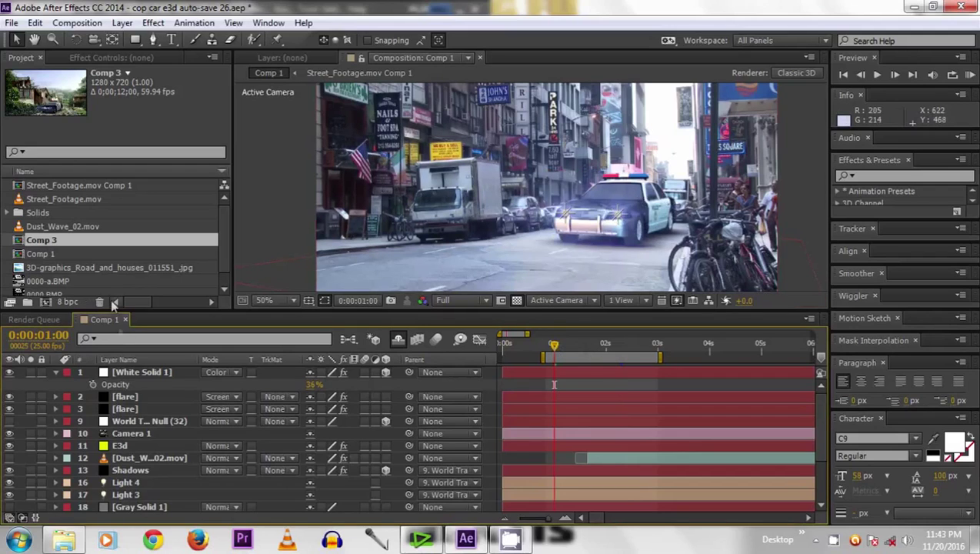
Create Comp 4 from the HDV/HDTV 720 25 preset: 1280×720, 25 fps, 12 seconds.
click(45, 301)
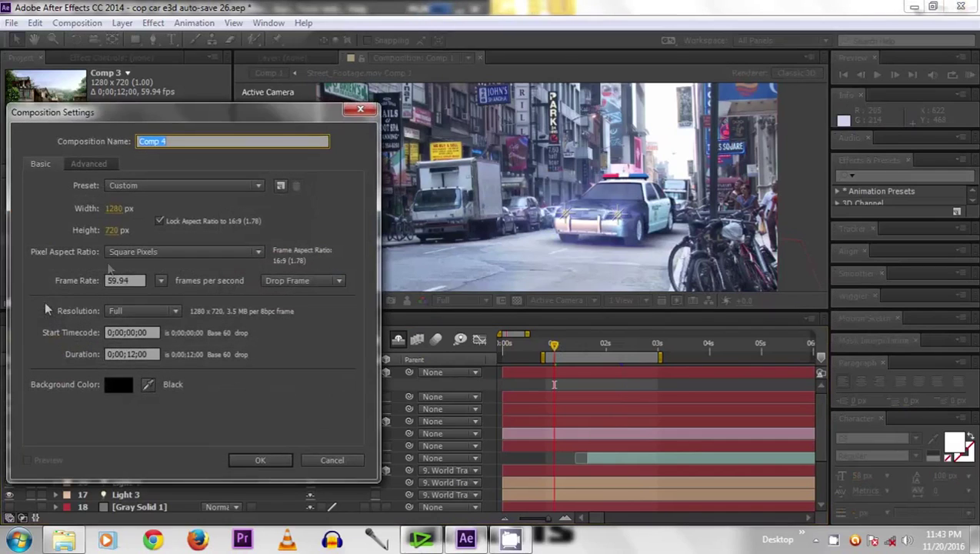
drag(208, 116, 403, 110)
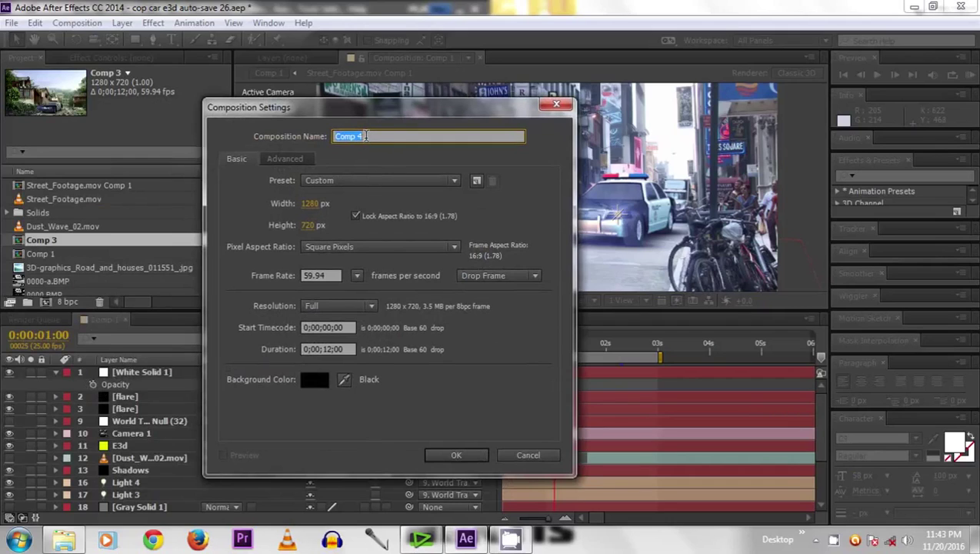
click(360, 181)
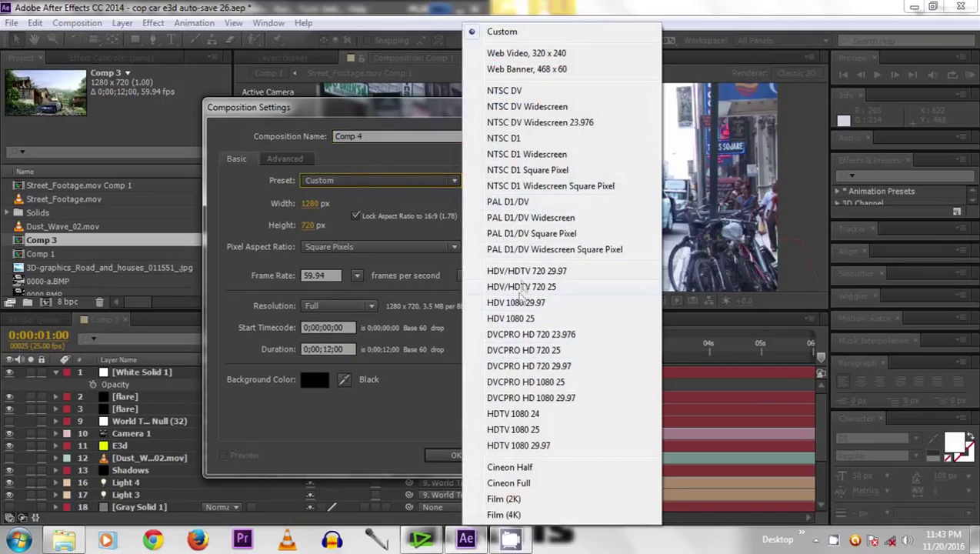
click(521, 288)
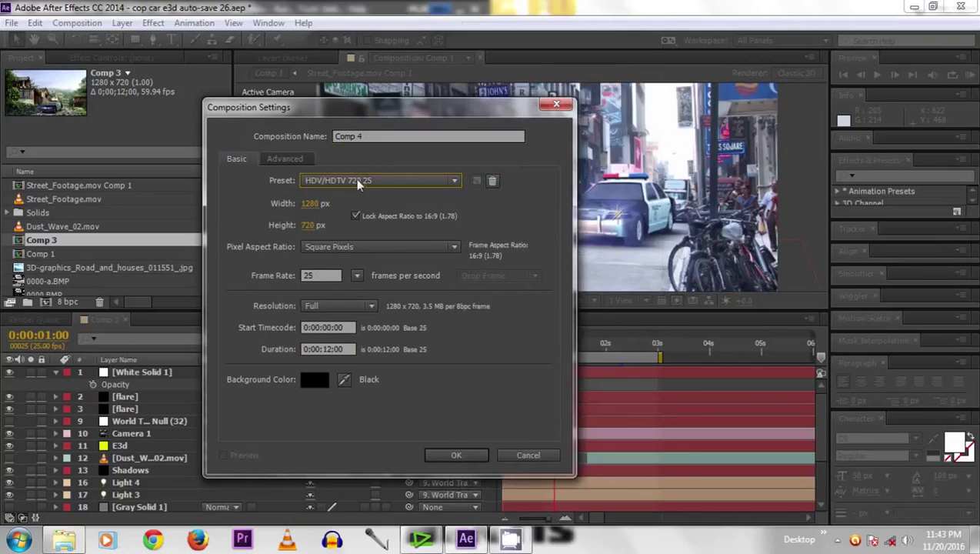
click(449, 455)
right_click(192, 408)
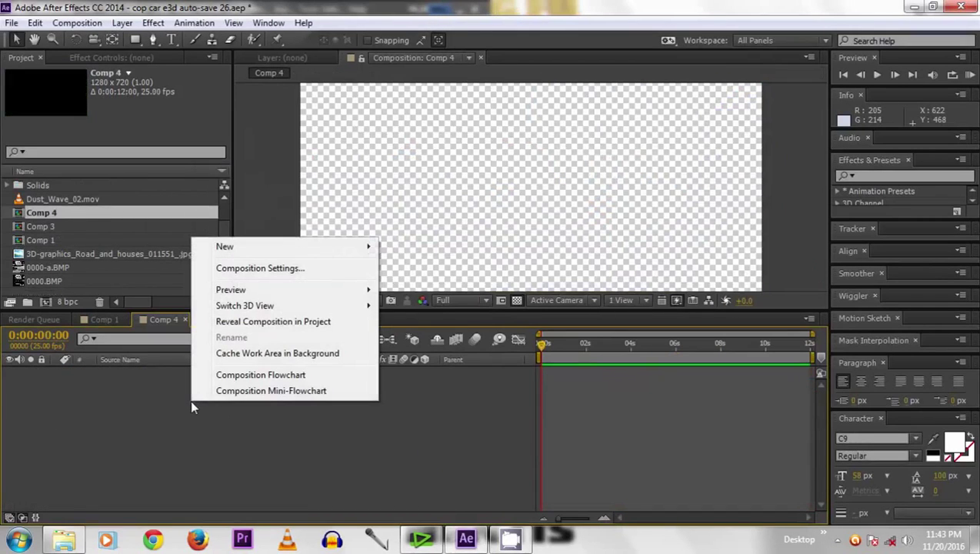
Create a 1280×720 solid named e3d with colour 000000 in Comp 4.
mouse_move(231, 253)
click(412, 285)
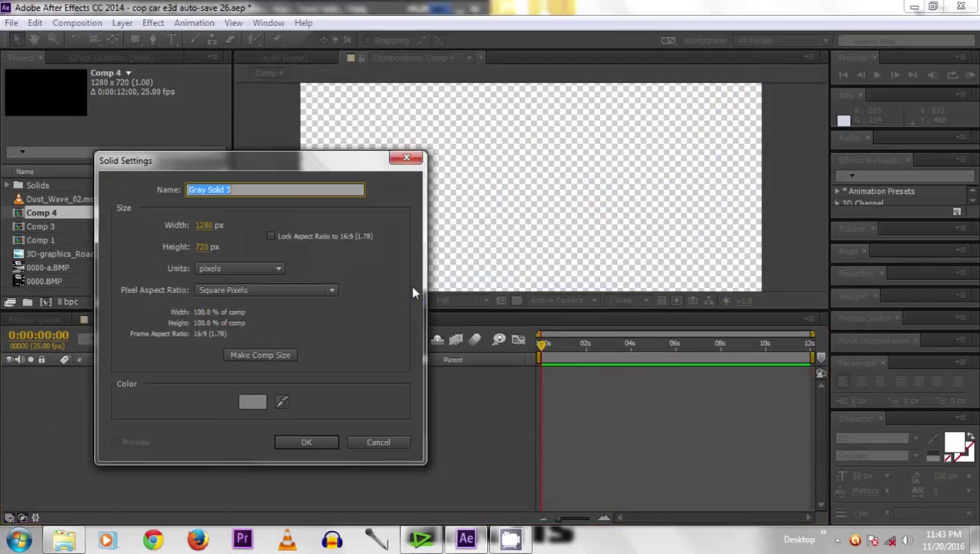
drag(264, 166, 383, 168)
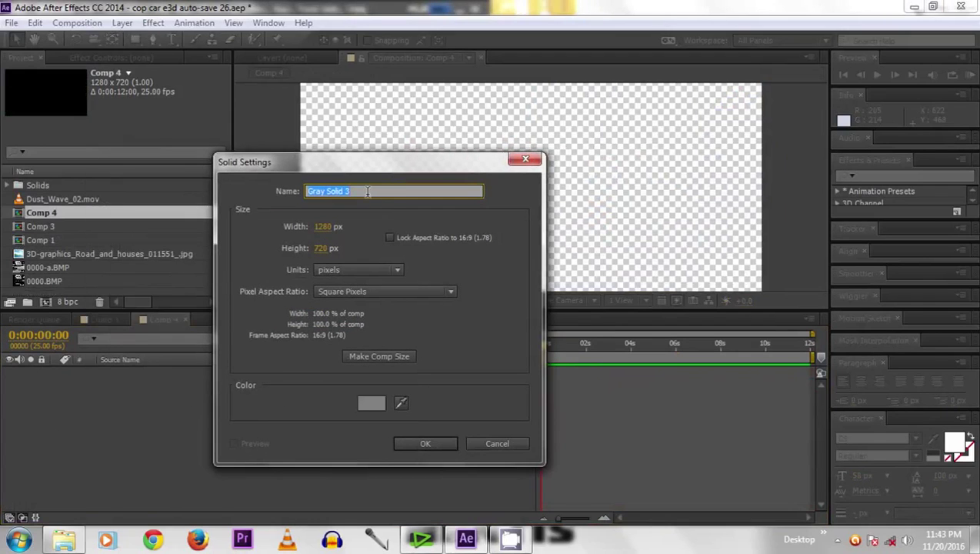
text(e3d)
click(370, 403)
text(000000)
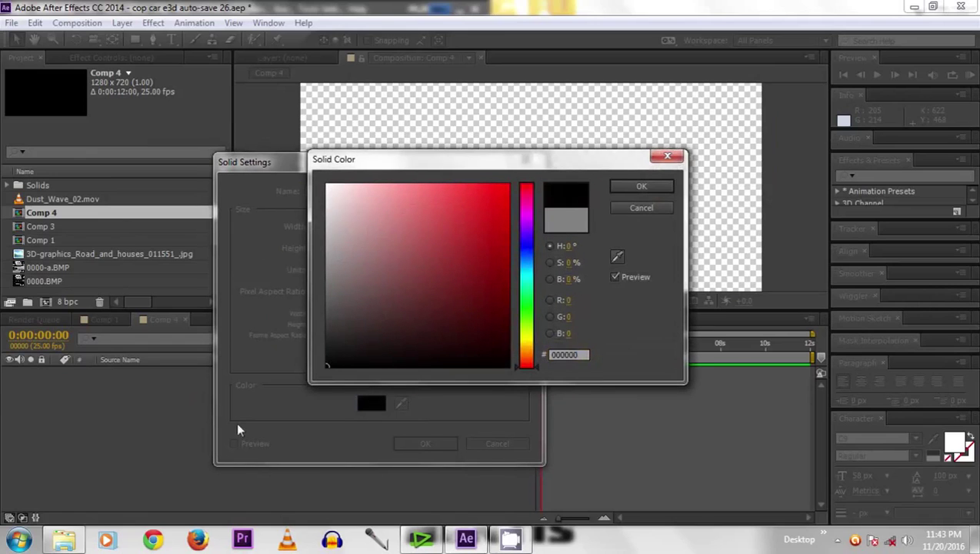
click(620, 186)
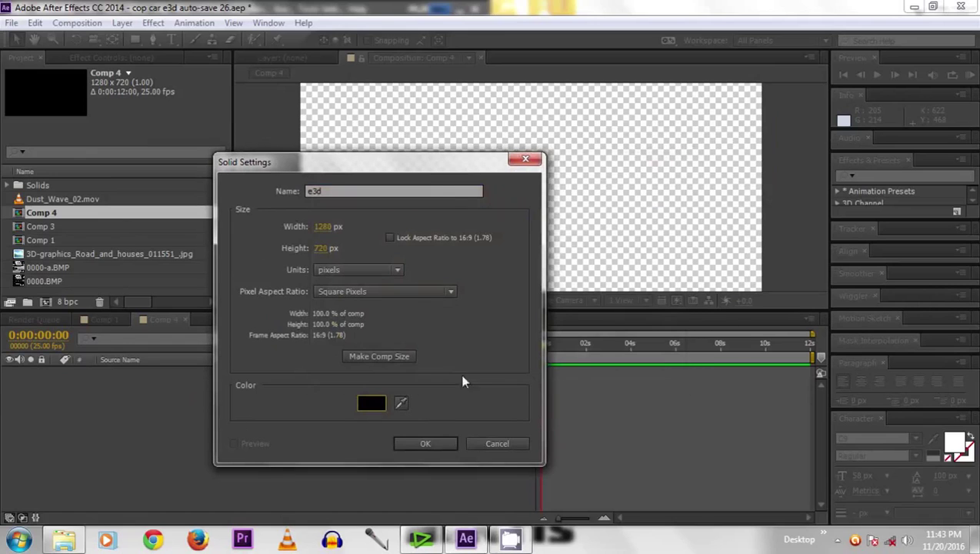
click(428, 446)
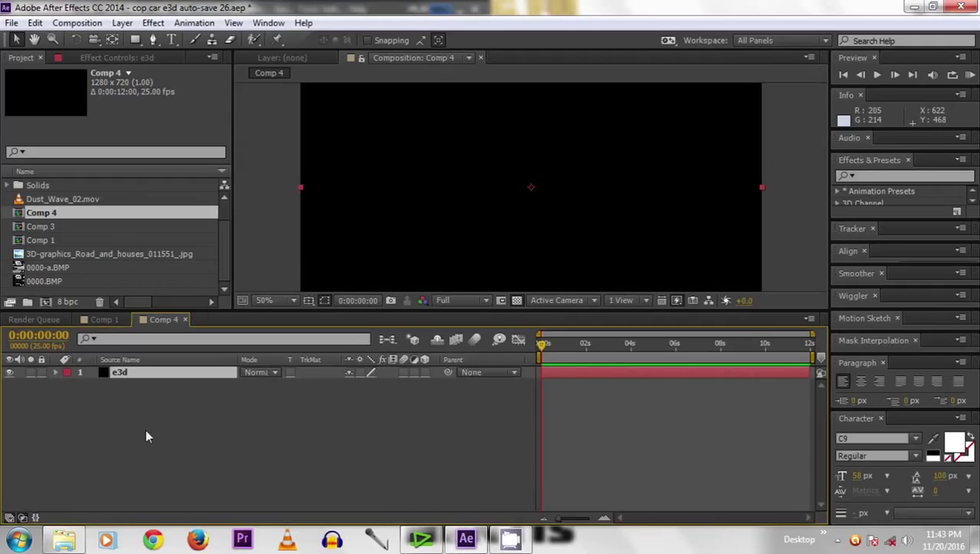
Apply Video Copilot's Element effect to the e3d solid and open its Scene Setup.
click(153, 22)
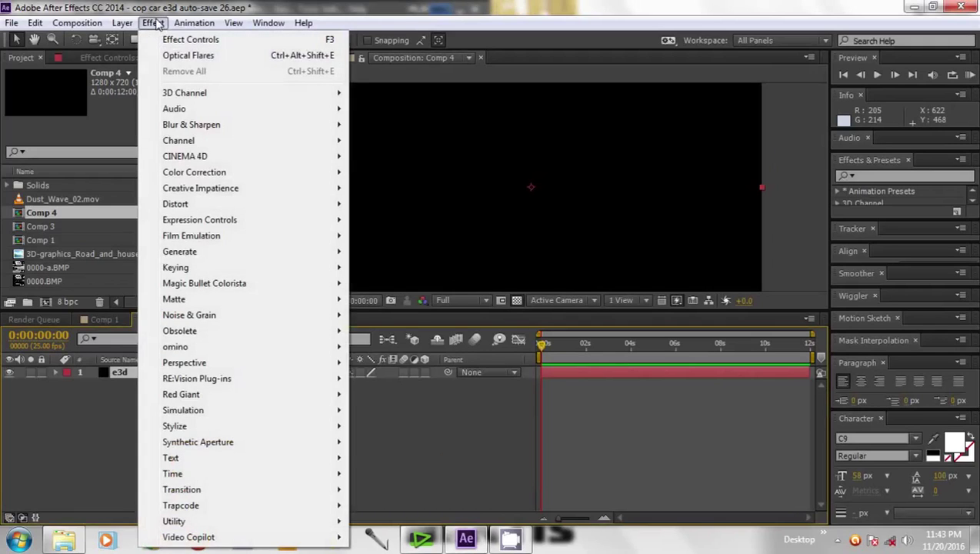
mouse_move(196, 539)
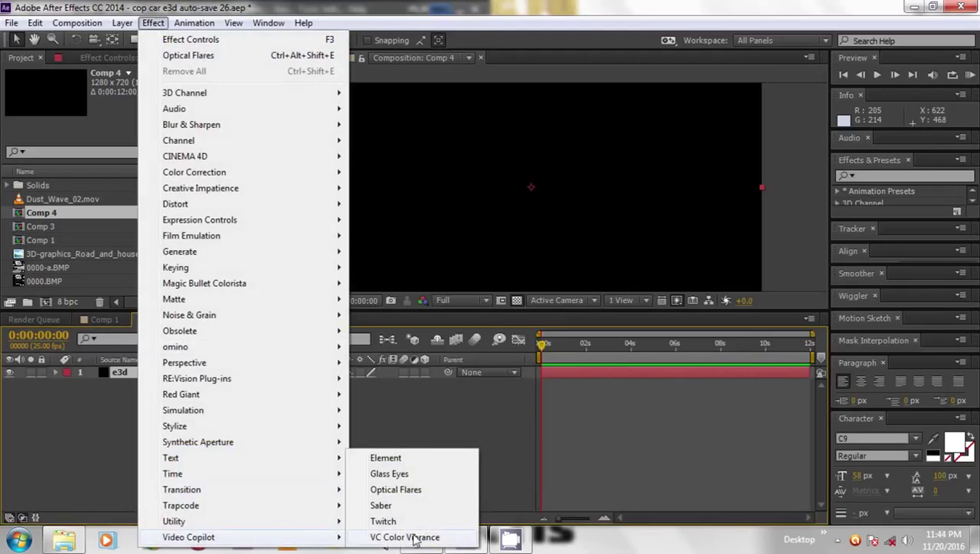
click(395, 459)
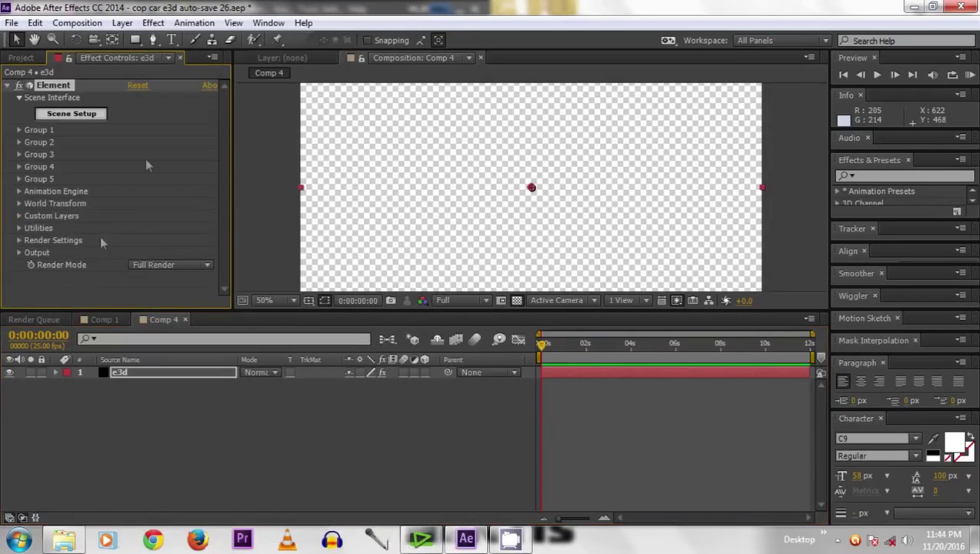
click(69, 113)
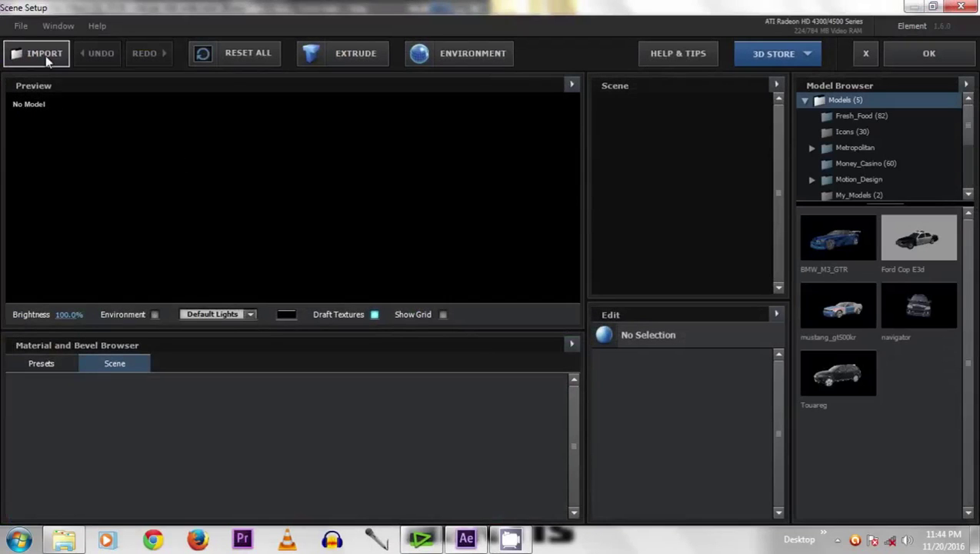
Start a model import in Scene Setup and browse to the Local Disk (F:) drive.
click(43, 55)
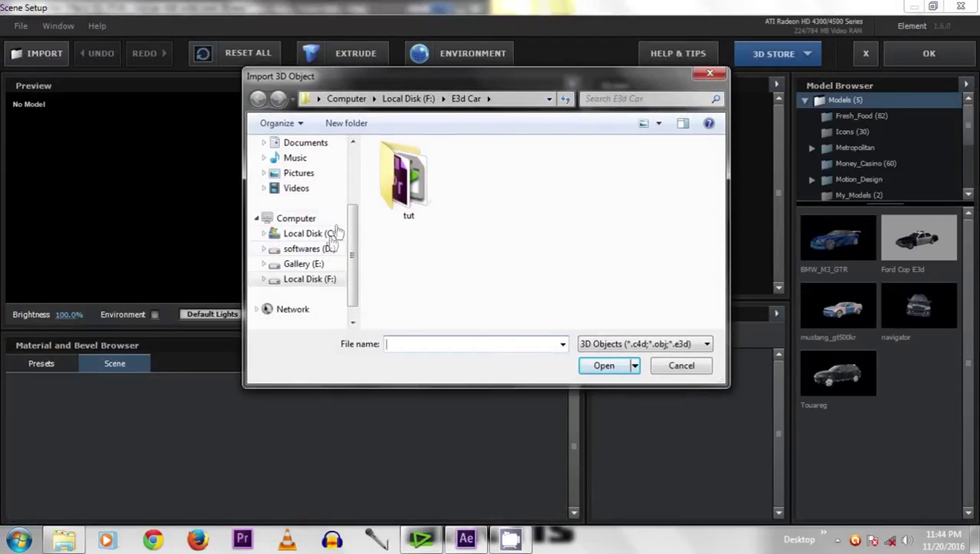
scroll(327, 245, down, 1)
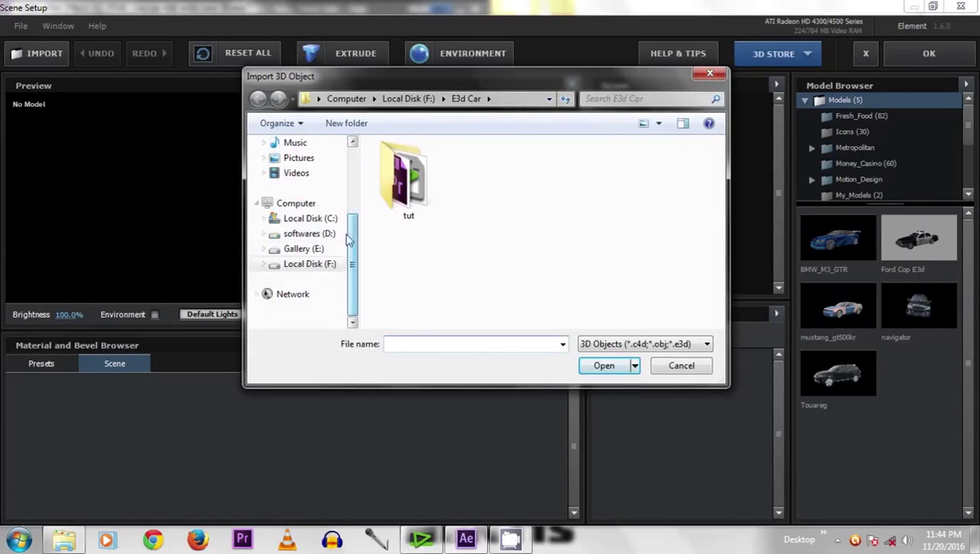
click(300, 249)
click(297, 264)
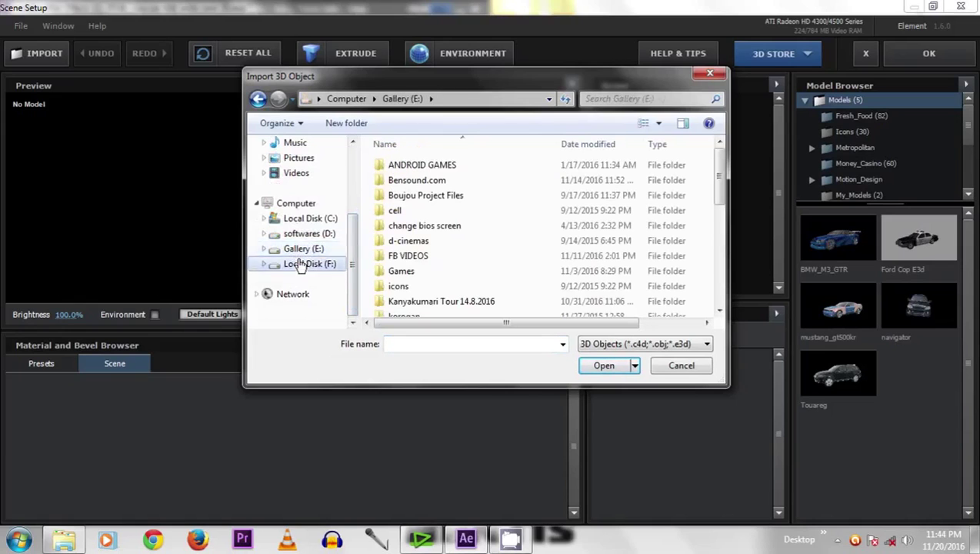
click(432, 217)
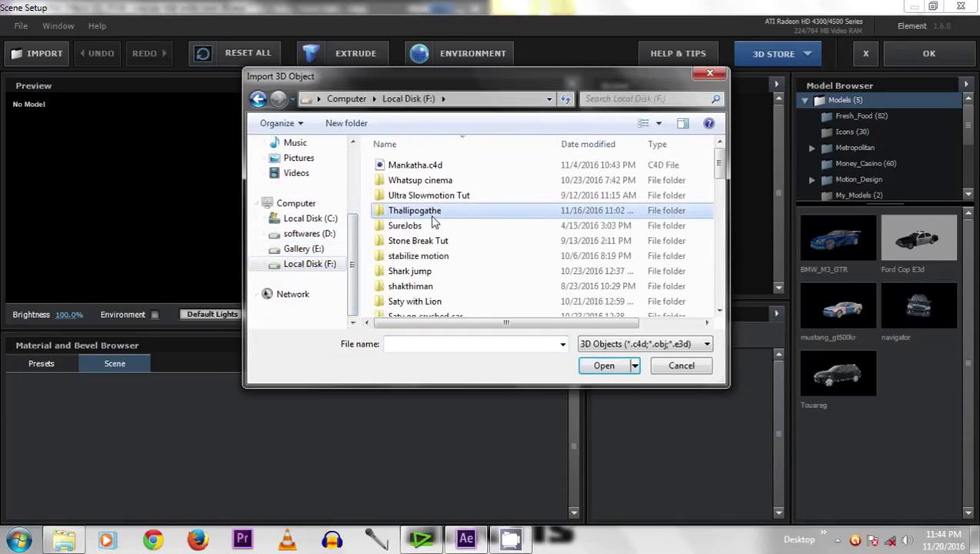
Load Ford Cop E3d.obj from 3d Models > Ford Crown Victoria and orbit to inspect it.
key(e)
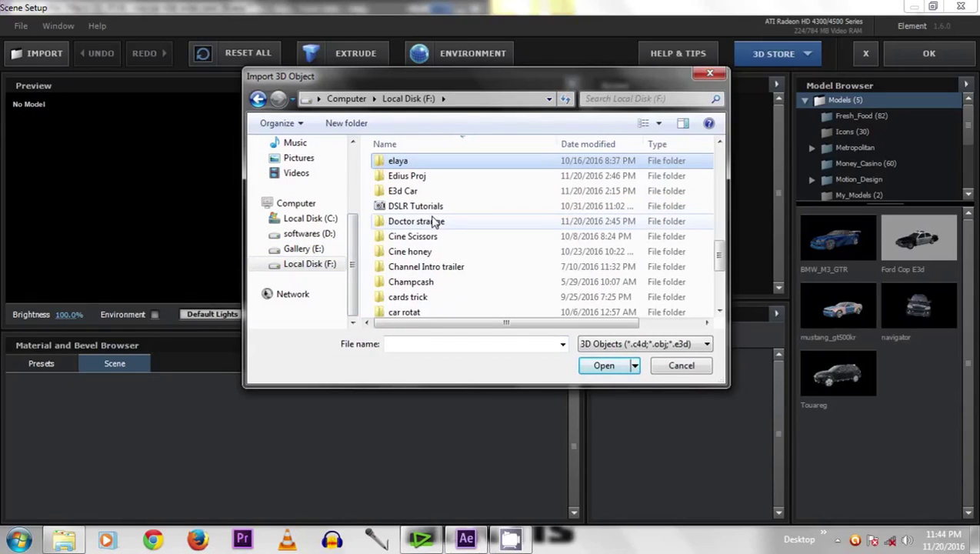
key(3)
key(Return)
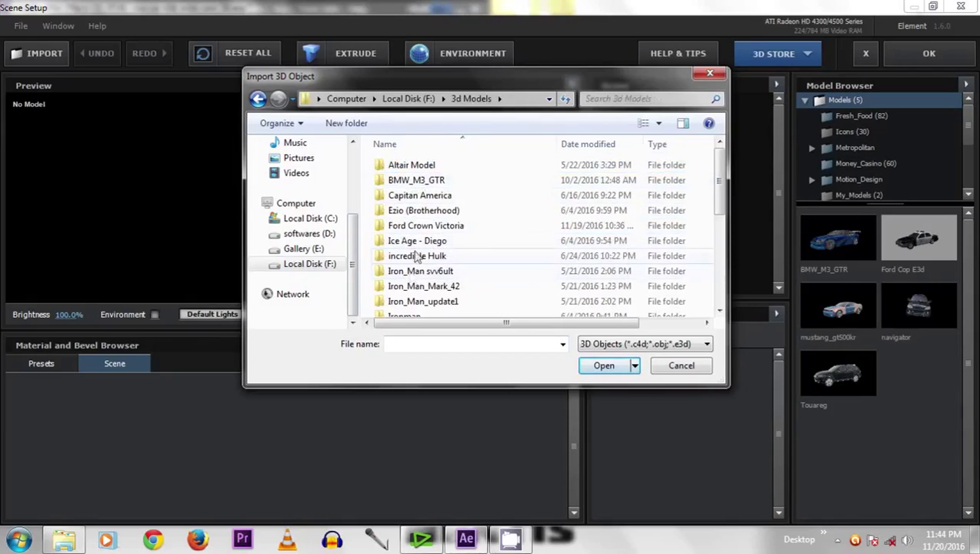
double_click(415, 225)
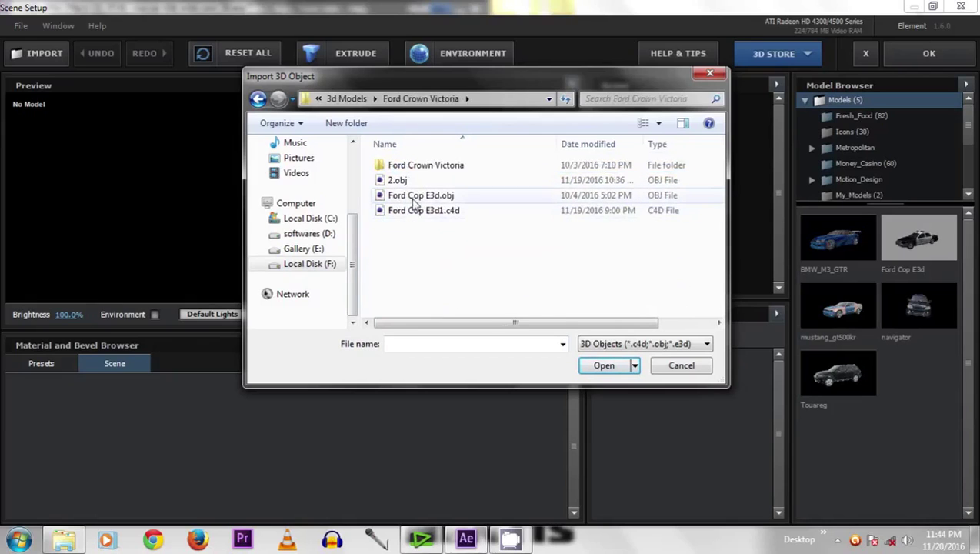
click(413, 202)
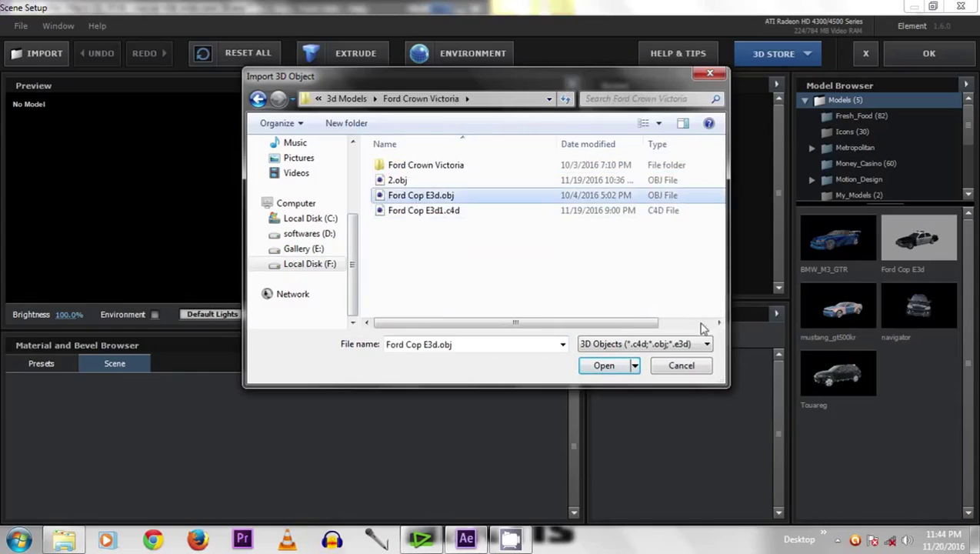
click(608, 365)
drag(210, 222, 375, 263)
drag(230, 258, 326, 221)
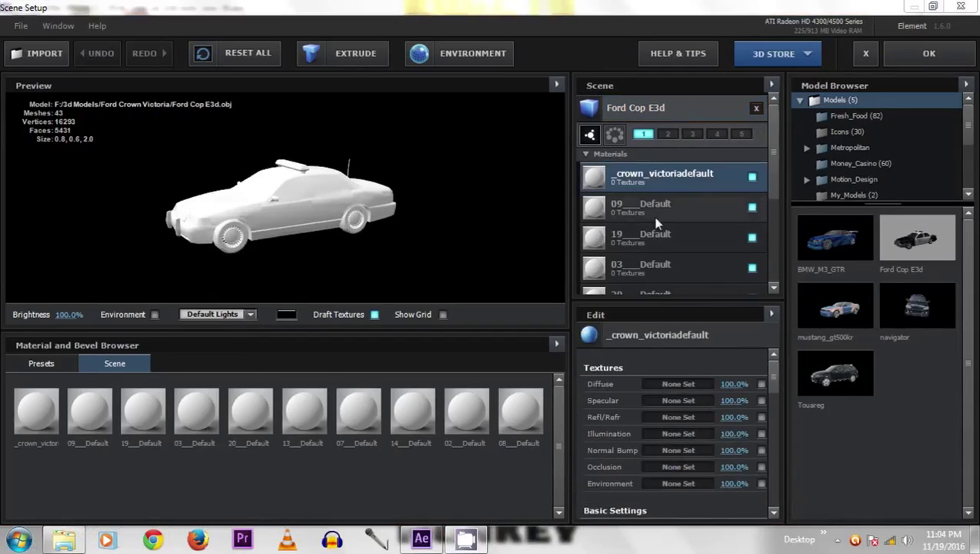
Close Scene Setup, import 0000.BMP into the project and place it below e3d in Comp 3.
click(928, 53)
click(64, 538)
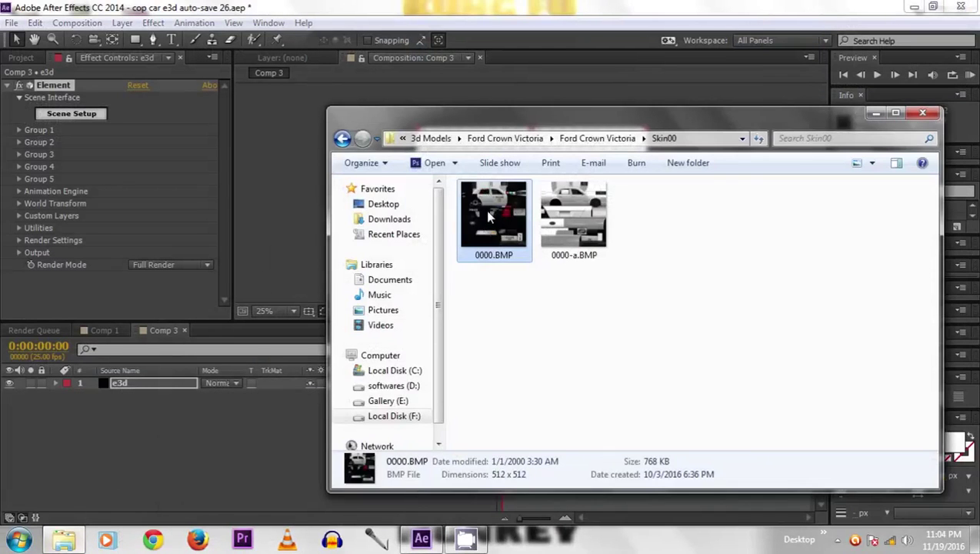
drag(496, 211, 90, 258)
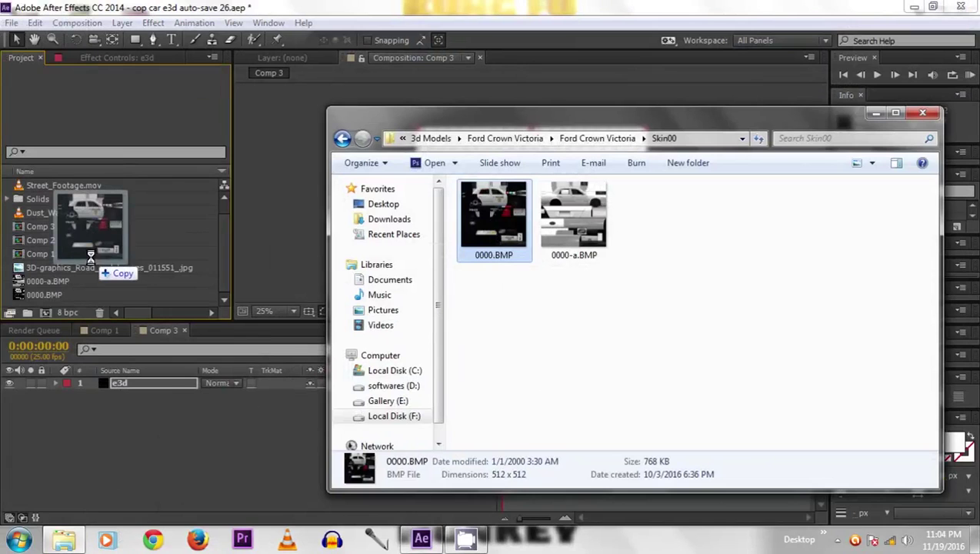
drag(90, 258, 90, 259)
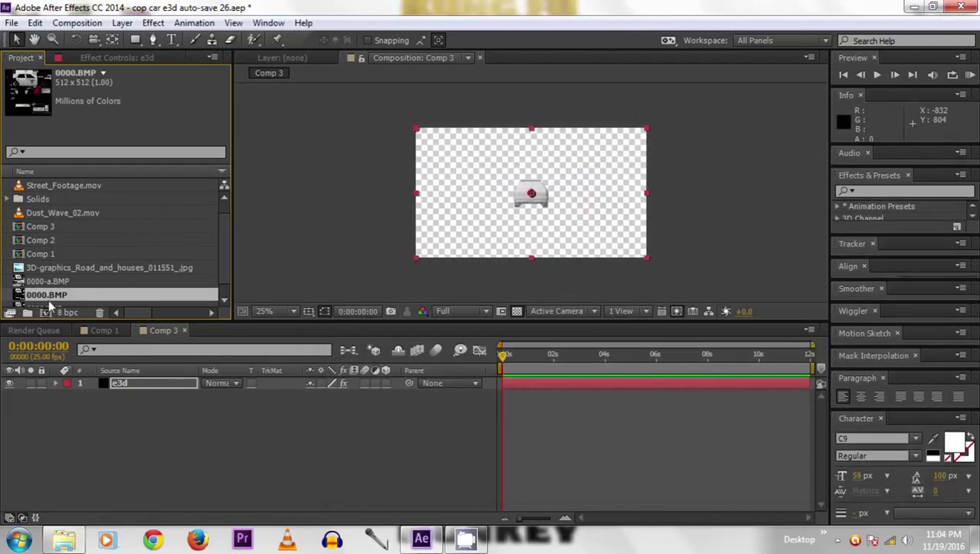
drag(48, 294, 156, 432)
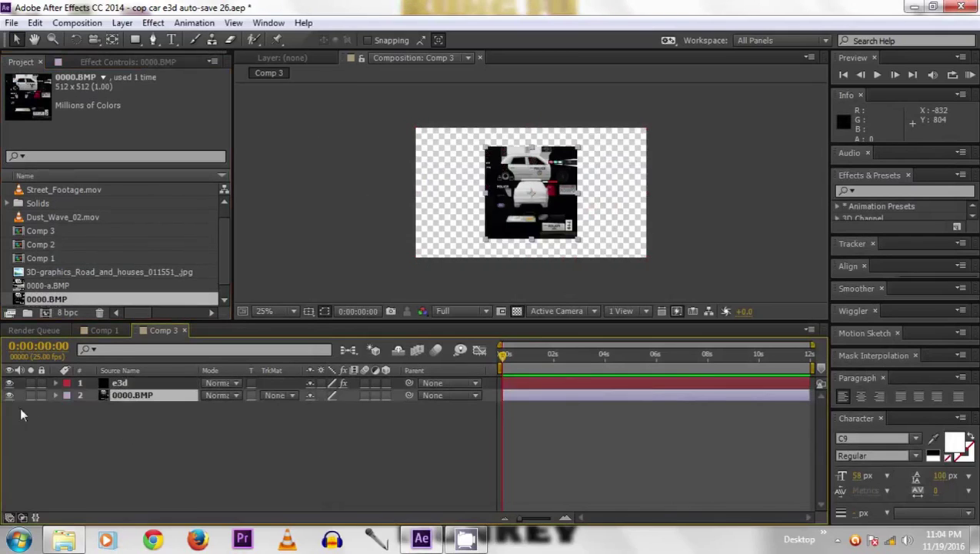
click(124, 381)
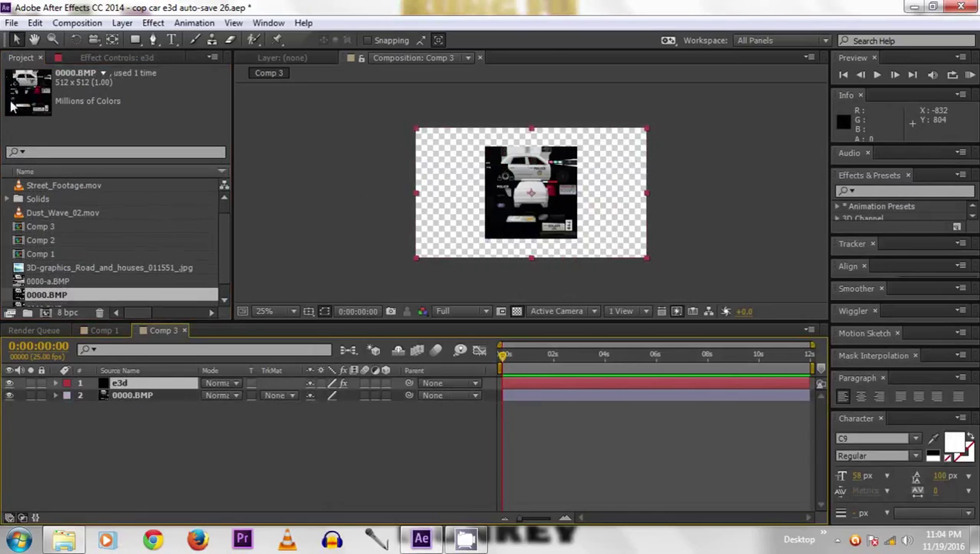
Set Element's Custom Texture Map Layer 1 to 0000.BMP and hide the 0000.BMP layer.
click(101, 59)
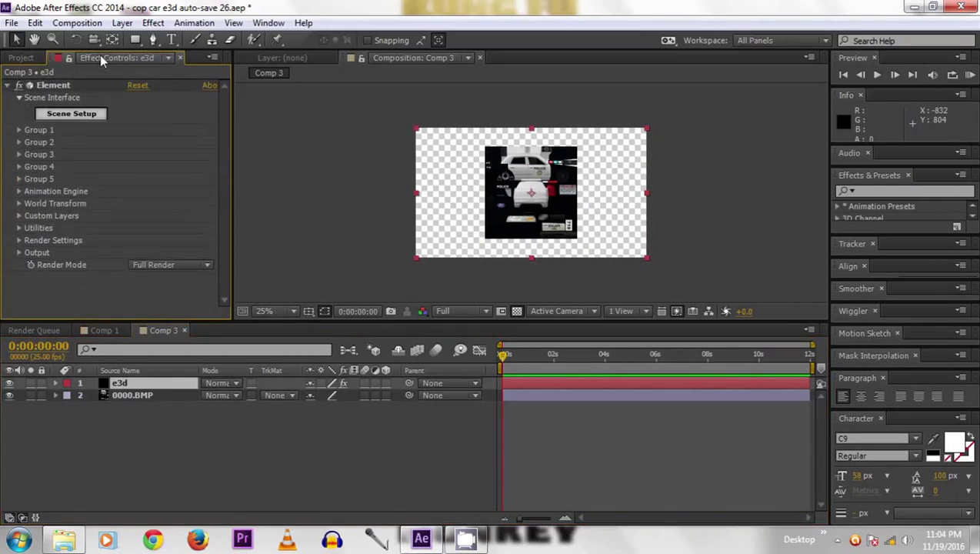
click(21, 217)
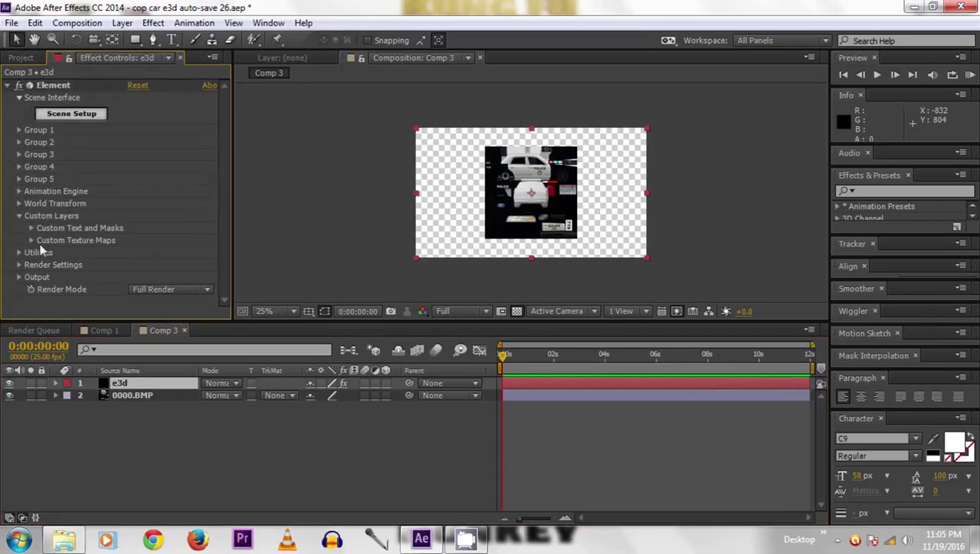
click(30, 239)
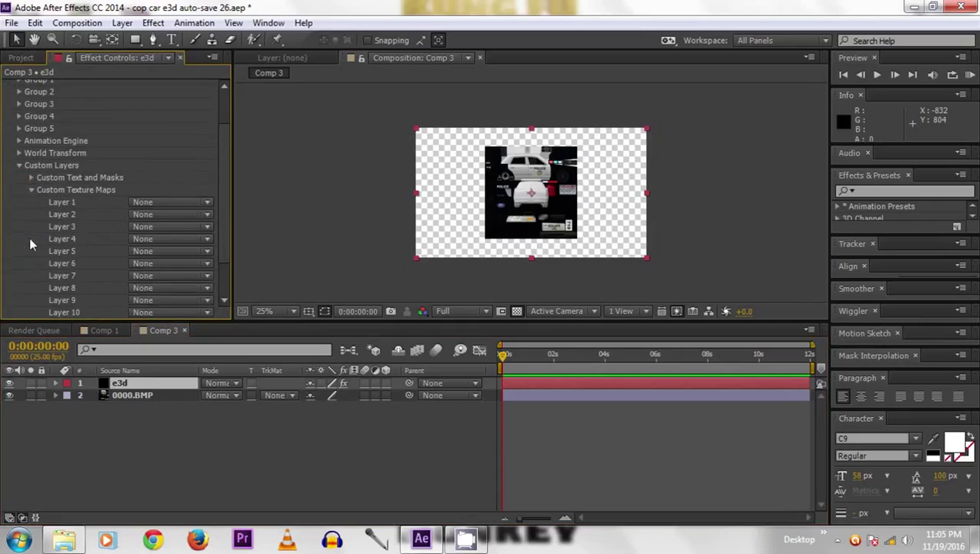
click(172, 203)
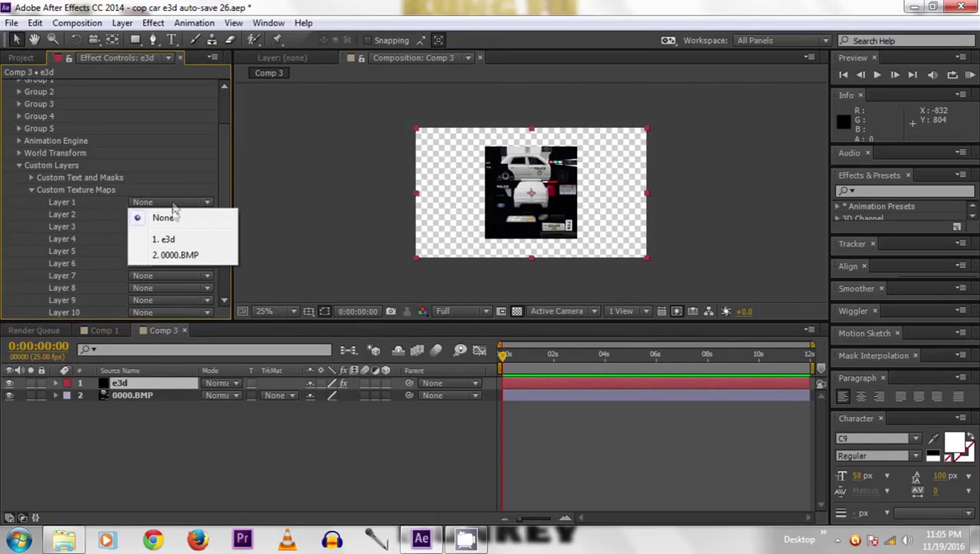
click(171, 254)
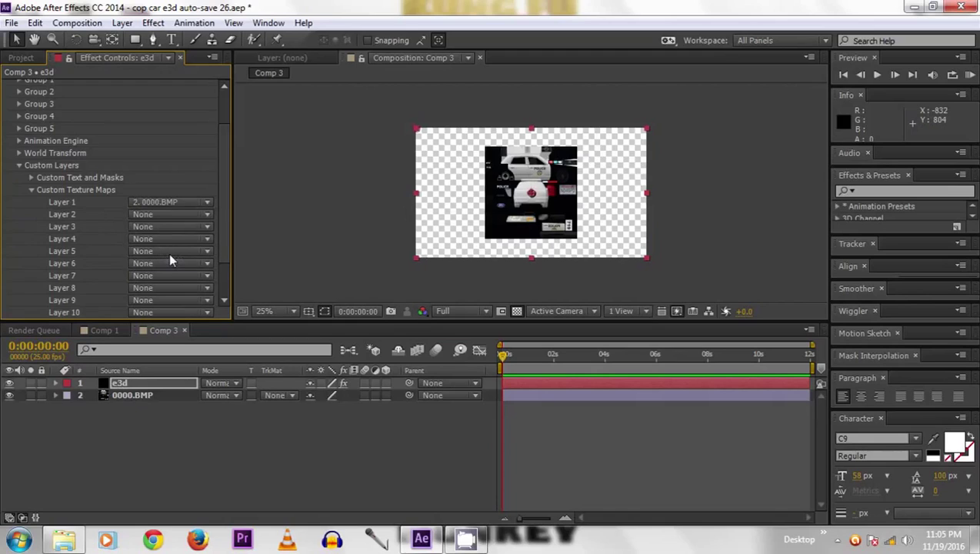
scroll(173, 205, up, 1)
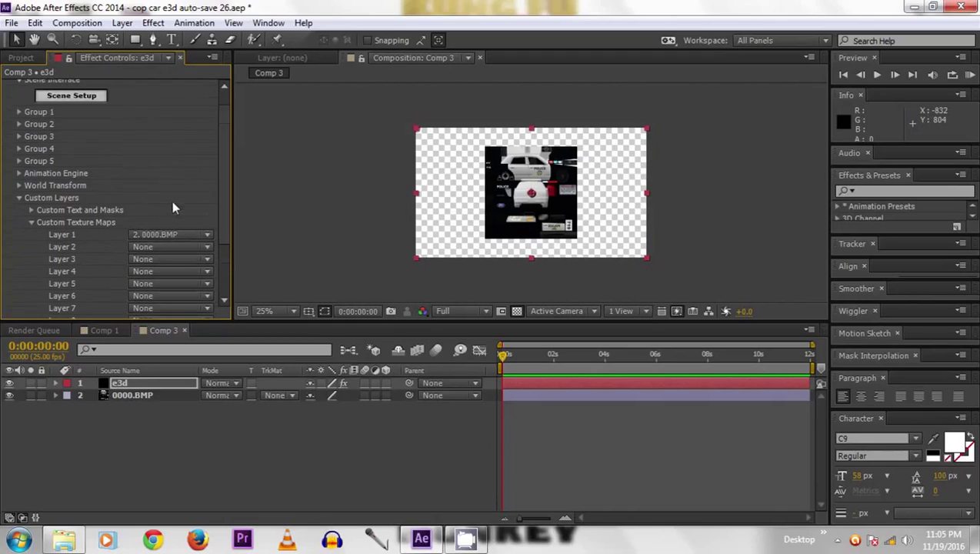
click(9, 396)
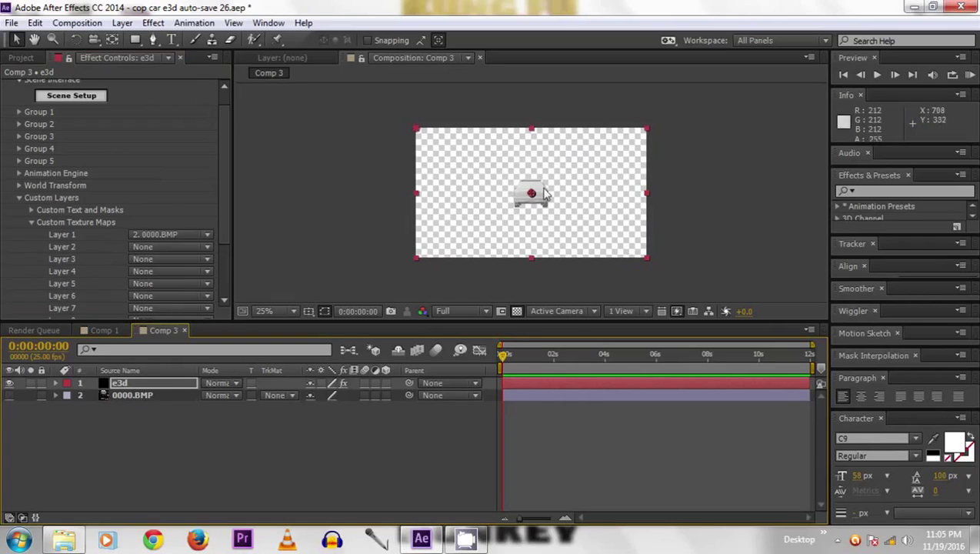
Set the _crown_victoriadefault material's diffuse texture to Custom Layer 1 in Scene Setup.
click(67, 98)
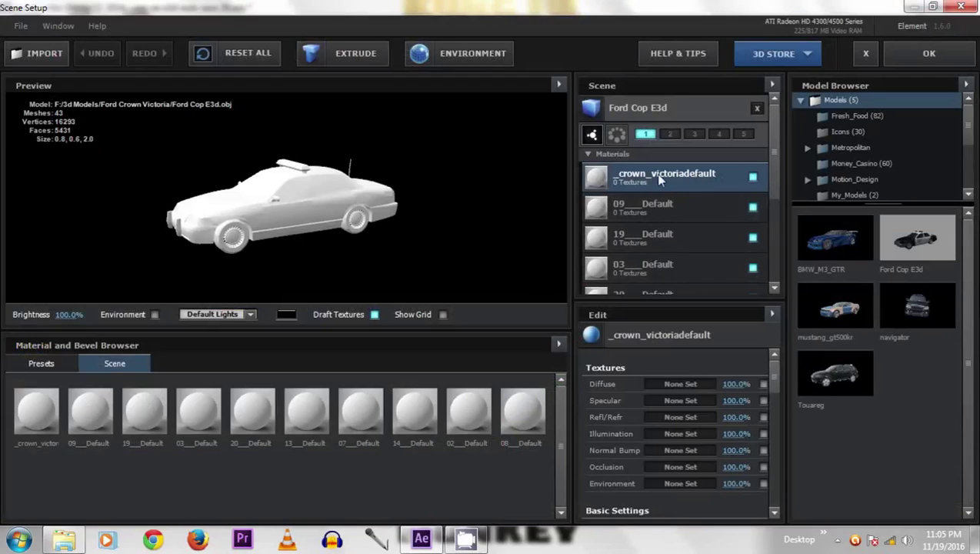
click(678, 386)
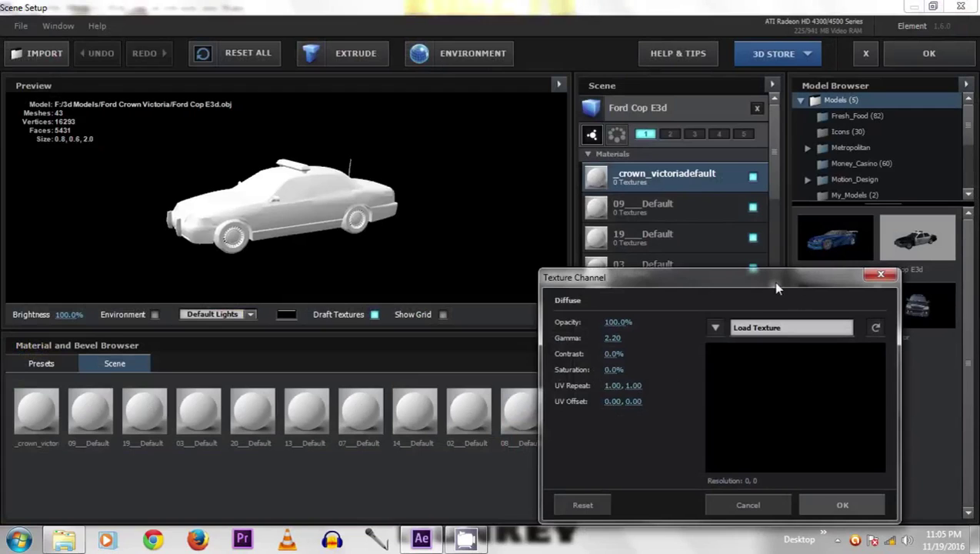
drag(771, 281, 769, 135)
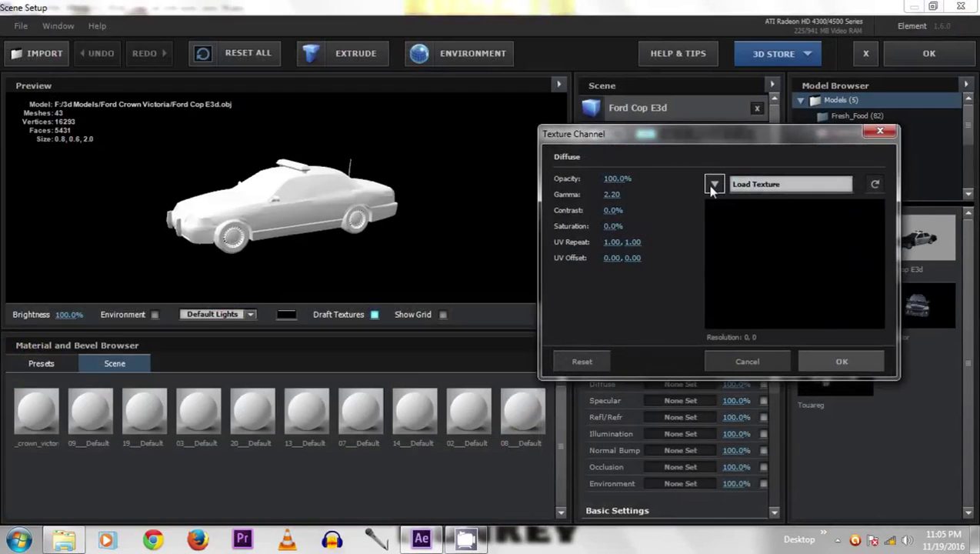
click(713, 186)
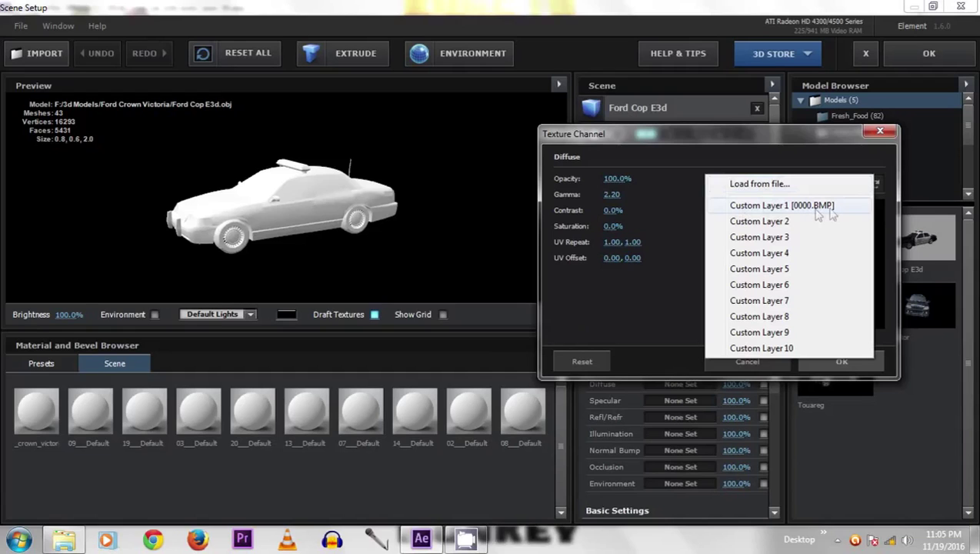
click(784, 206)
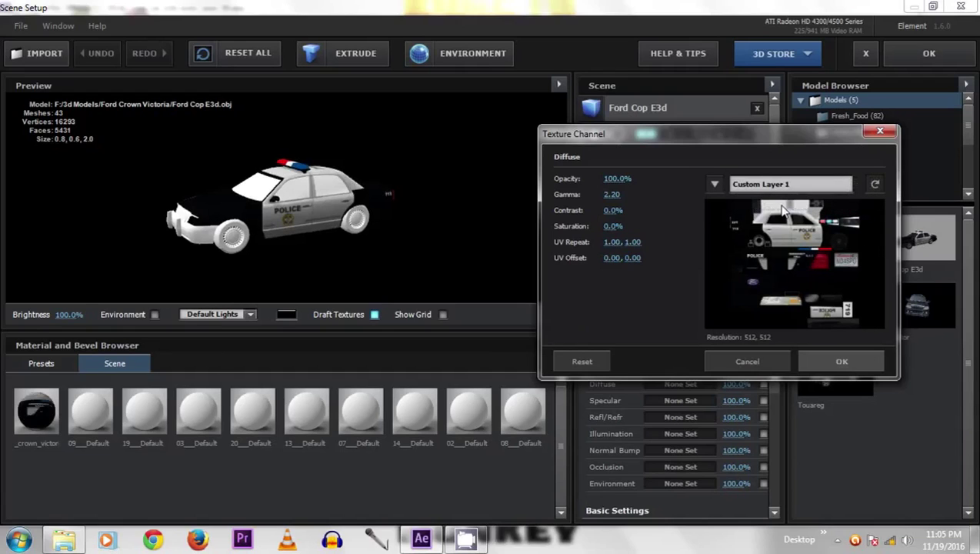
click(837, 367)
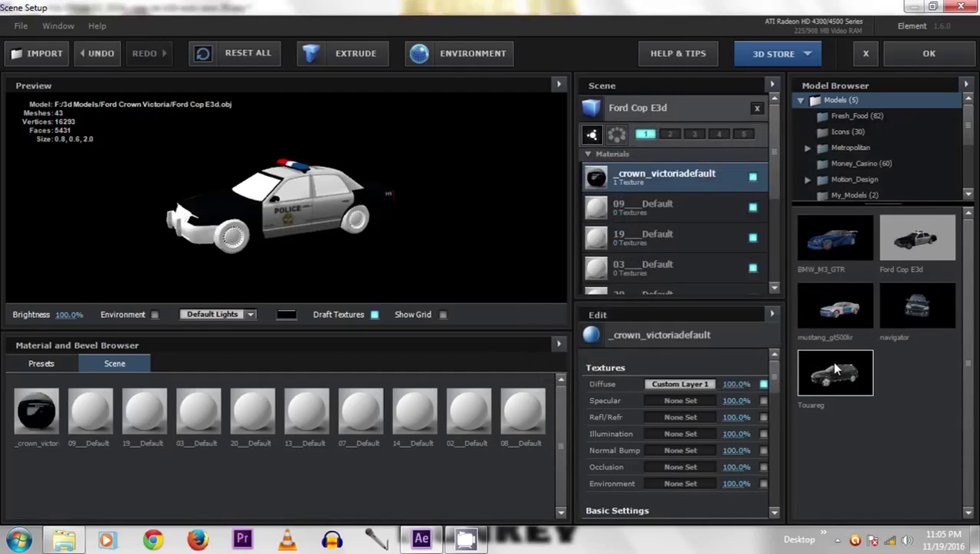
drag(159, 259, 351, 277)
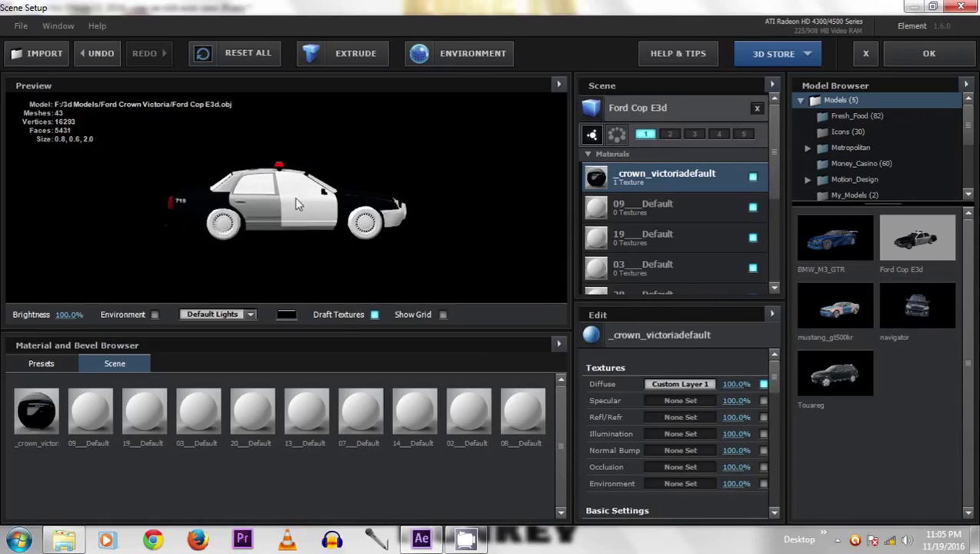
Toggle the 19___Default and 03___Default materials' visibility to identify their parts, selecting 03___Default.
click(613, 205)
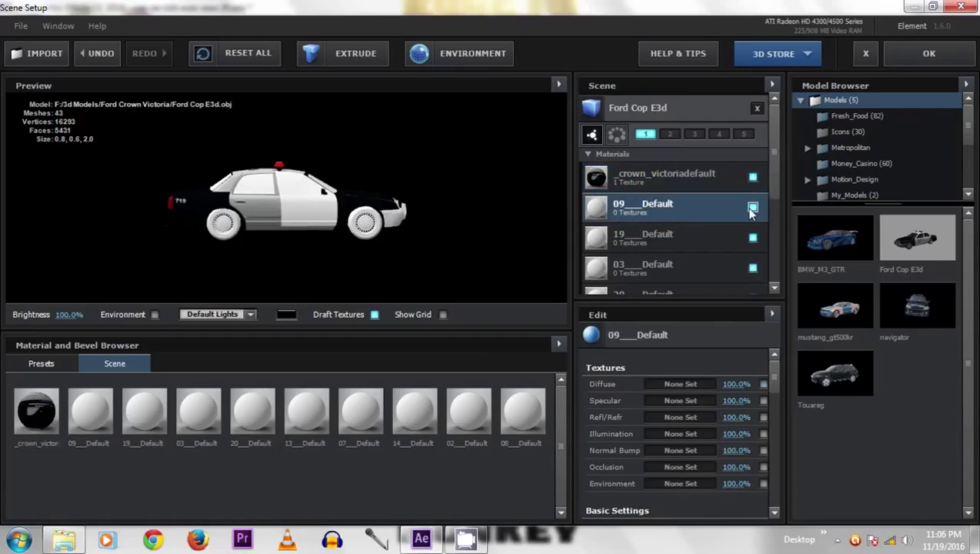
click(752, 238)
click(752, 238)
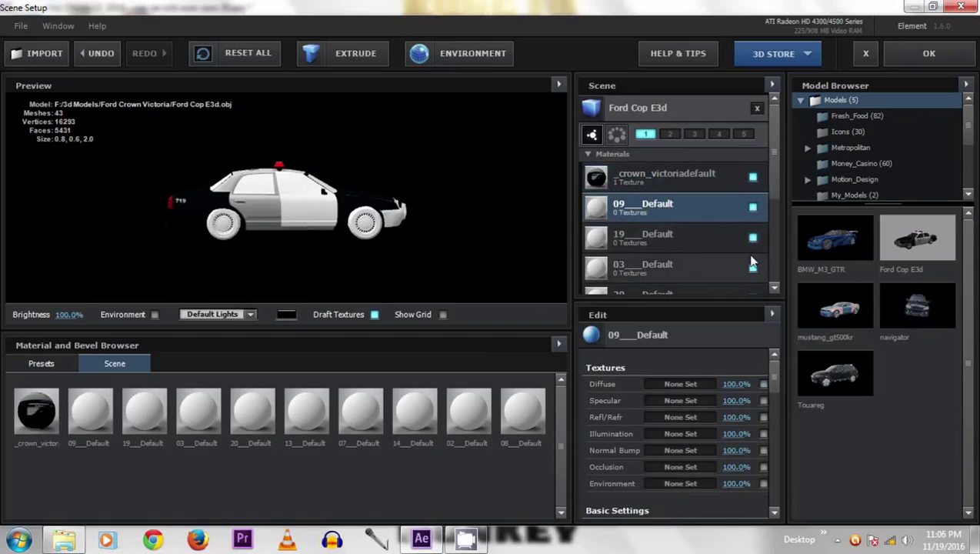
click(752, 267)
click(752, 267)
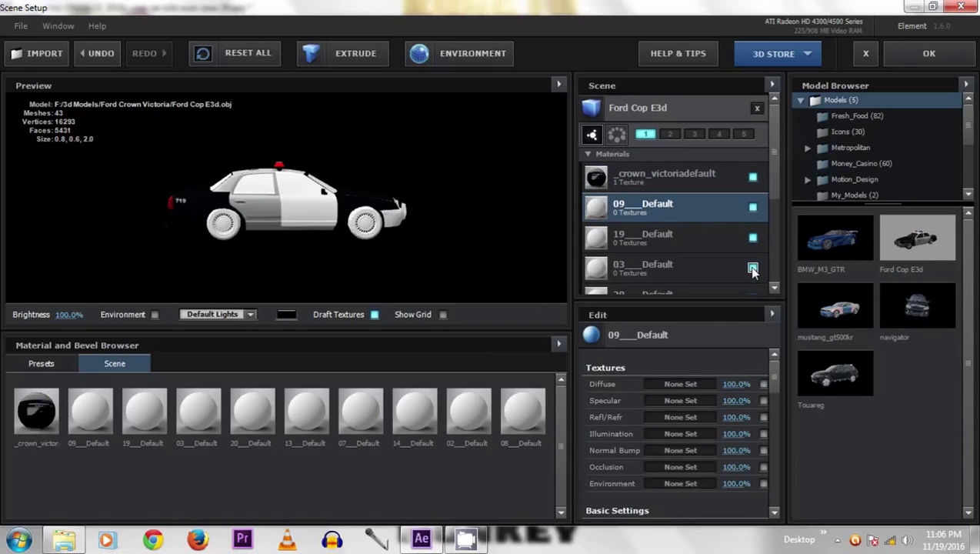
click(752, 267)
click(752, 268)
click(629, 262)
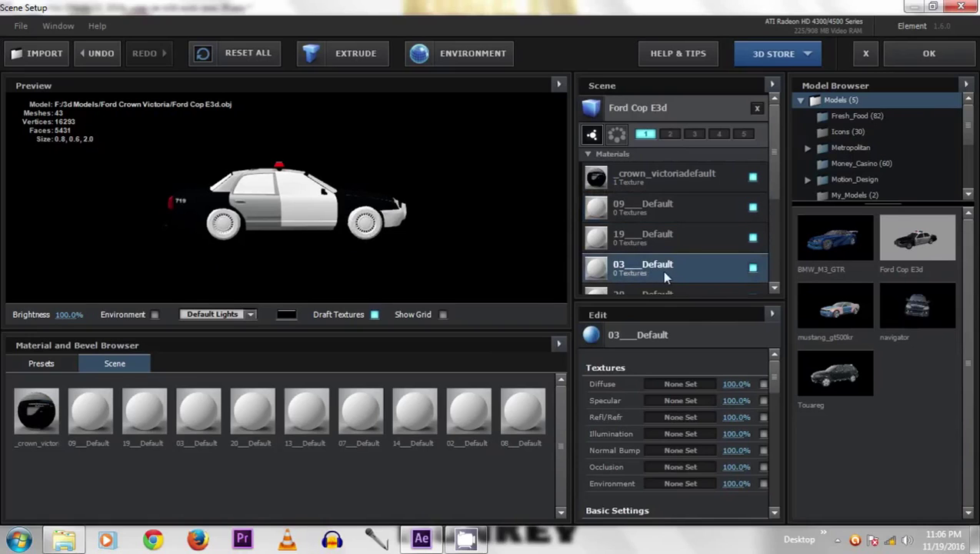
Apply the Flat_Color preset to 03___Default and set its diffuse colour to black.
click(44, 366)
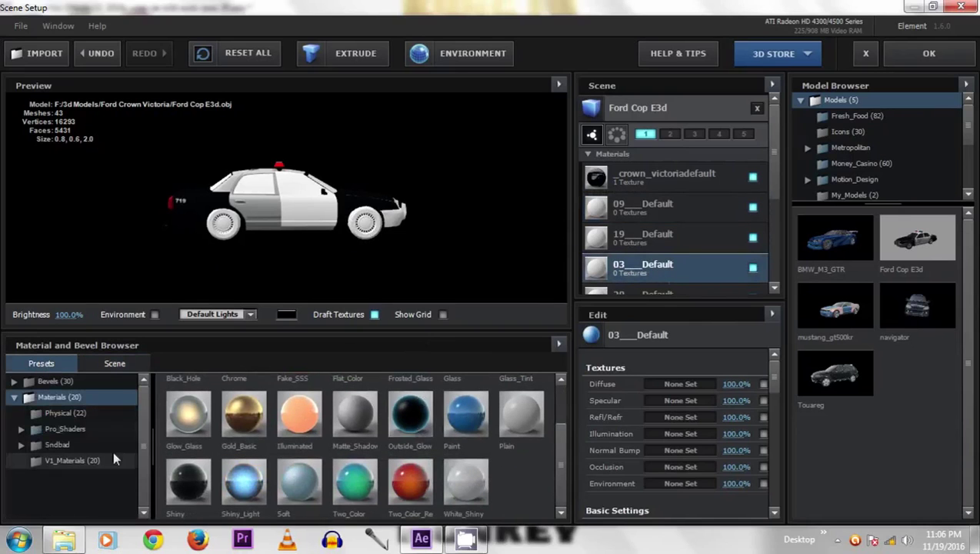
scroll(431, 440, up, 1)
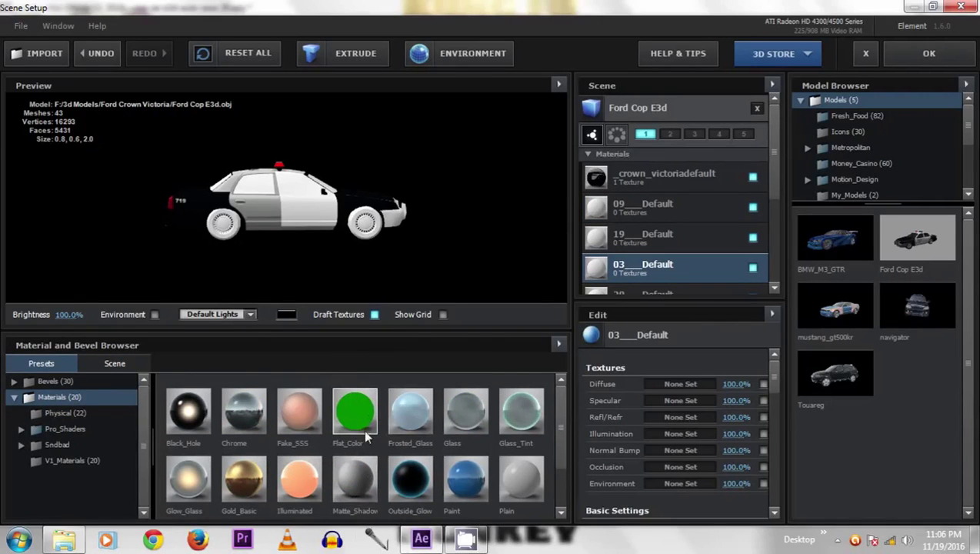
drag(354, 420, 622, 262)
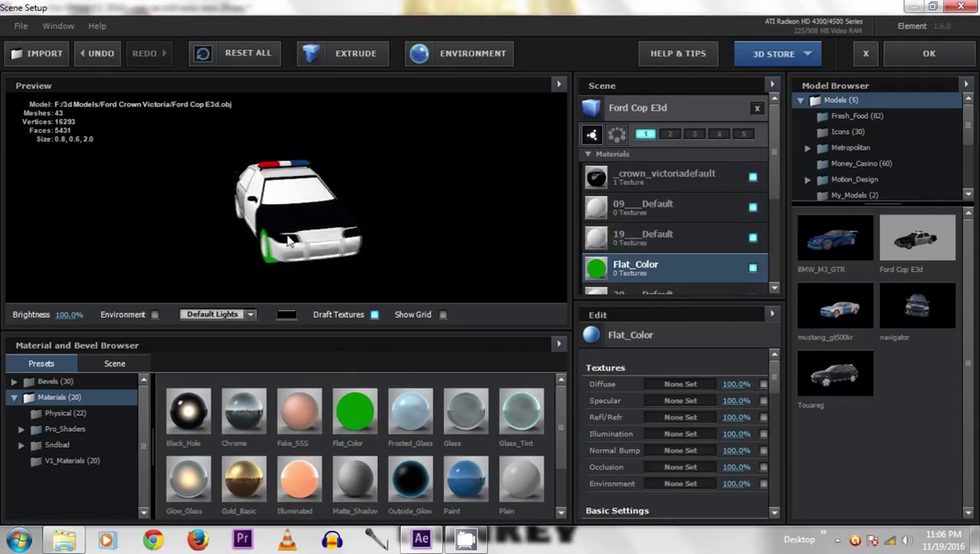
mouse_move(774, 374)
mouse_down()
mouse_move(774, 435)
mouse_move(772, 391)
mouse_up()
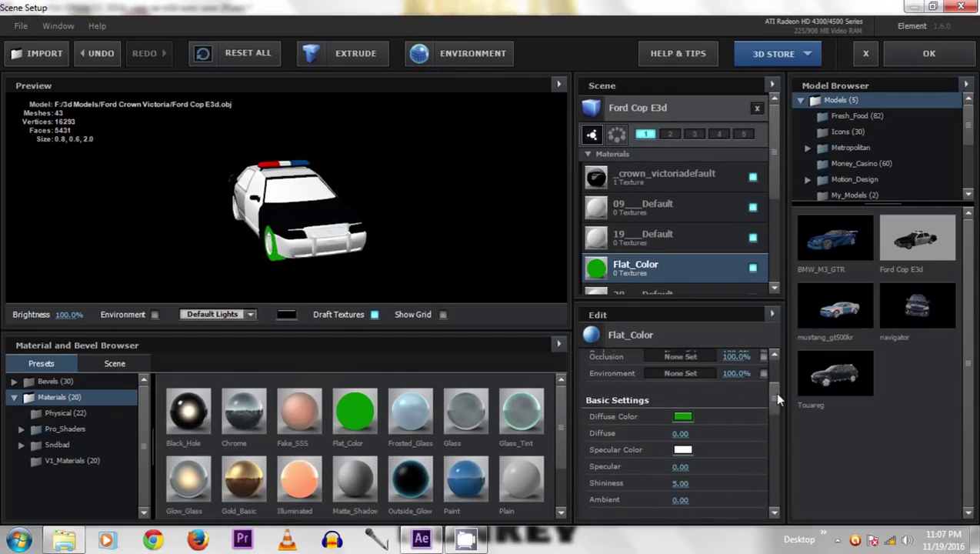
click(682, 414)
mouse_move(651, 376)
mouse_down()
mouse_move(555, 514)
mouse_move(521, 538)
mouse_up()
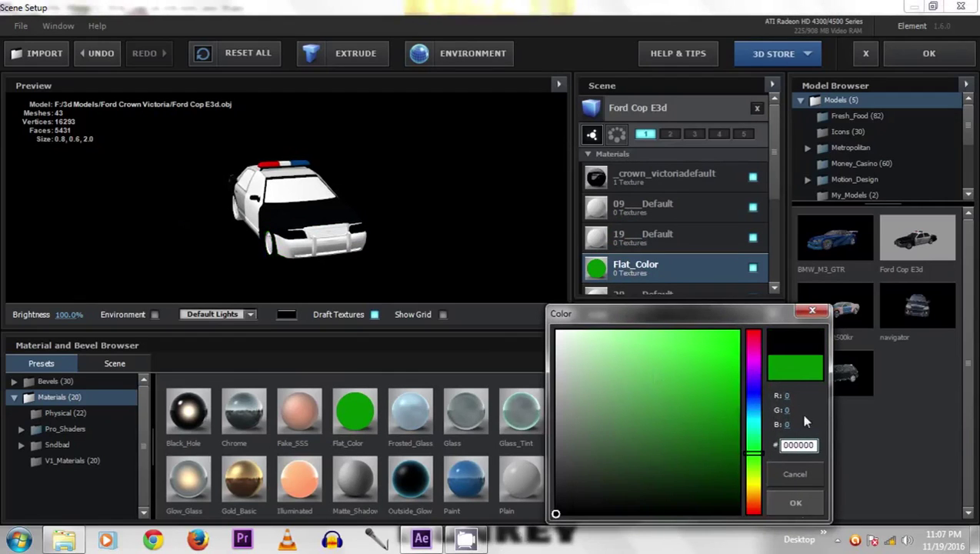
click(795, 502)
drag(407, 215, 314, 228)
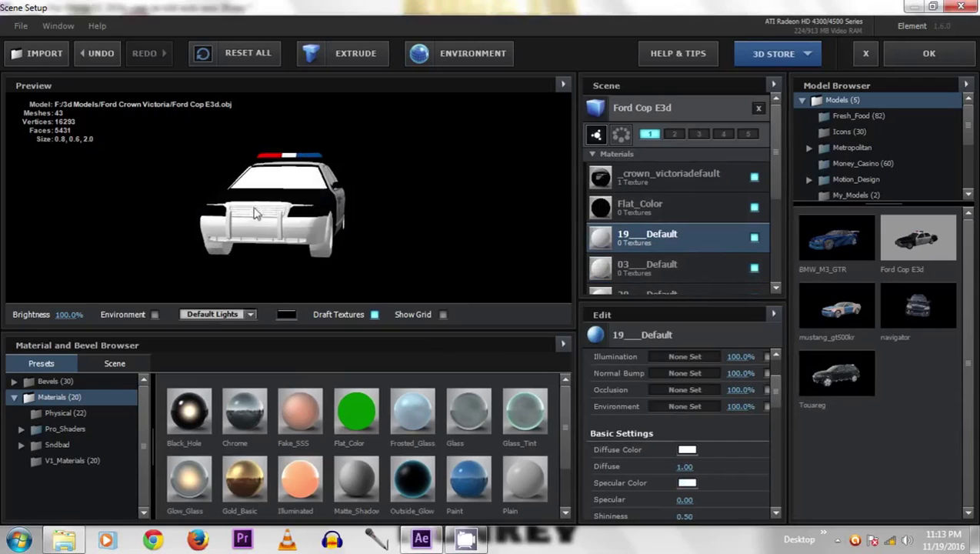
click(753, 237)
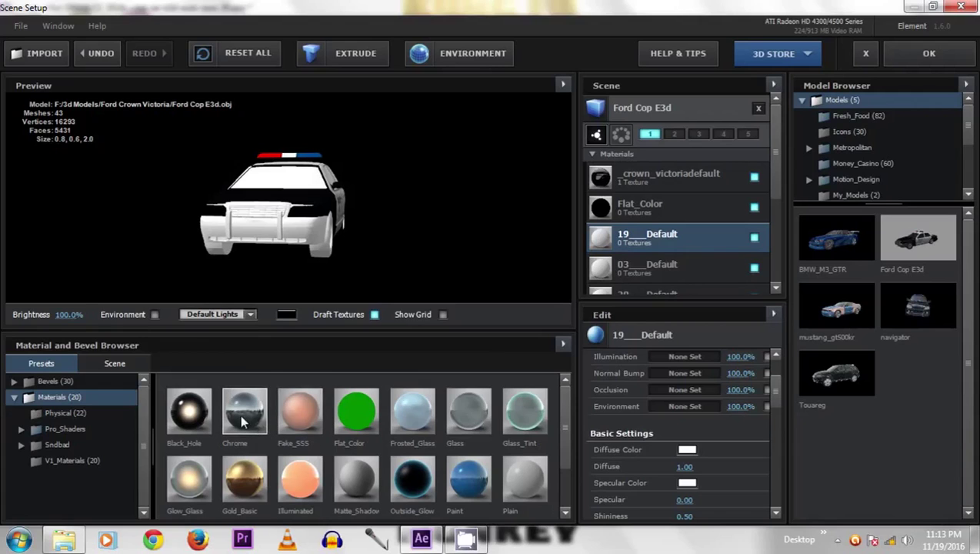
Replace 19_Default with the Chrome preset and toggle 03_Default to identify its part.
drag(260, 427, 614, 246)
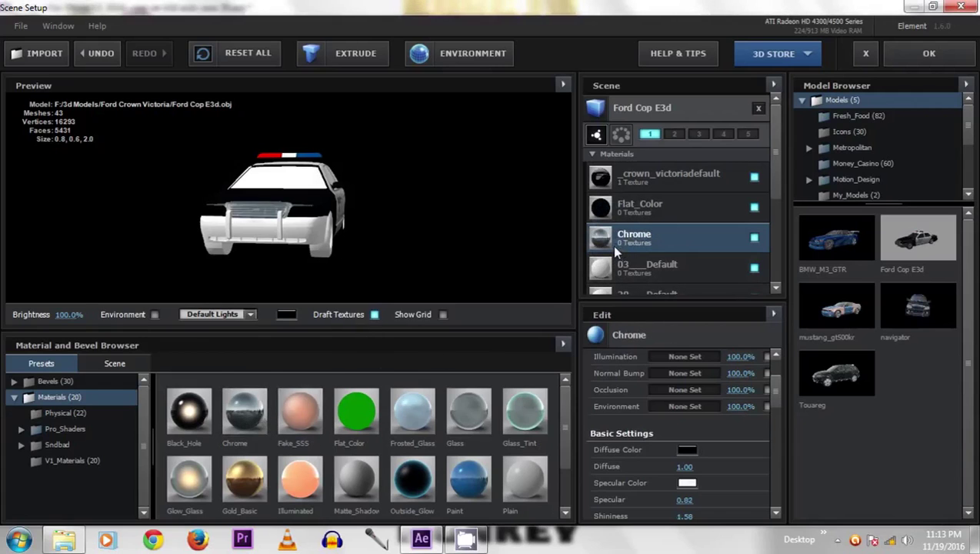
mouse_move(273, 243)
mouse_down()
mouse_move(179, 228)
mouse_move(230, 222)
mouse_move(270, 250)
mouse_up()
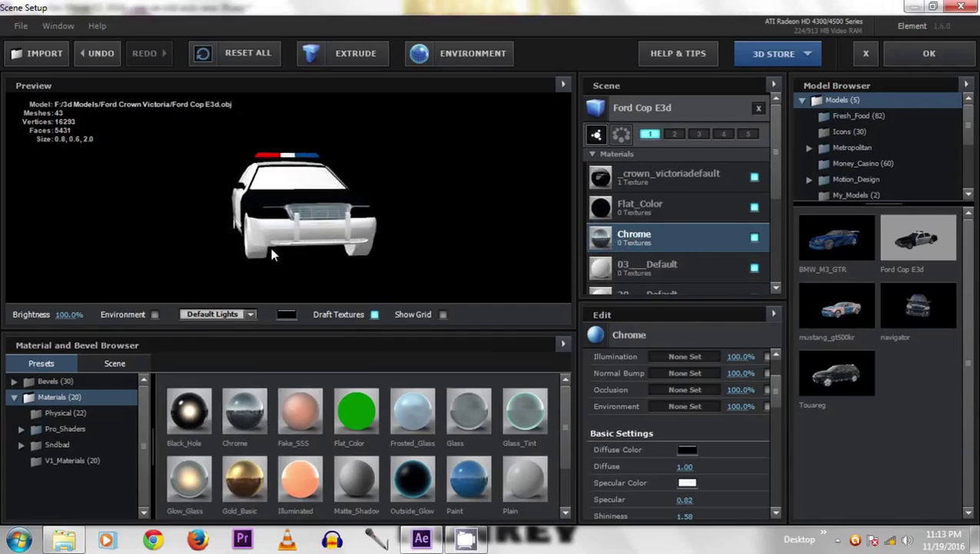
click(675, 275)
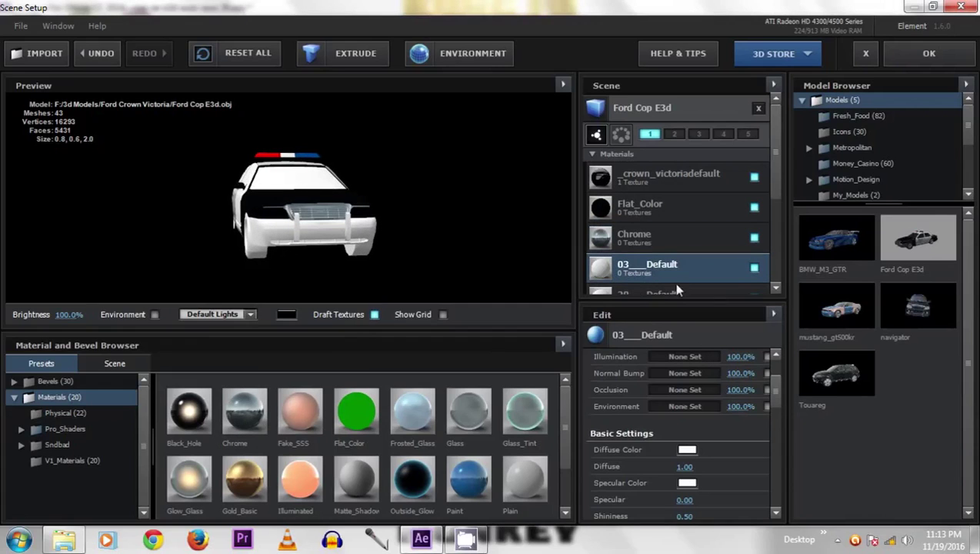
click(753, 268)
click(753, 267)
click(753, 268)
click(753, 267)
Inspect the Flat_Color material and switch the browser to the scene's own materials.
drag(322, 247, 366, 256)
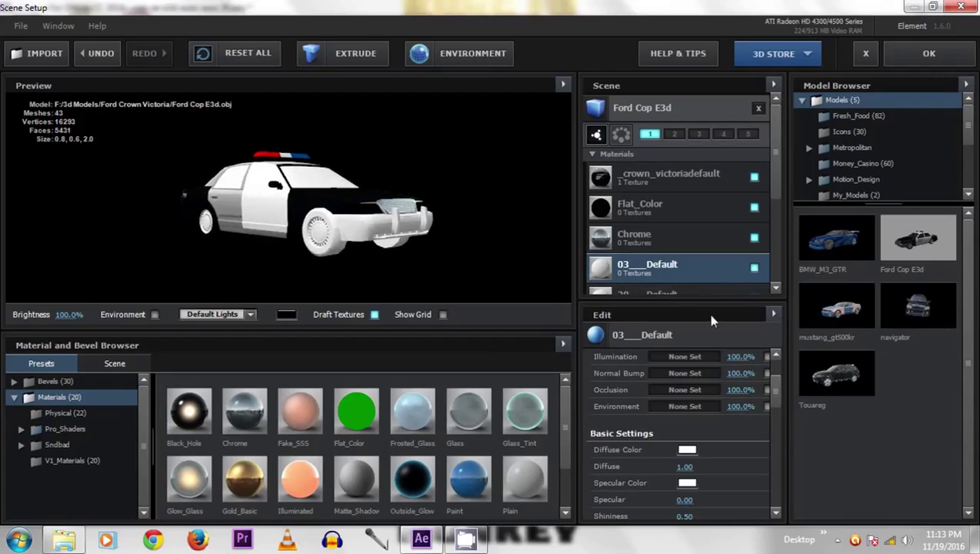
scroll(459, 461, down, 1)
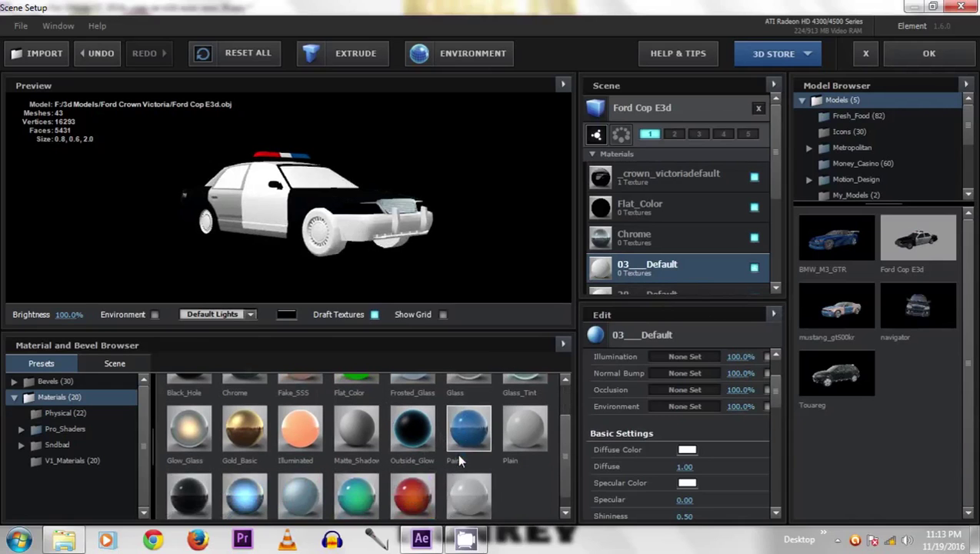
click(604, 213)
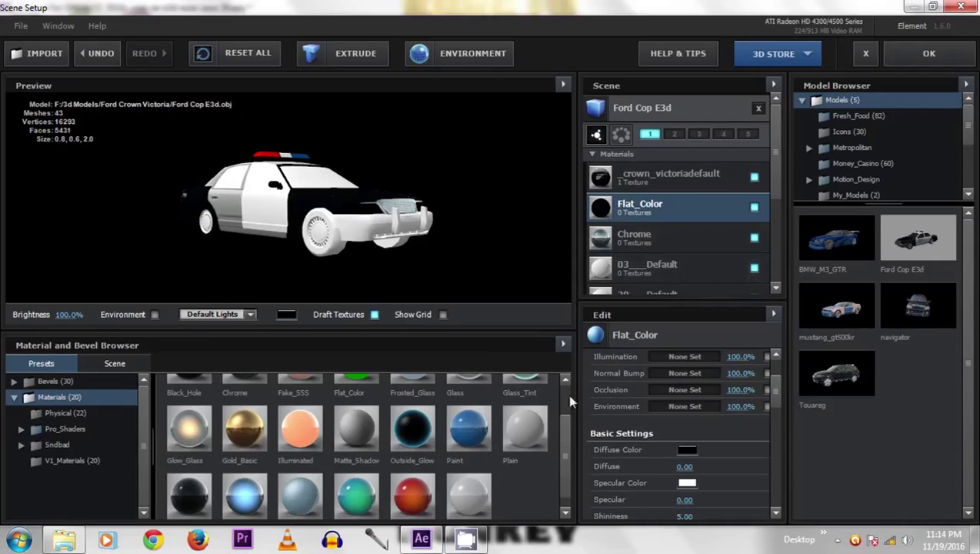
click(101, 361)
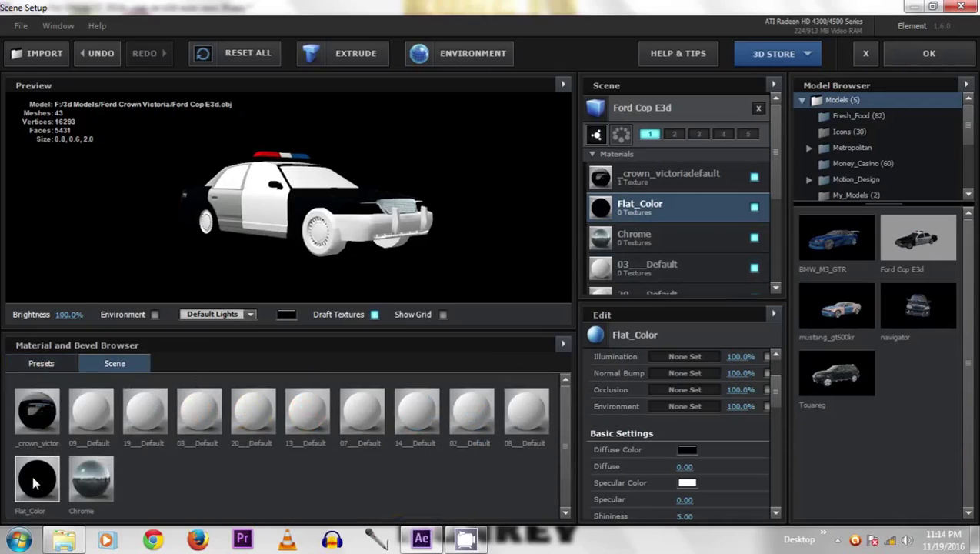
Assign Flat_Color to 03_Default and toggle 20_Default to confirm it is the front bumper.
drag(34, 483, 649, 269)
drag(326, 254, 205, 259)
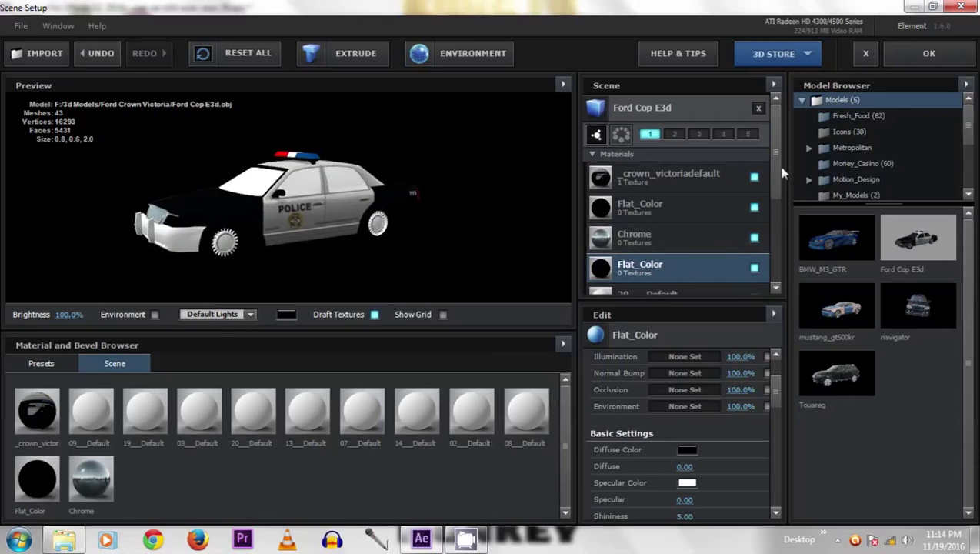
drag(770, 162, 764, 202)
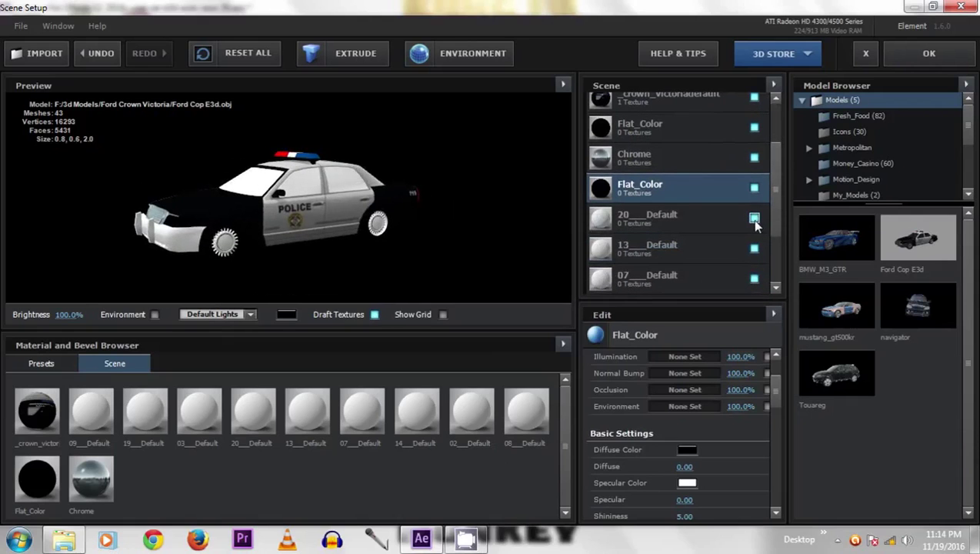
click(754, 218)
click(754, 218)
click(642, 244)
click(646, 217)
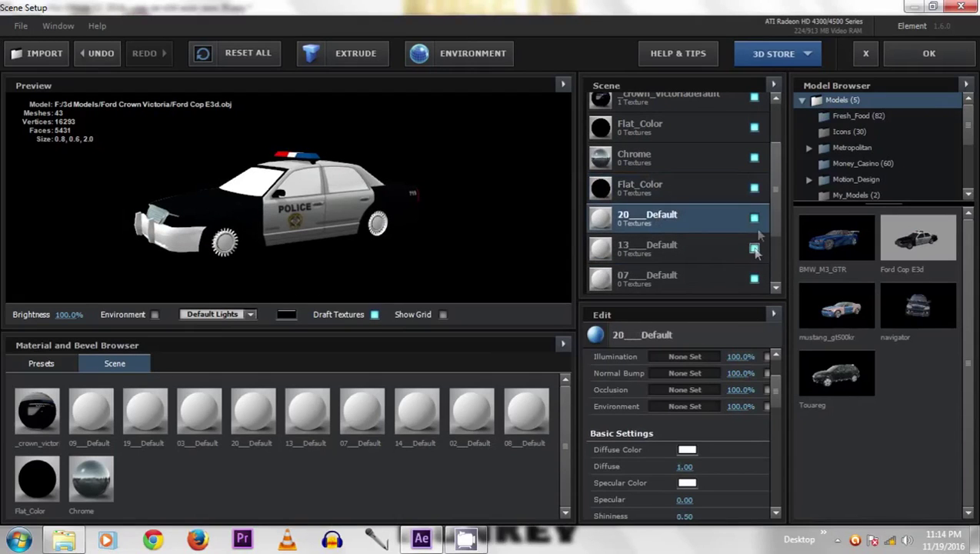
click(754, 218)
click(754, 218)
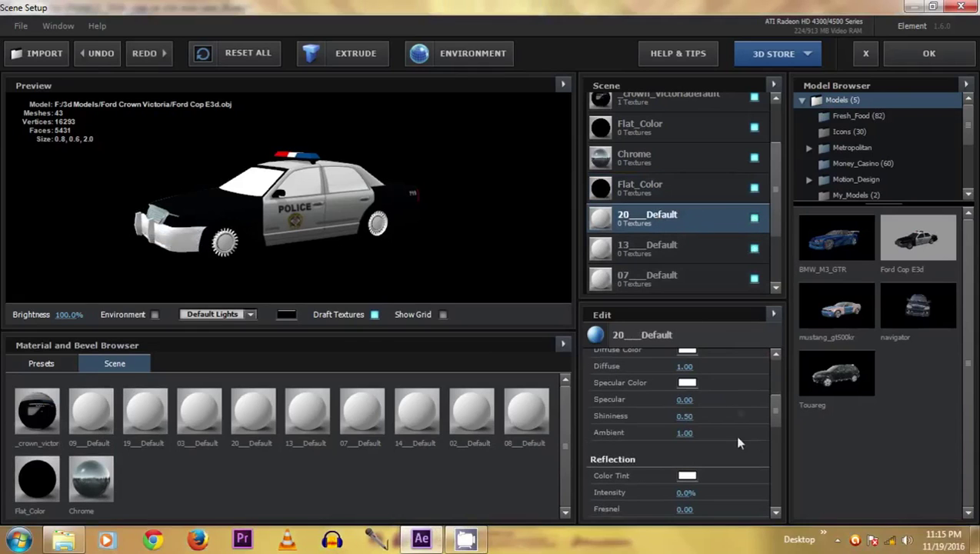
Change 20_Default's diffuse colour to dark grey 323232.
scroll(774, 413, up, 2)
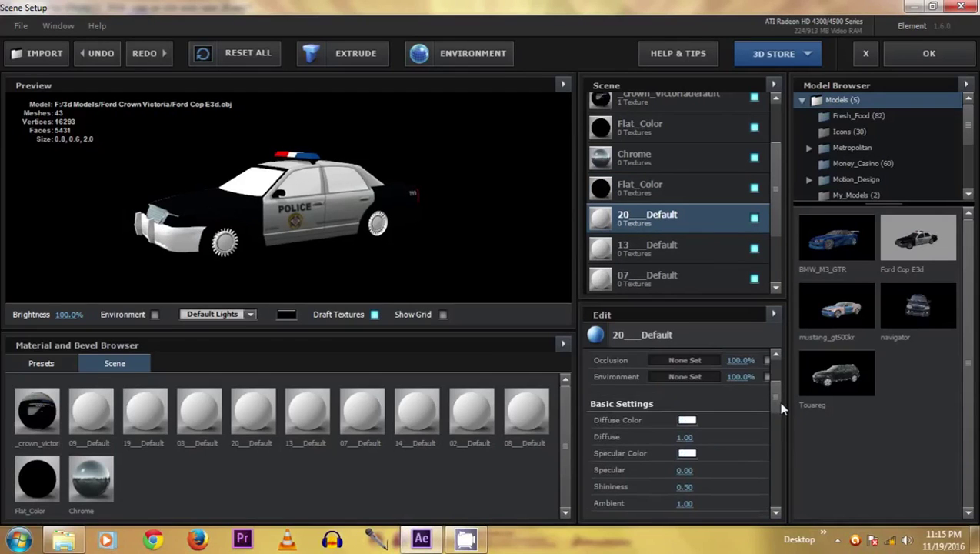
click(685, 421)
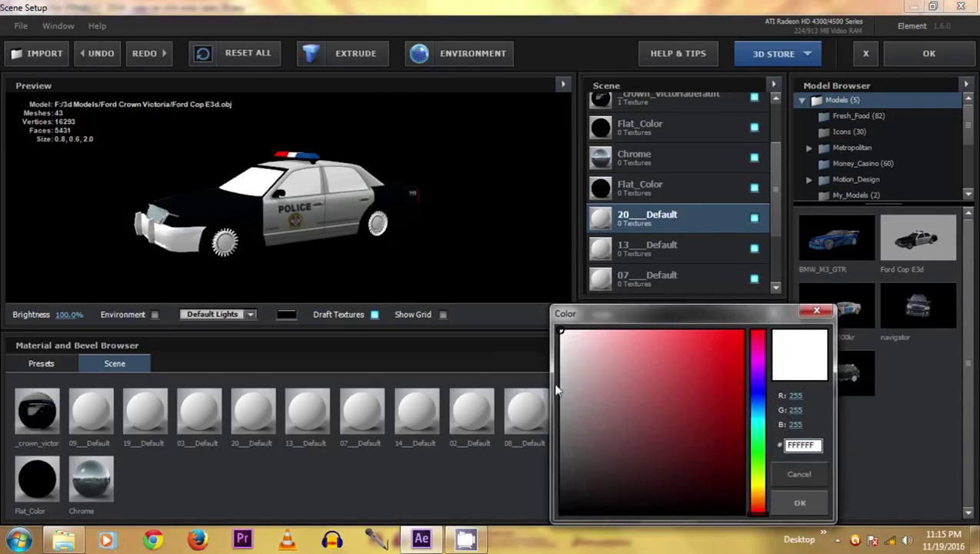
click(559, 477)
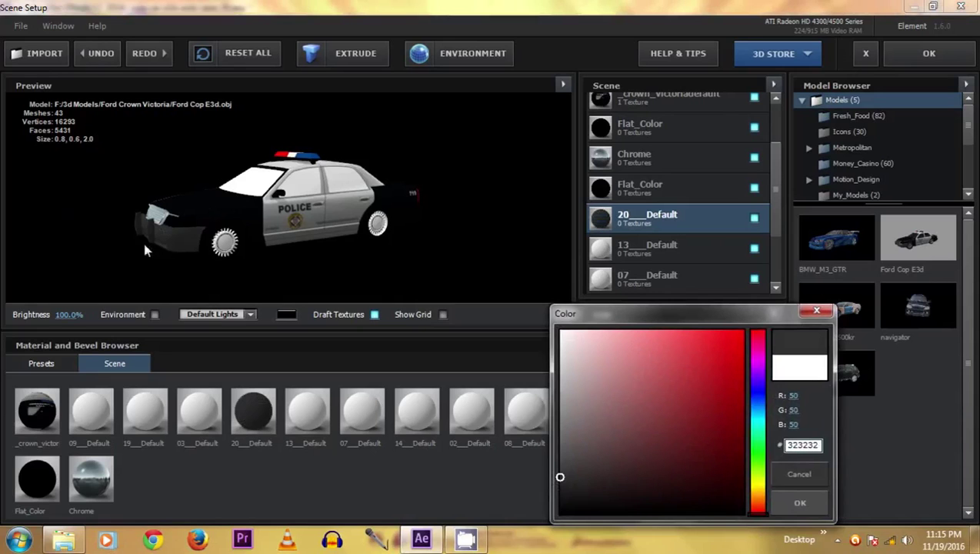
click(797, 503)
drag(239, 269, 206, 268)
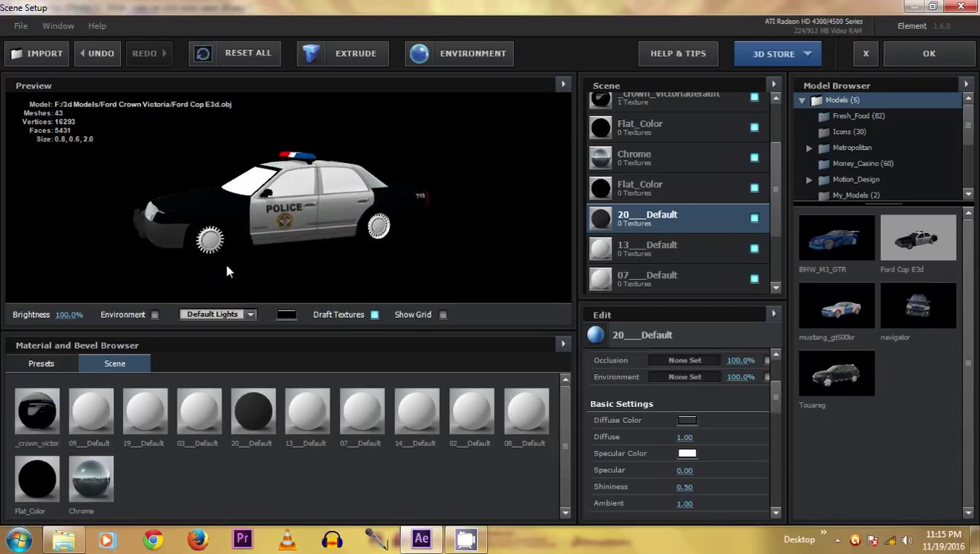
click(621, 245)
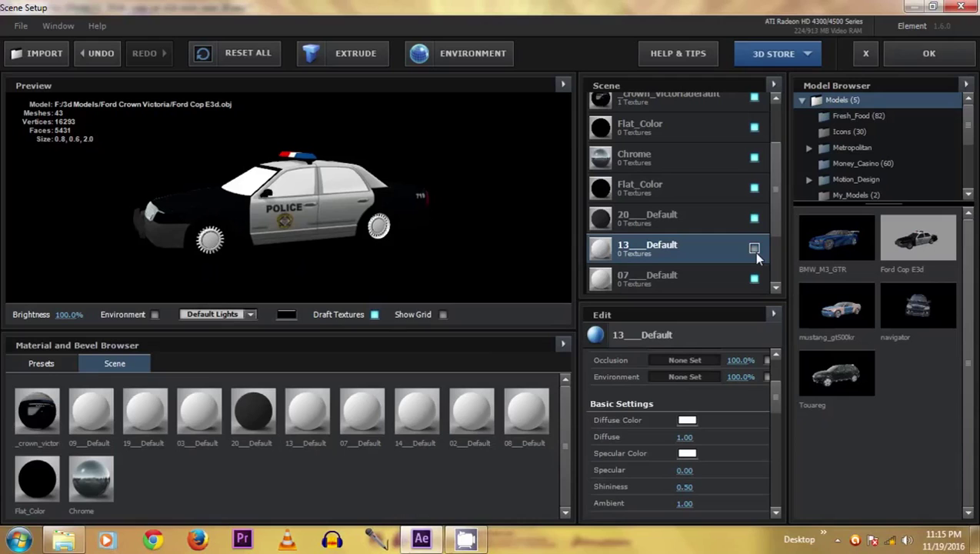
Turn on the Environment backdrop in the car preview.
drag(190, 240, 368, 231)
click(154, 315)
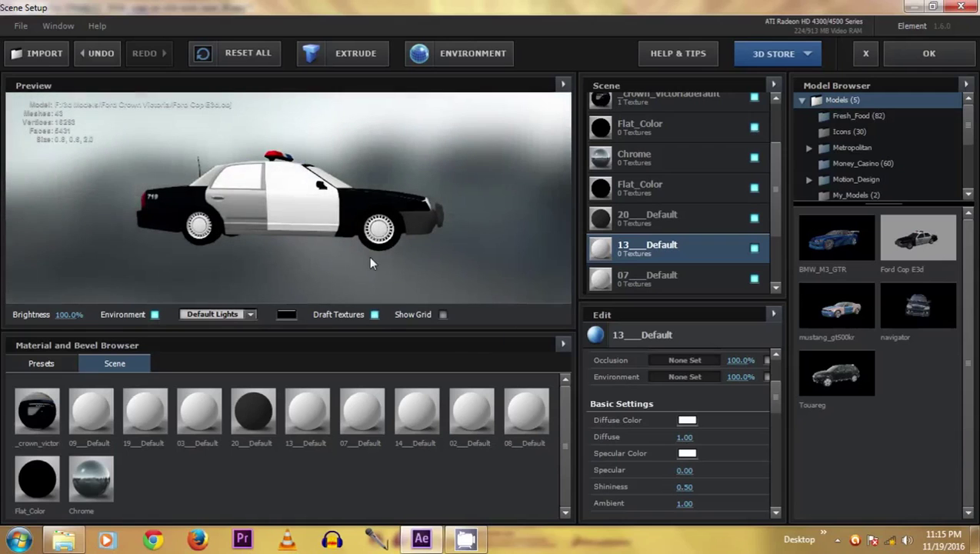
drag(419, 241, 242, 233)
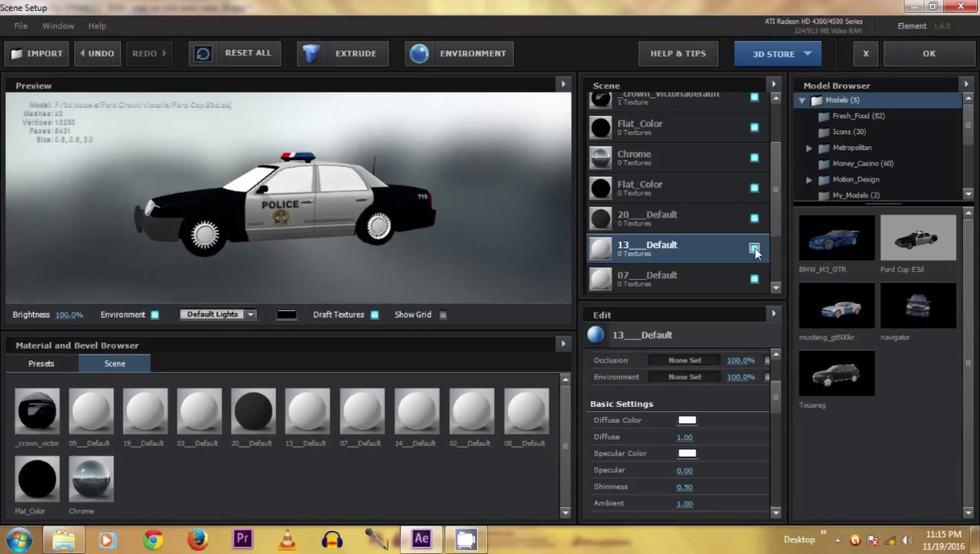
Toggle 07_Default to identify the windows, then show the preset Materials library.
click(755, 279)
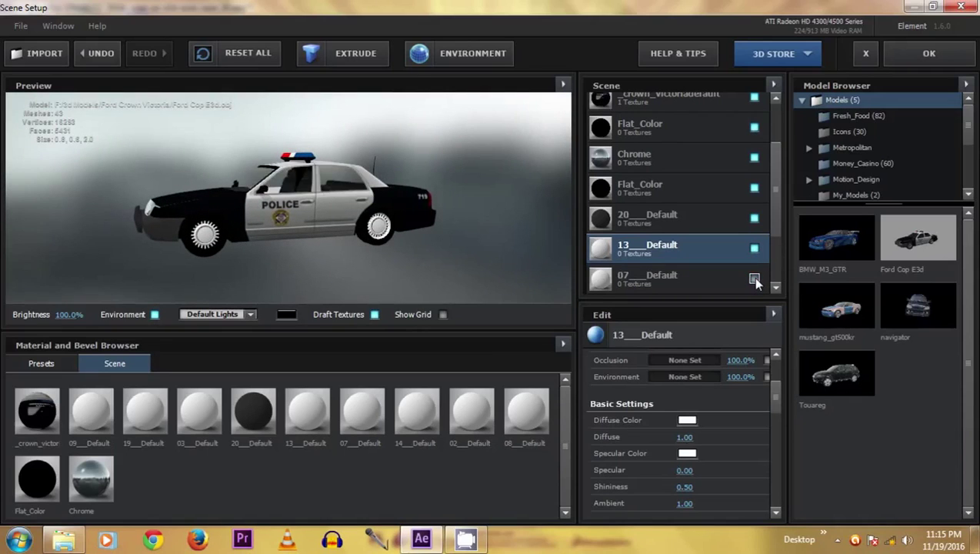
click(755, 279)
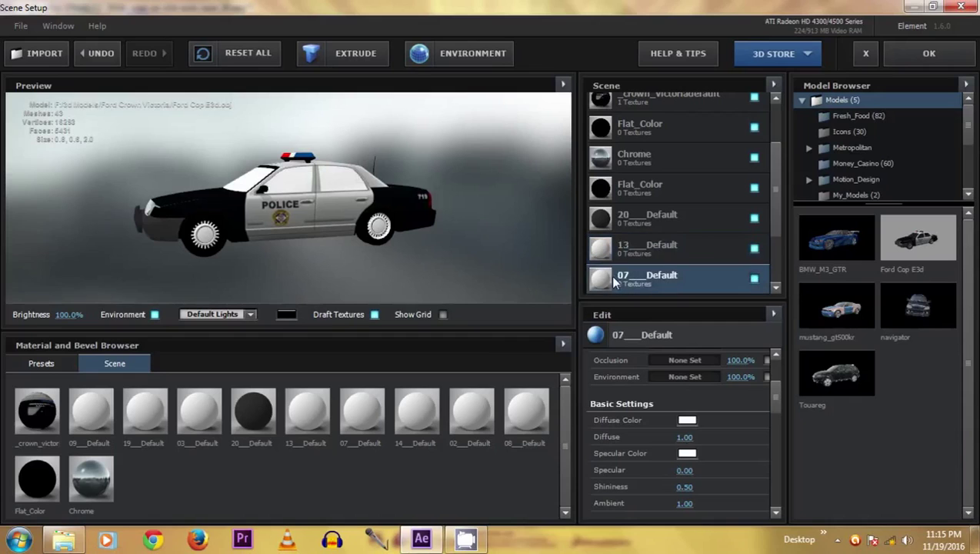
drag(241, 218, 338, 323)
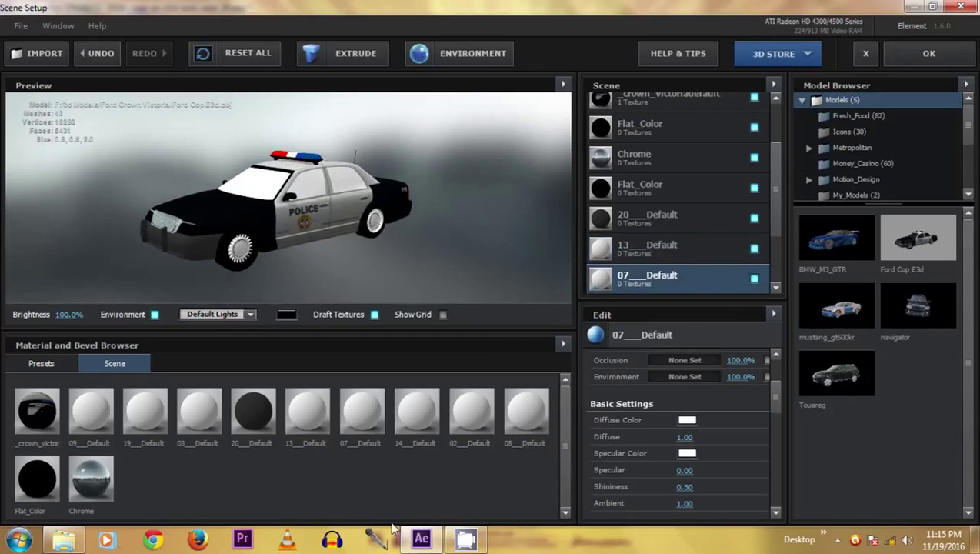
click(51, 366)
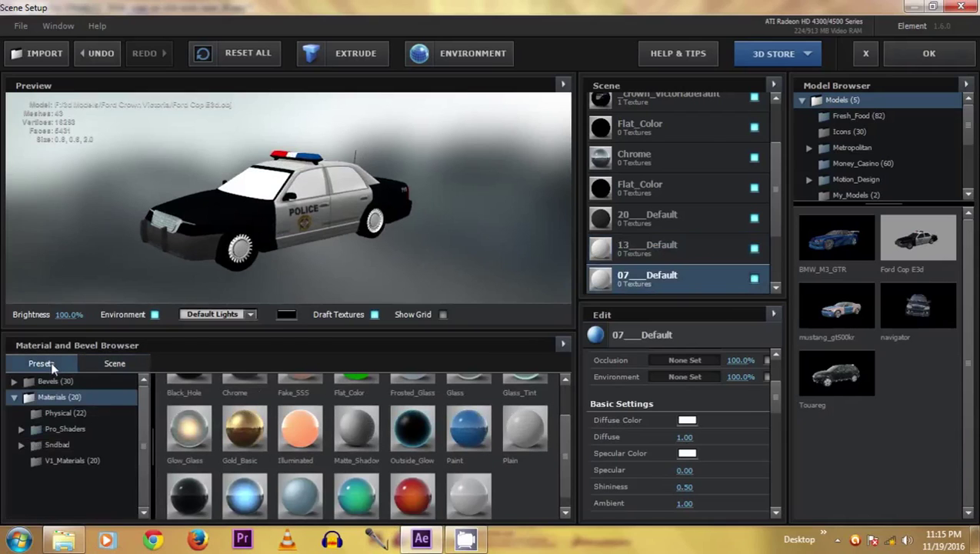
Apply the Glass preset to the 07_Default window material.
scroll(467, 474, up, 1)
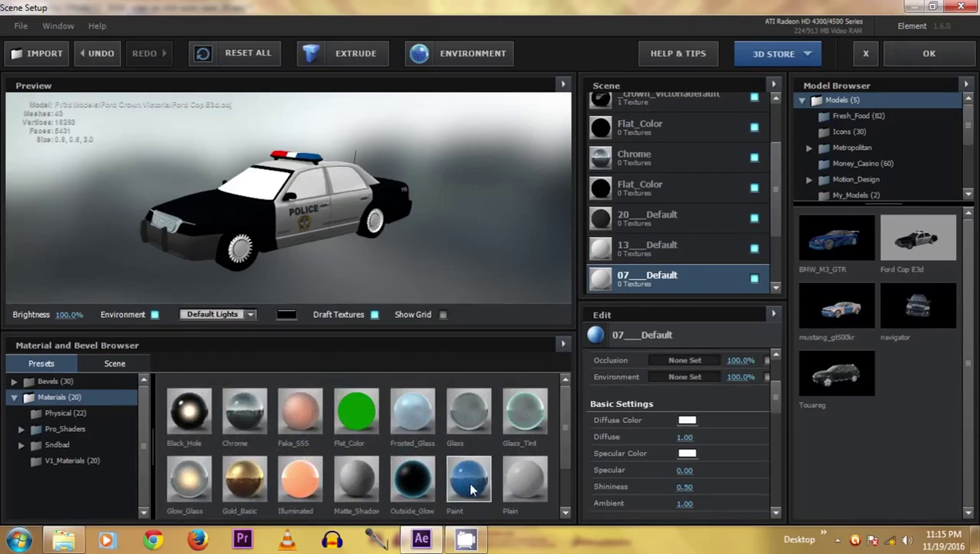
drag(466, 412, 643, 276)
drag(229, 241, 308, 250)
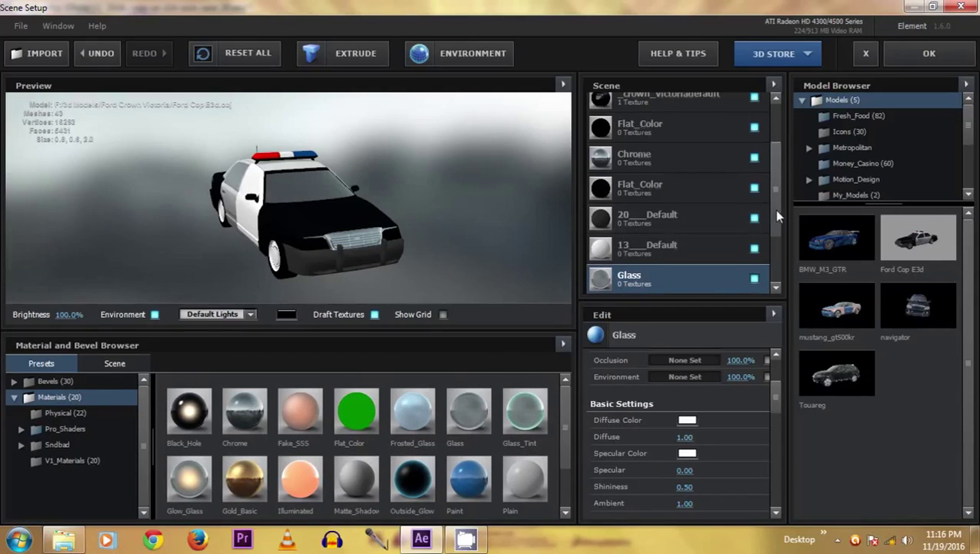
Identify 14_Default as the side windows and give it Glass too.
scroll(772, 210, down, 2)
click(712, 246)
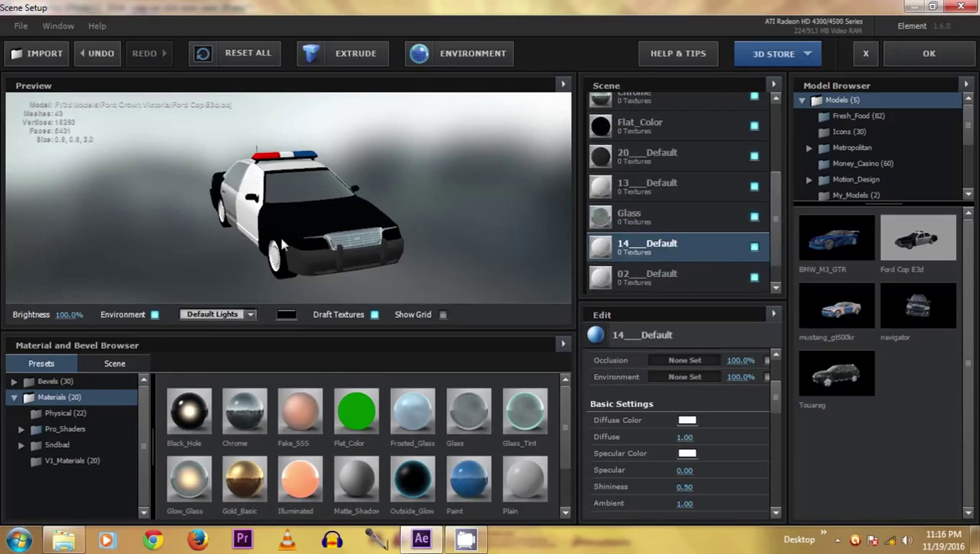
drag(282, 245, 369, 247)
click(754, 249)
click(754, 248)
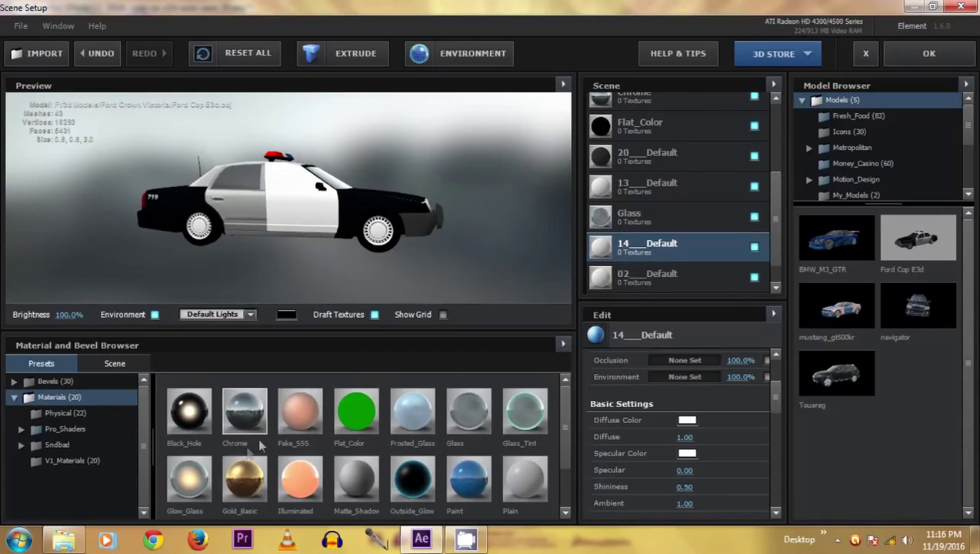
drag(477, 416, 638, 248)
Toggle 02_Default's visibility to find which part of the car it is.
drag(335, 255, 377, 250)
click(688, 286)
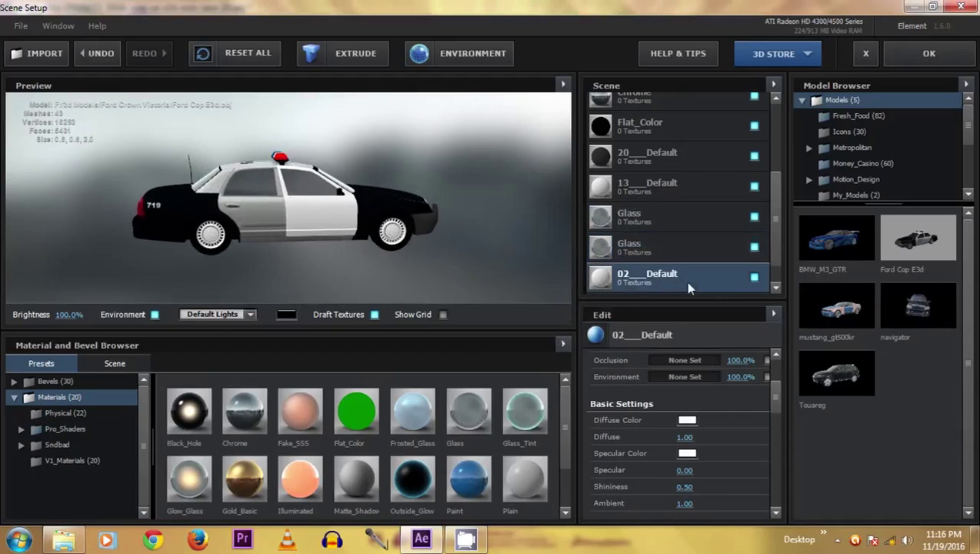
click(754, 278)
click(755, 277)
mouse_move(370, 245)
mouse_down()
mouse_move(217, 233)
mouse_move(366, 257)
mouse_up()
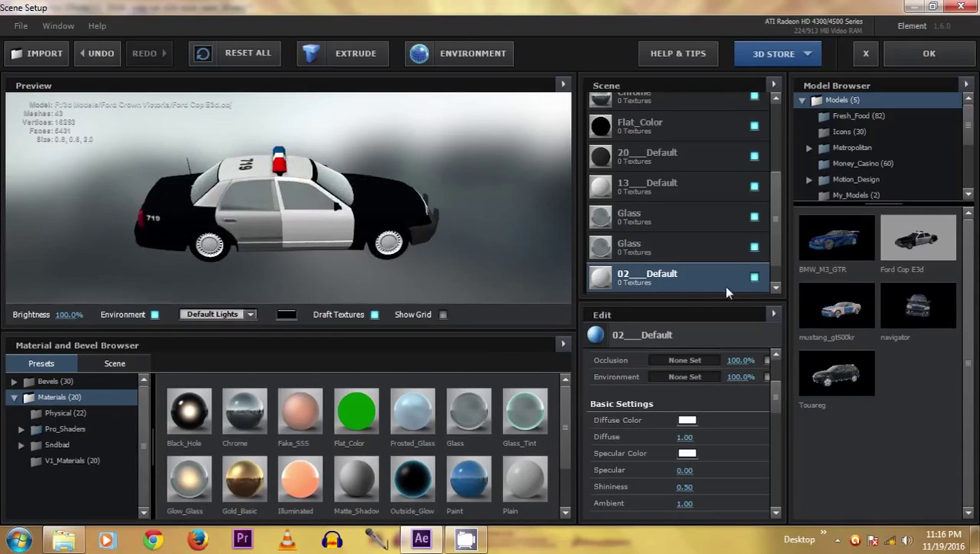
scroll(777, 245, down, 1)
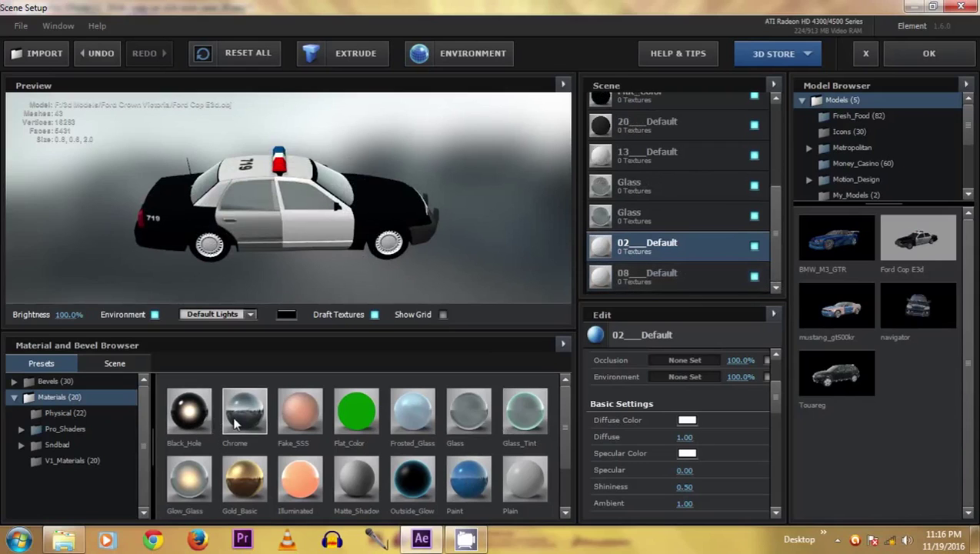
Apply the Chrome preset to the 02_Default part.
drag(237, 422, 649, 252)
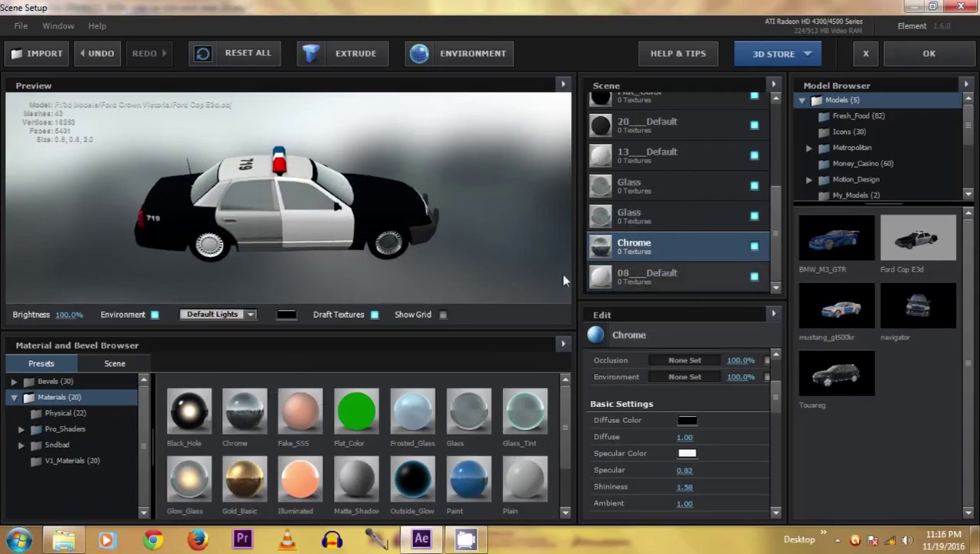
drag(307, 256, 302, 220)
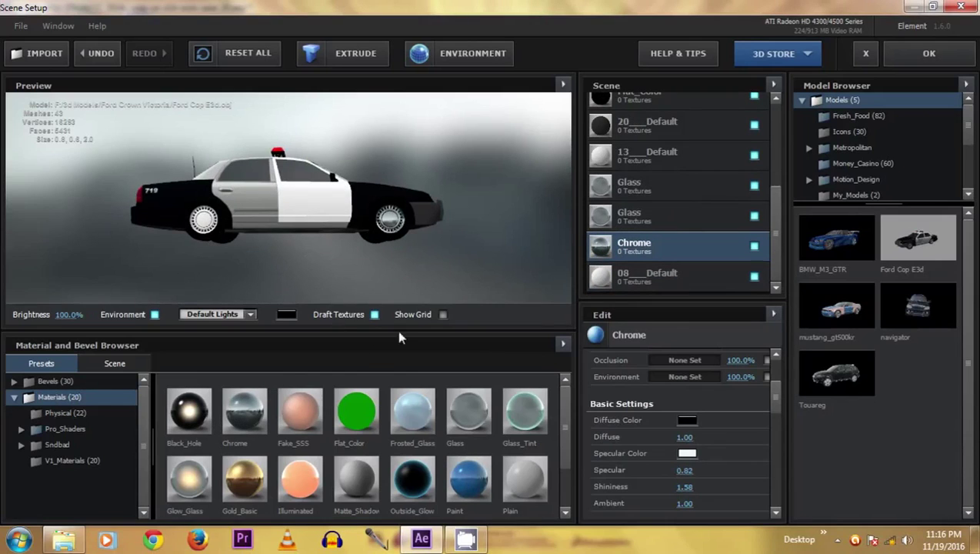
drag(304, 239, 329, 249)
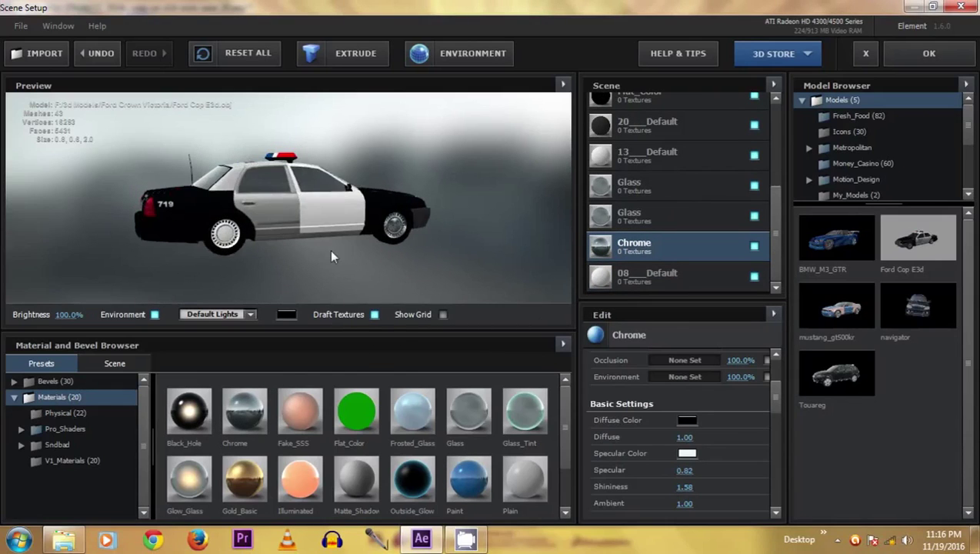
Identify the 08_Default part by toggling its visibility and give it Chrome as well.
click(677, 277)
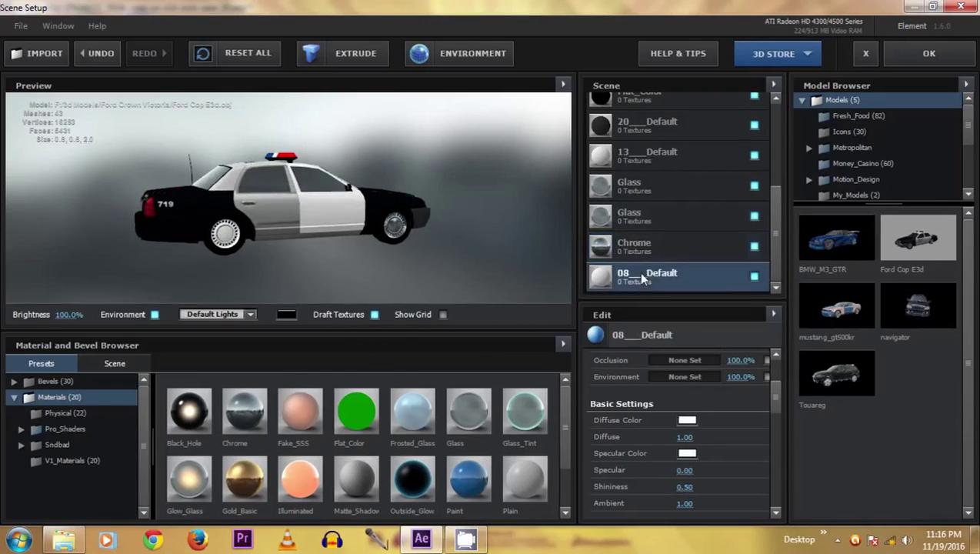
click(753, 276)
click(754, 277)
drag(244, 412, 617, 281)
drag(382, 246, 185, 266)
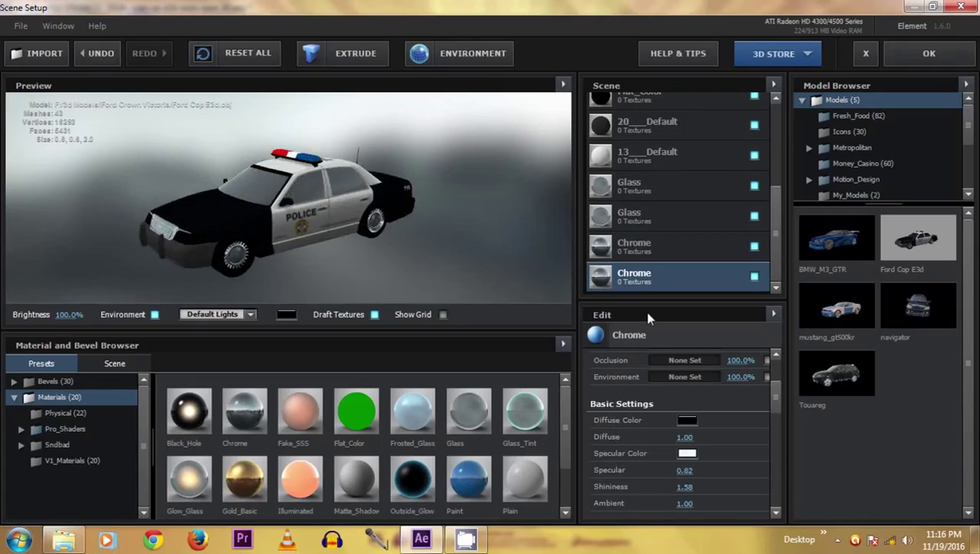
Toggle 13_Default's visibility to identify it, then list the materials already in the scene.
click(626, 156)
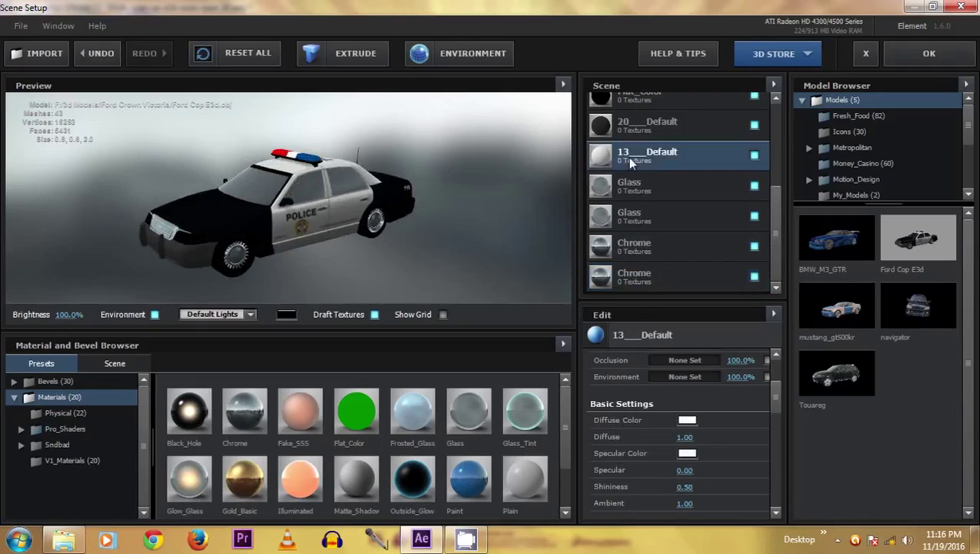
drag(282, 275, 428, 268)
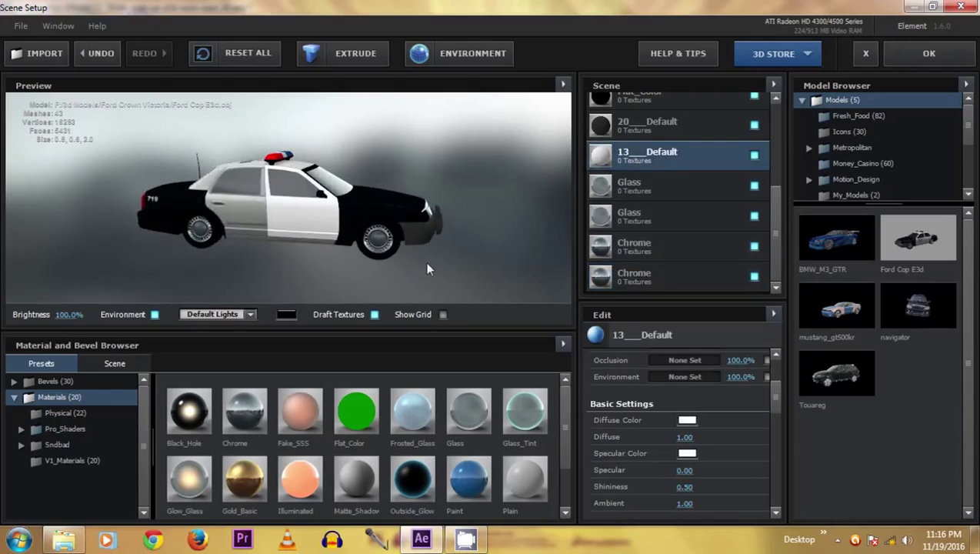
click(753, 155)
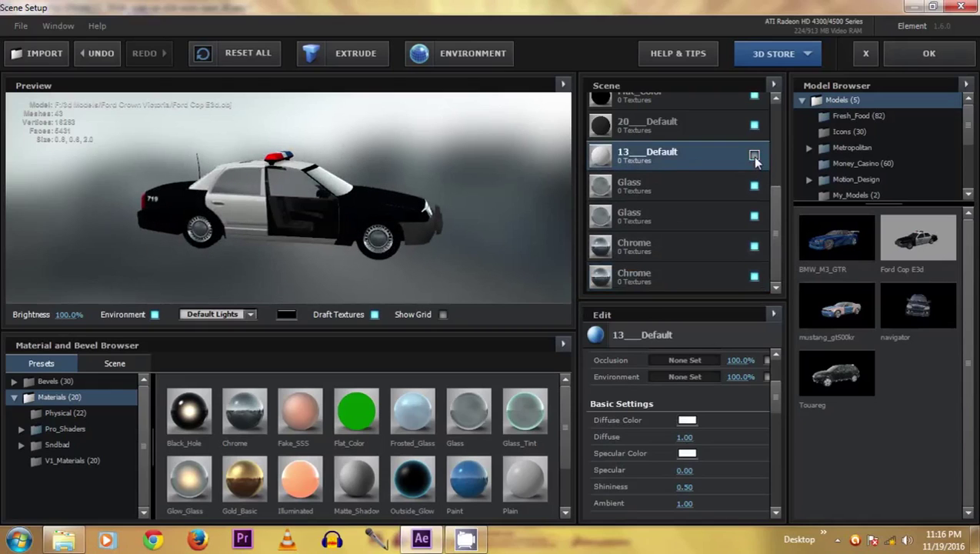
click(752, 156)
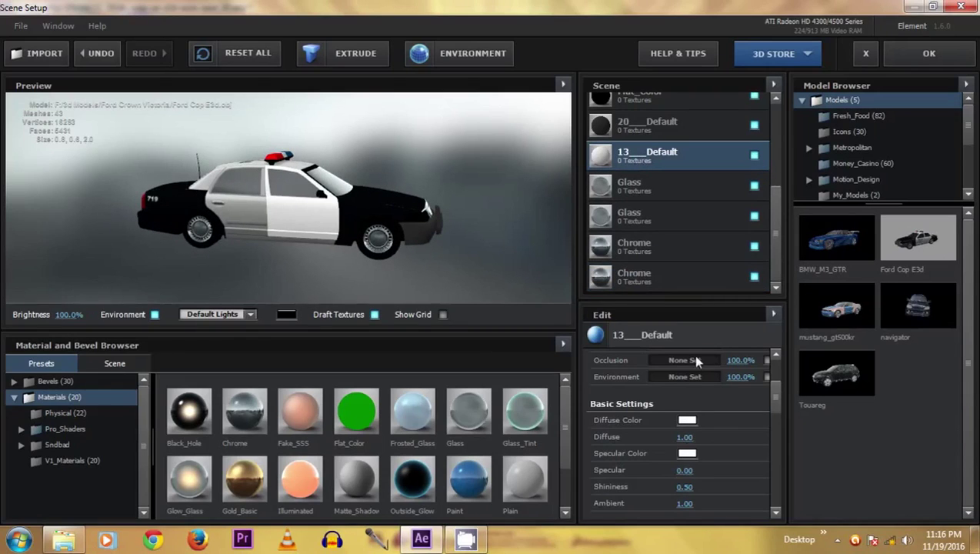
scroll(240, 453, down, 1)
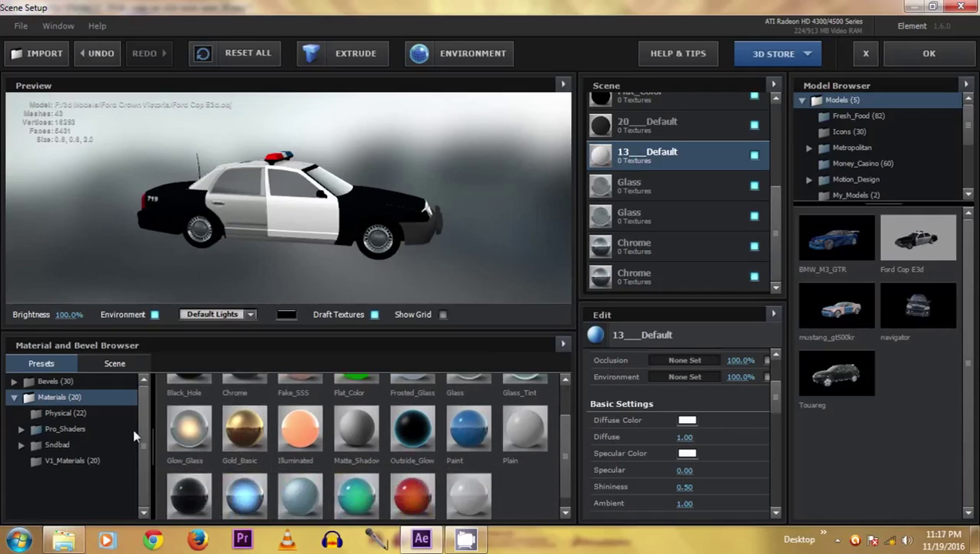
click(114, 363)
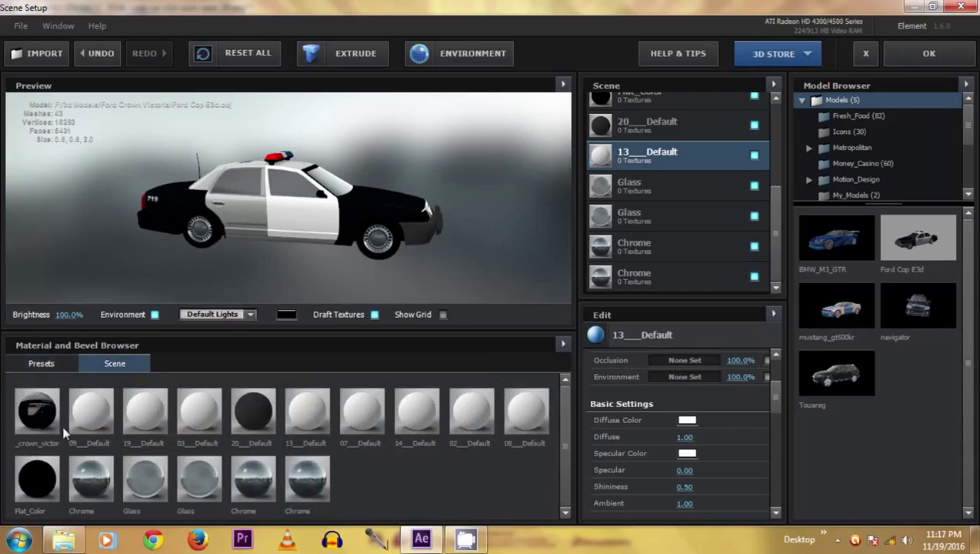
Apply the textured _crown_victoria material to 13_Default and close Scene Setup with OK.
drag(39, 412, 625, 156)
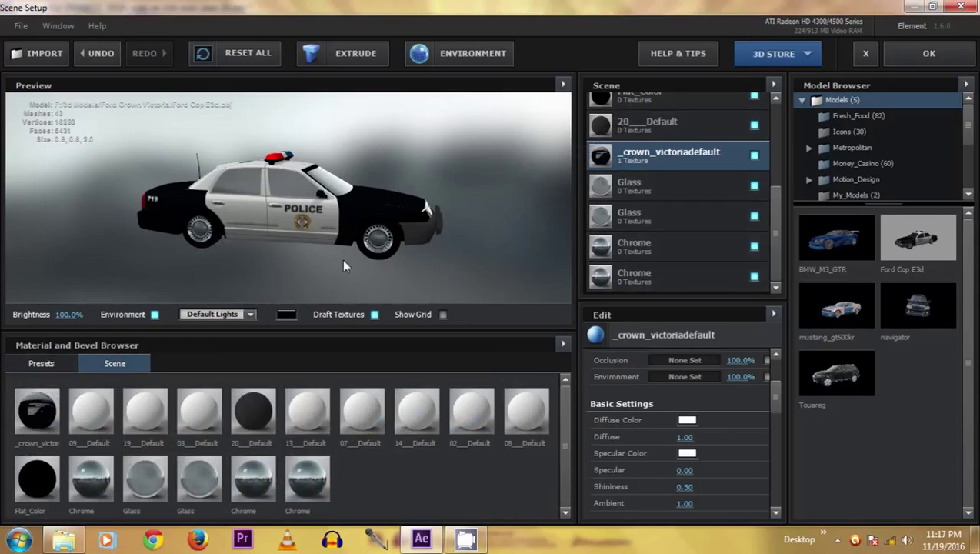
drag(383, 231, 229, 233)
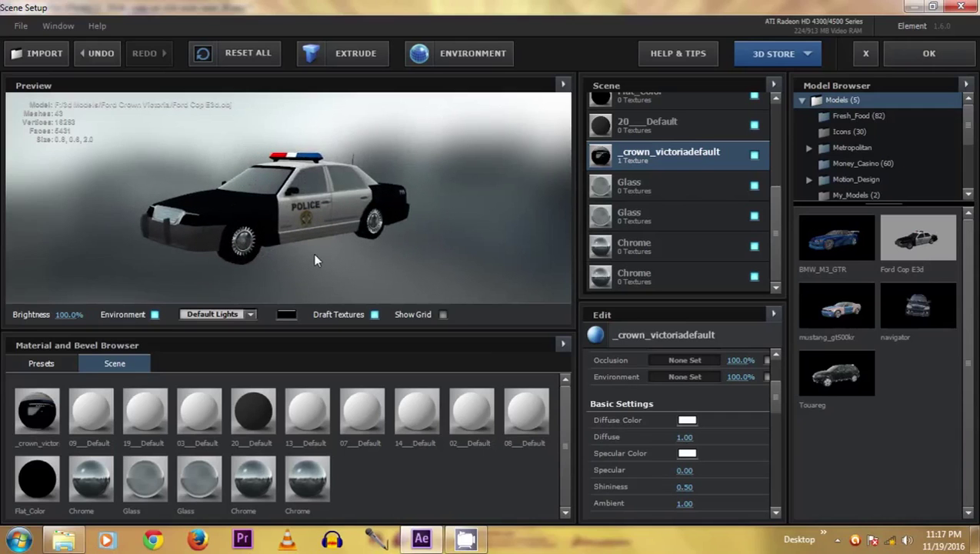
click(908, 61)
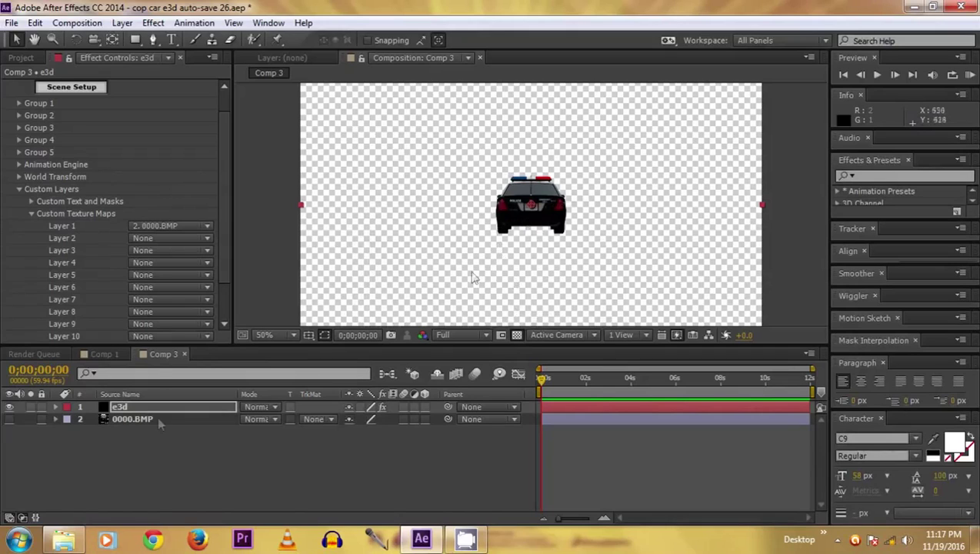
Add Camera 1, a Two-Node 35mm camera, to Comp 3.
click(20, 190)
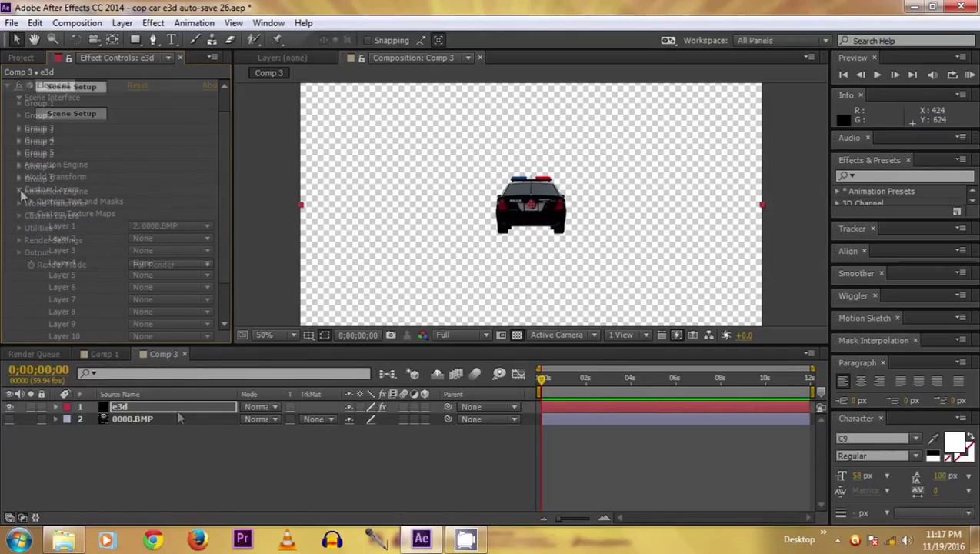
right_click(132, 449)
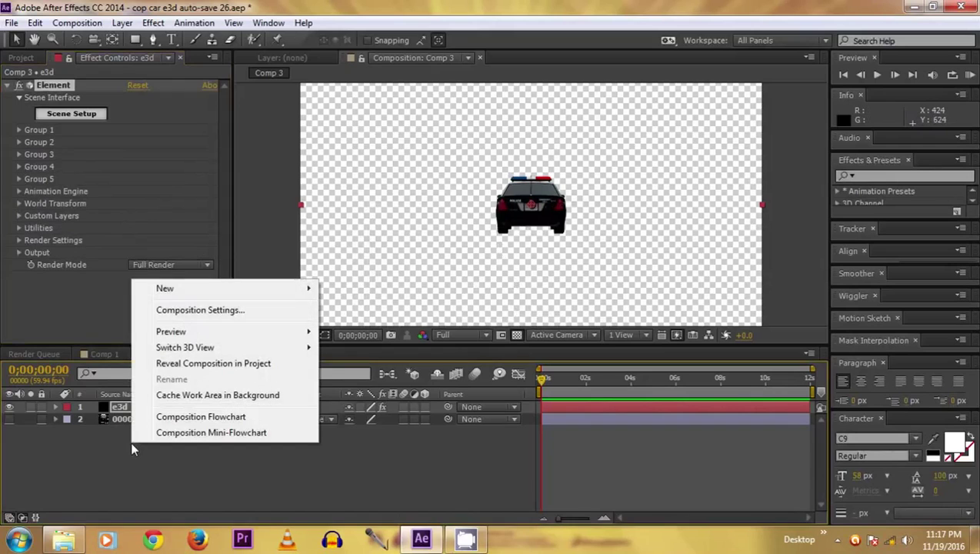
mouse_move(267, 293)
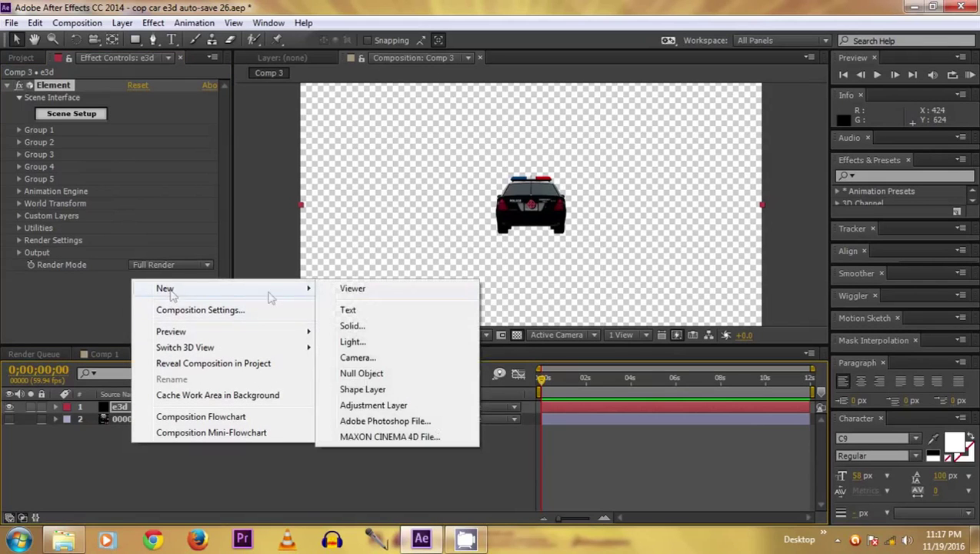
click(356, 358)
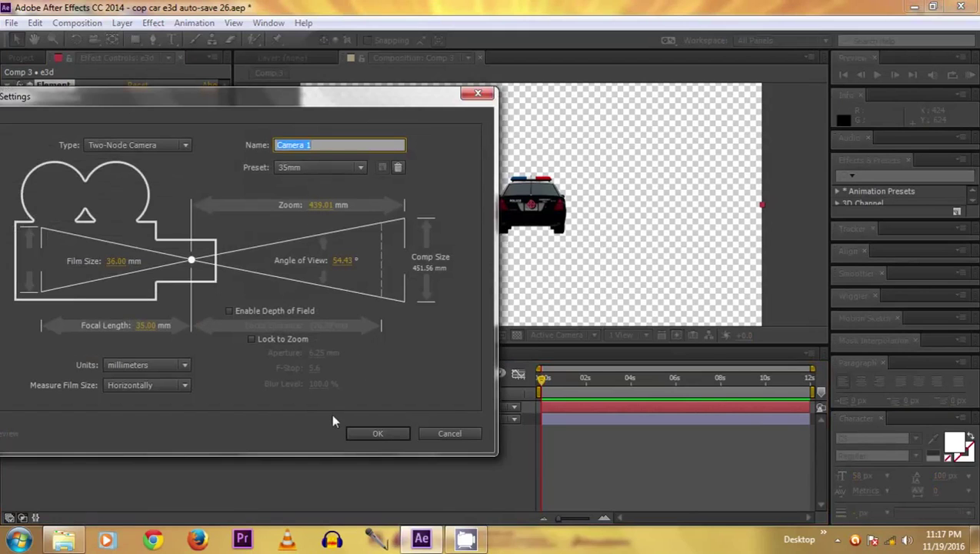
click(373, 434)
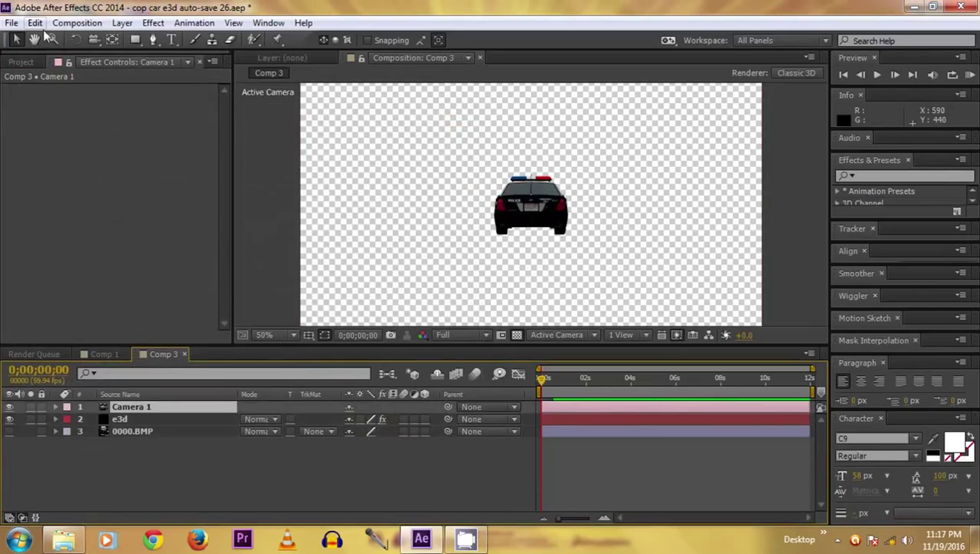
click(93, 40)
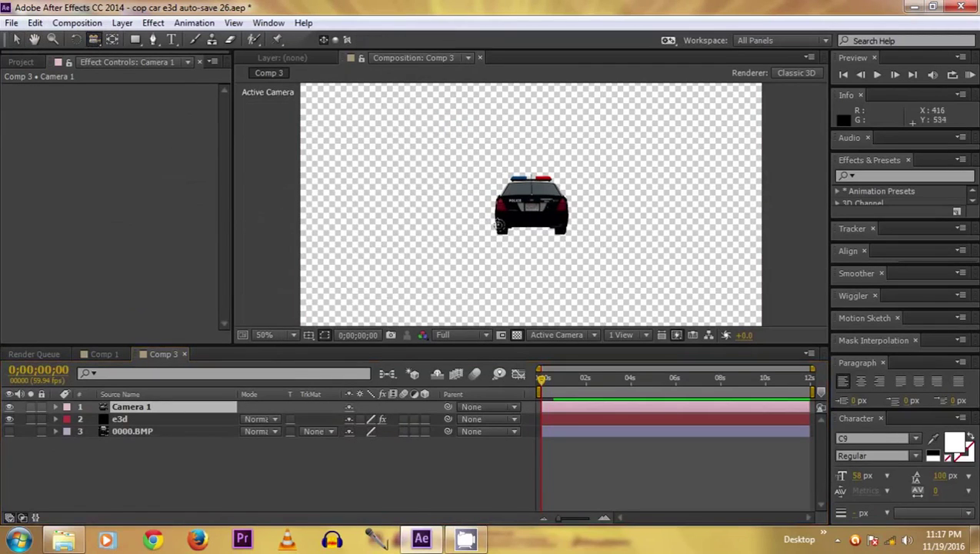
Orbit the camera to view the police car from a three-quarter front angle.
drag(629, 194, 681, 227)
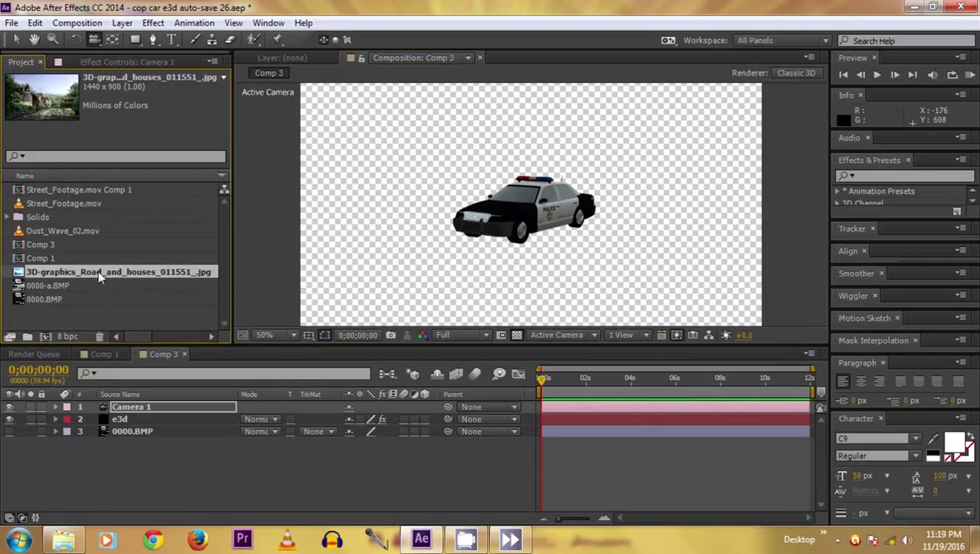
Add the road-and-houses jpg as a backdrop and orbit the camera until the car sits on the road.
drag(78, 270, 172, 469)
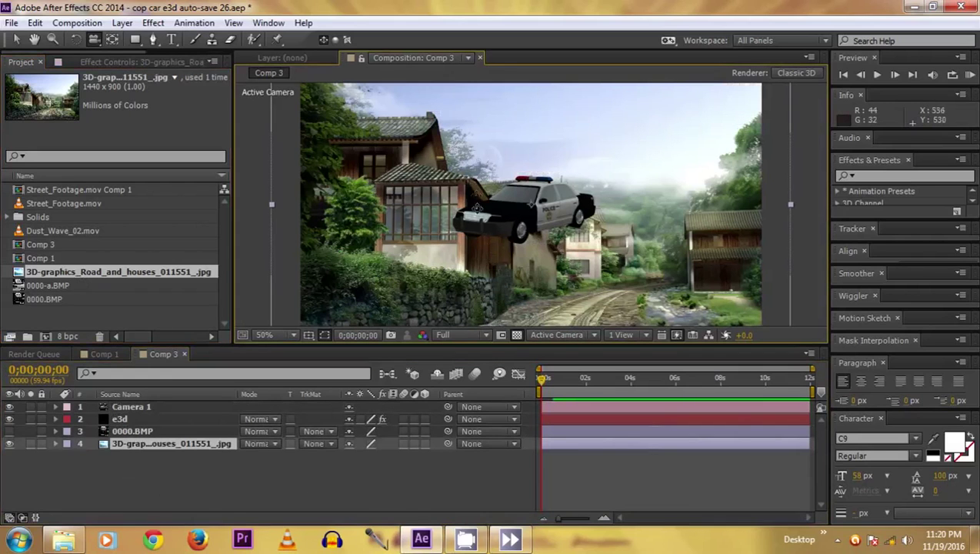
drag(475, 208, 476, 196)
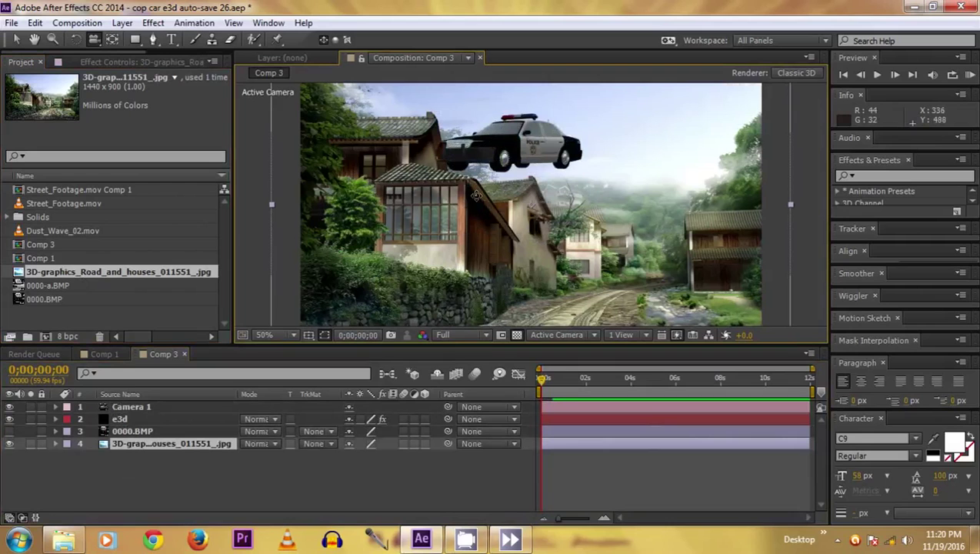
drag(475, 196, 582, 262)
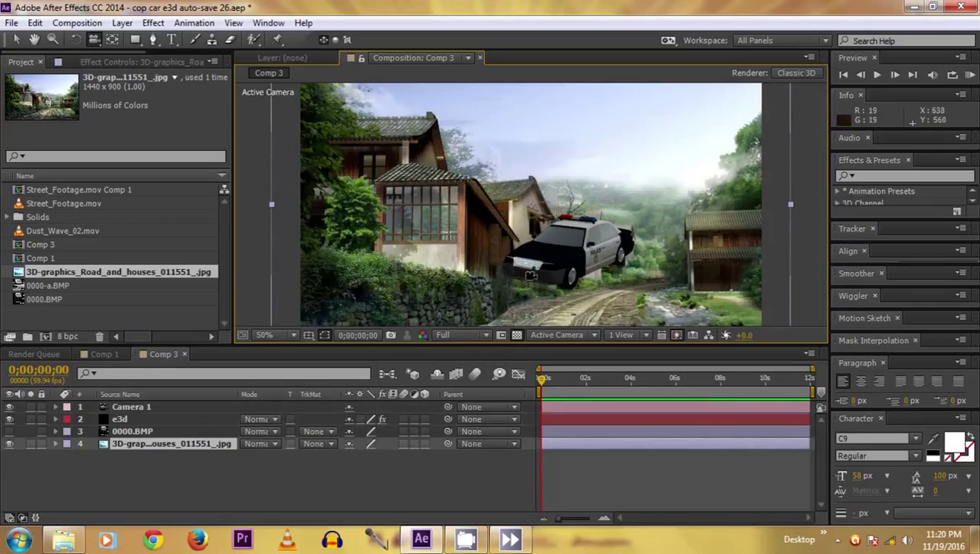
drag(529, 274, 613, 313)
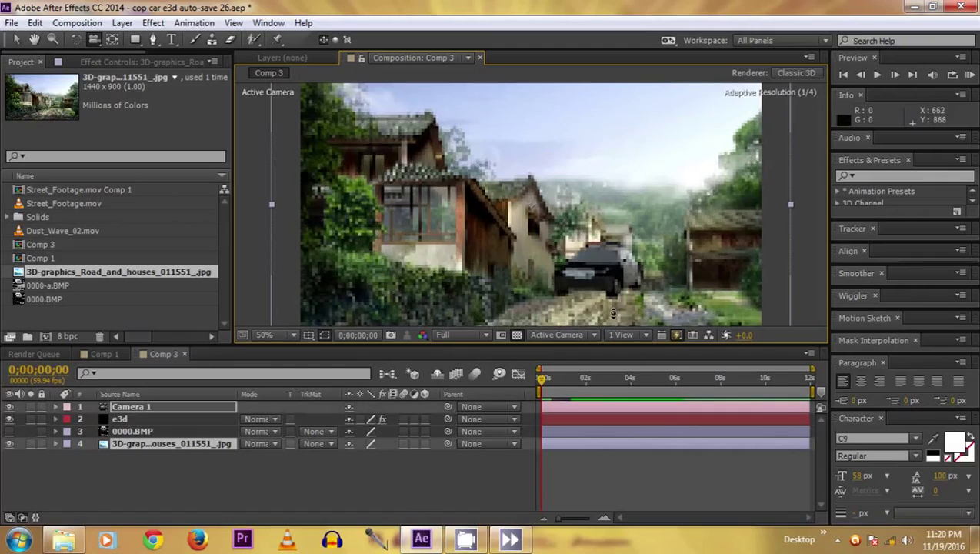
drag(613, 313, 612, 277)
drag(598, 238, 598, 260)
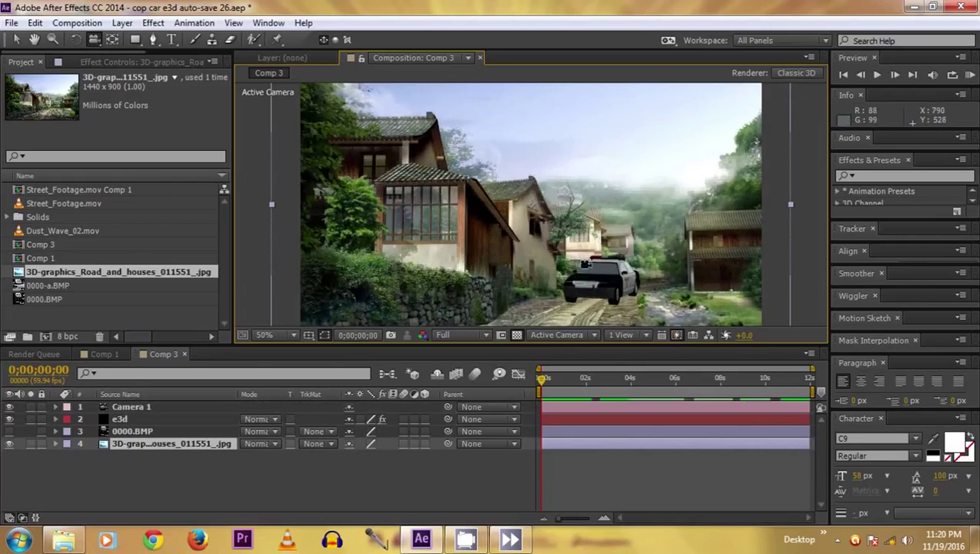
drag(594, 271, 595, 274)
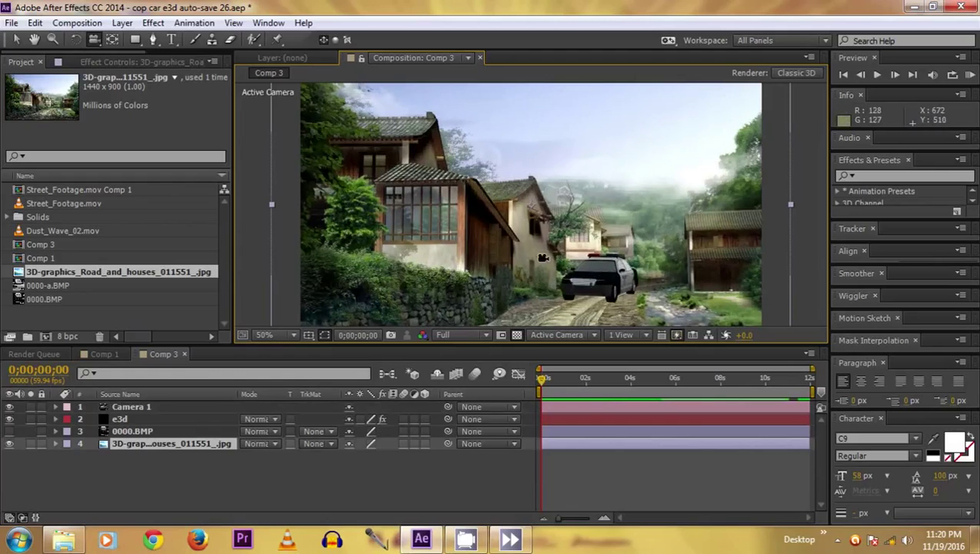
mouse_move(543, 267)
mouse_down()
mouse_move(562, 271)
mouse_move(543, 269)
mouse_up()
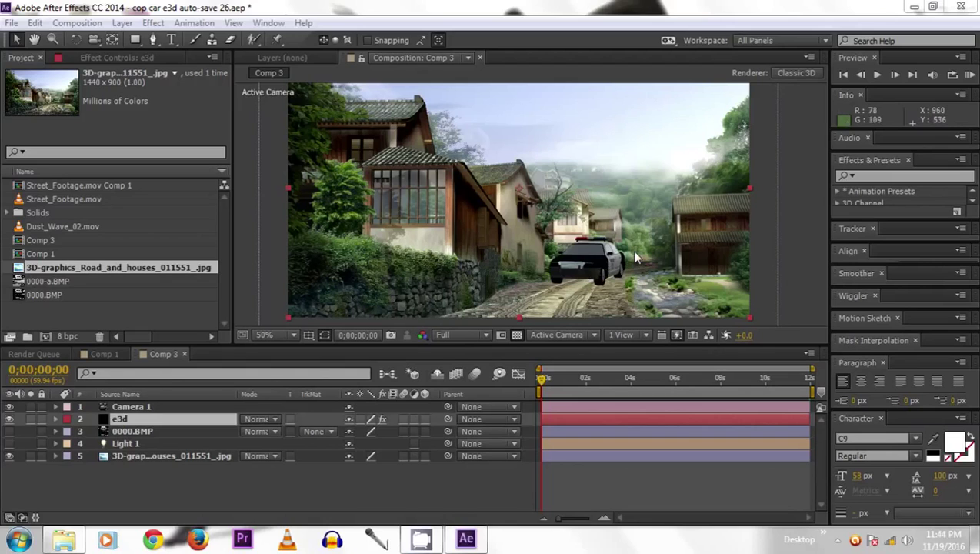
Bring up the timeline's New layer options.
right_click(305, 483)
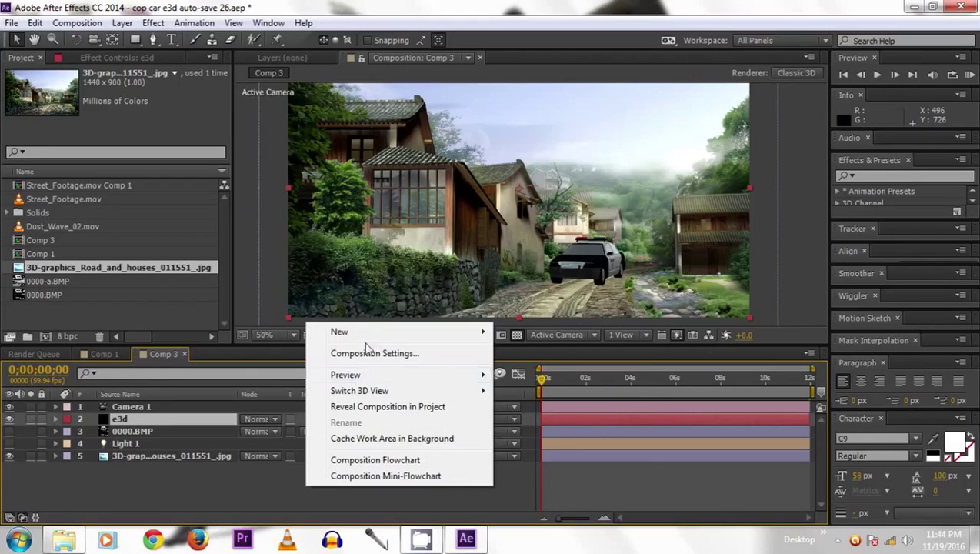
mouse_move(368, 338)
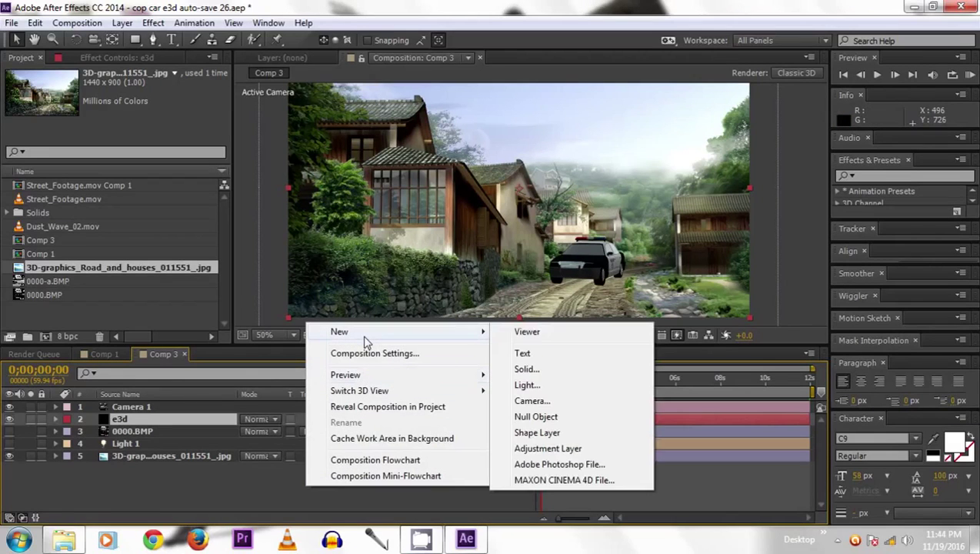
Create a new black solid named 'shadow'.
click(536, 368)
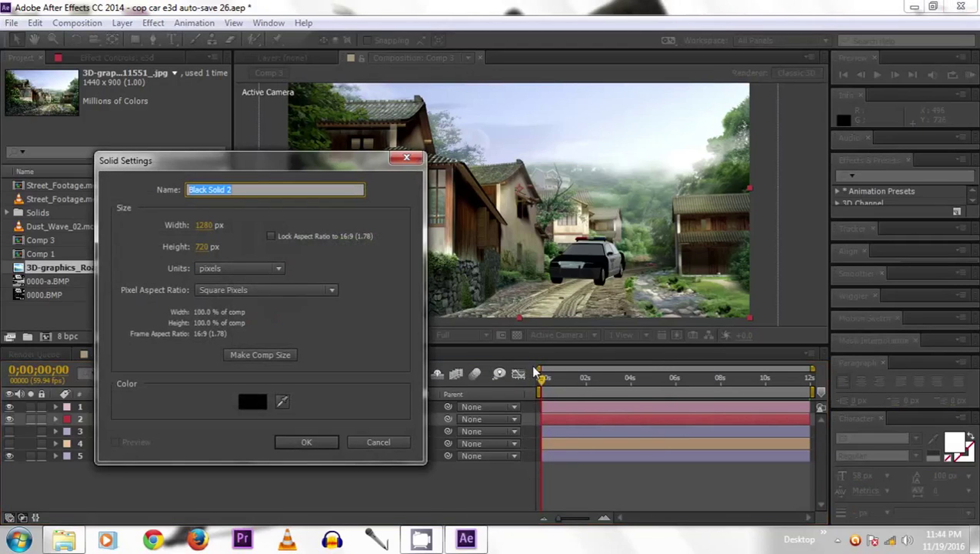
text(shadow)
key(Return)
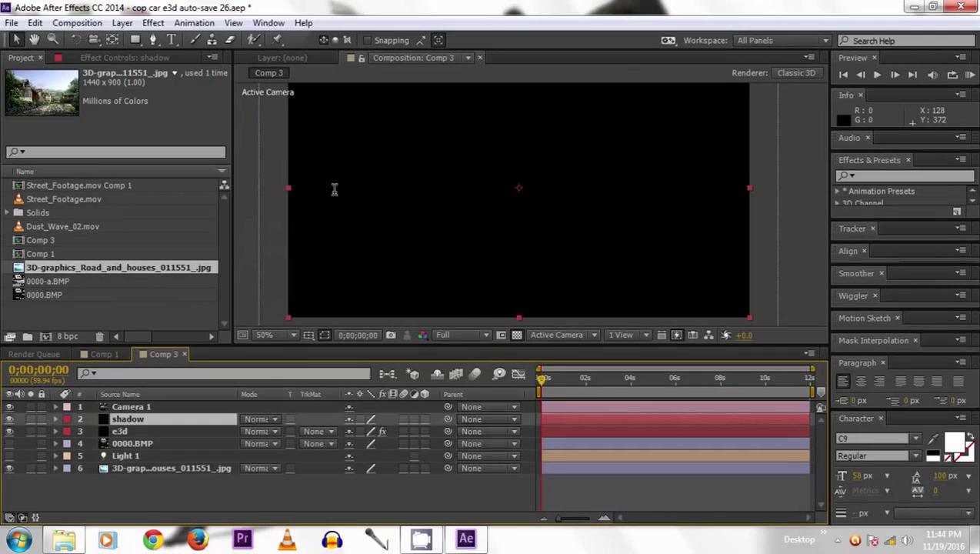
Make shadow a 3D layer, hide the backdrop, and switch to a zoomed-out Top view.
click(424, 418)
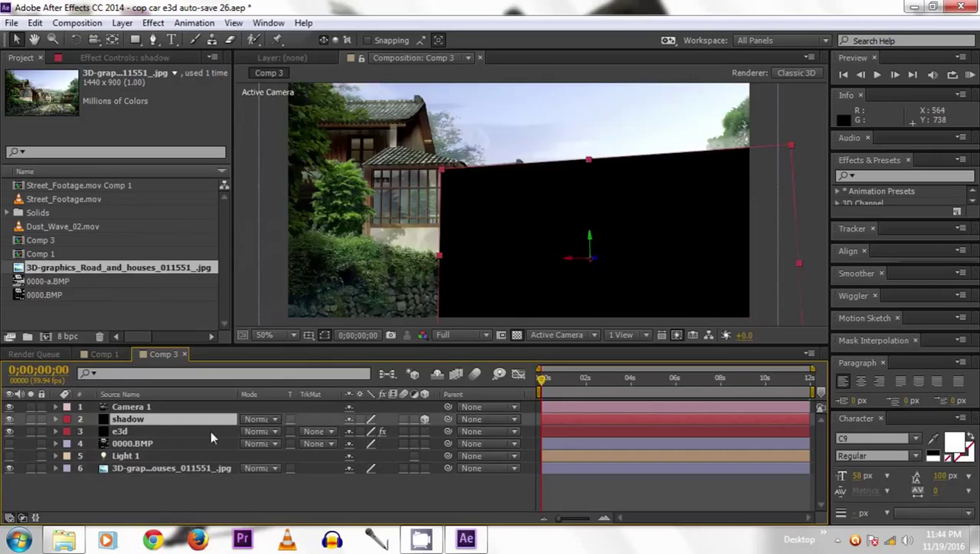
click(9, 467)
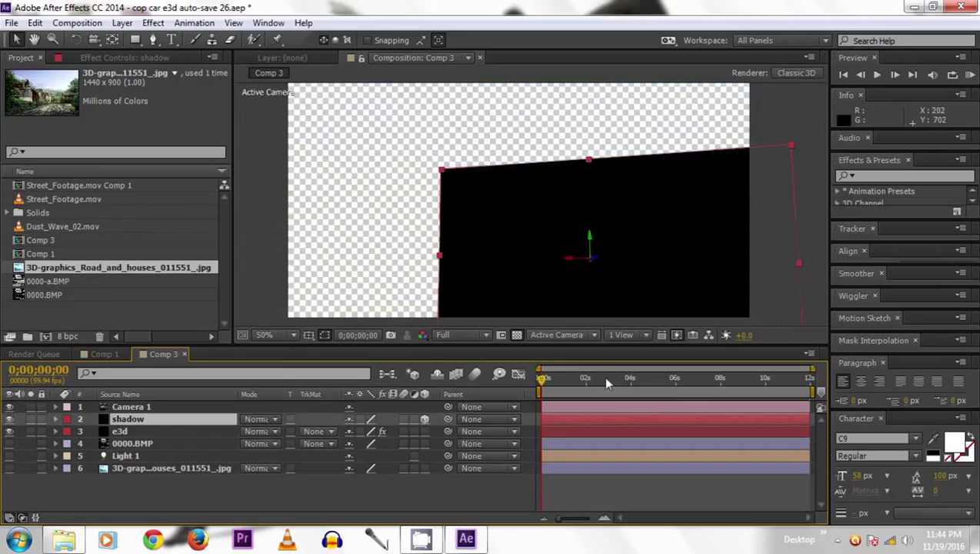
click(555, 335)
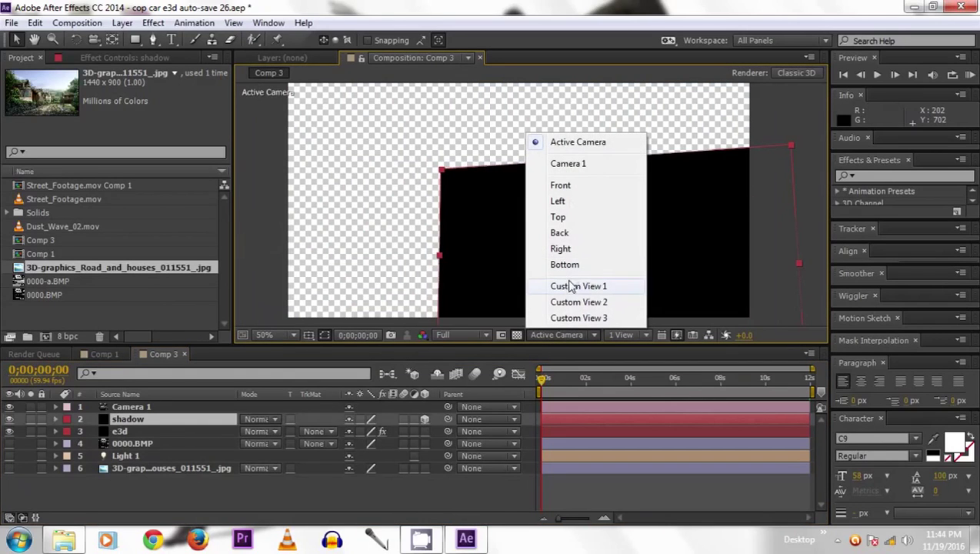
click(558, 217)
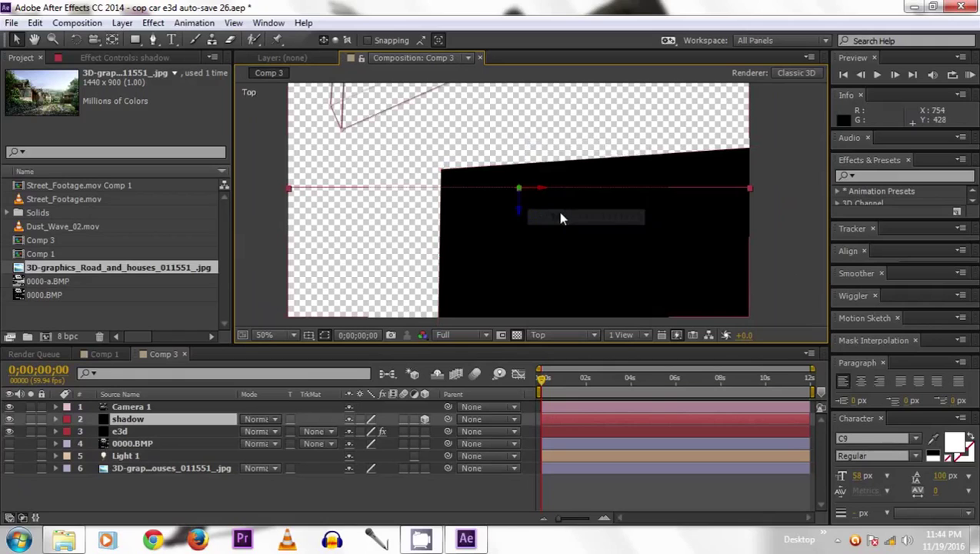
key(comma)
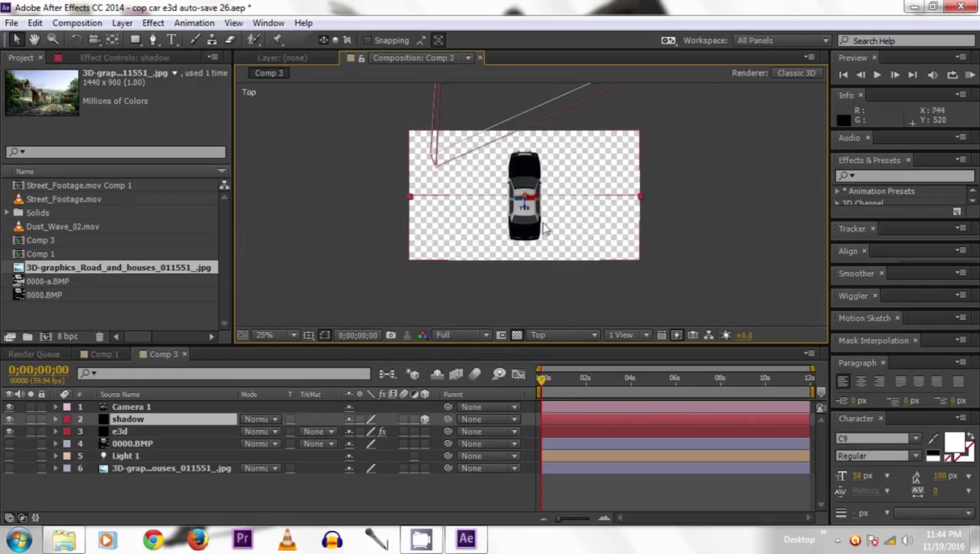
Rotate the shadow solid to lie flat as a ground plane.
click(154, 425)
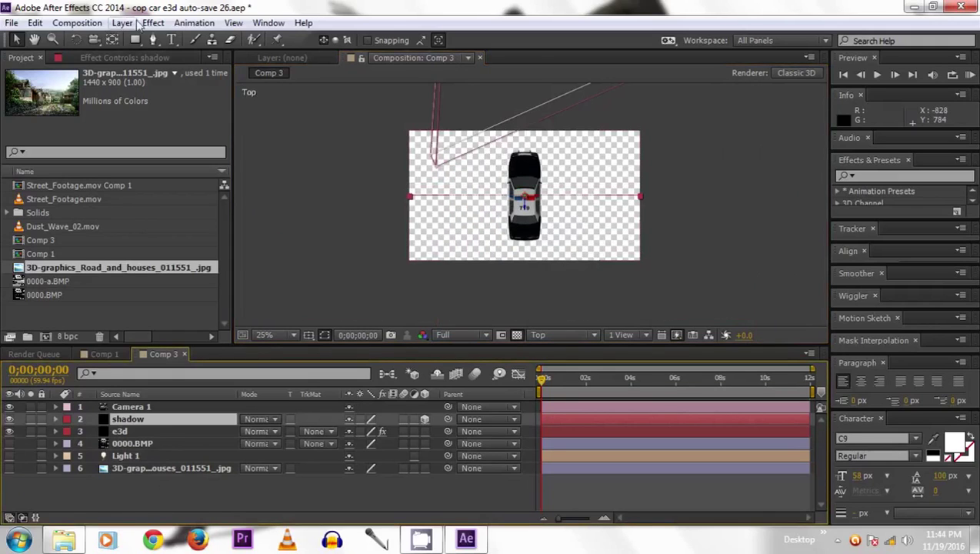
click(74, 40)
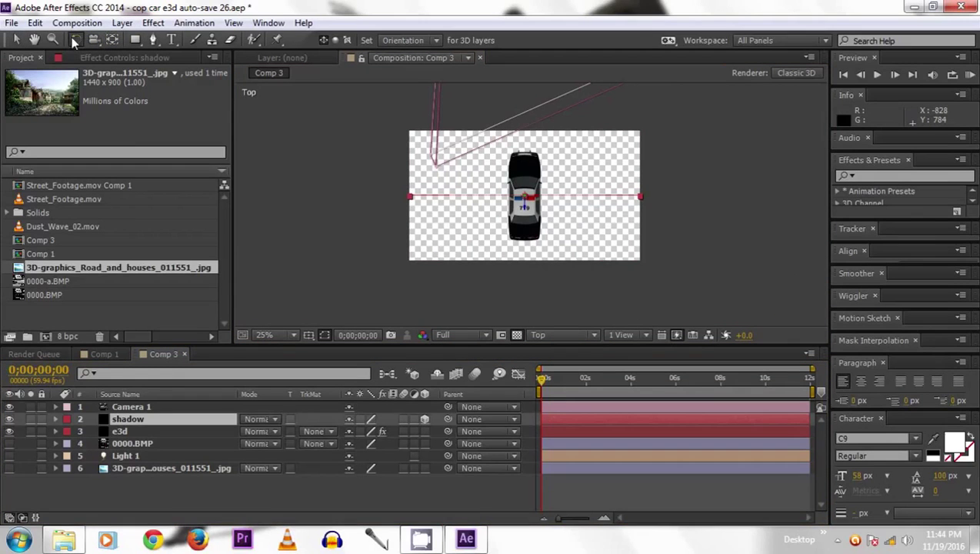
drag(526, 197, 547, 240)
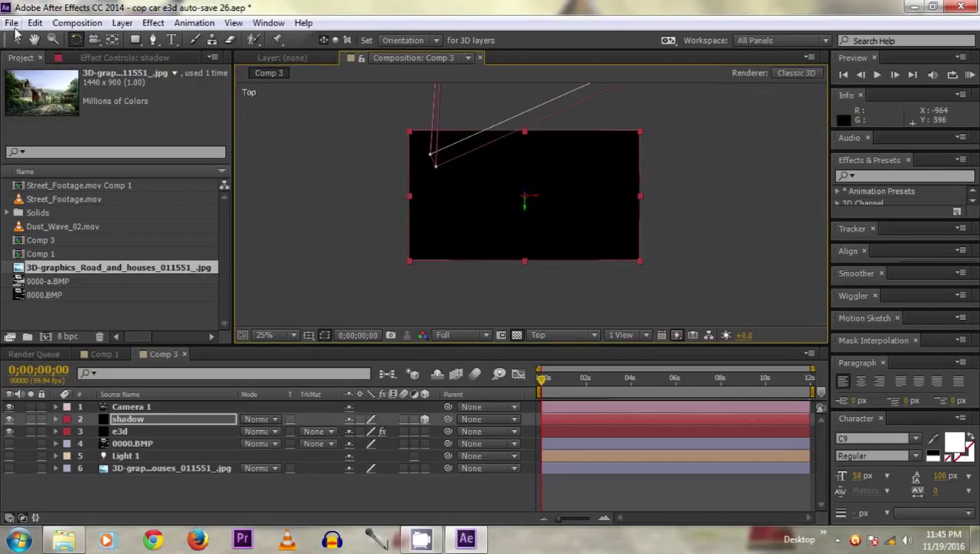
click(15, 39)
Move the shadow layer below e3d and zoom the view to 50%.
click(142, 432)
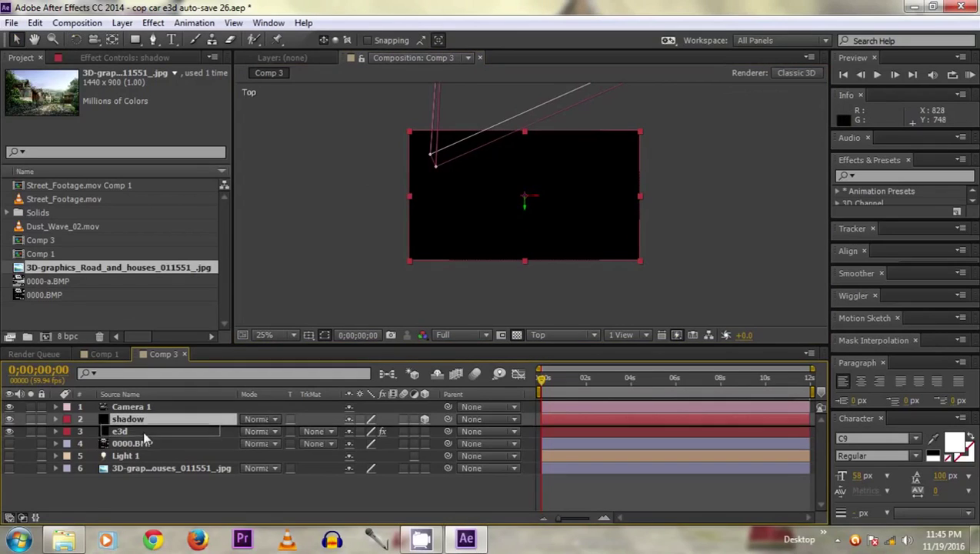
drag(144, 436, 146, 438)
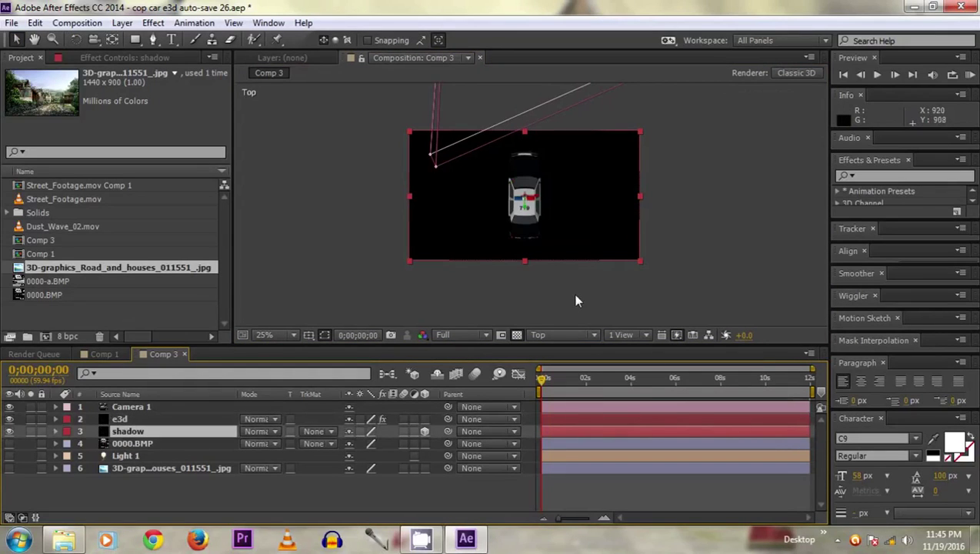
key(period)
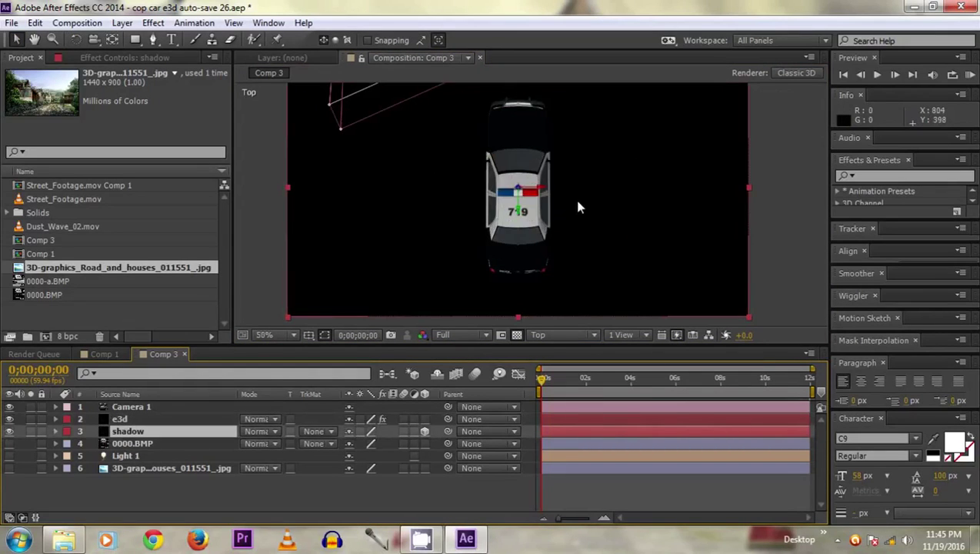
scroll(579, 206, up, 1)
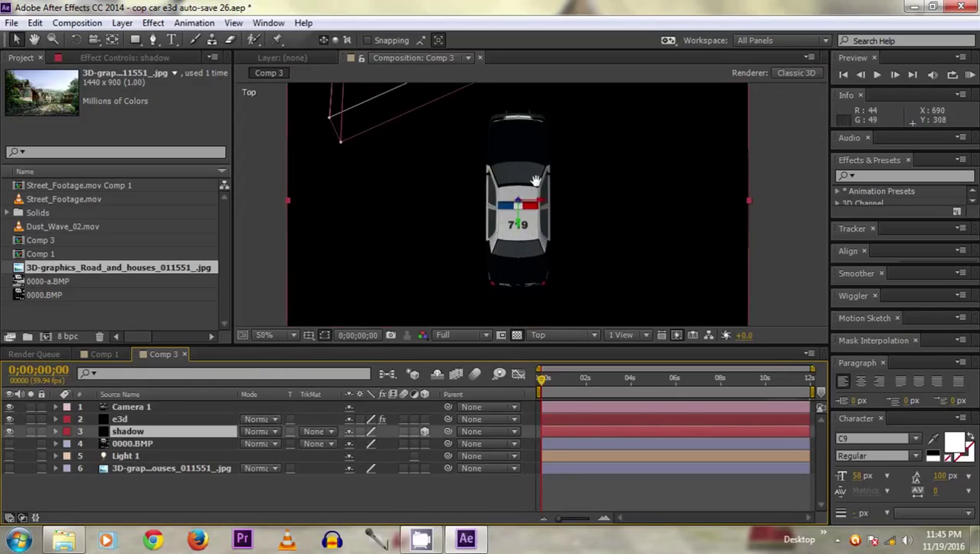
Enlarge the composition viewer and hide the shadow layer.
drag(536, 180, 535, 183)
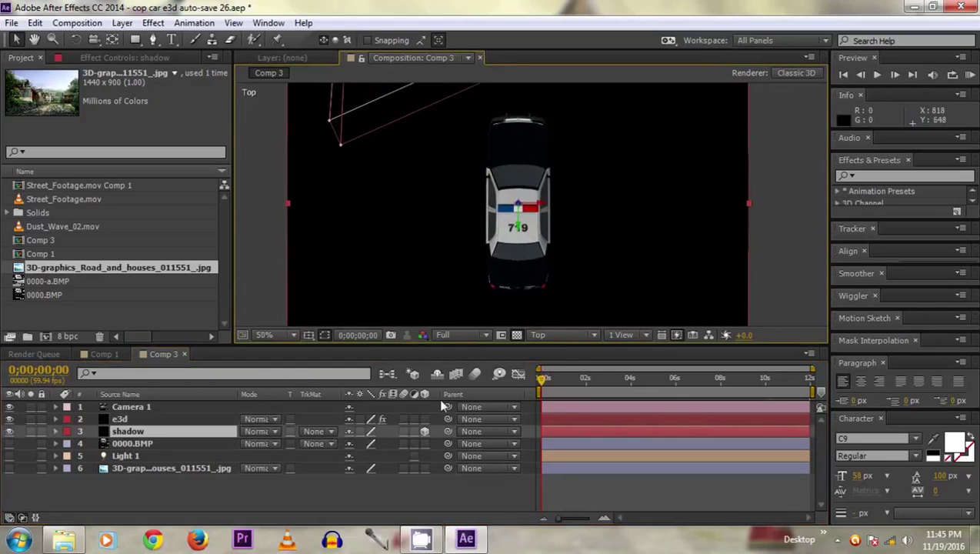
drag(466, 351, 465, 395)
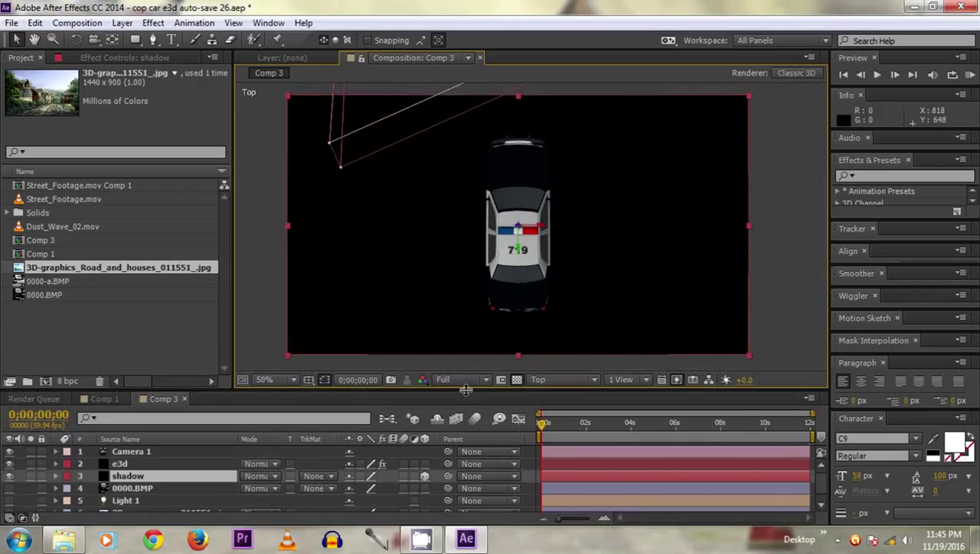
click(9, 475)
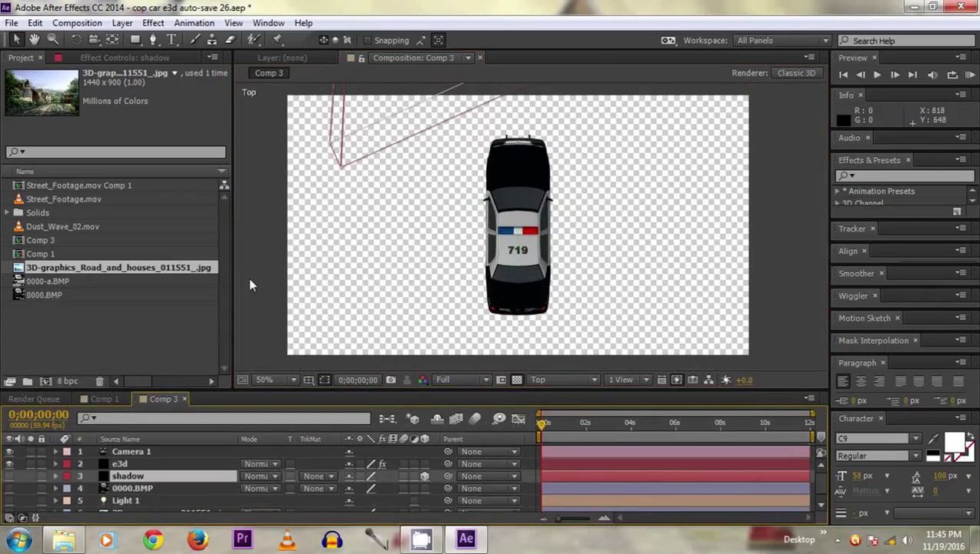
click(135, 38)
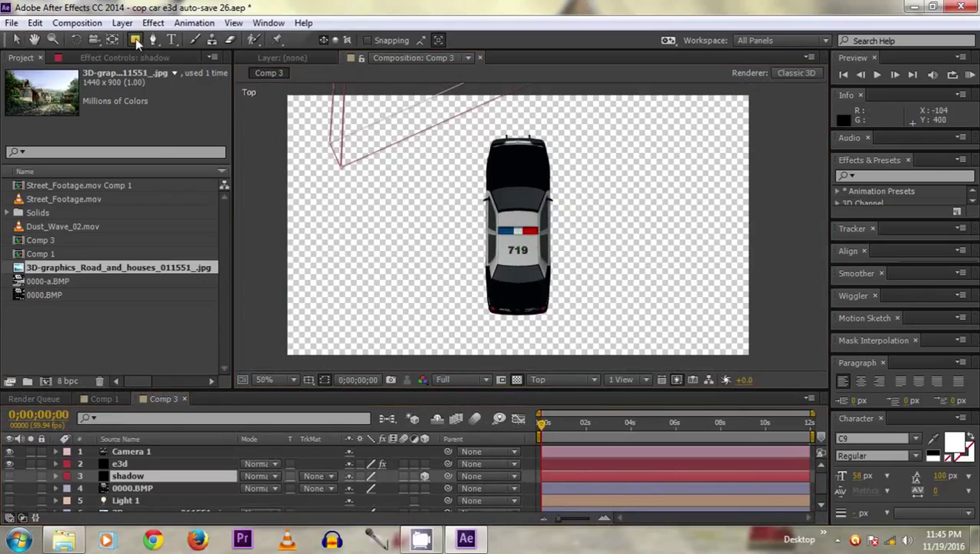
Draw a rectangular Mask 1 around the car's footprint on the shadow layer and toggle its visibility.
click(193, 40)
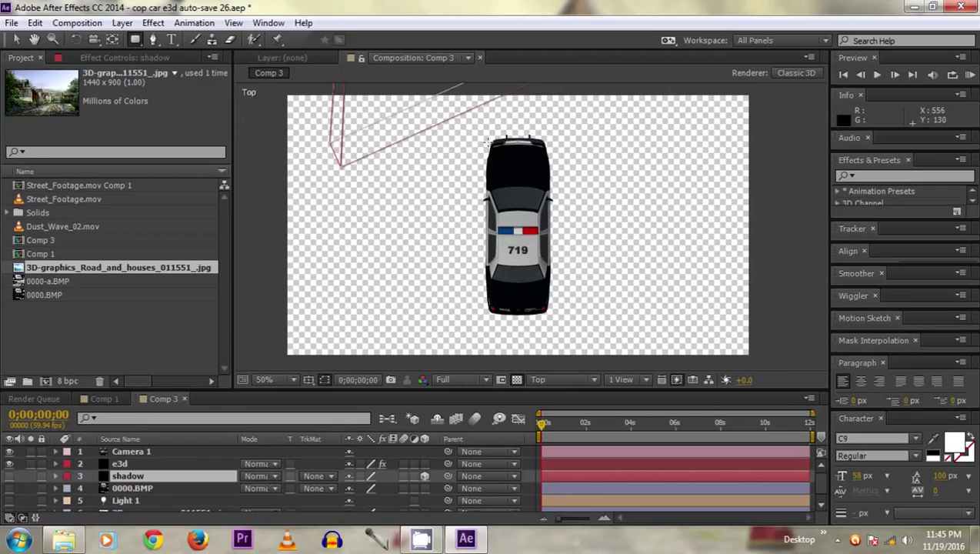
click(486, 141)
drag(486, 142, 549, 313)
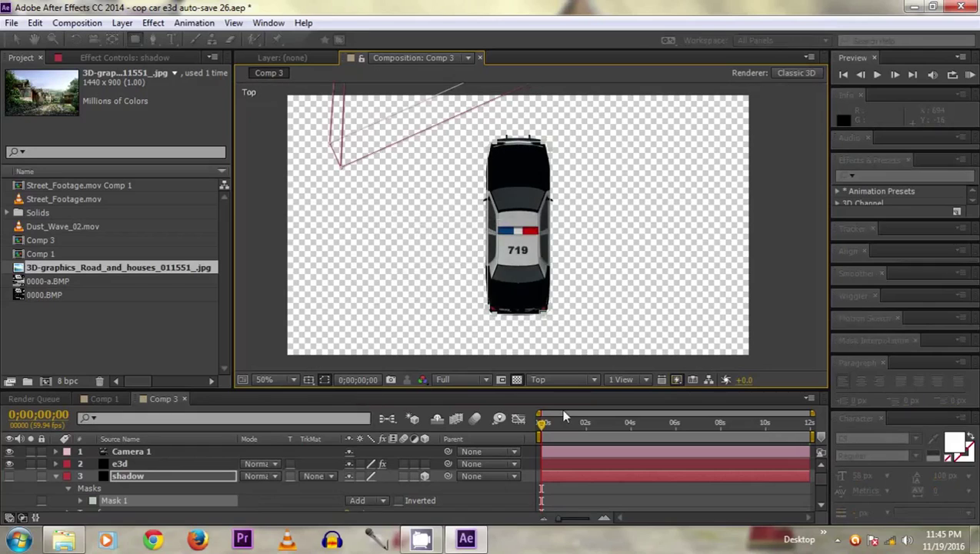
click(10, 477)
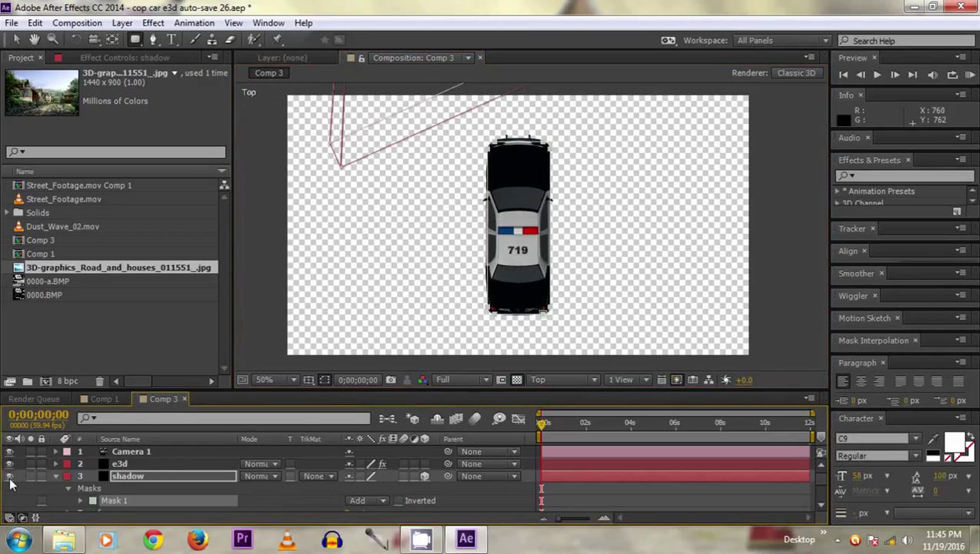
click(579, 381)
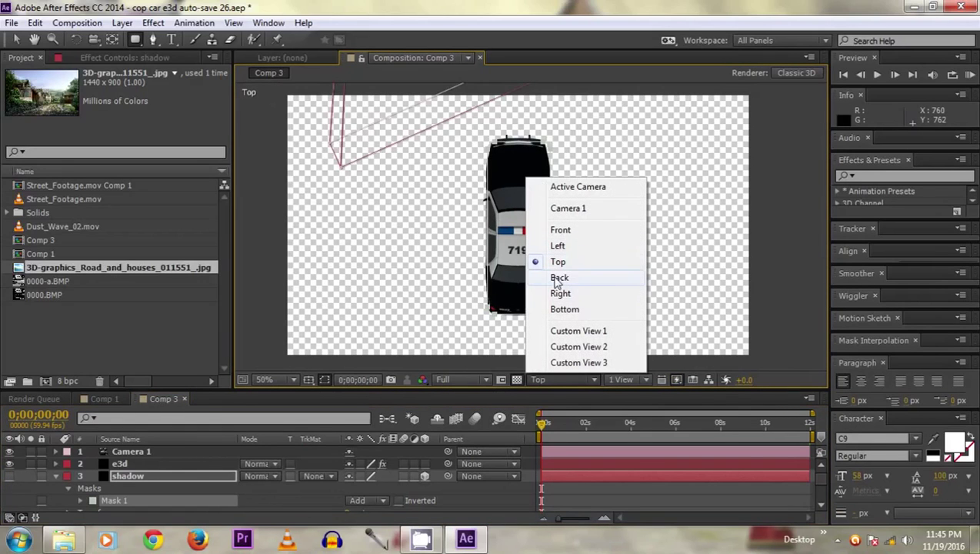
In Bottom view at 200%, draw a small oval Mask 2 at the car's right edge, then return to 100%.
click(563, 310)
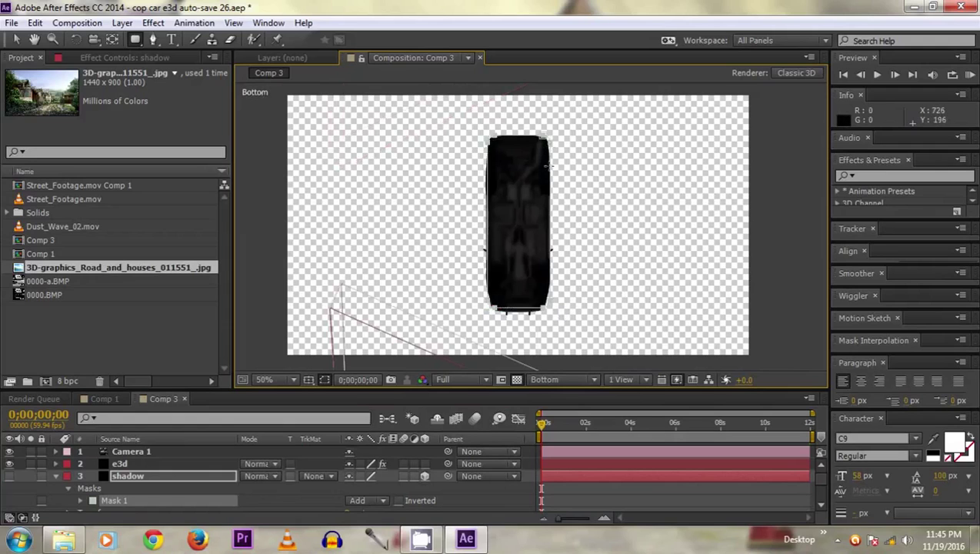
scroll(546, 165, up, 2)
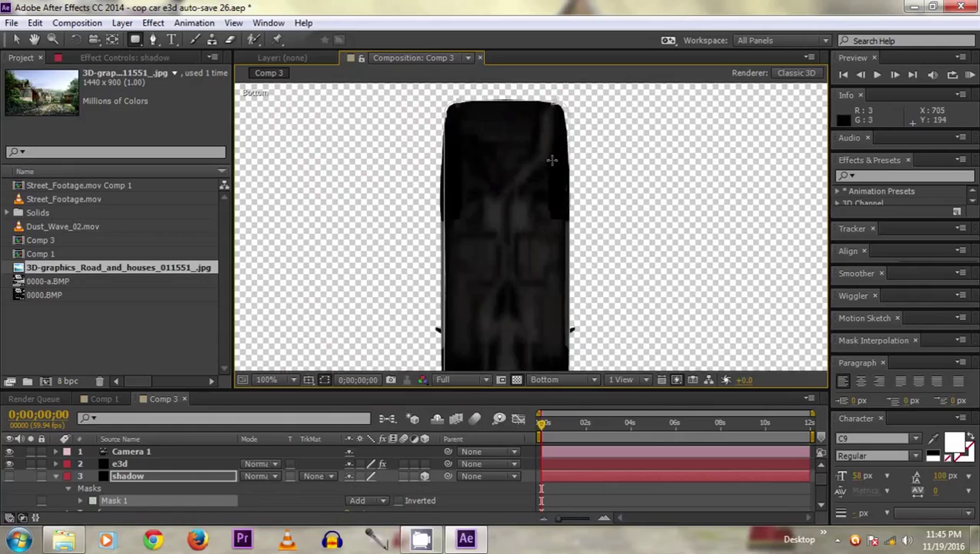
scroll(606, 200, up, 2)
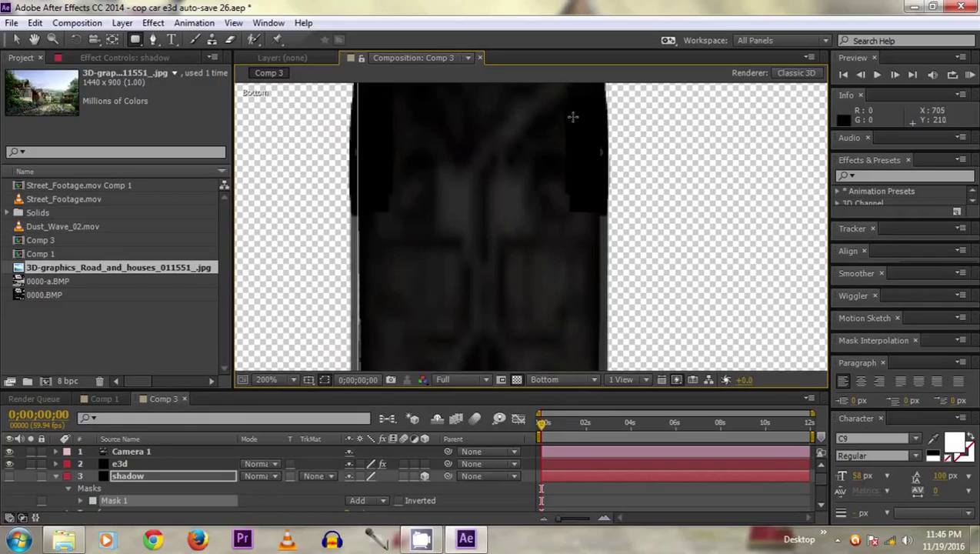
drag(572, 117, 608, 212)
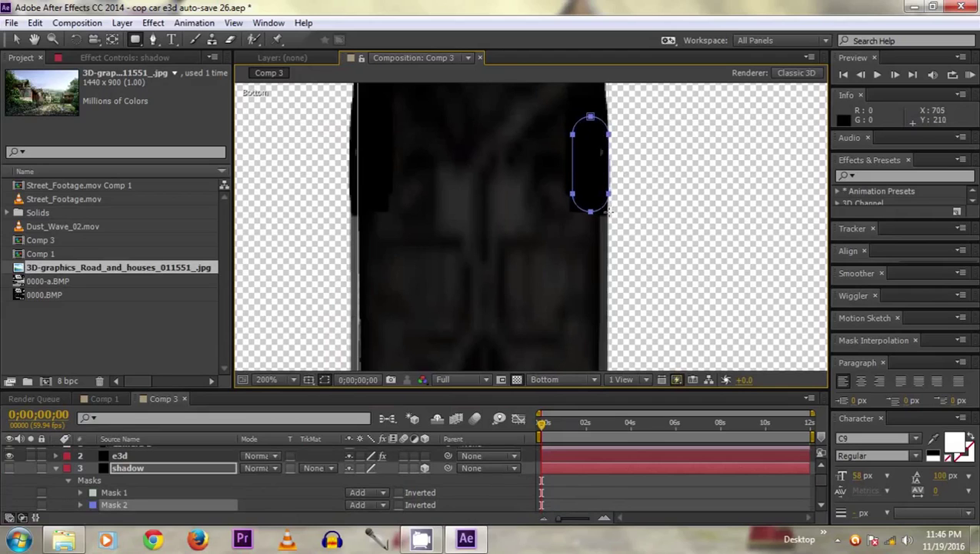
key(comma)
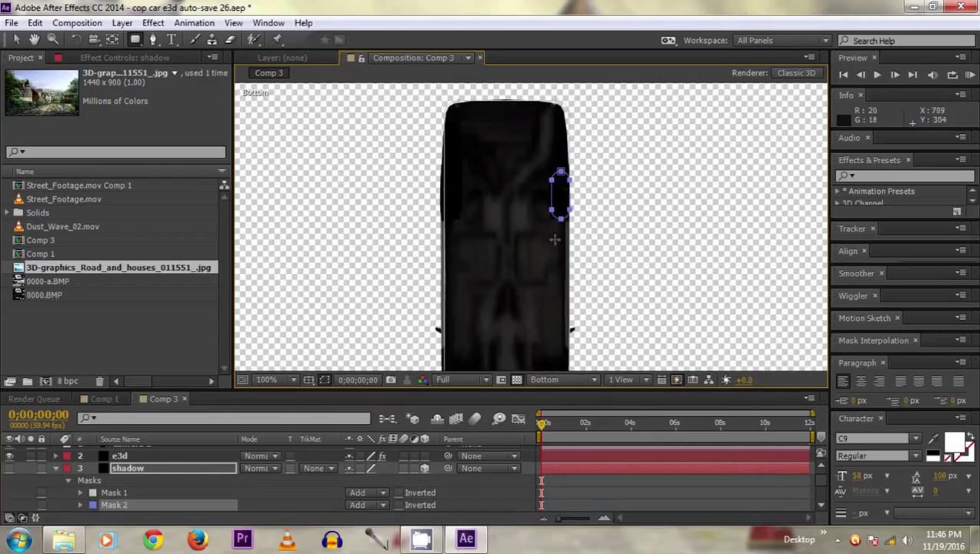
click(520, 216)
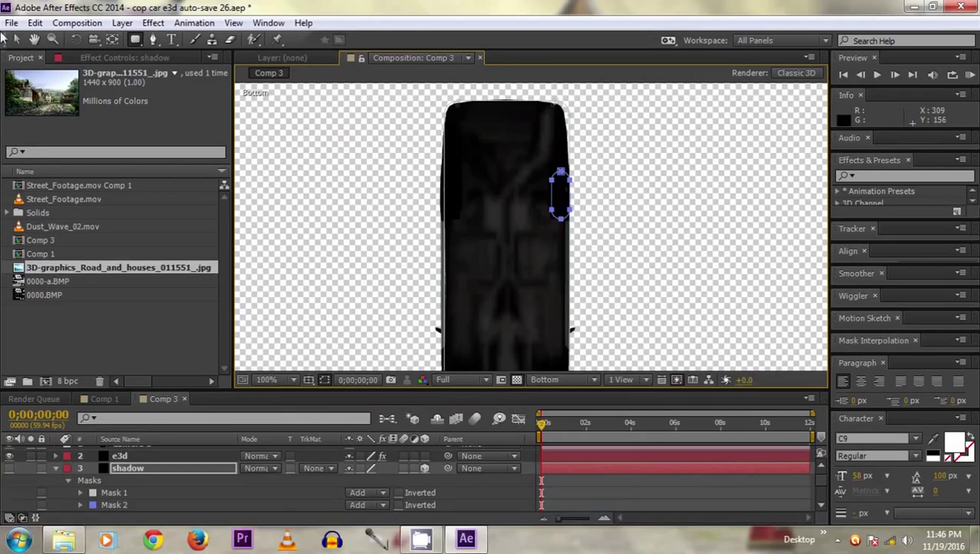
click(16, 39)
Duplicate the oval wheel mask to the left and pan the Bottom view toward the car's rear.
click(552, 215)
drag(552, 216, 523, 215)
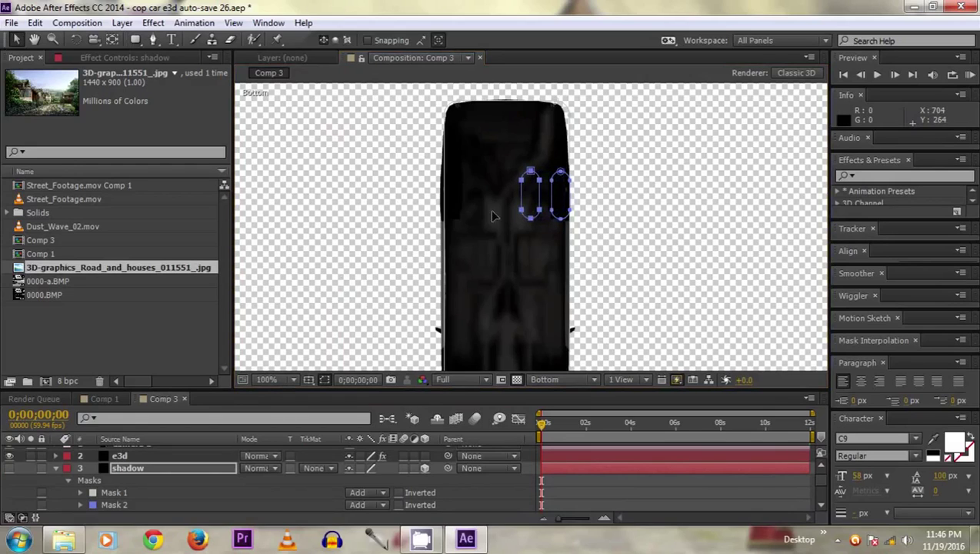
drag(465, 213, 443, 213)
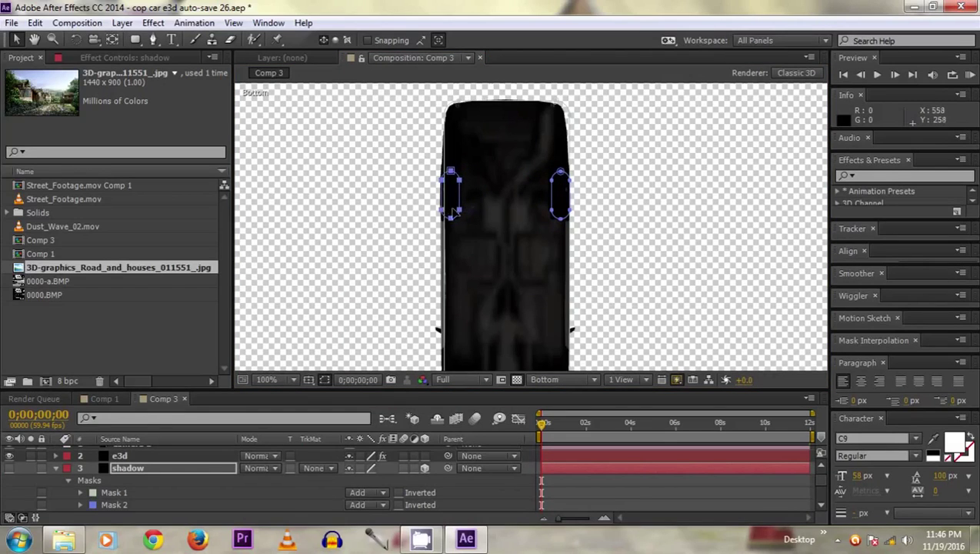
drag(515, 201, 527, 148)
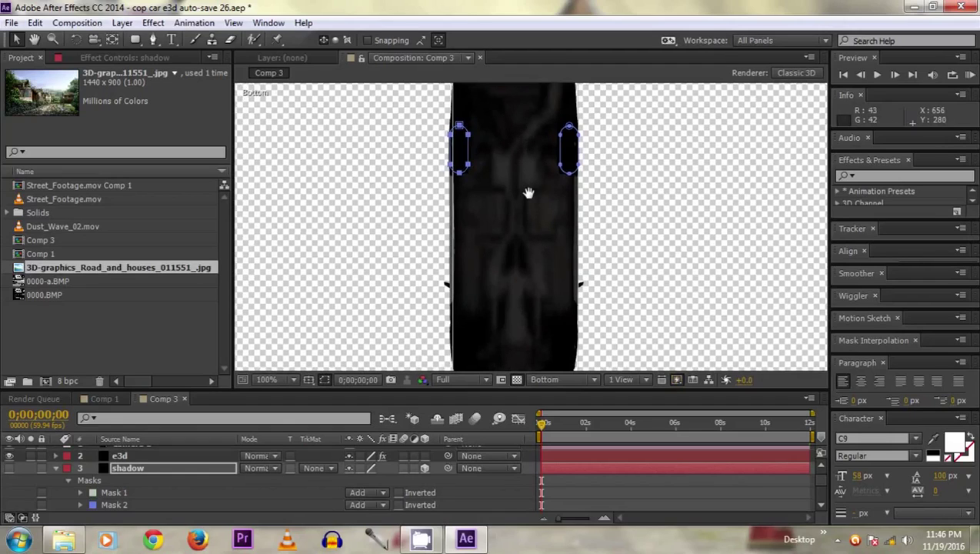
drag(477, 188, 522, 183)
drag(567, 221, 560, 186)
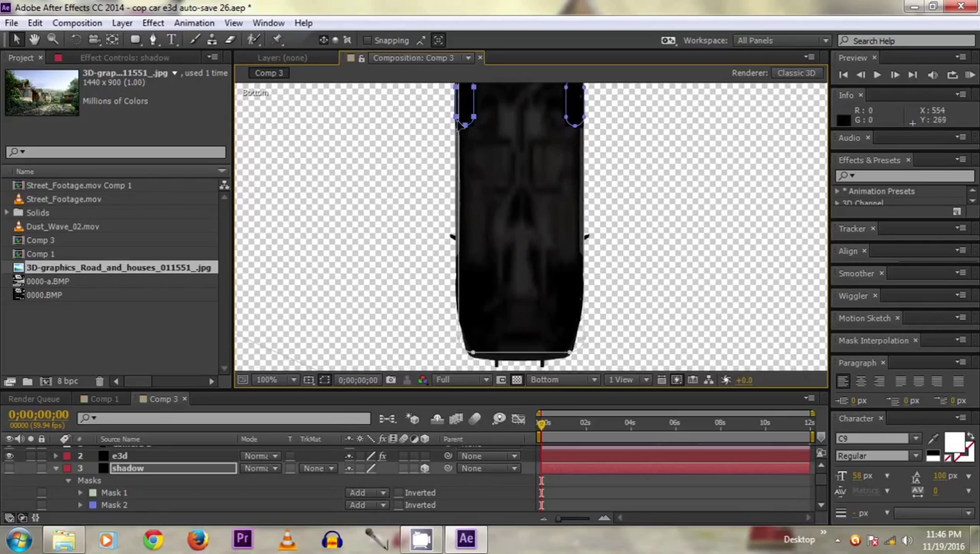
Place the left mask under the rear wheel, then duplicate it across to the right rear wheel.
drag(475, 123, 460, 260)
key(shift+Right)
key(shift+Down)
drag(475, 279, 476, 284)
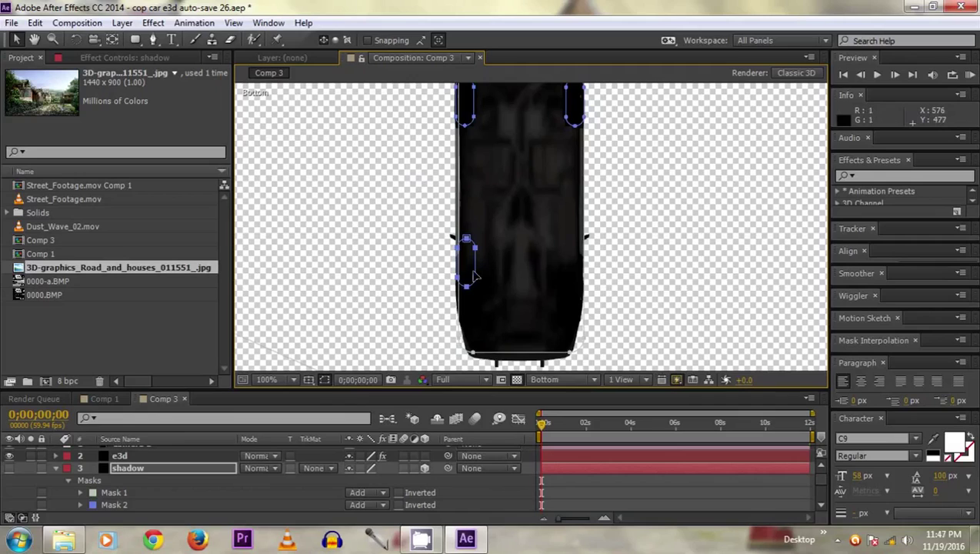
key(ctrl+d)
drag(478, 292, 575, 290)
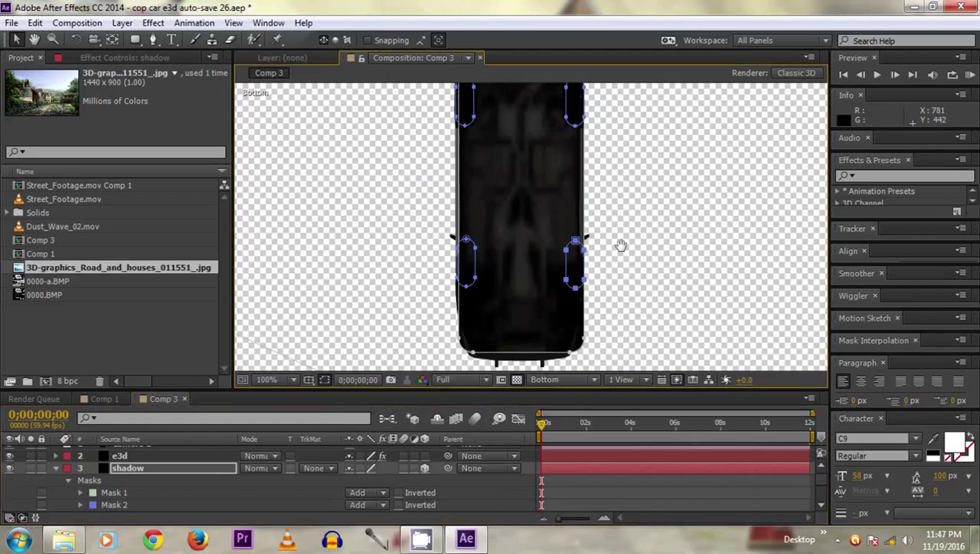
click(573, 379)
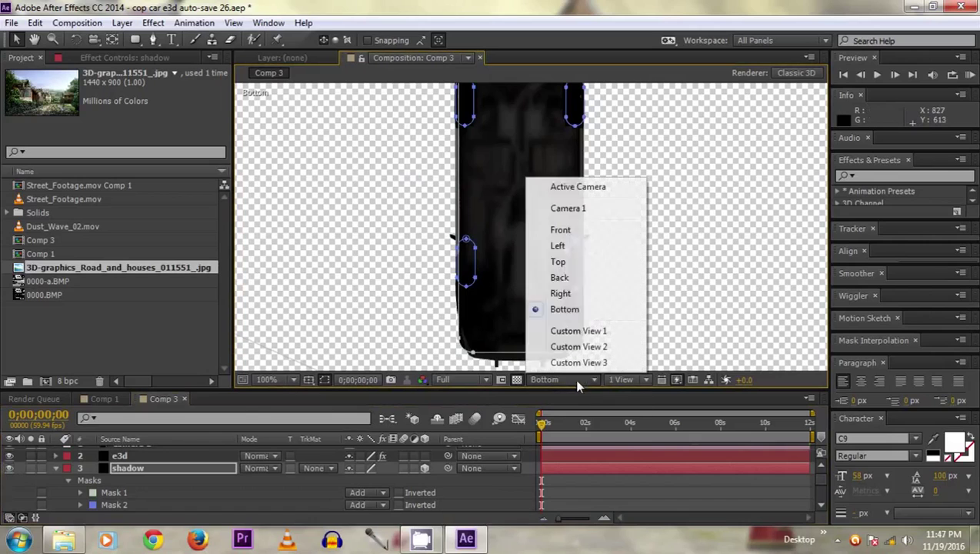
In the Active Camera view, lower the shadow layer along its Z axis toward the car's underside.
click(579, 188)
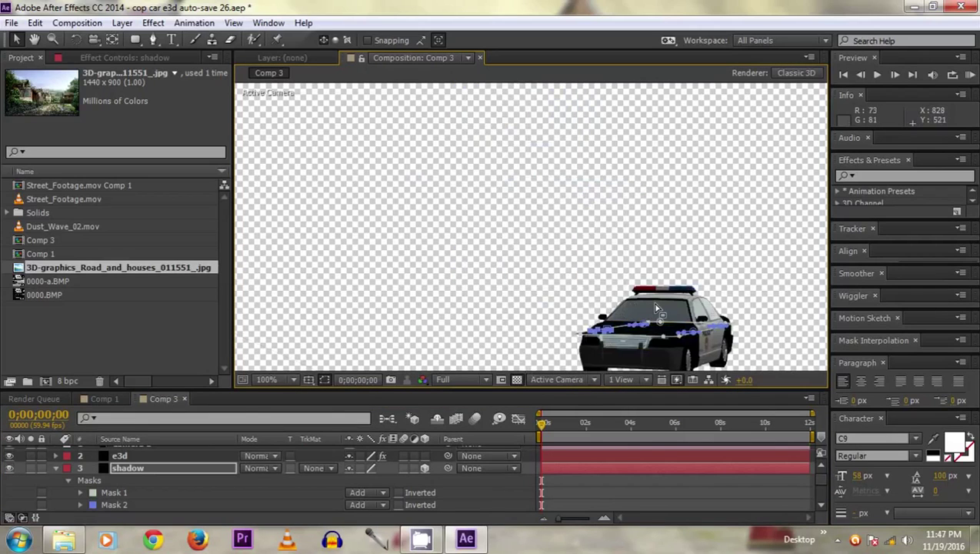
drag(554, 256, 542, 168)
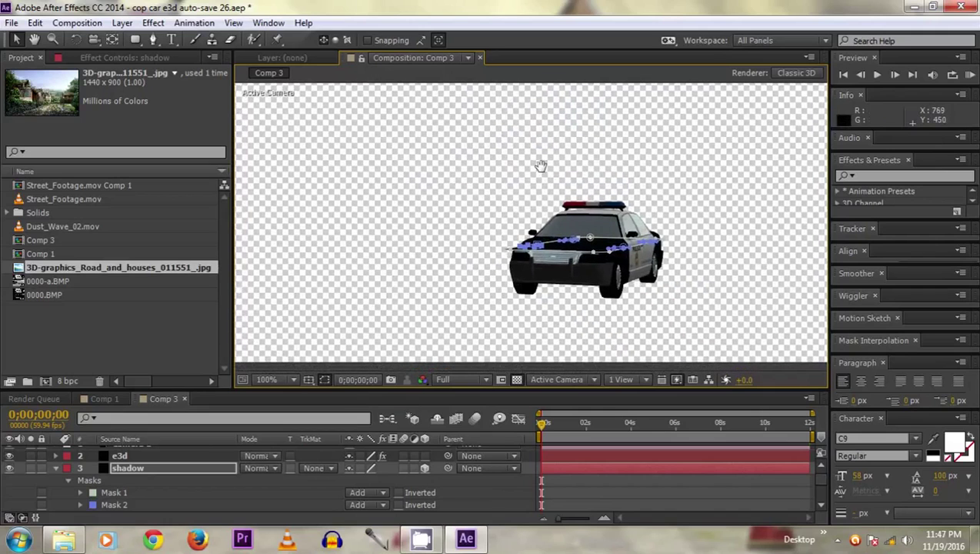
drag(541, 166, 528, 154)
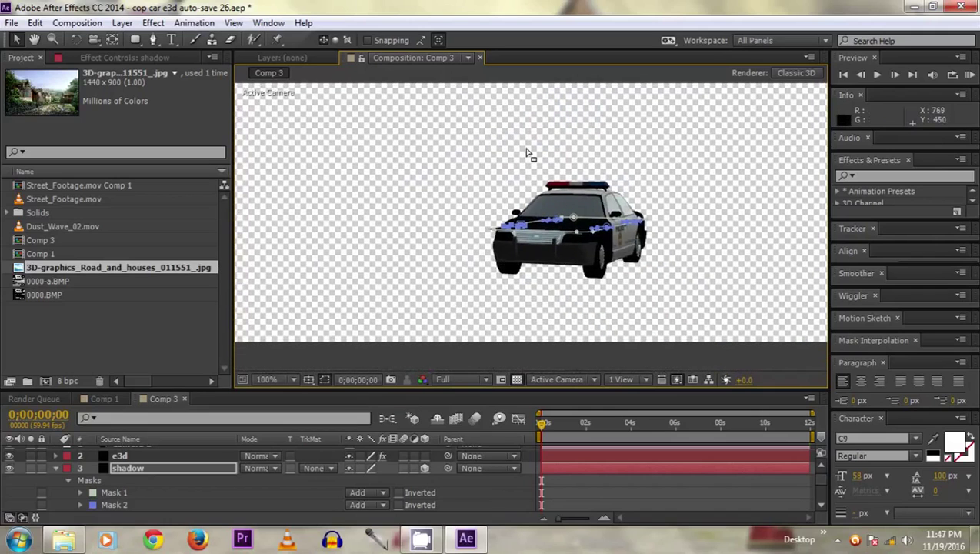
key(Return)
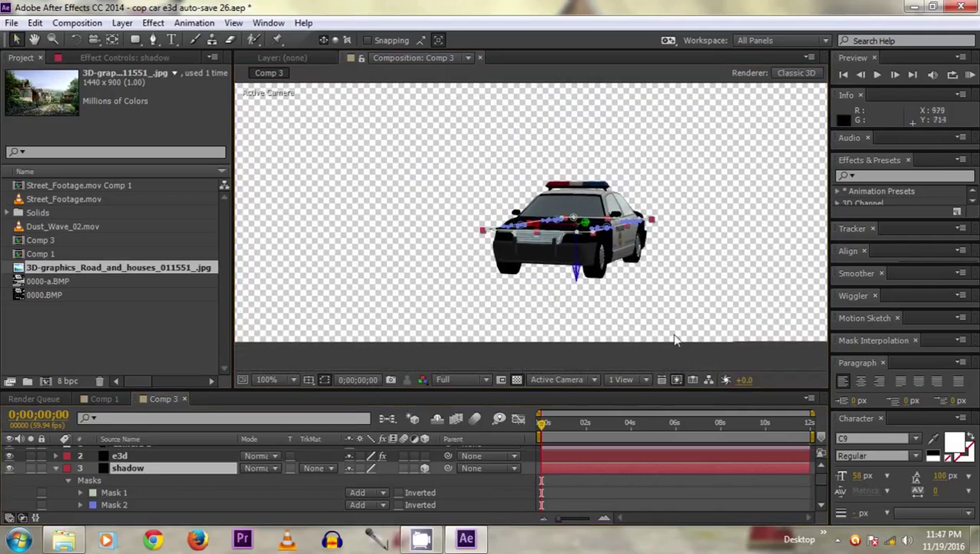
drag(576, 260, 576, 306)
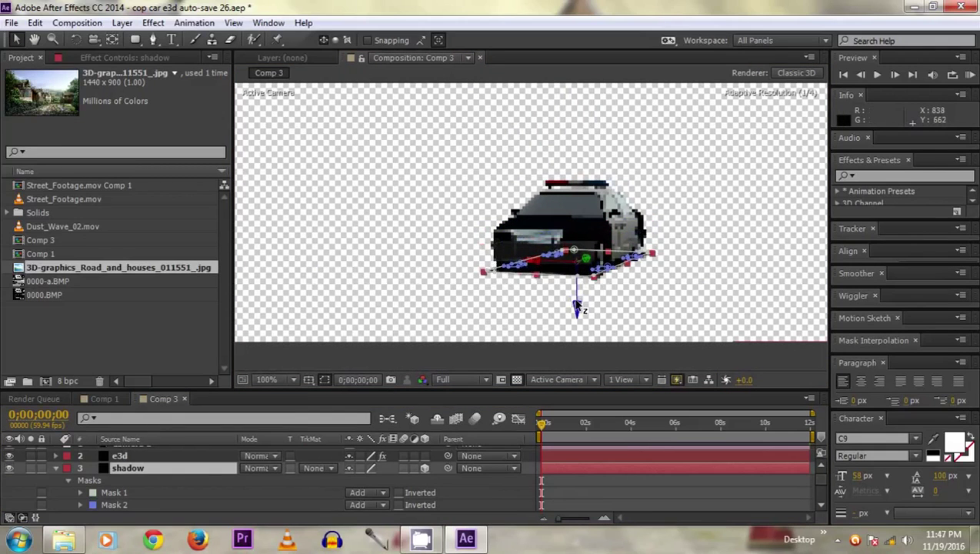
click(572, 382)
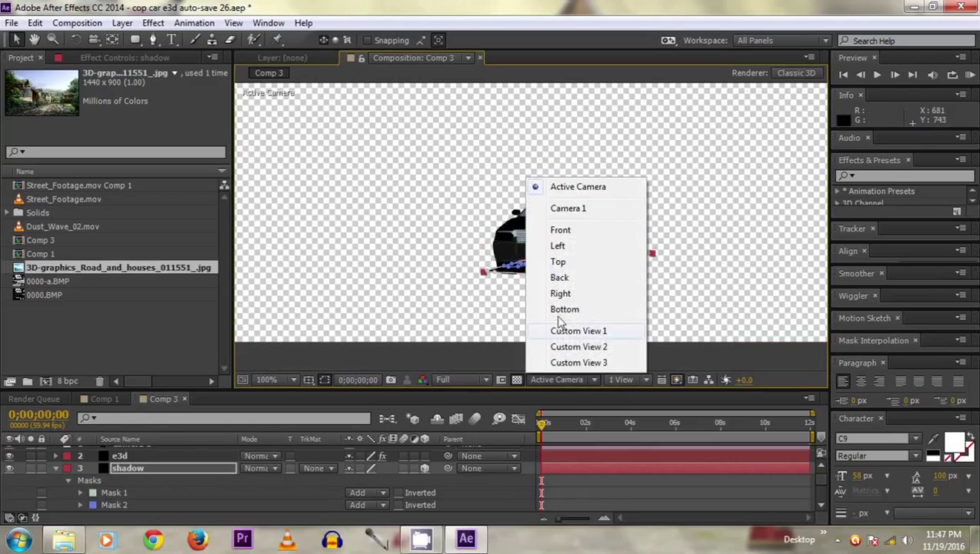
In Front view, nudge the shadow down along Z until it sits level with the tyre bottoms.
click(559, 230)
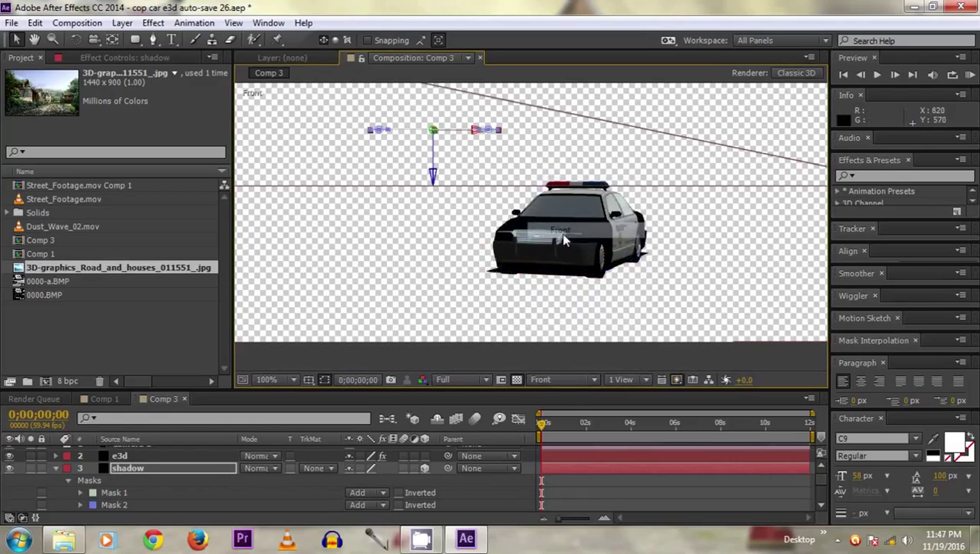
drag(422, 208, 498, 311)
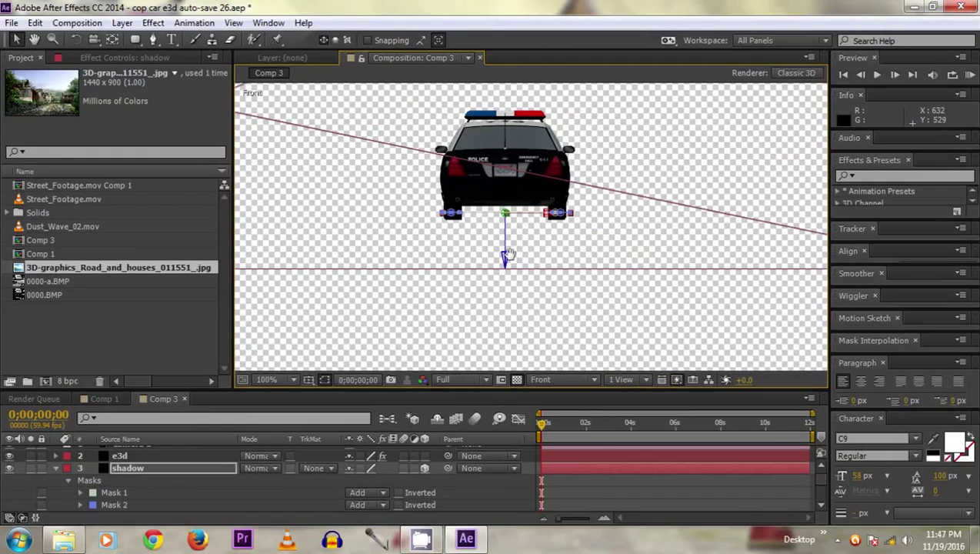
drag(507, 256, 506, 248)
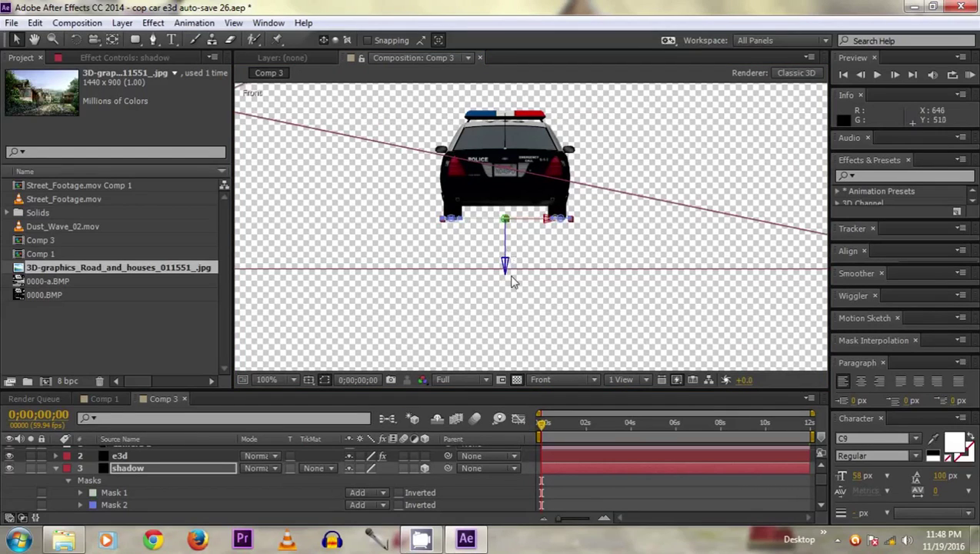
click(484, 480)
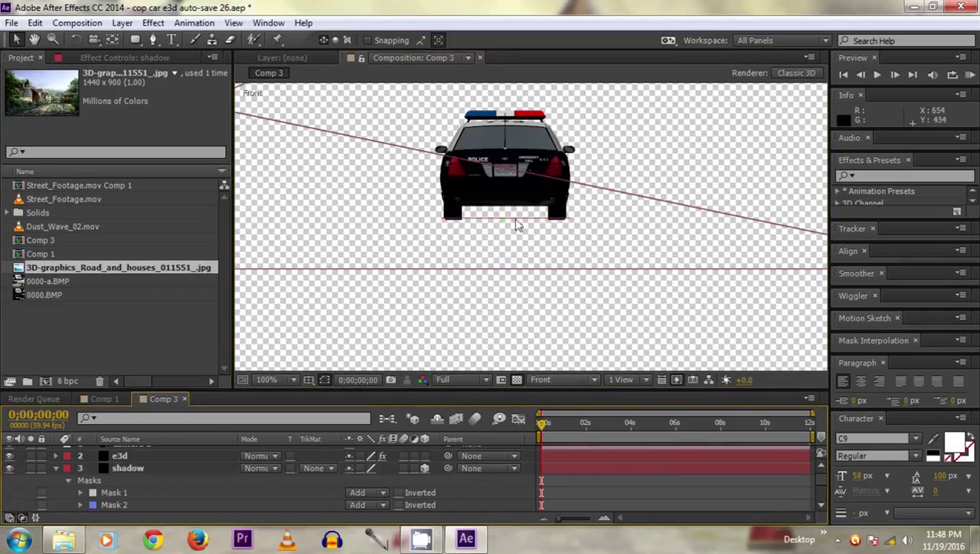
Return to the Active Camera view and enlarge the timeline so Masks 1–5 are all visible.
click(546, 381)
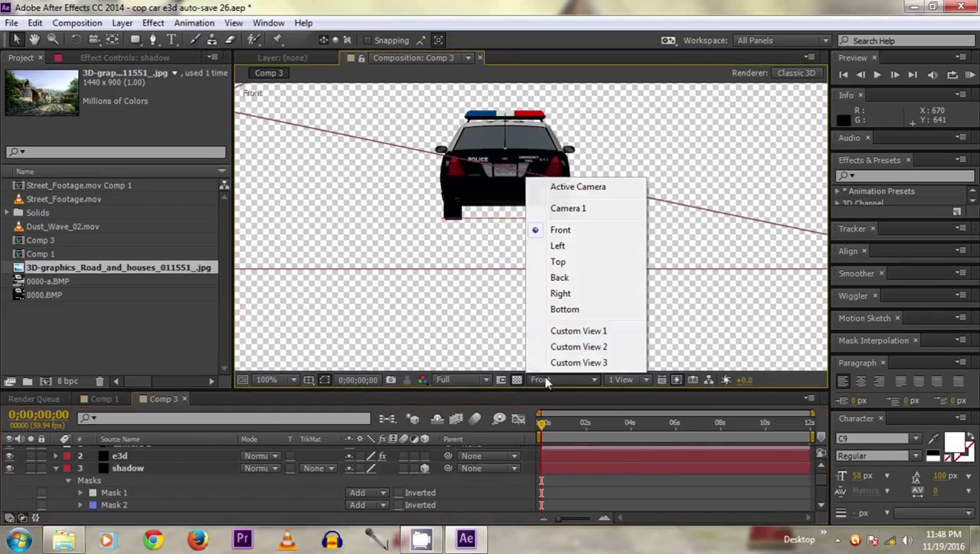
click(576, 188)
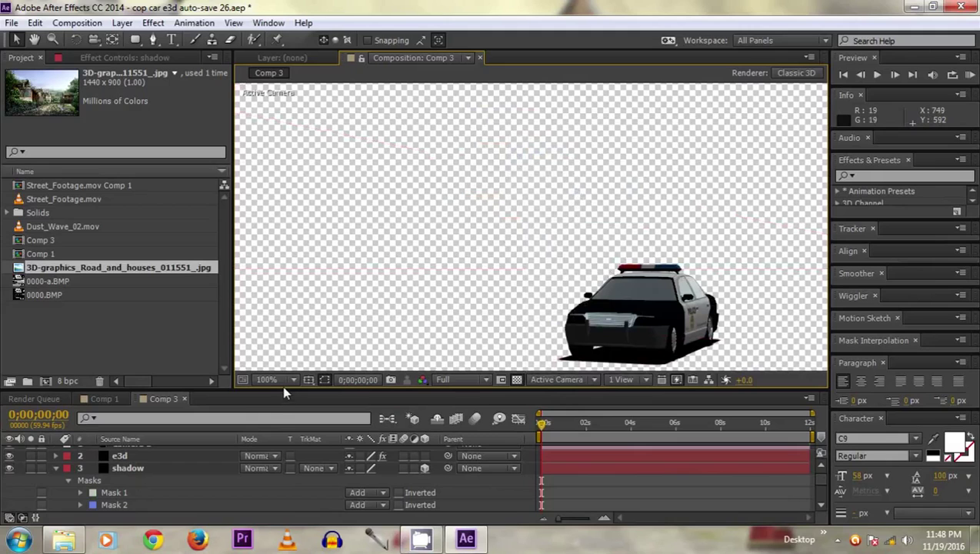
drag(283, 389, 283, 348)
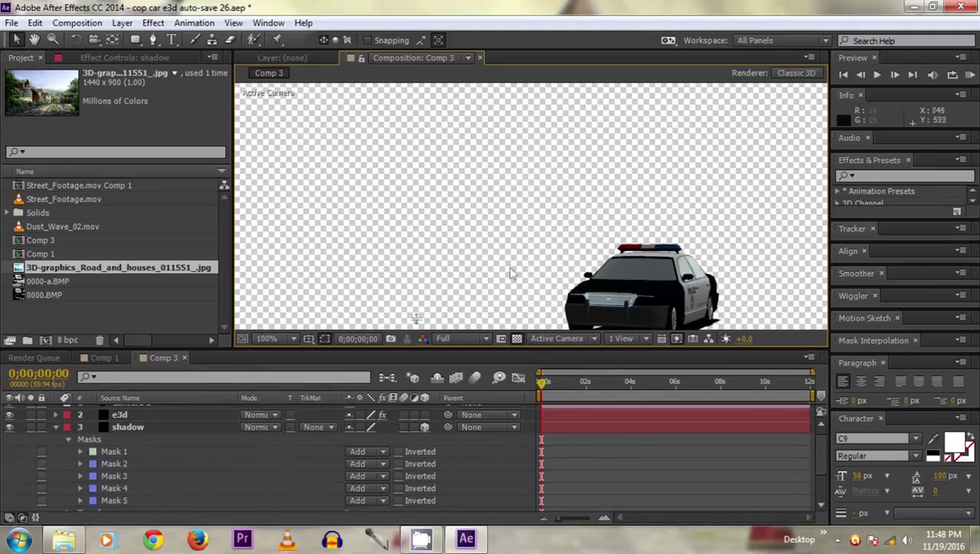
drag(514, 241, 498, 186)
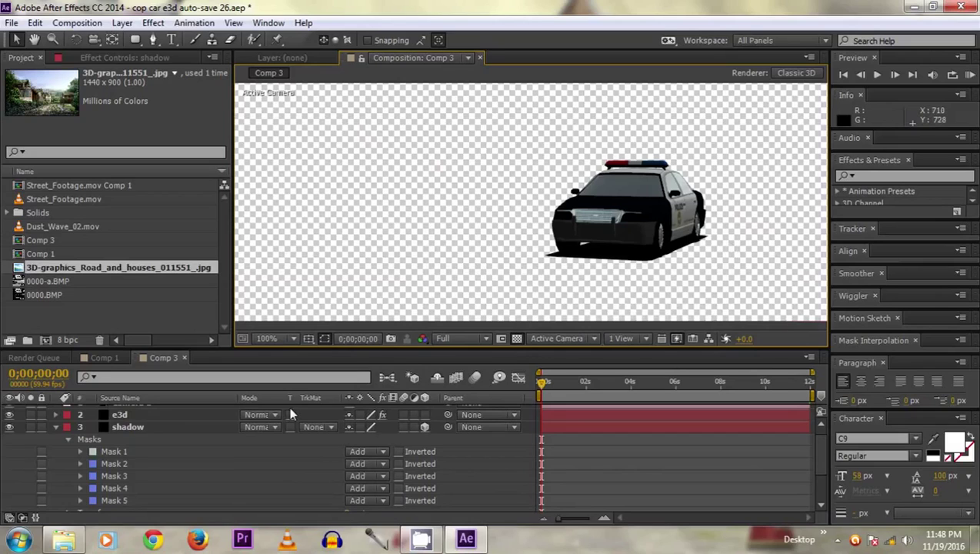
Set Mask 1's feather to 70 pixels to soften the car-shaped shadow.
click(81, 451)
scroll(483, 499, down, 1)
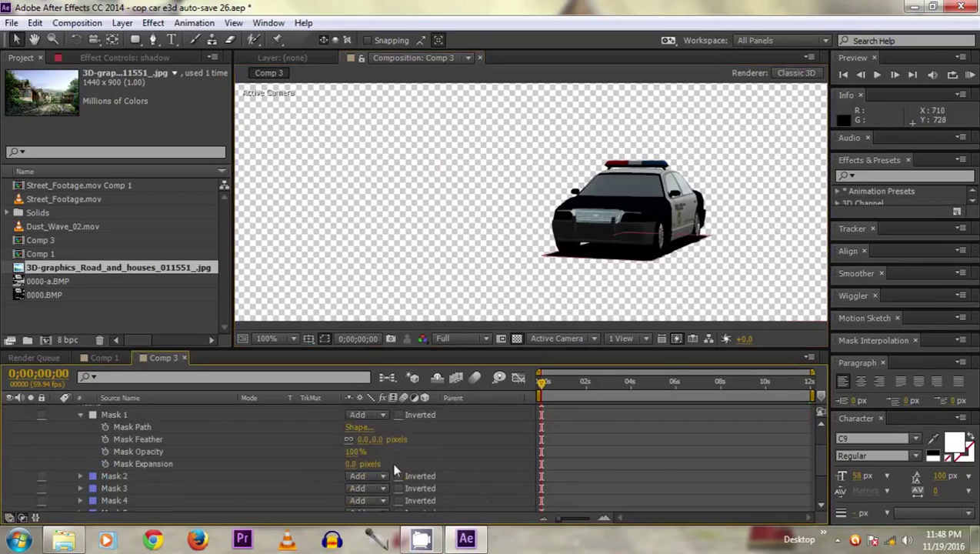
drag(362, 439, 410, 438)
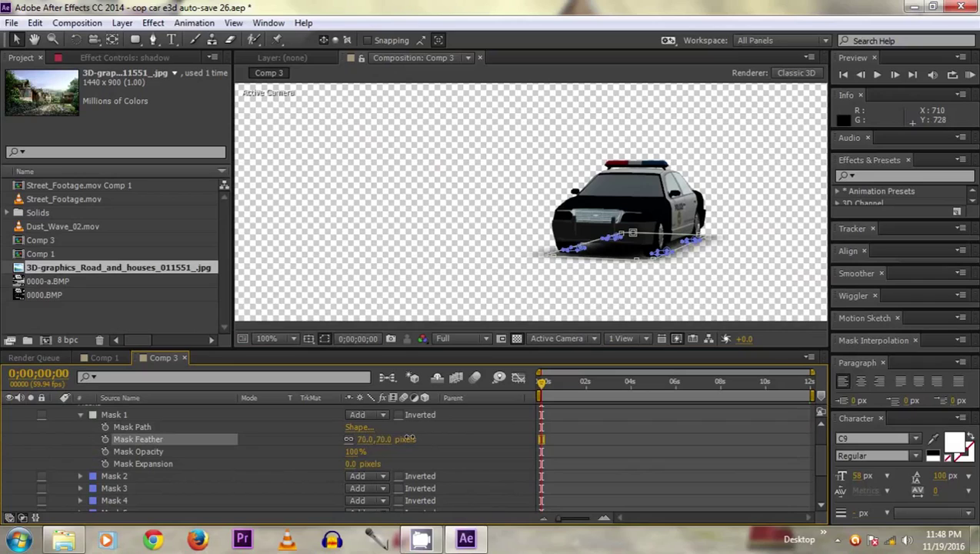
click(459, 435)
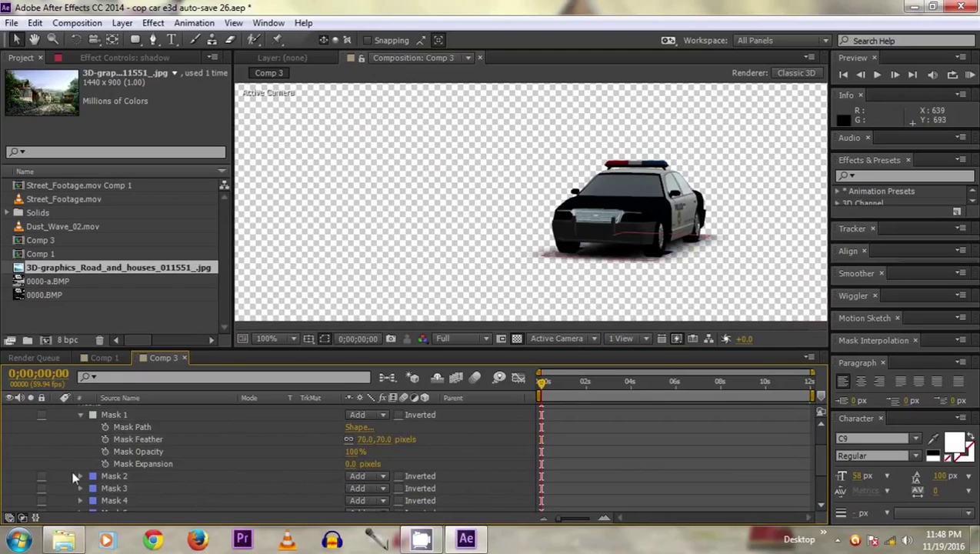
Select wheel Masks 2–5 and feather them together by 47 pixels, then collapse the masks.
click(103, 475)
scroll(211, 459, down, 3)
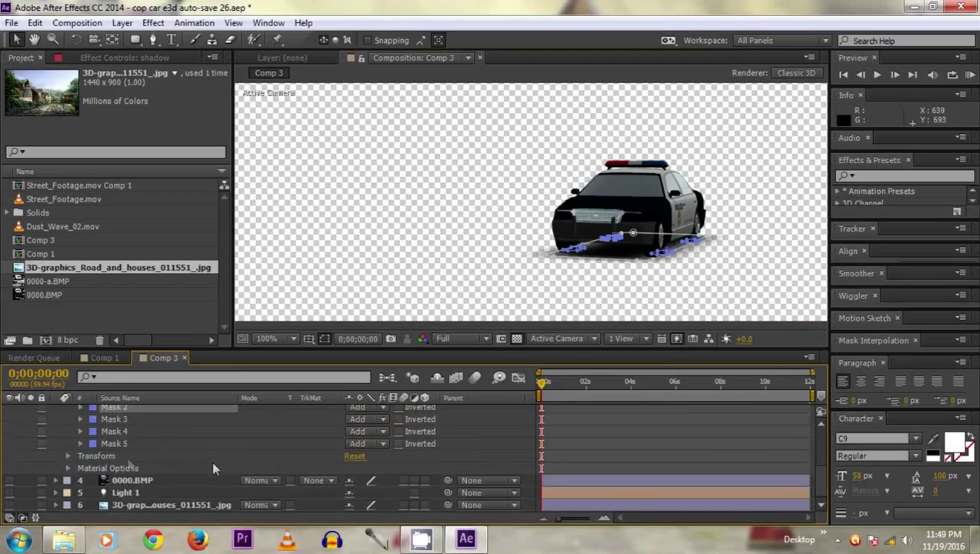
shift+click(119, 443)
click(82, 407)
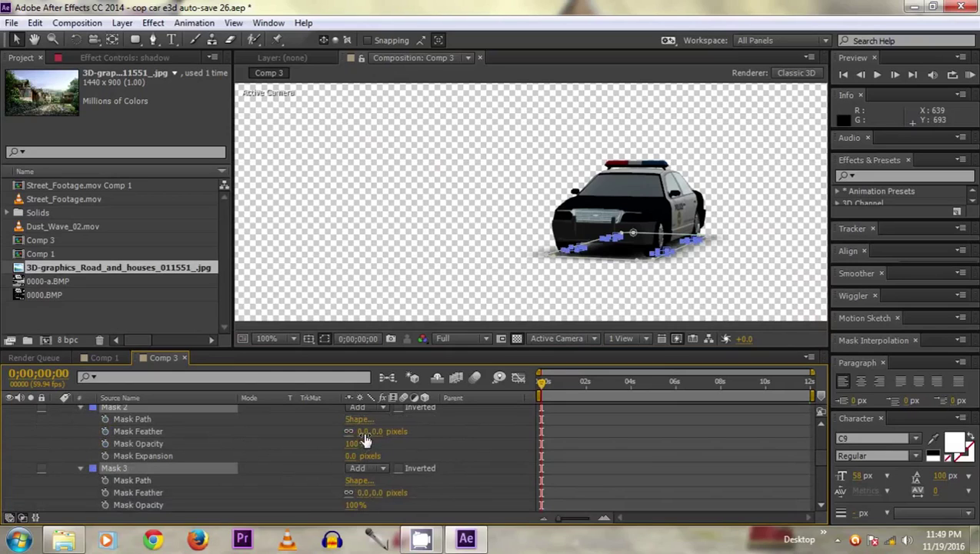
drag(366, 437, 393, 433)
click(450, 420)
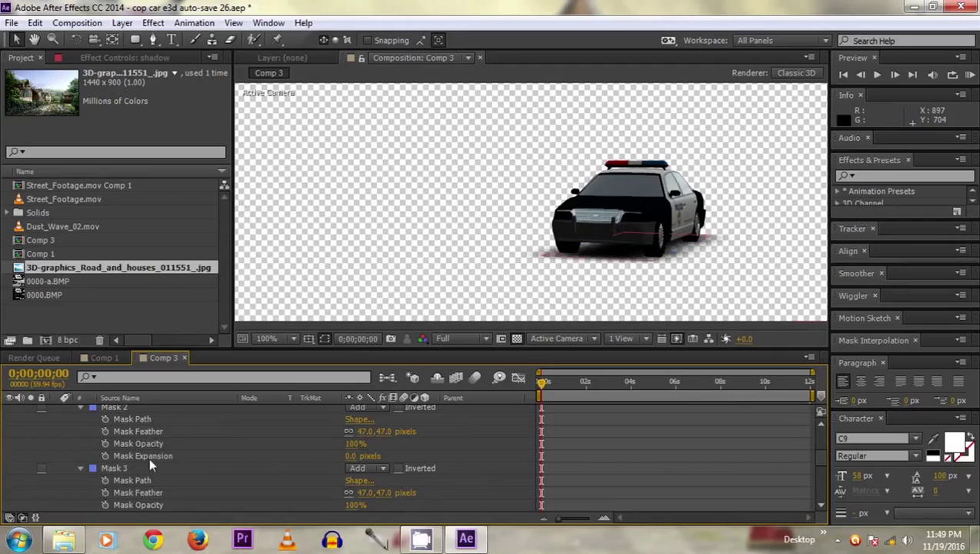
scroll(219, 439, down, 2)
scroll(219, 438, down, 1)
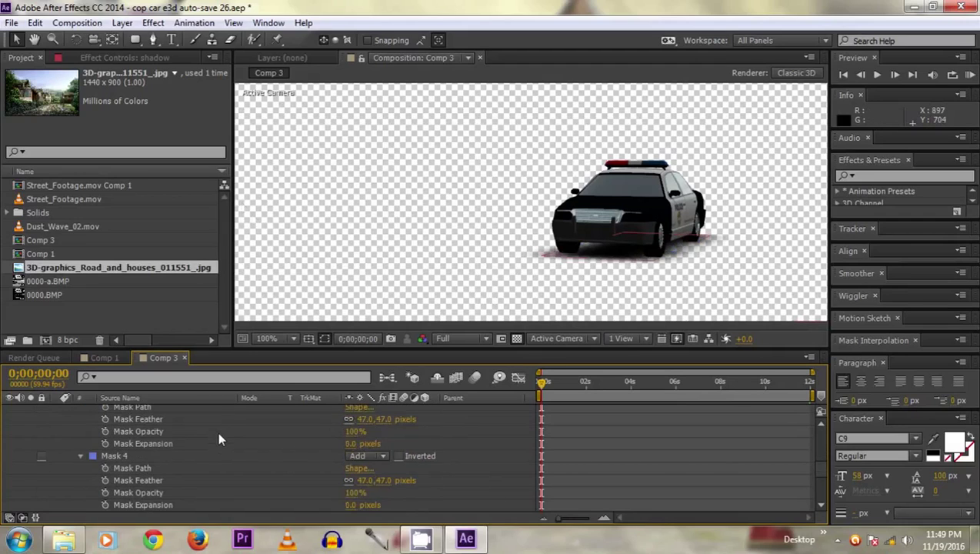
scroll(276, 449, down, 2)
scroll(276, 450, up, 5)
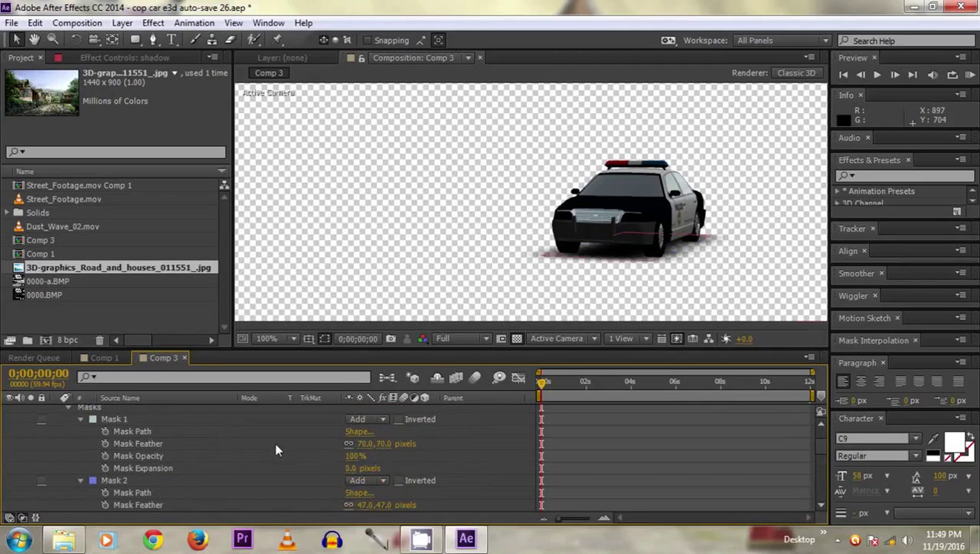
scroll(275, 450, up, 1)
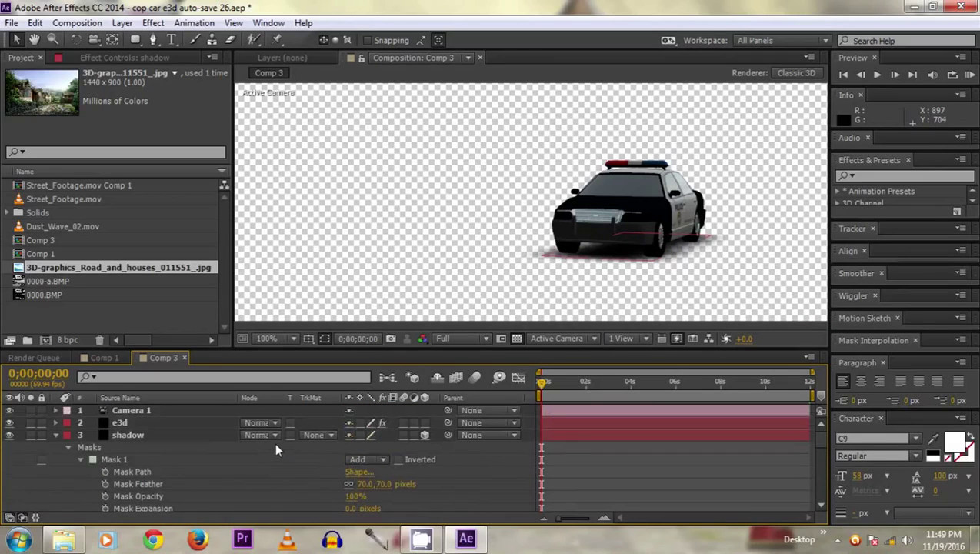
click(55, 435)
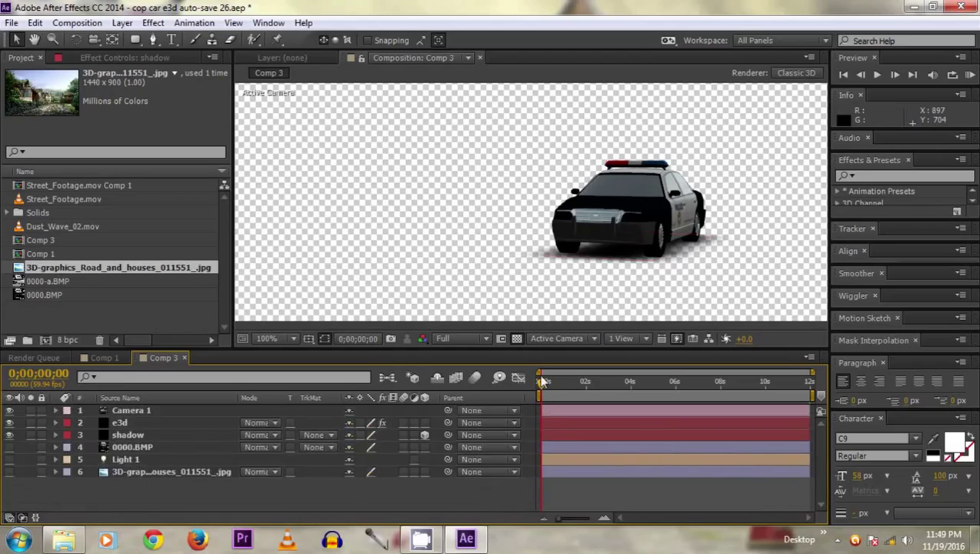
Open the e3d layer's Element effect controls, reframe the car at 50%, and show the village background.
click(112, 421)
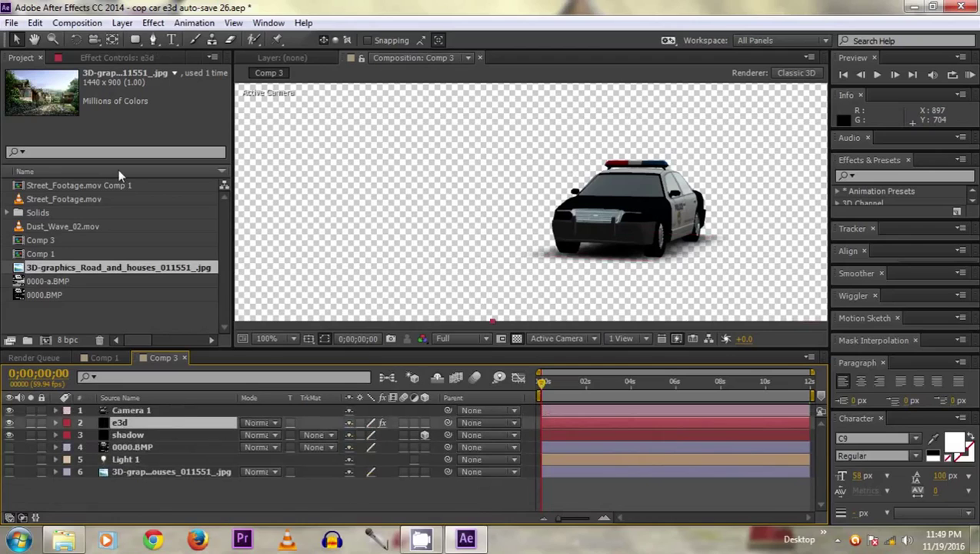
click(116, 57)
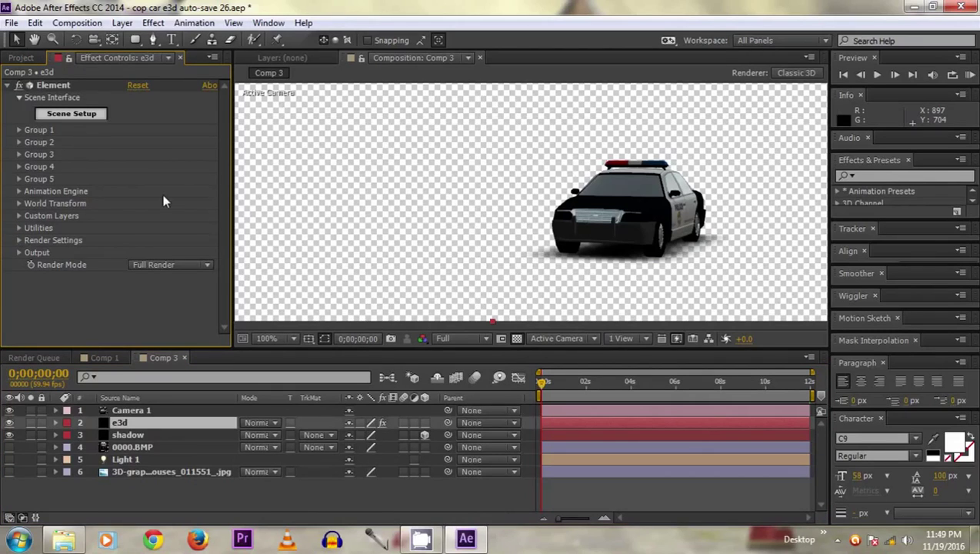
scroll(524, 220, down, 2)
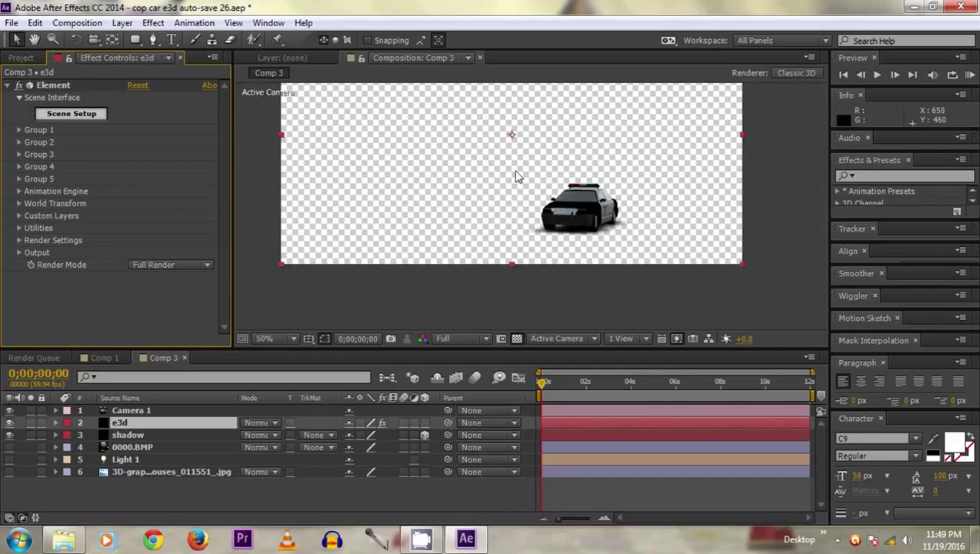
drag(515, 175, 522, 227)
click(585, 270)
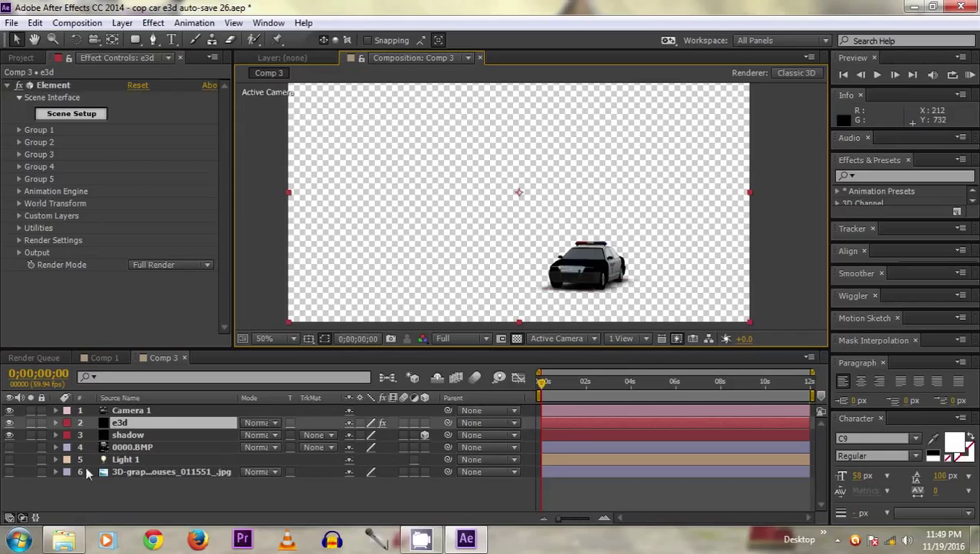
click(10, 473)
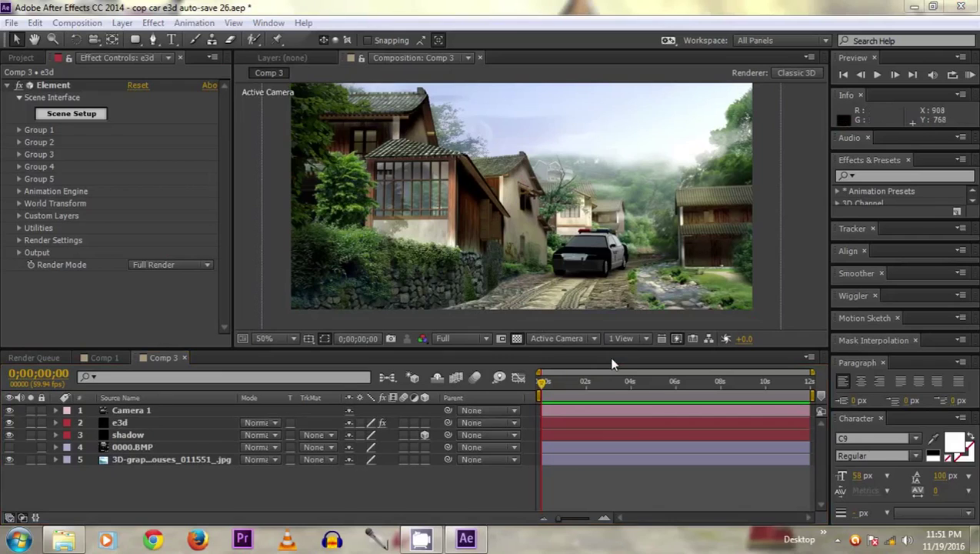
Create an Element World Transform Null, move the police car with it, and save the project.
click(19, 203)
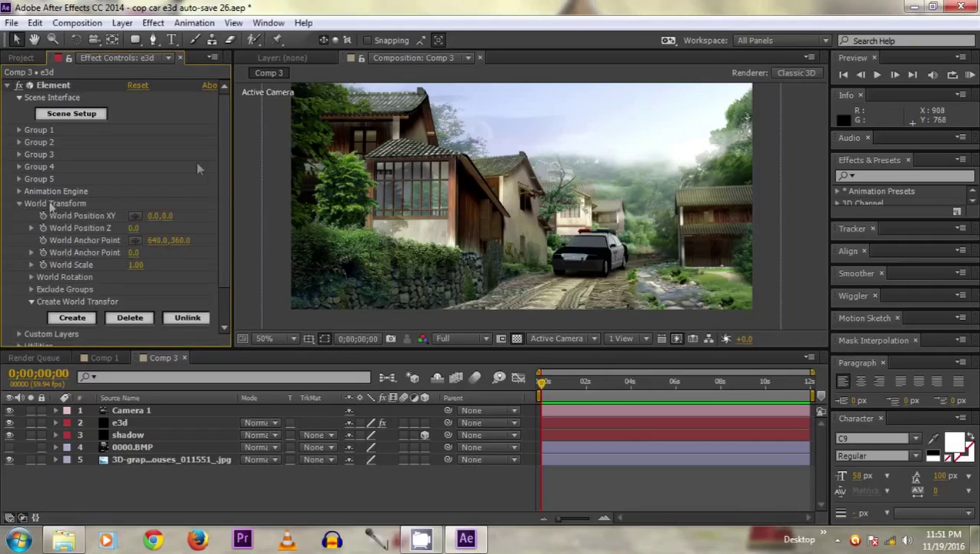
scroll(176, 160, down, 2)
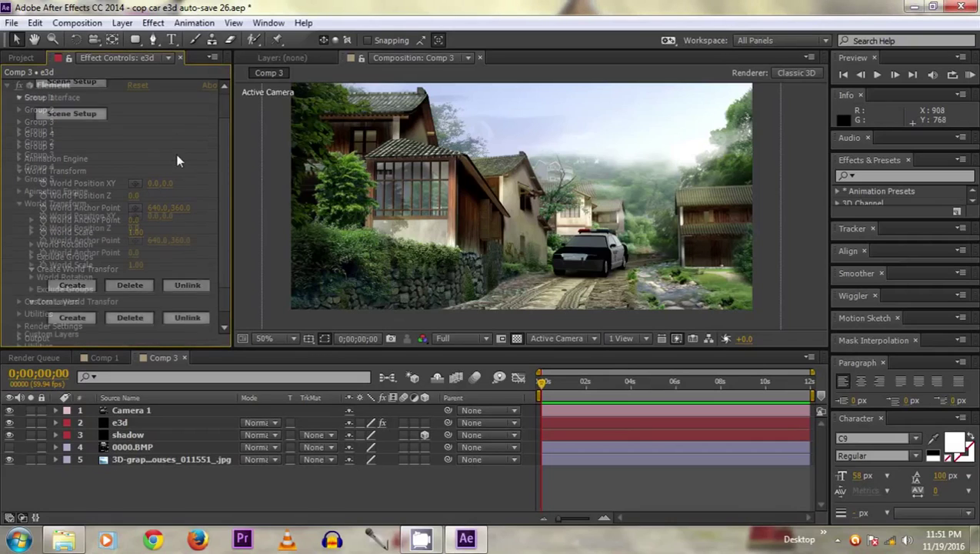
click(72, 286)
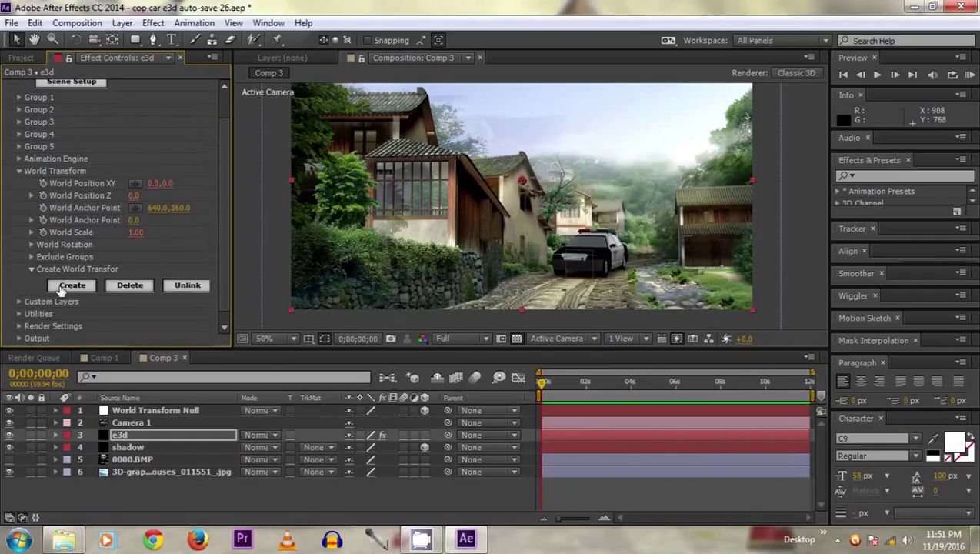
click(180, 410)
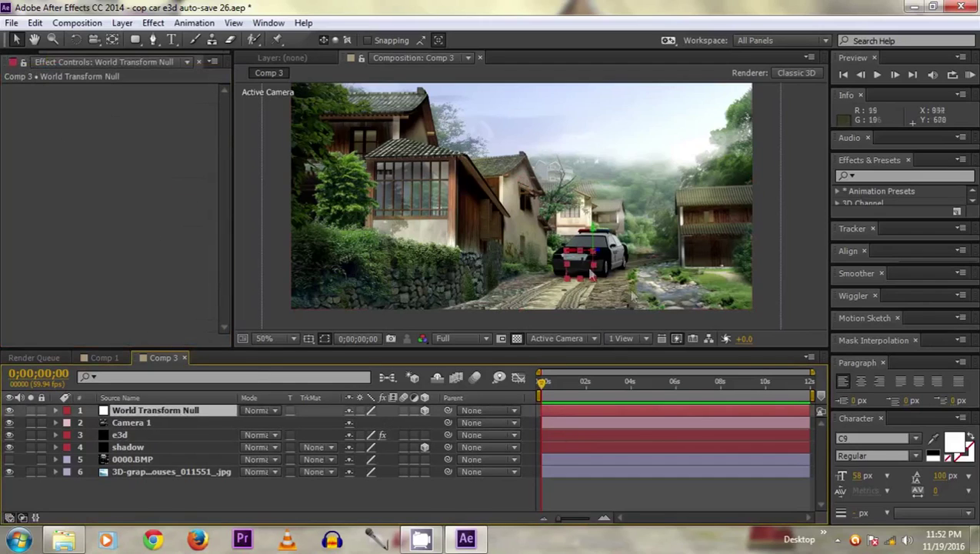
drag(587, 271, 539, 246)
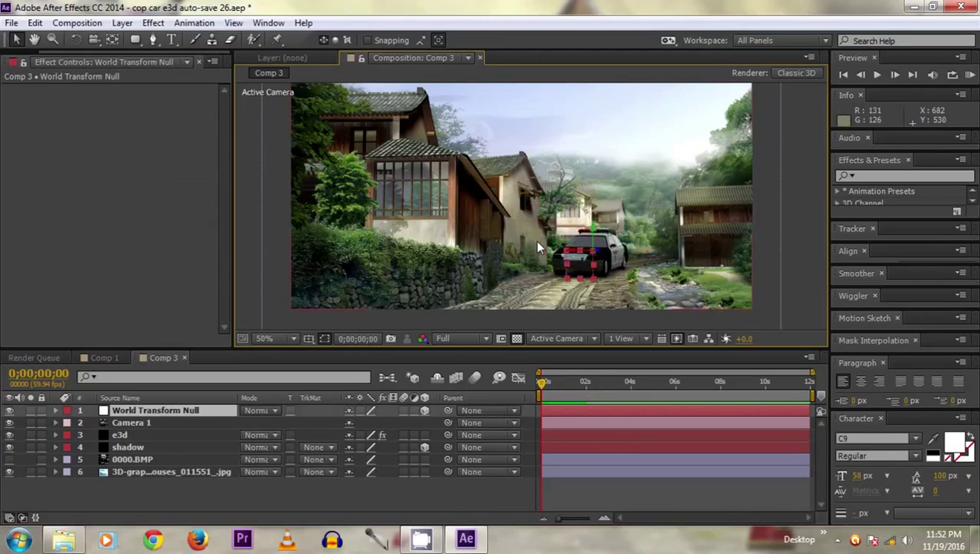
key(ctrl+s)
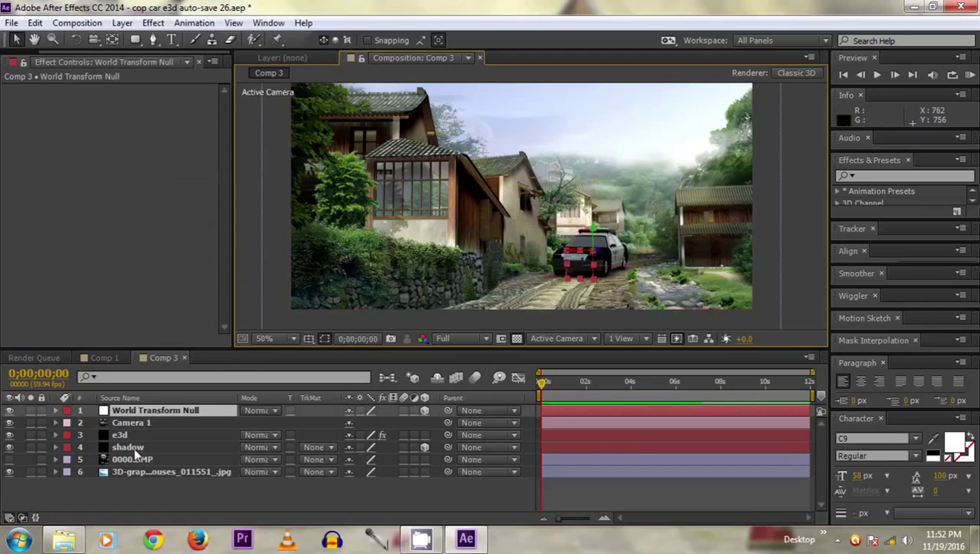
Parent the shadow layer to the World Transform Null and shift the car and shadow up the road.
click(127, 447)
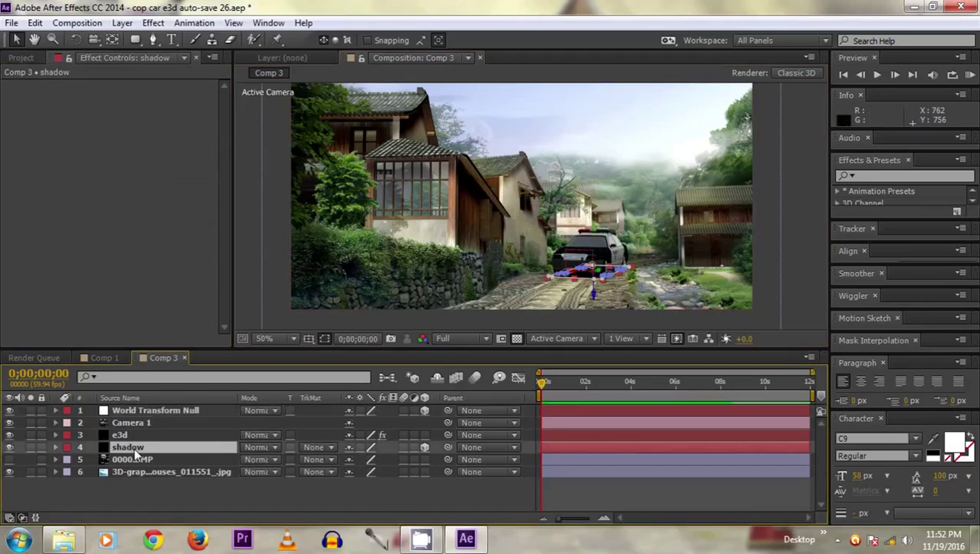
click(449, 448)
drag(451, 452, 154, 414)
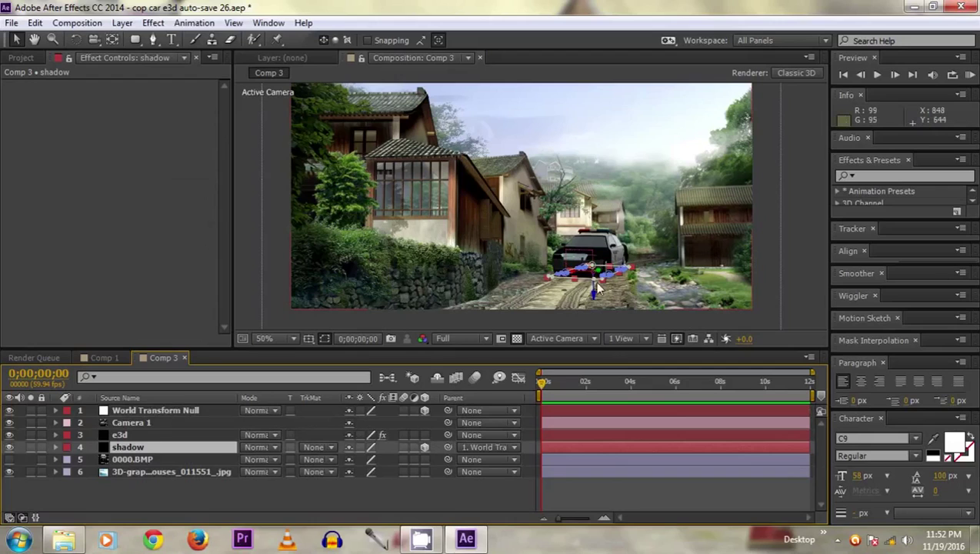
click(146, 410)
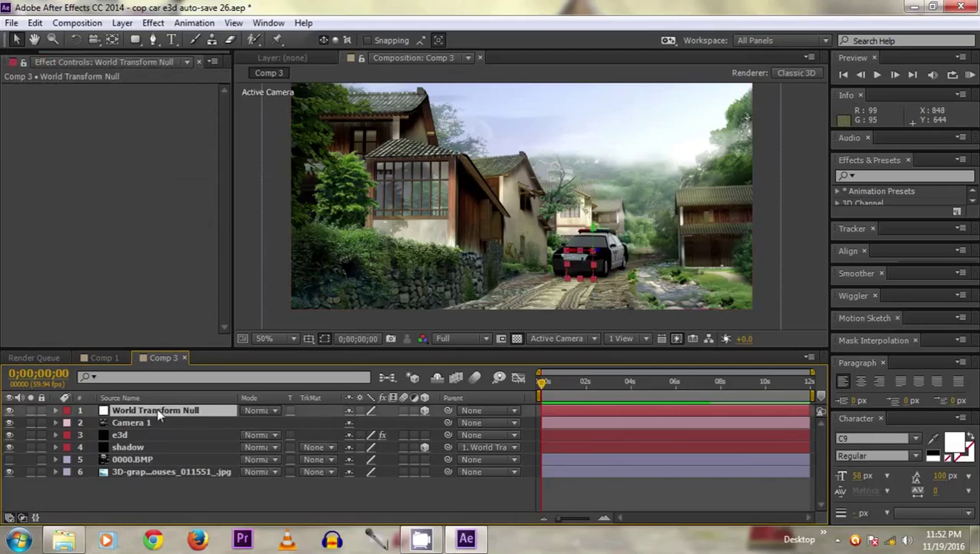
drag(624, 270, 602, 262)
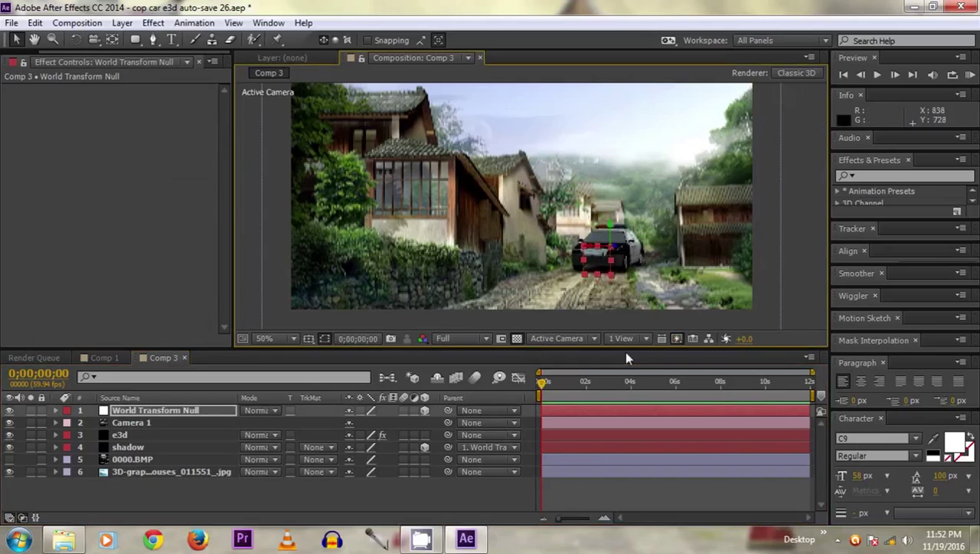
click(130, 412)
click(131, 412)
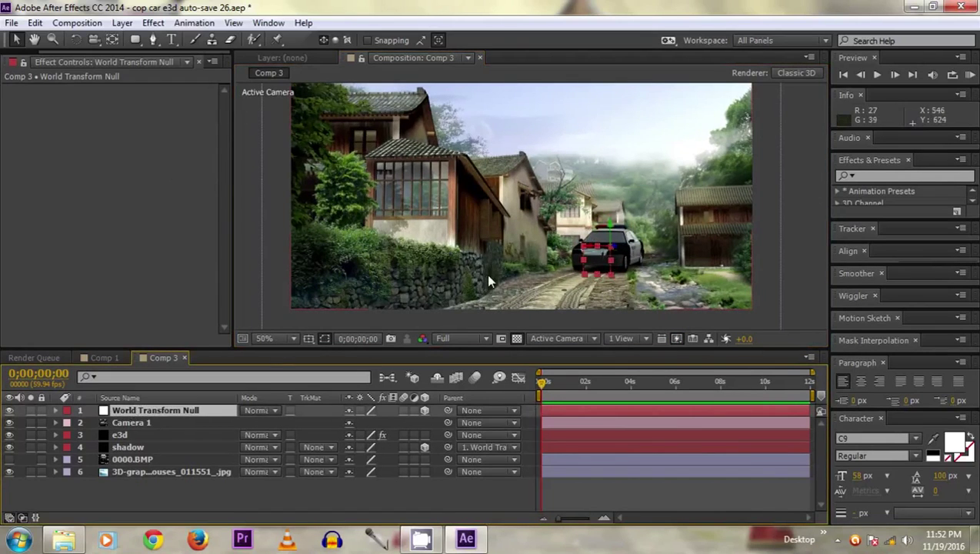
drag(485, 273, 498, 257)
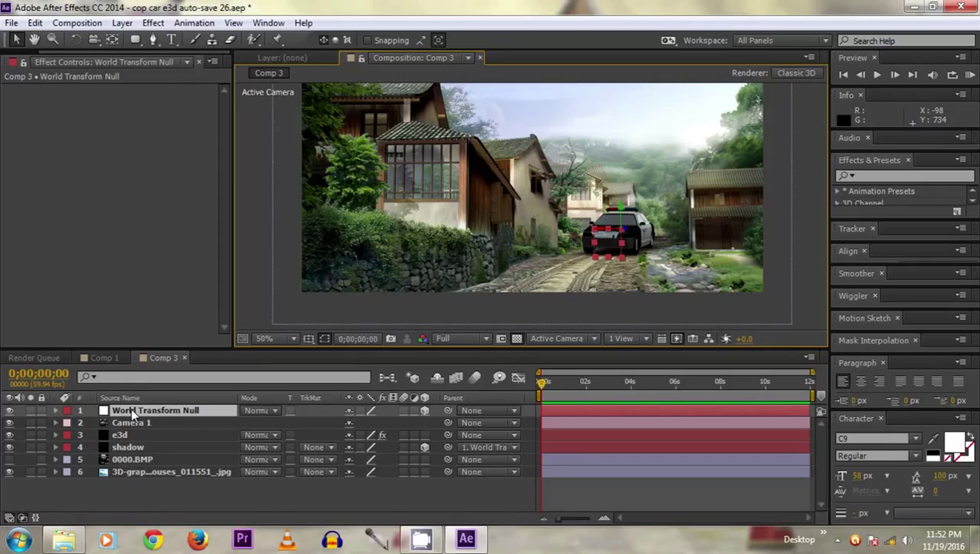
Keyframe the null's Position at frame 0, then move the car toward the camera at 0;00;02;00.
key(p)
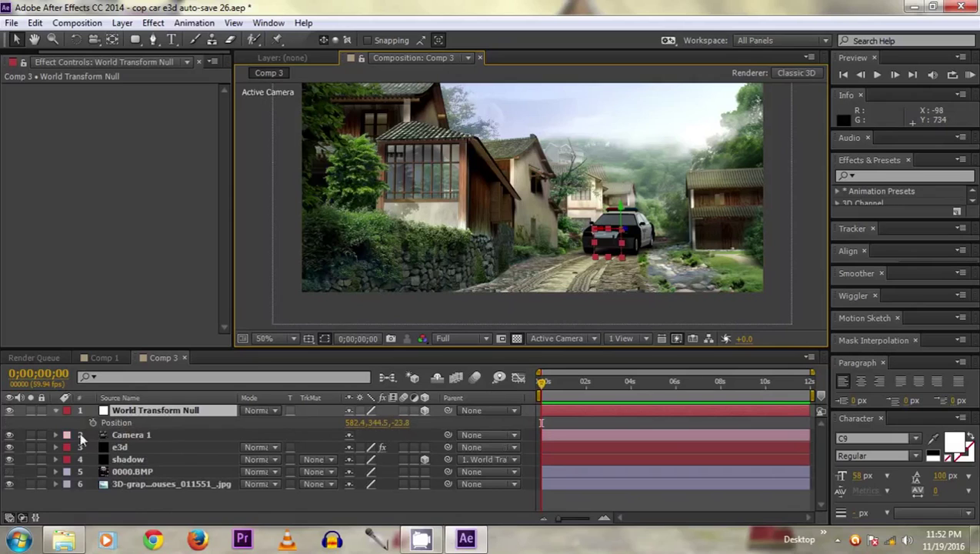
click(91, 423)
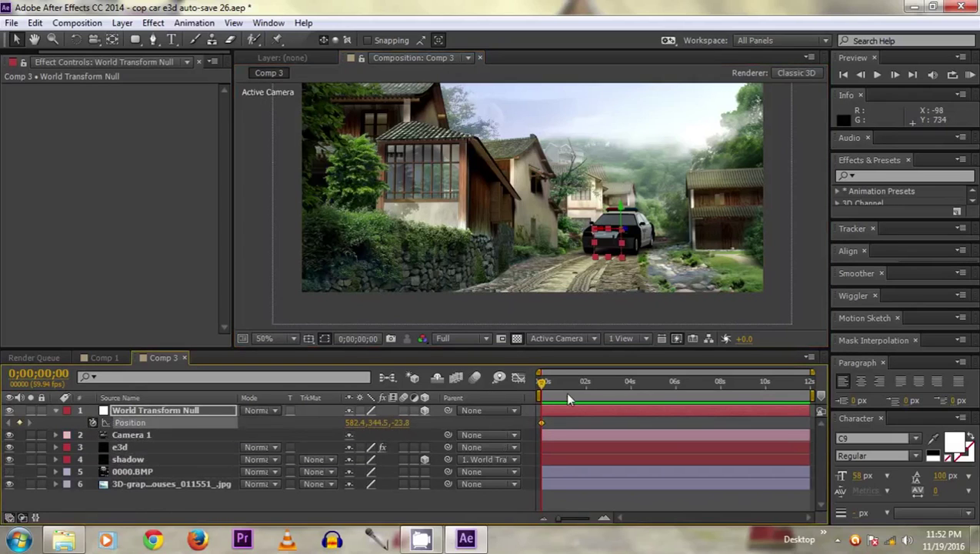
drag(550, 384, 586, 384)
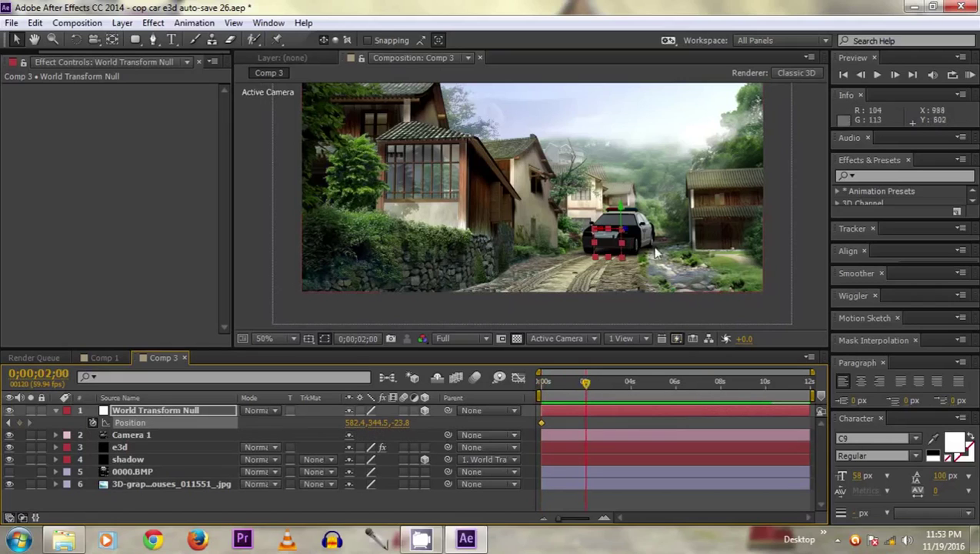
drag(623, 227, 407, 350)
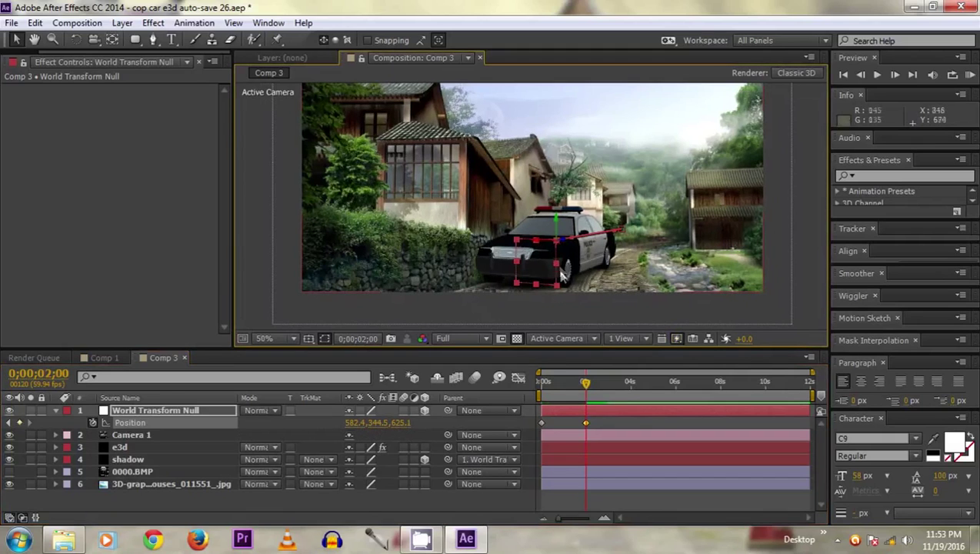
drag(549, 242, 565, 247)
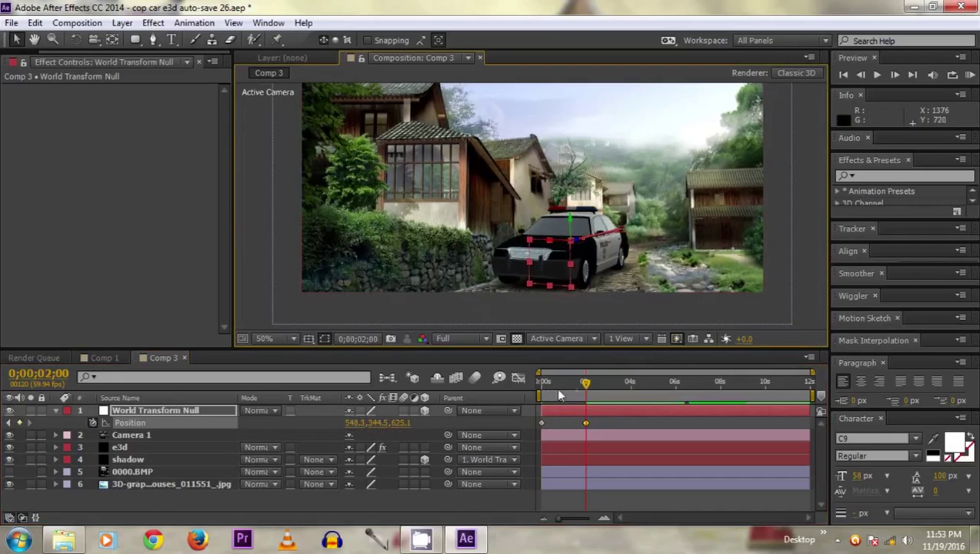
End the work area just past two seconds and preview the car driving forward.
drag(584, 383, 588, 386)
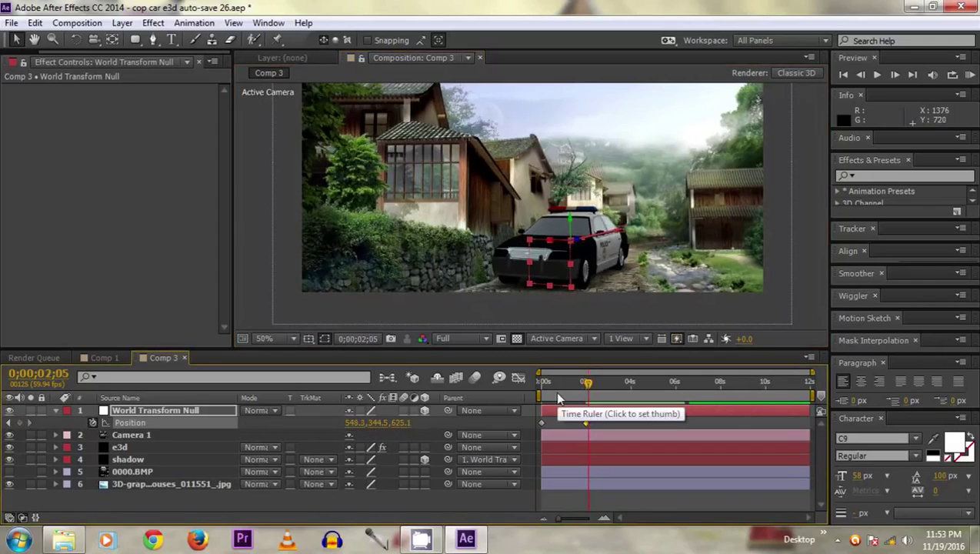
key(n)
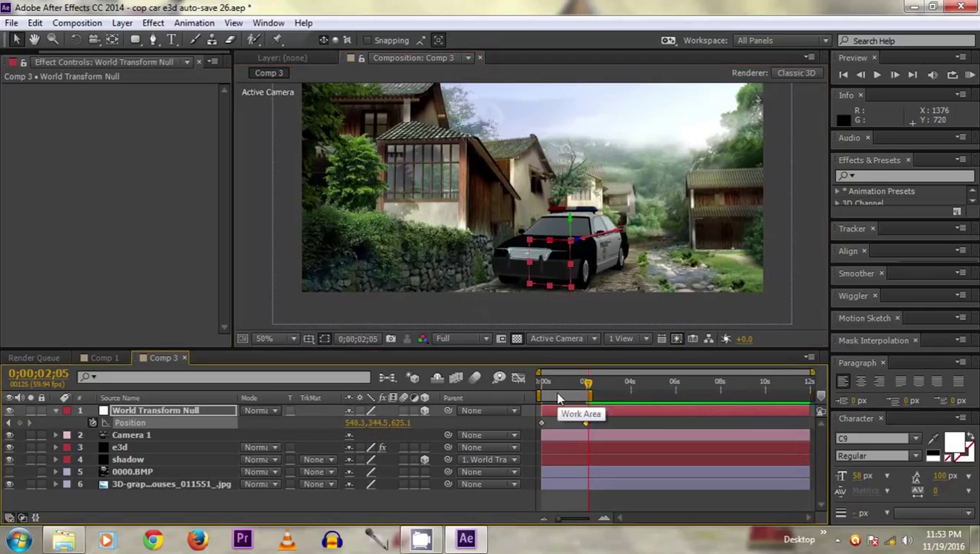
key(KP_0)
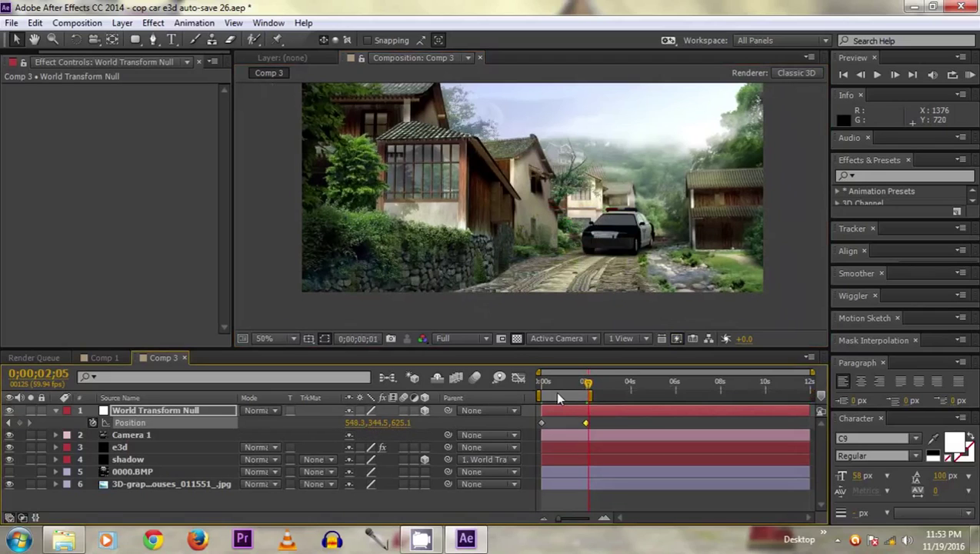
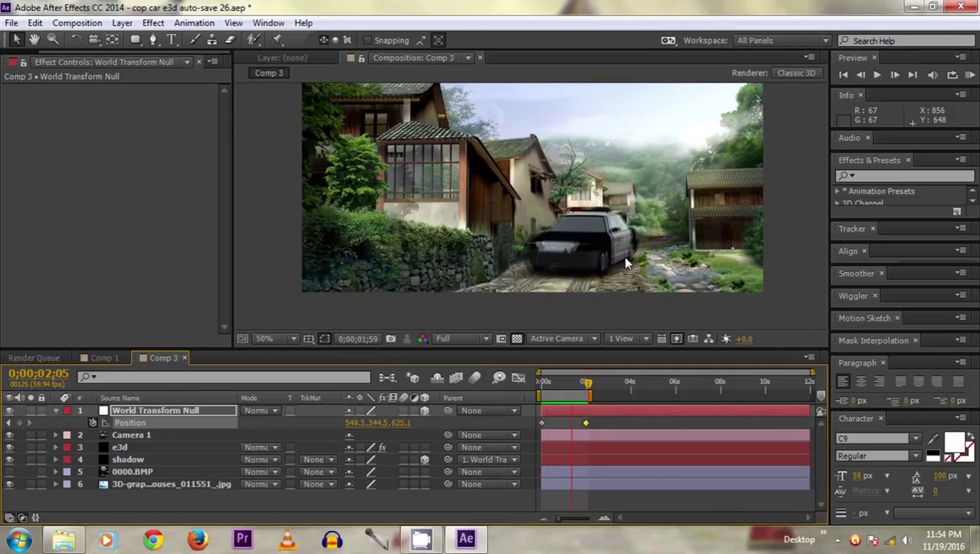
Stop the RAM preview and launch Element 3D Scene Setup from the e3d layer.
key(space)
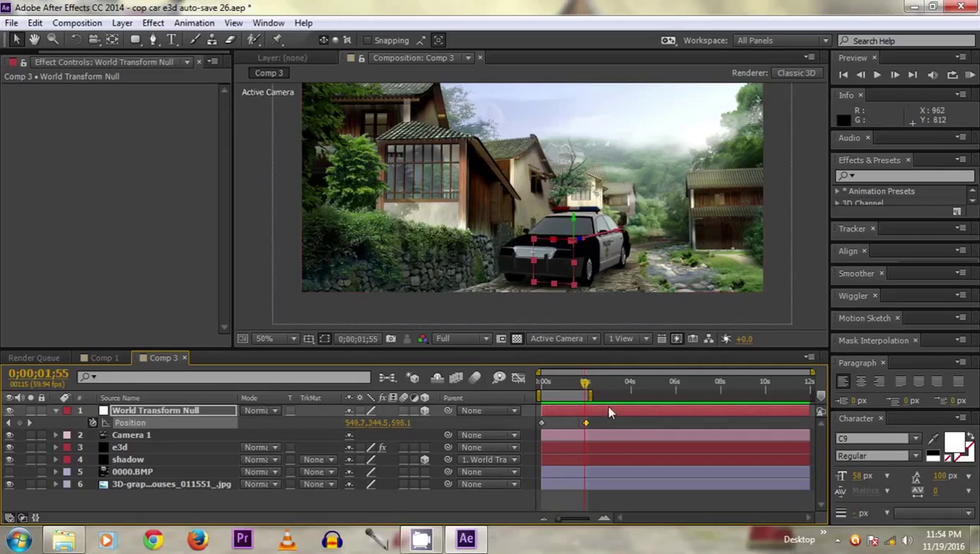
click(123, 446)
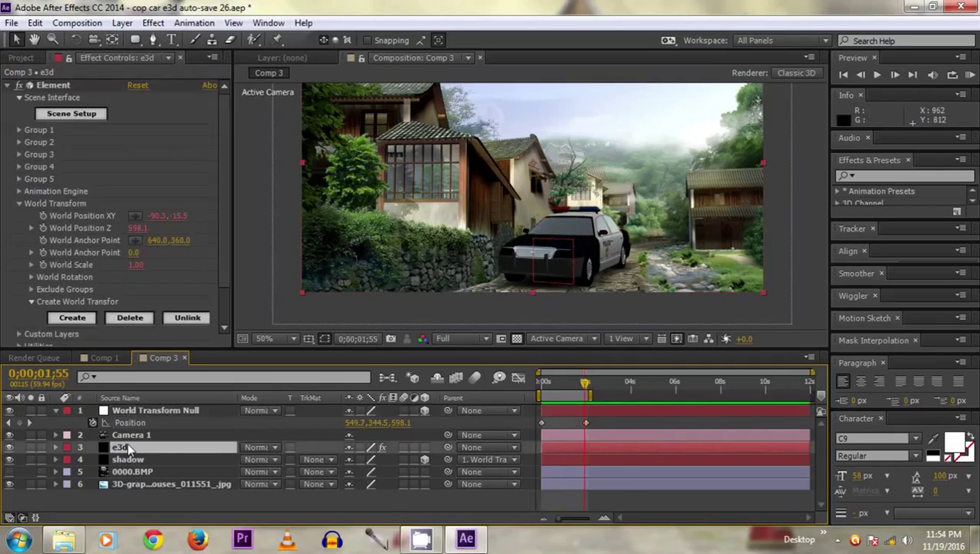
click(71, 114)
drag(373, 225, 290, 260)
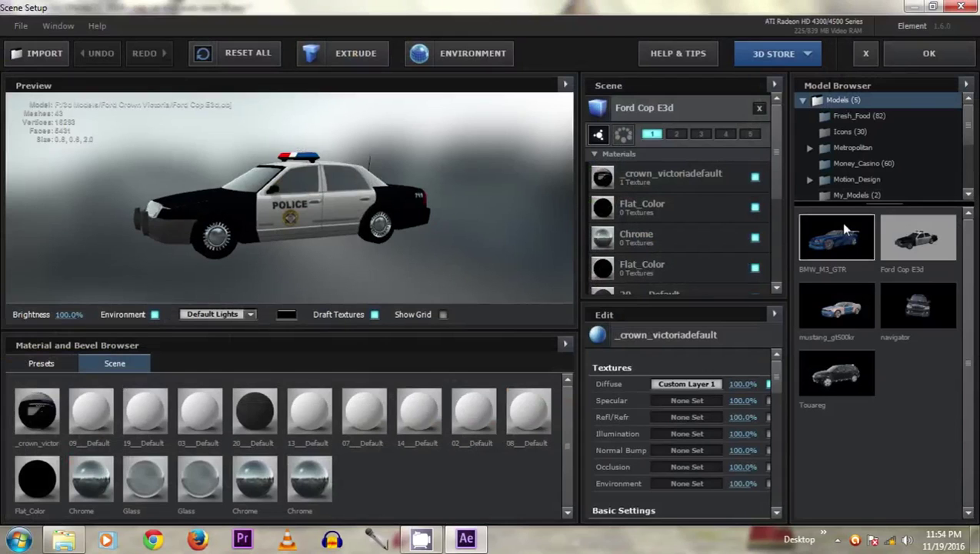
click(663, 207)
click(674, 183)
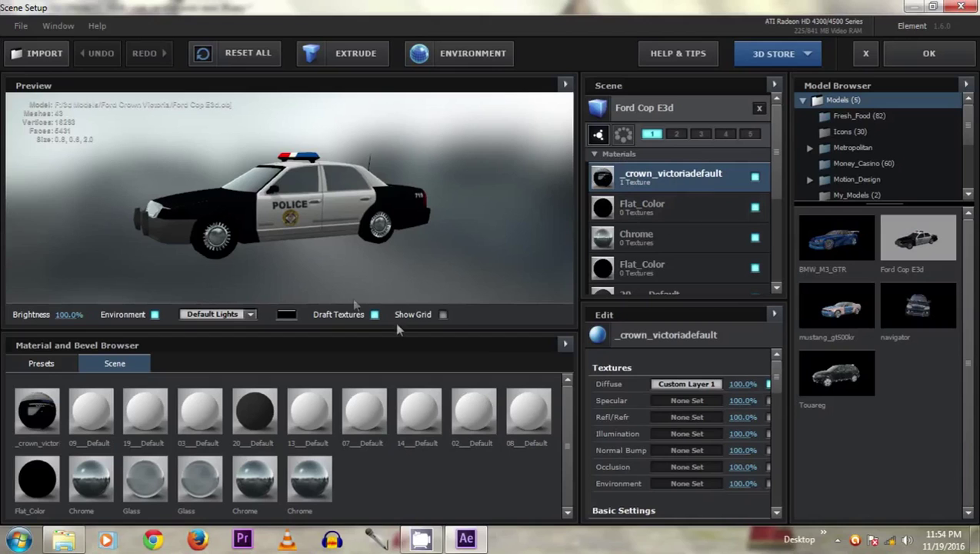
drag(198, 239, 392, 256)
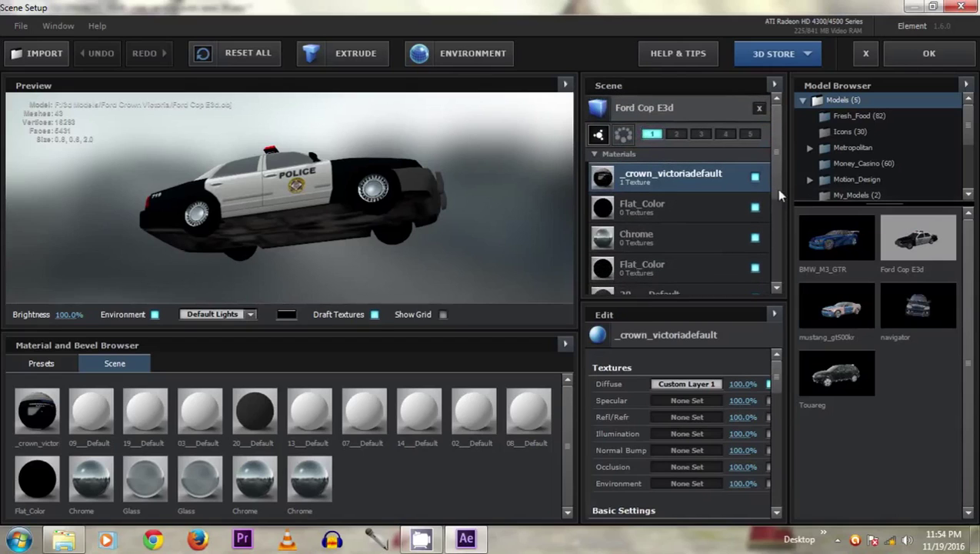
click(754, 177)
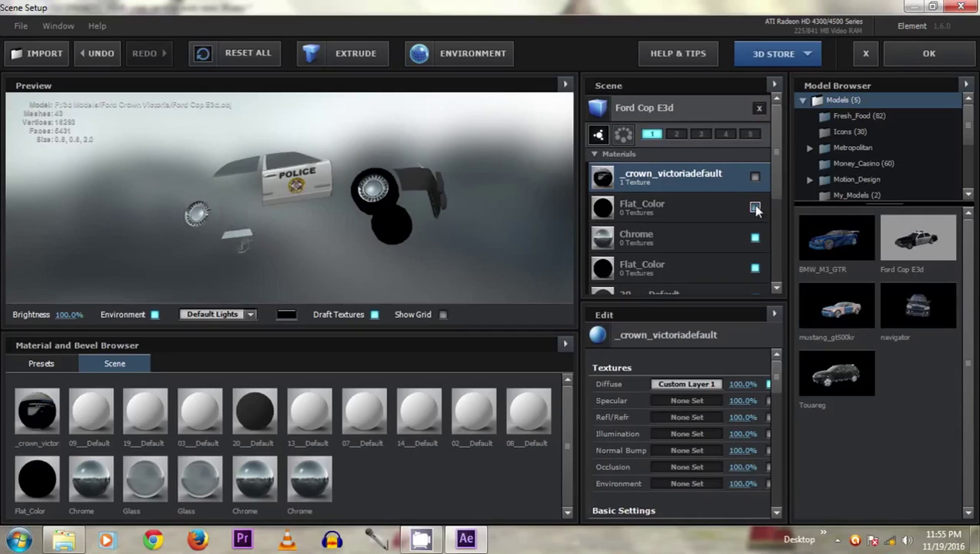
Hide the Chrome, front tire, 20_Default and second _crown_victoriadefault materials, restoring the rear tire.
click(754, 239)
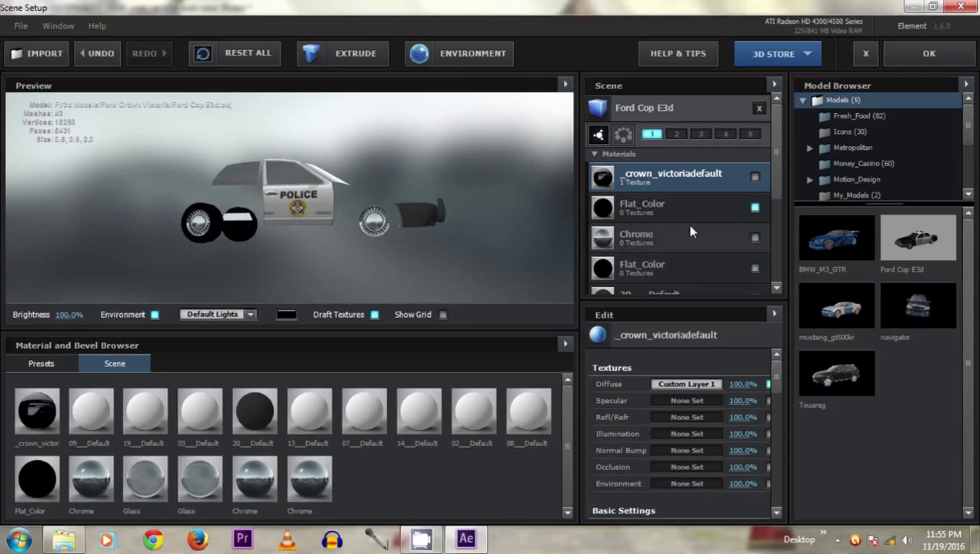
click(754, 268)
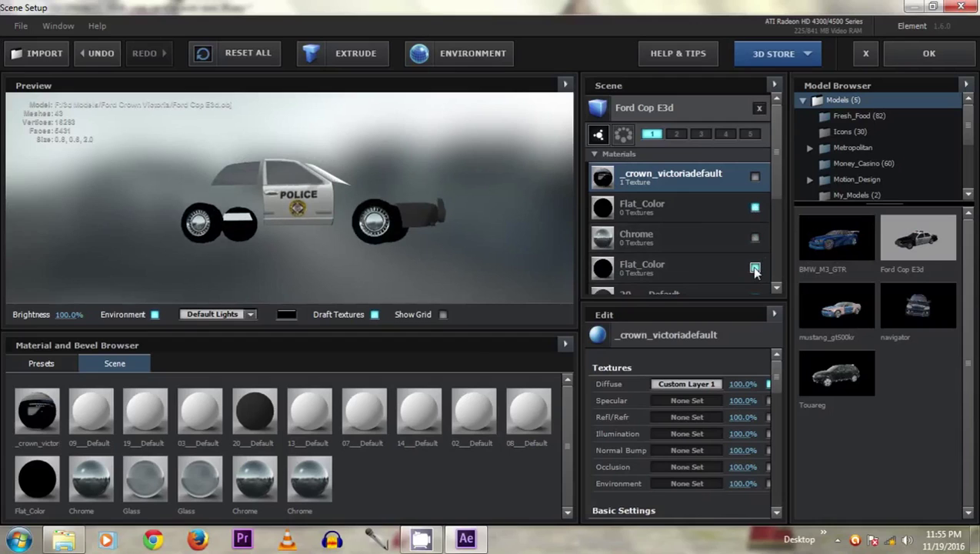
scroll(770, 172, down, 1)
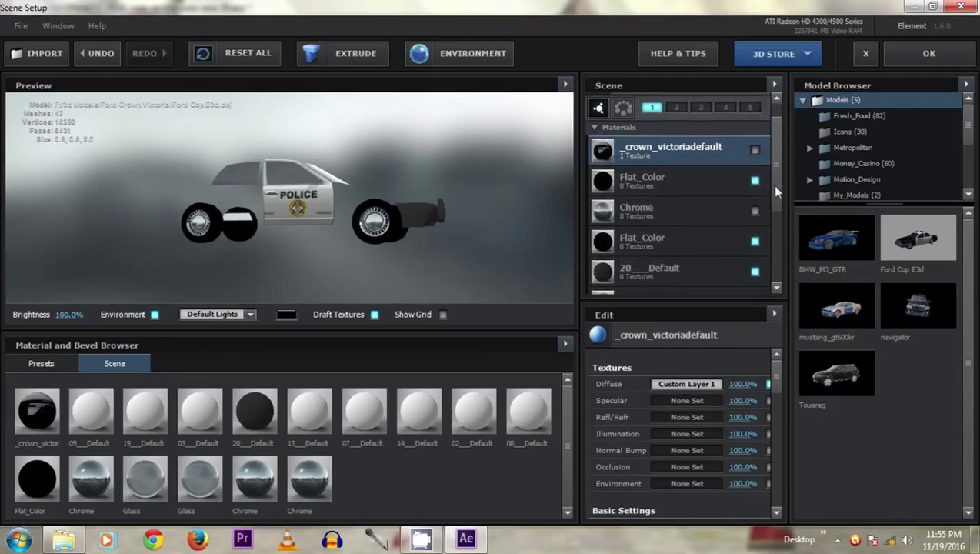
click(754, 181)
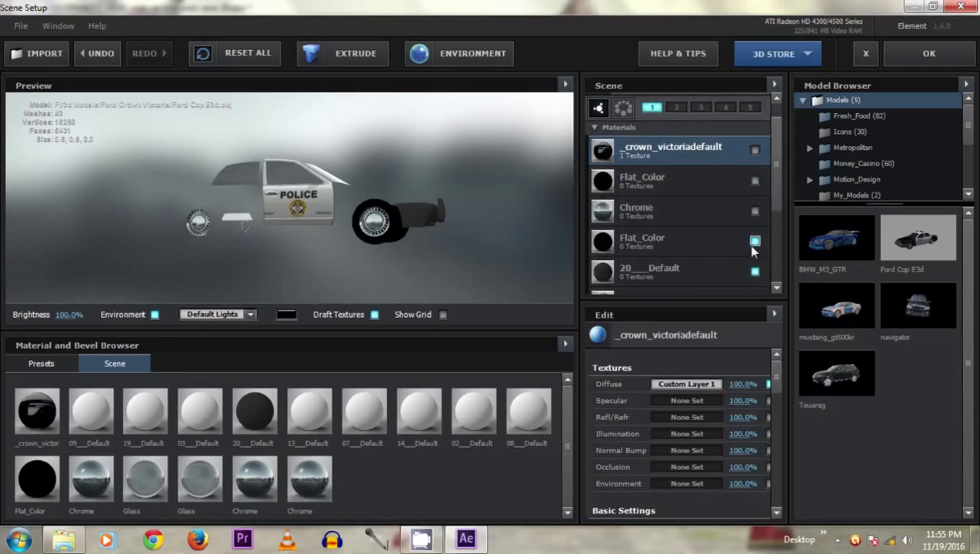
scroll(775, 194, down, 2)
click(755, 216)
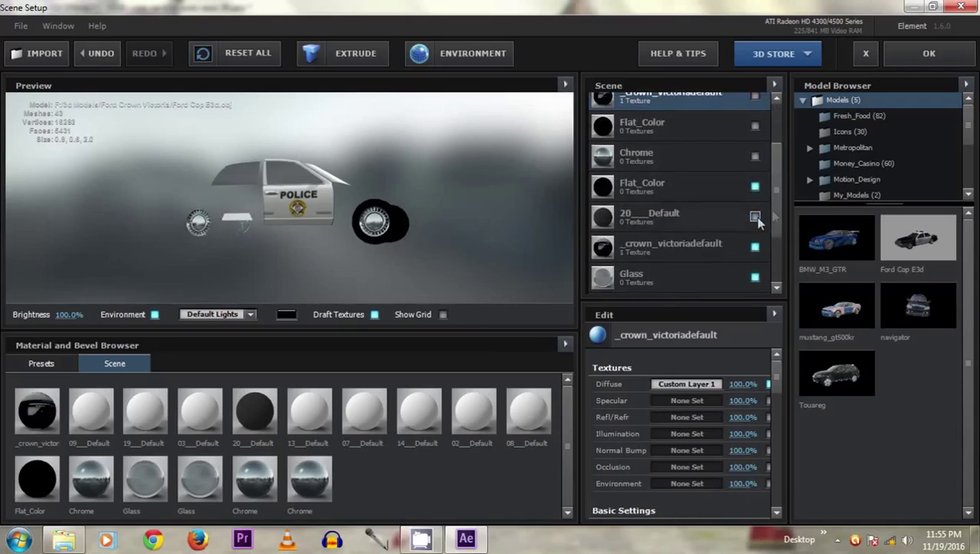
scroll(776, 213, down, 1)
click(755, 206)
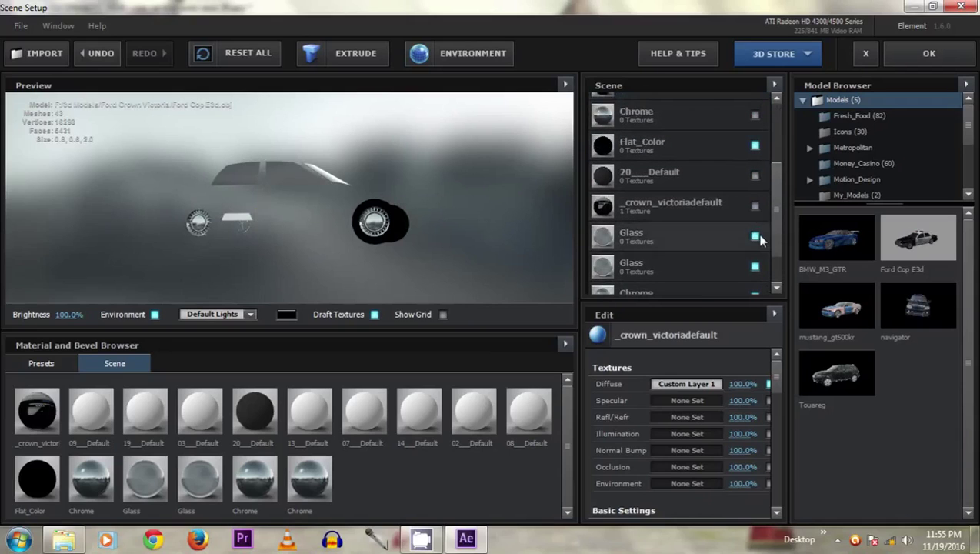
Hide both Glass materials and the second Chrome, keeping the right hub, and orbit to check the wheels.
click(754, 236)
click(754, 267)
scroll(774, 246, down, 1)
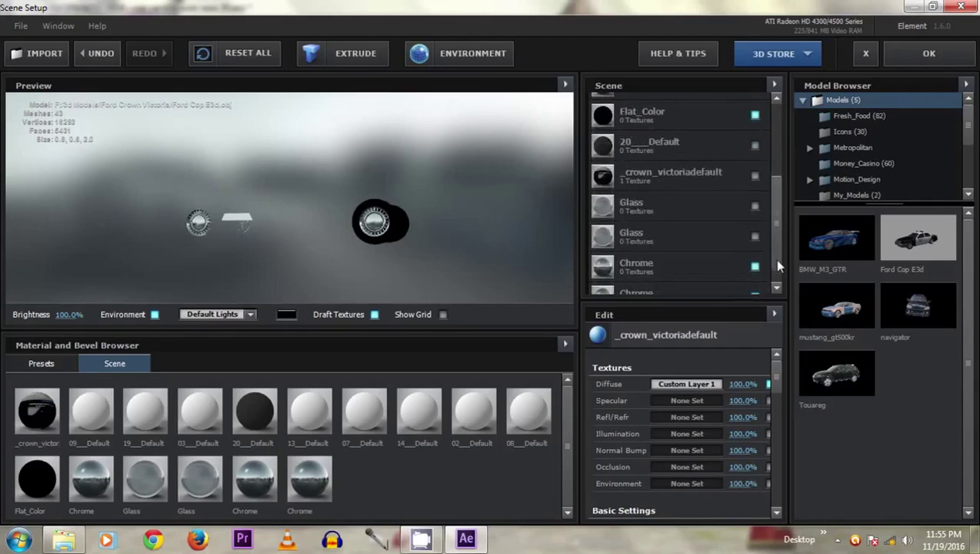
scroll(775, 261, down, 1)
click(754, 246)
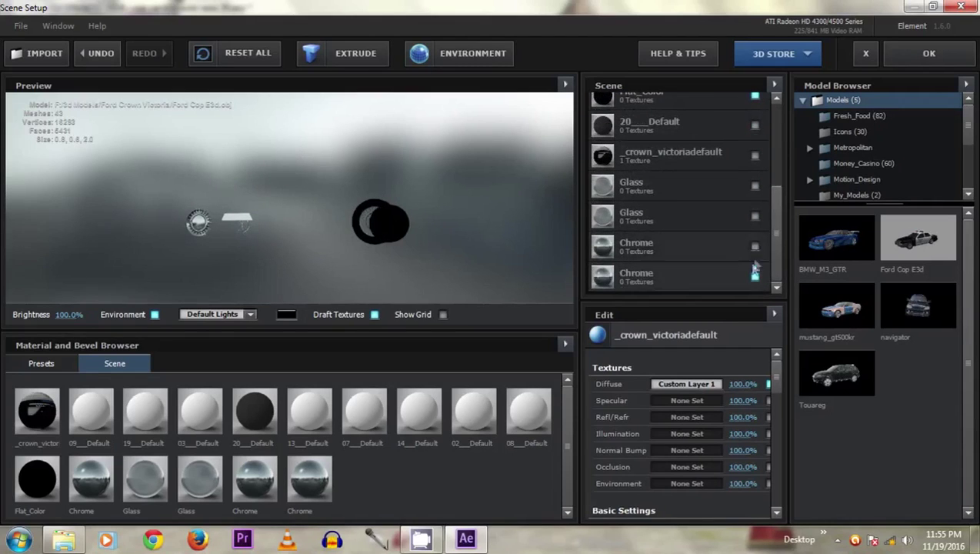
click(753, 246)
click(754, 274)
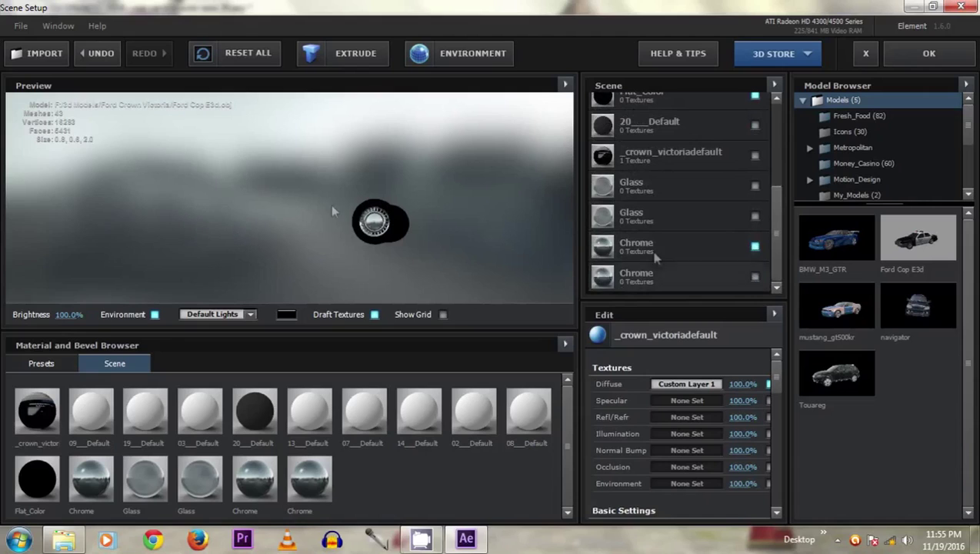
drag(328, 214, 271, 230)
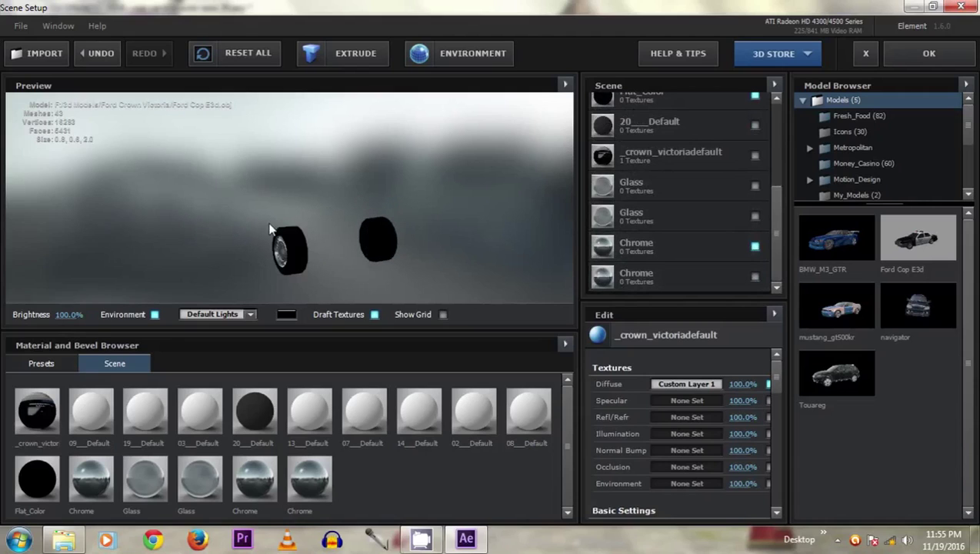
mouse_move(186, 219)
mouse_down()
mouse_move(266, 217)
mouse_move(153, 218)
mouse_move(177, 211)
mouse_up()
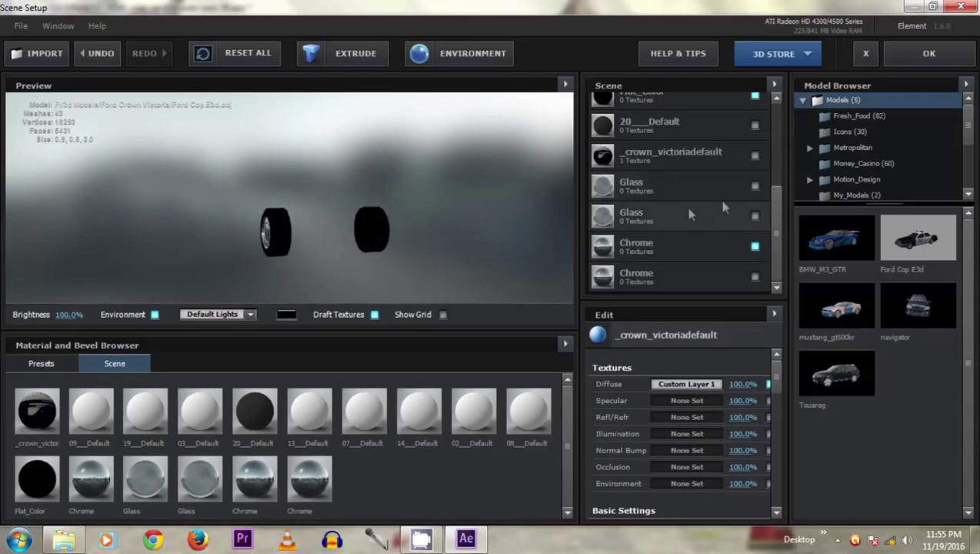
drag(775, 198, 778, 111)
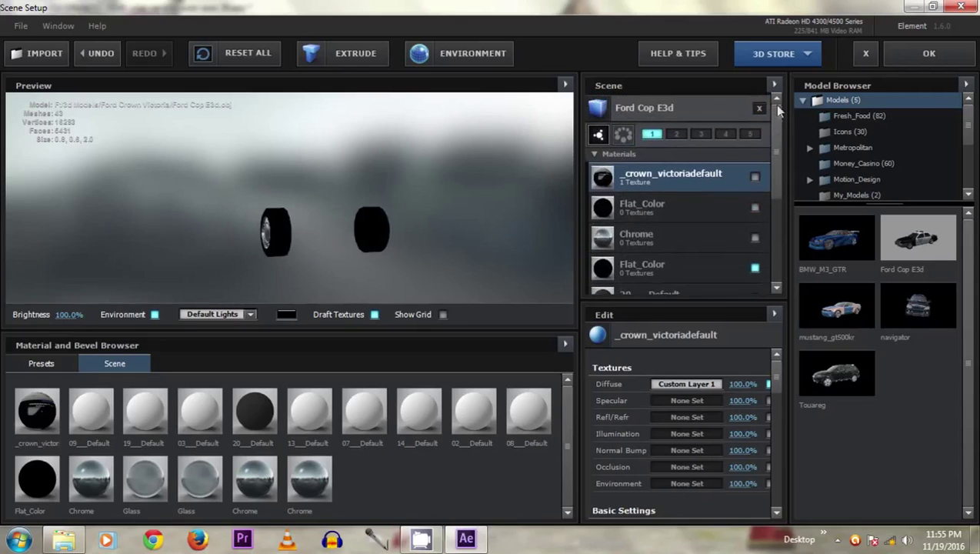
click(649, 111)
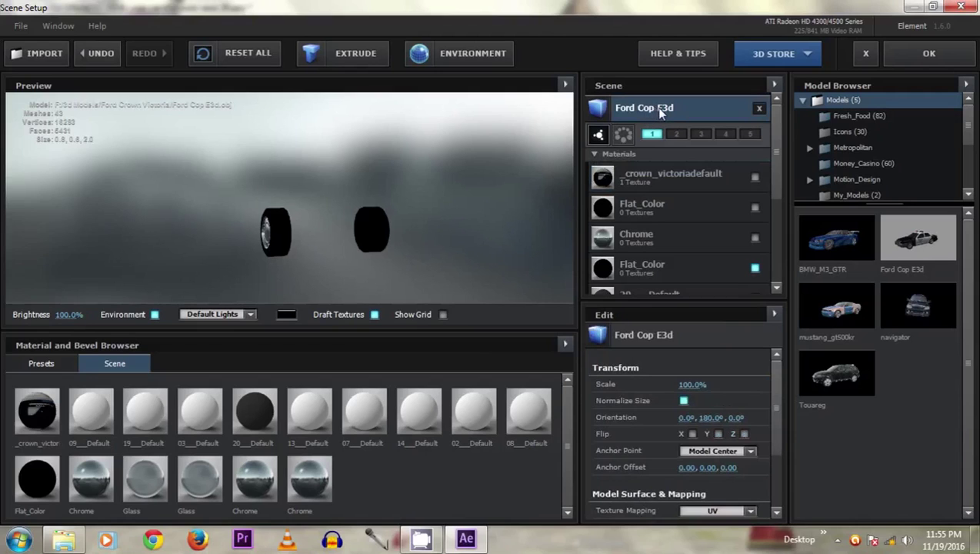
Duplicate the Ford Cop E3d model, adding a second copy to the Scene list.
right_click(661, 112)
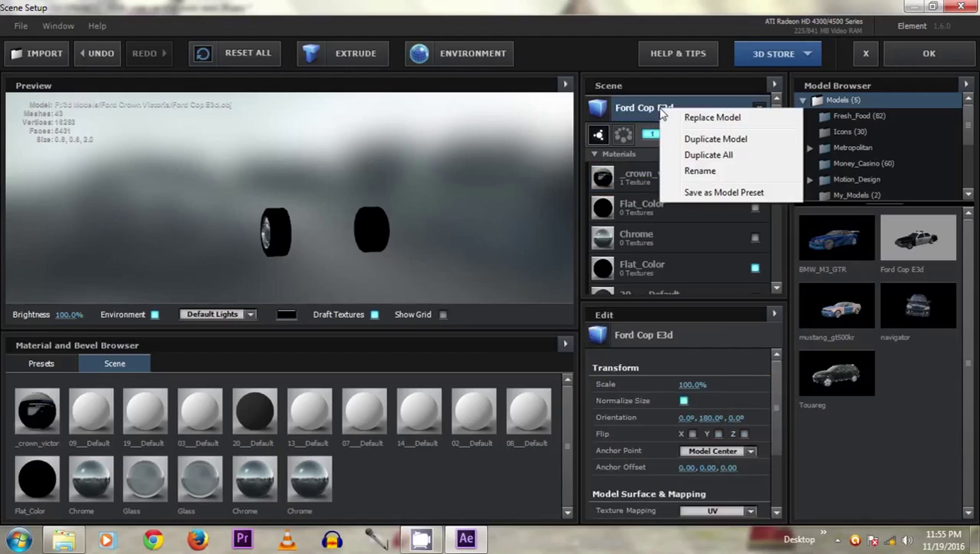
click(706, 141)
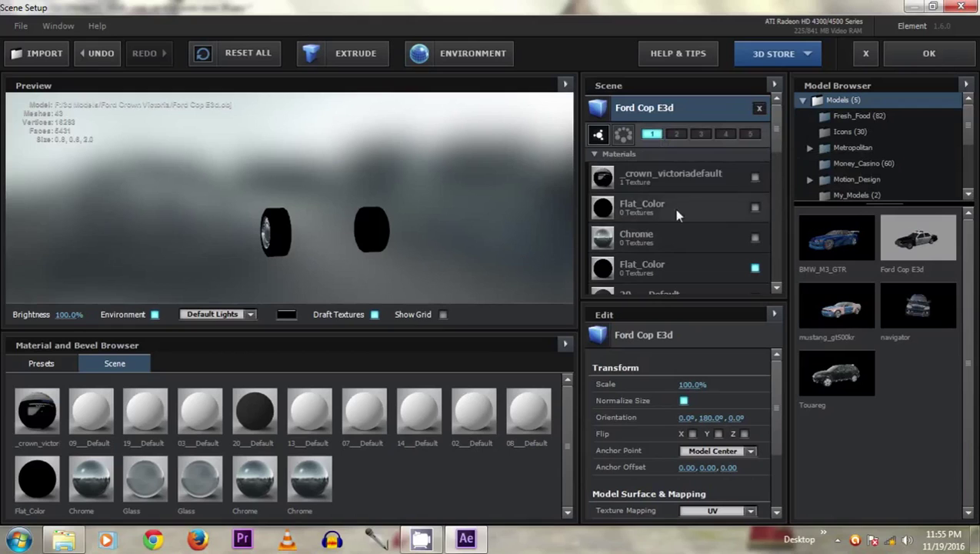
mouse_move(776, 136)
mouse_down()
mouse_move(780, 281)
mouse_move(766, 139)
mouse_up()
scroll(762, 139, down, 5)
scroll(765, 116, up, 5)
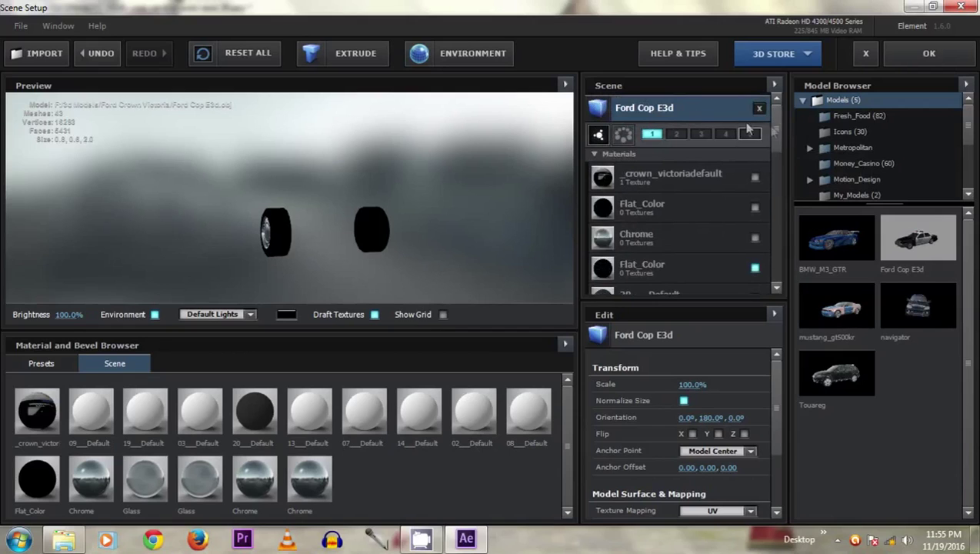
drag(773, 126, 779, 187)
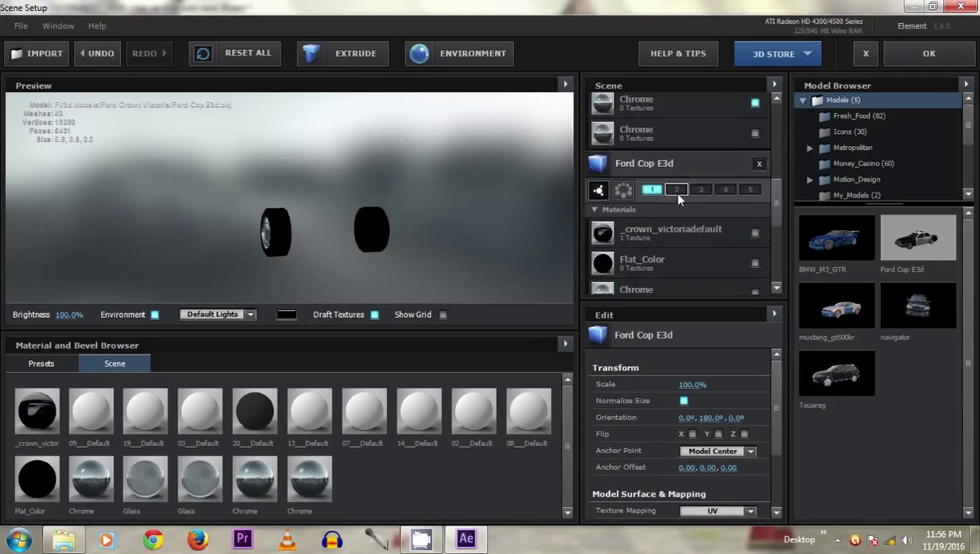
Assign the copied model to group 2 and keep the original model in group 1.
click(677, 190)
click(651, 190)
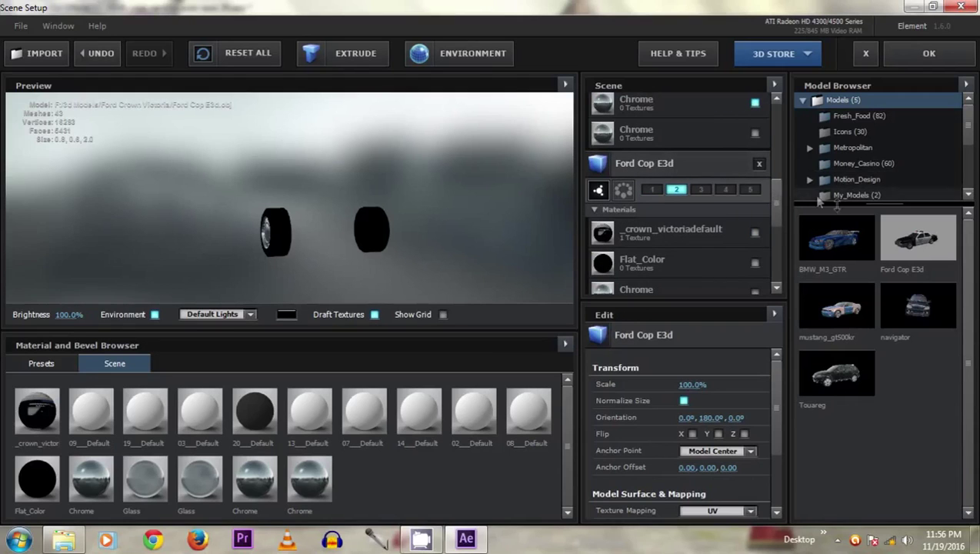
drag(777, 202, 777, 116)
click(651, 134)
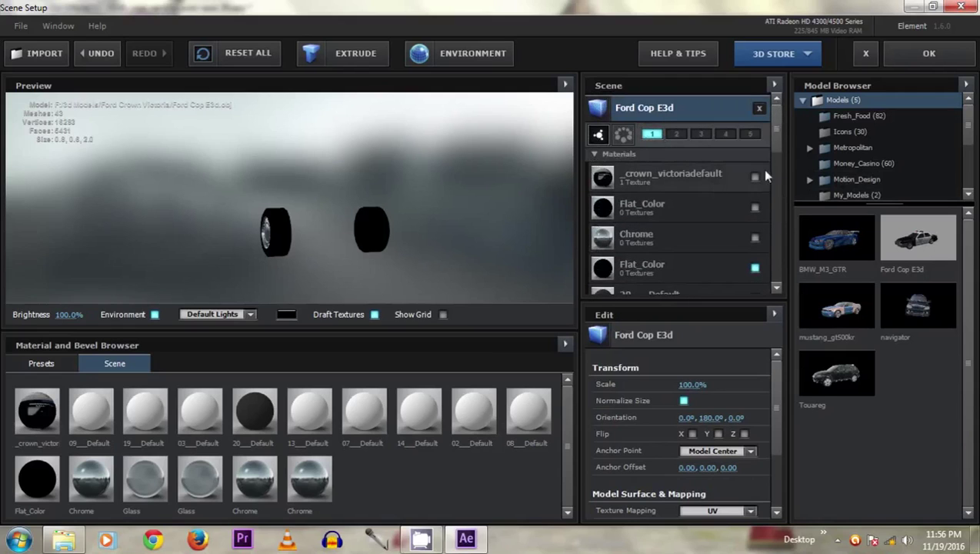
drag(775, 134, 775, 150)
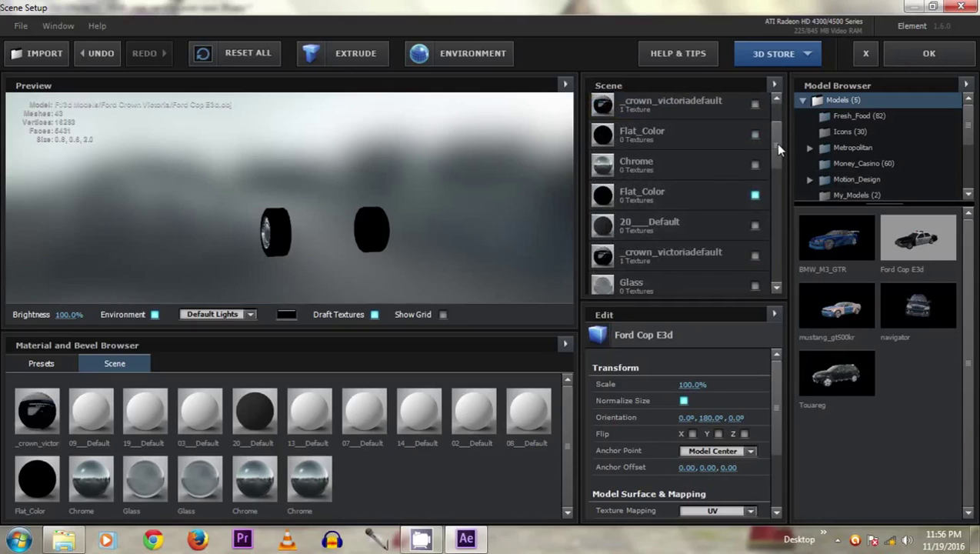
drag(773, 143, 775, 218)
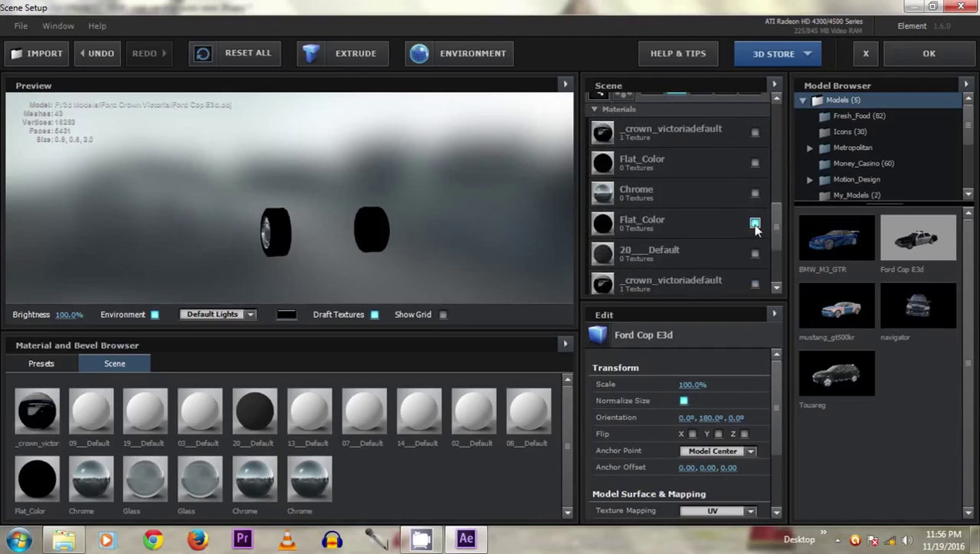
drag(773, 212, 784, 248)
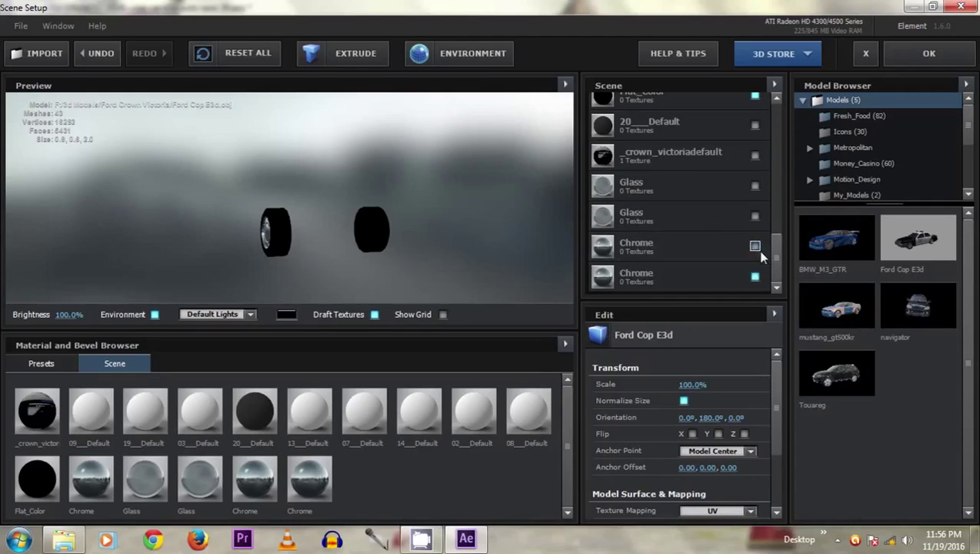
scroll(765, 231, up, 3)
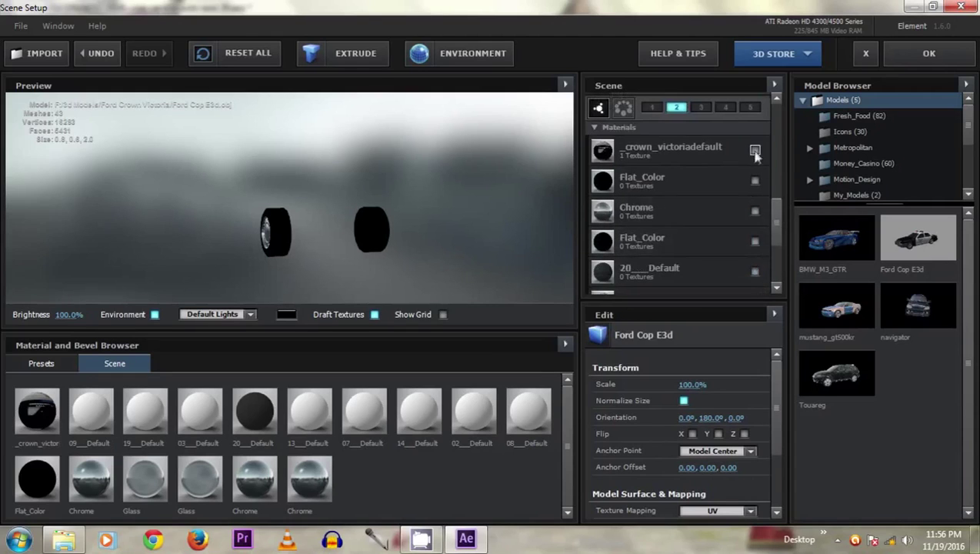
drag(776, 209, 775, 139)
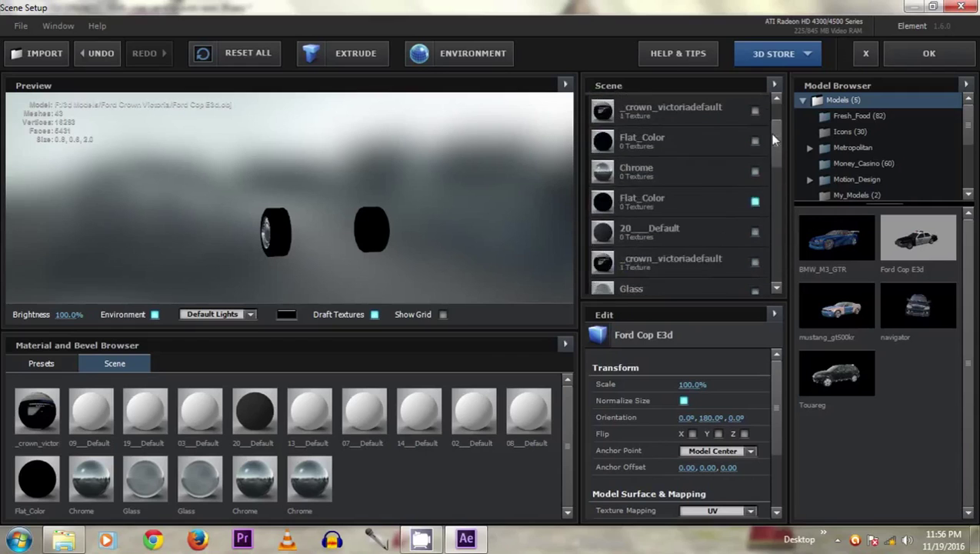
scroll(660, 175, down, 5)
Leave only Flat_Color and the second Chrome material enabled in the copy, showing a single wheel.
click(754, 165)
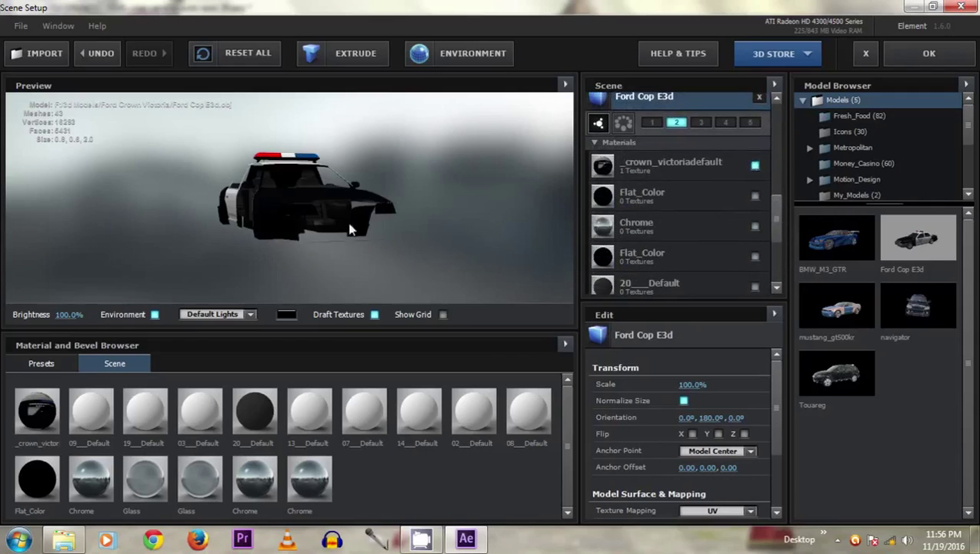
click(755, 195)
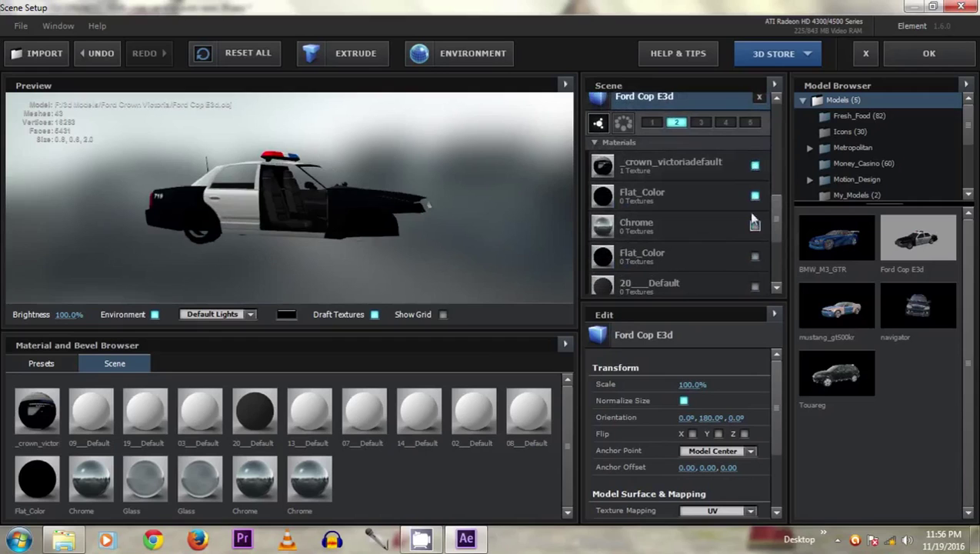
click(754, 165)
scroll(782, 250, down, 3)
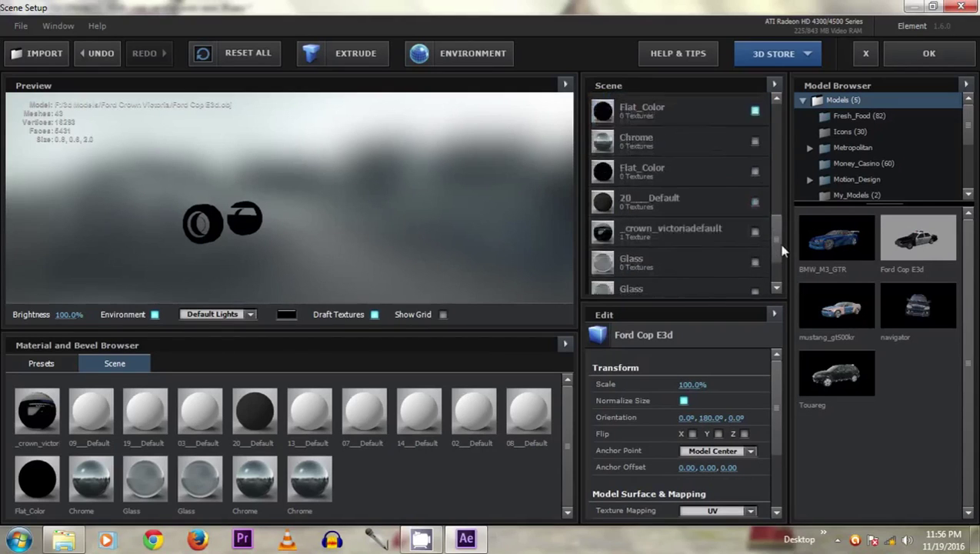
click(755, 224)
click(754, 224)
scroll(754, 285, down, 3)
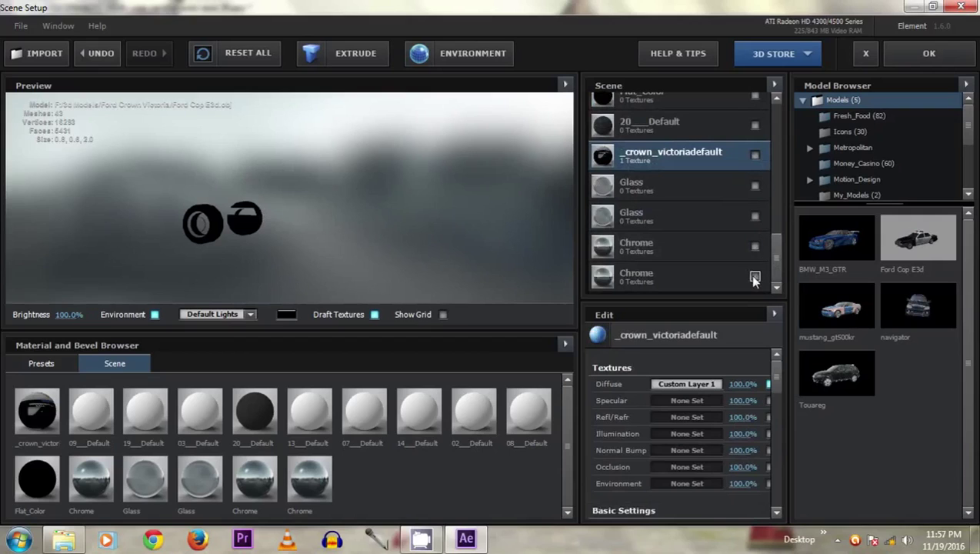
click(754, 276)
mouse_move(255, 235)
mouse_down()
mouse_move(137, 248)
mouse_move(81, 233)
mouse_move(269, 249)
mouse_up()
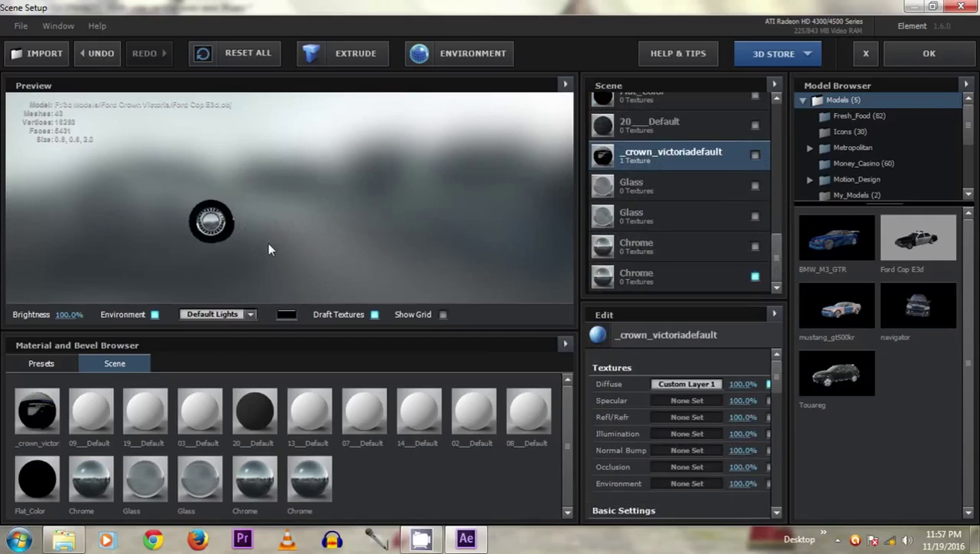
scroll(775, 247, up, 5)
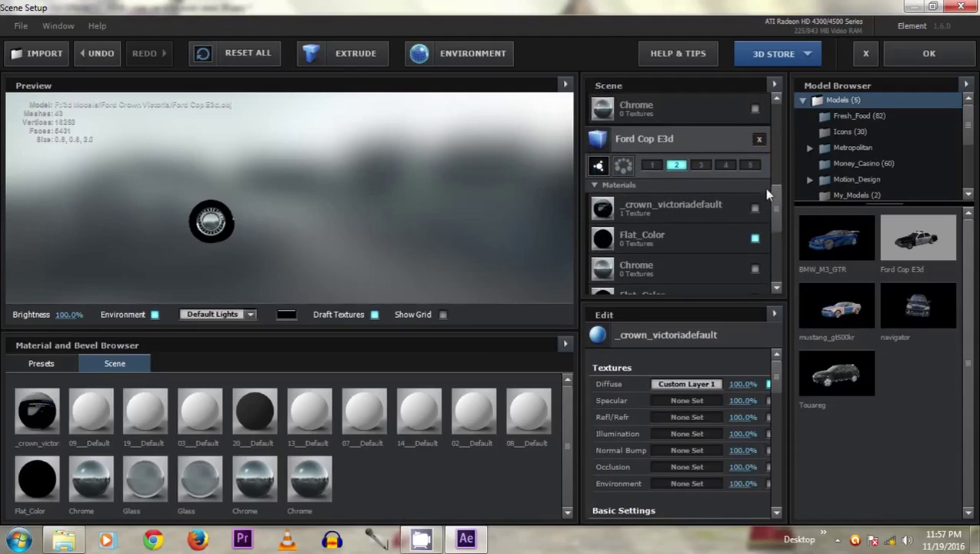
drag(771, 190, 785, 256)
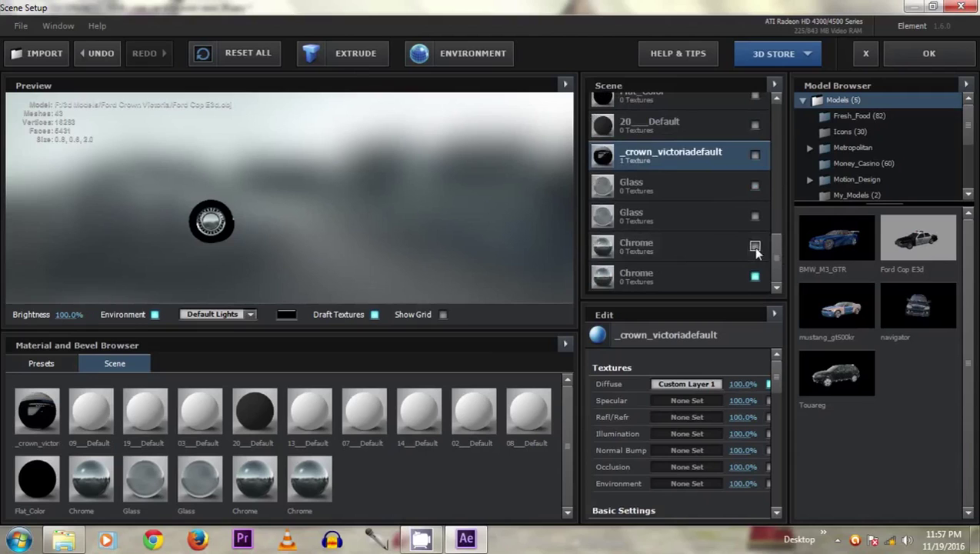
drag(782, 250, 778, 196)
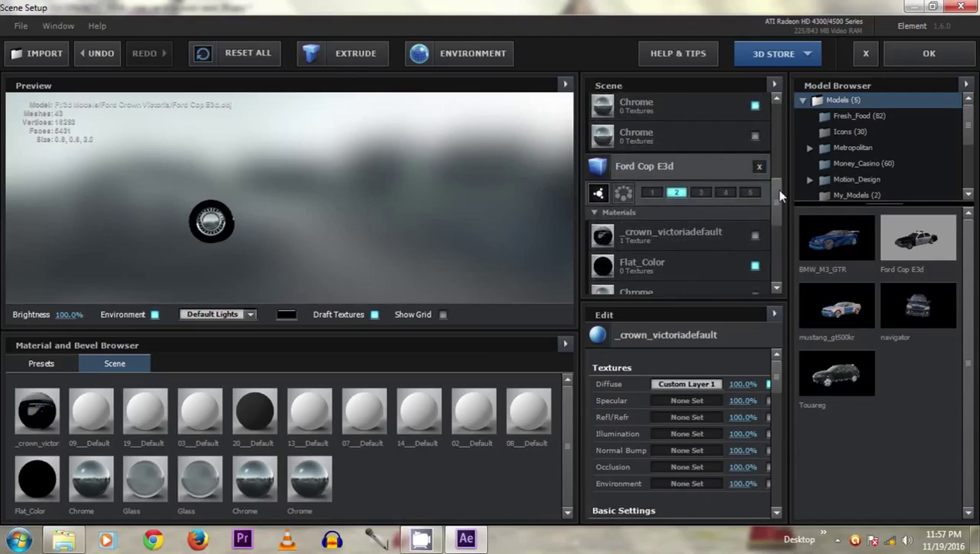
right_click(661, 168)
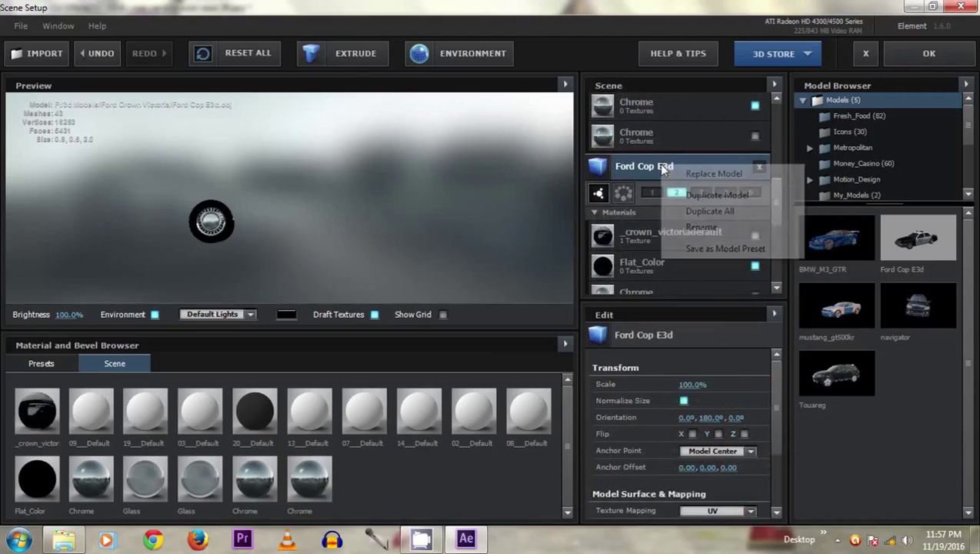
Duplicate Ford Cop E3d into group 3, turning off Flat_Color and enabling the body material.
click(701, 197)
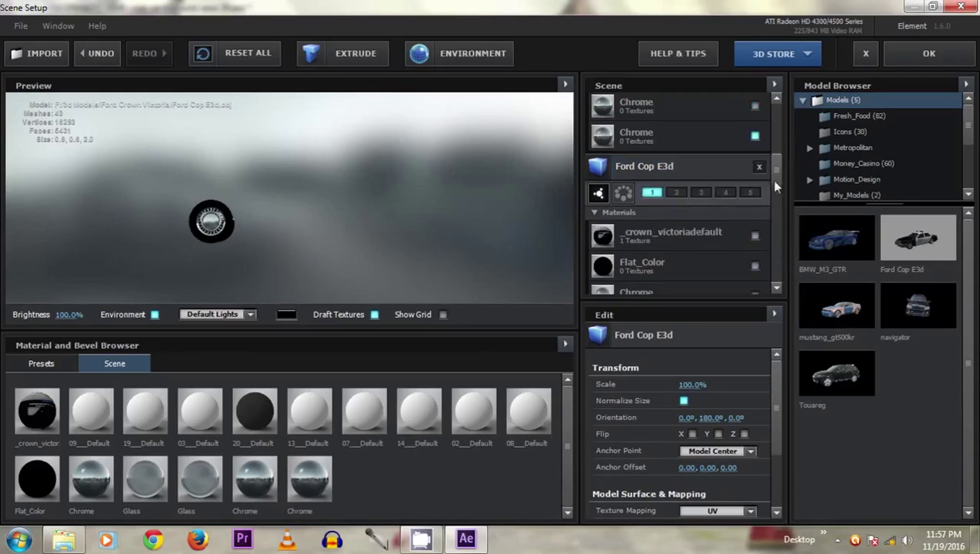
drag(779, 177, 788, 240)
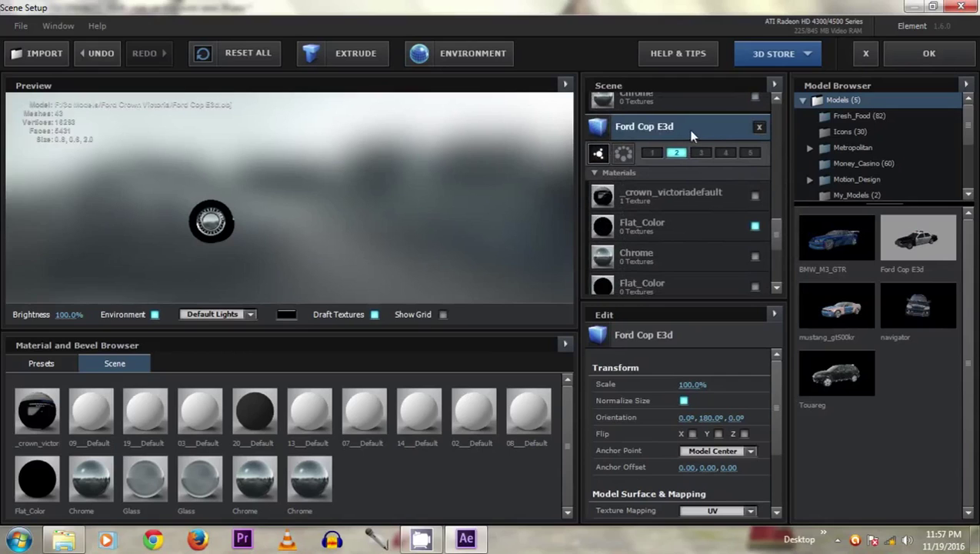
click(699, 154)
drag(774, 225, 780, 237)
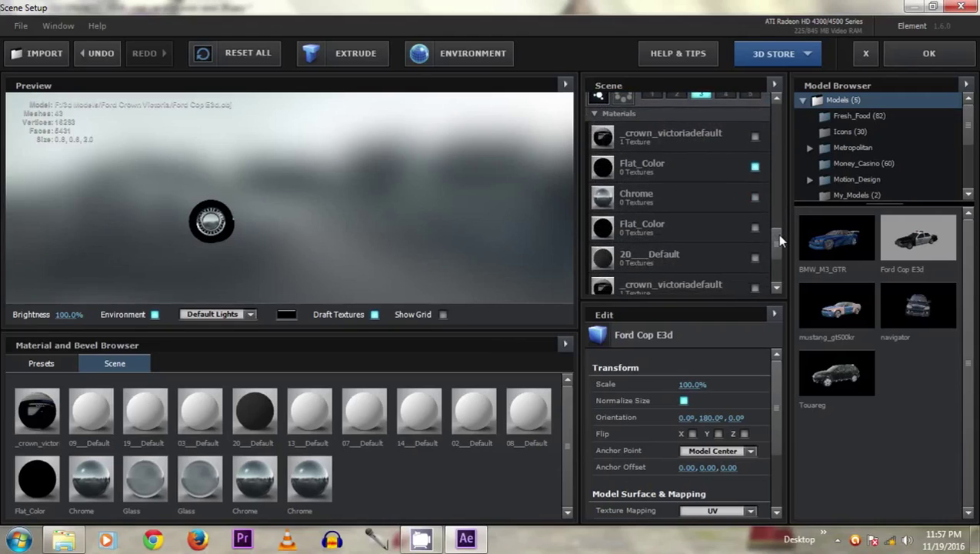
click(754, 168)
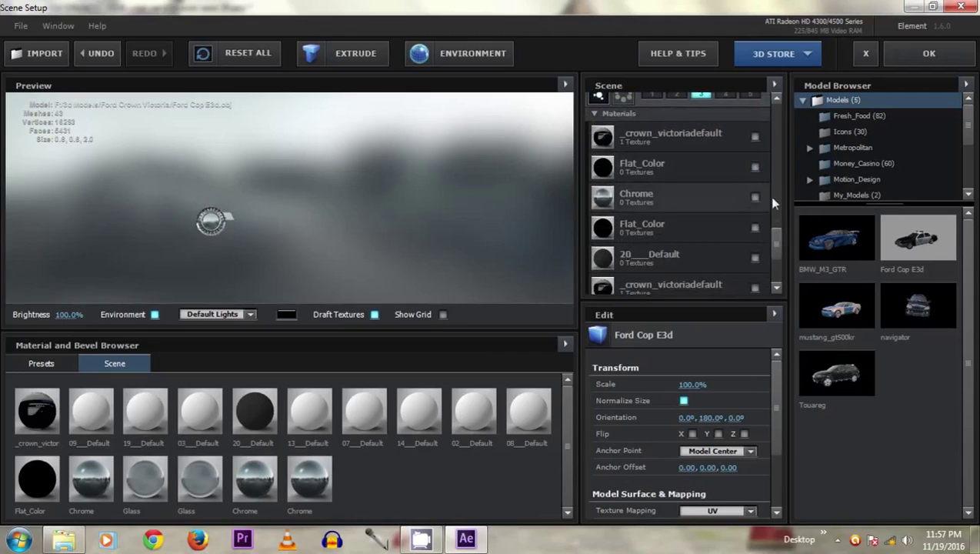
click(754, 136)
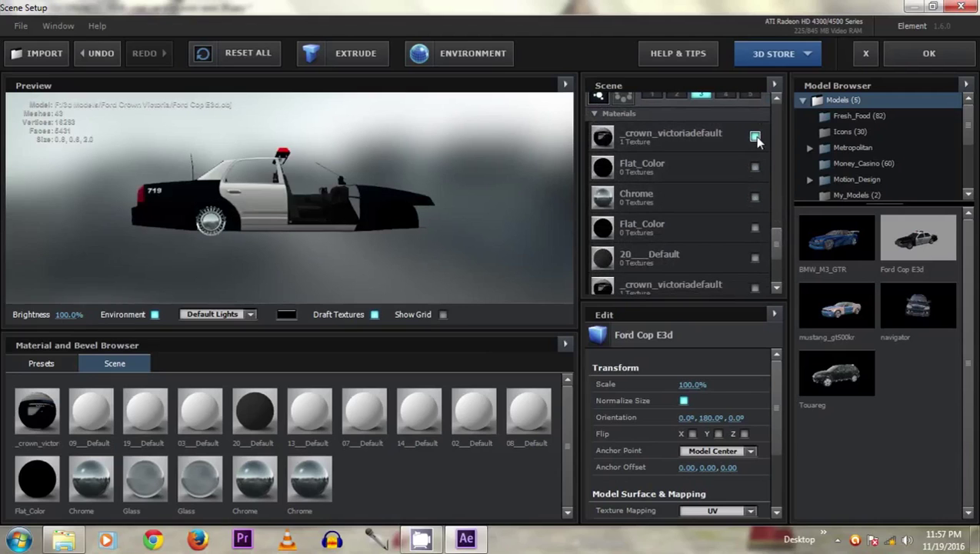
mouse_move(330, 226)
mouse_down()
mouse_move(304, 231)
mouse_move(336, 243)
mouse_move(242, 266)
mouse_move(155, 230)
mouse_move(376, 225)
mouse_move(336, 238)
mouse_up()
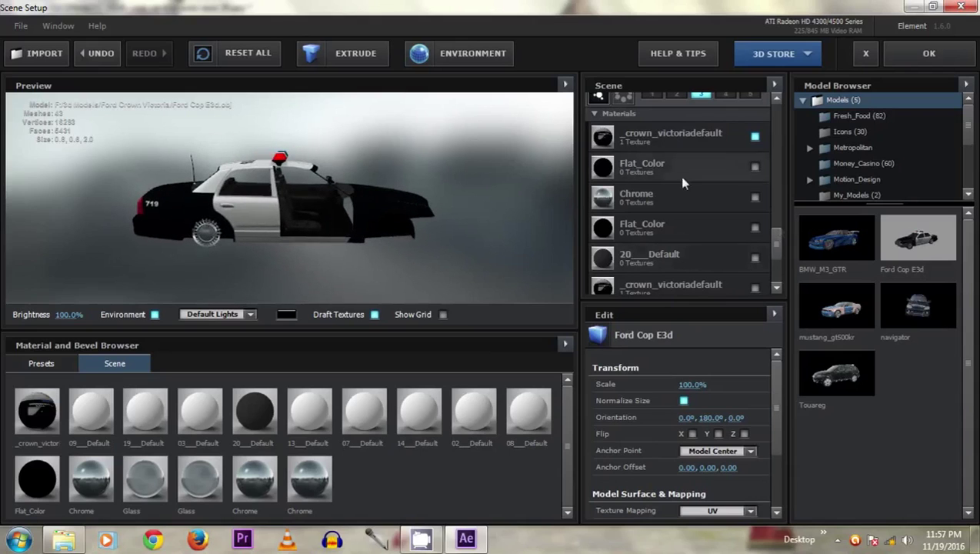
Enable Chrome, 20_Default and the POLICE-decal body material on this copy, orbiting to a side view.
scroll(771, 230, down, 5)
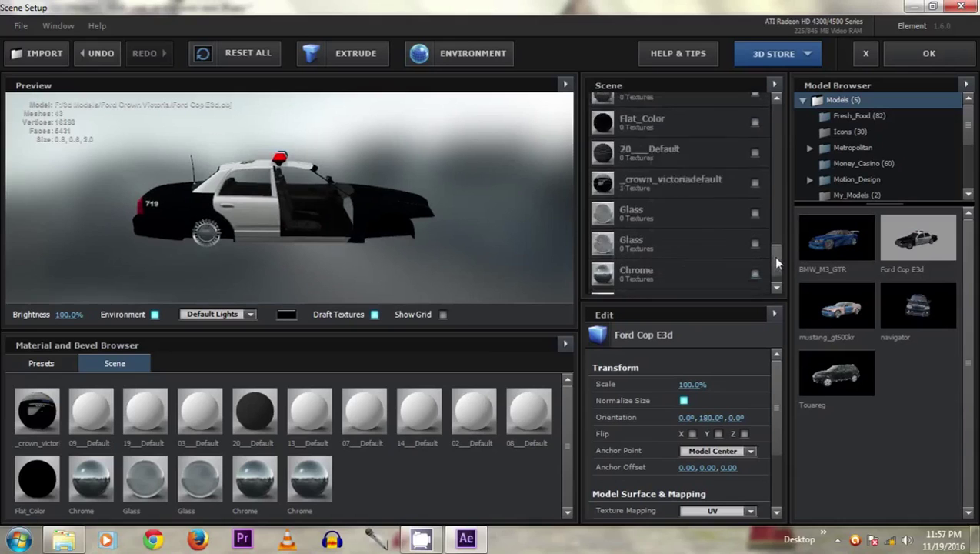
drag(446, 231, 300, 235)
scroll(773, 239, up, 10)
scroll(775, 218, down, 1)
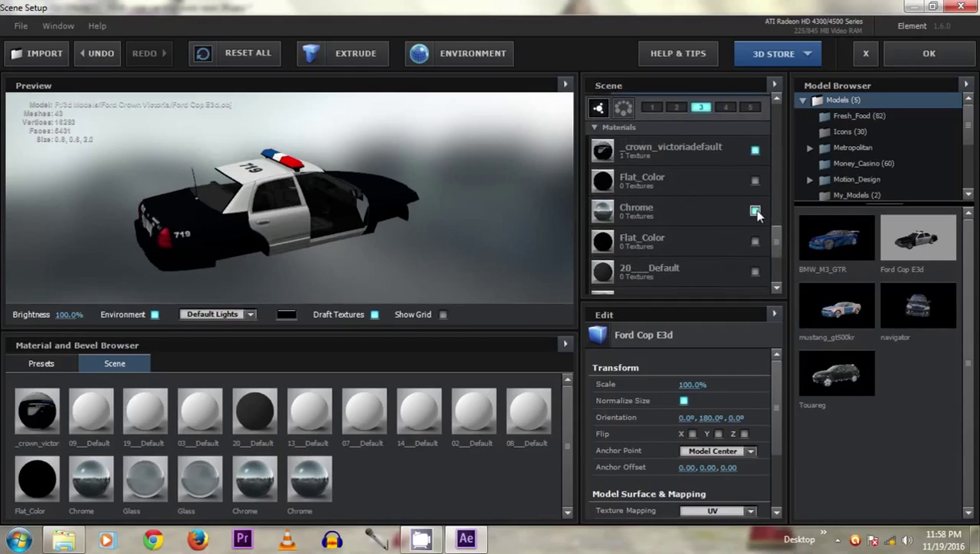
drag(407, 212, 790, 247)
click(754, 210)
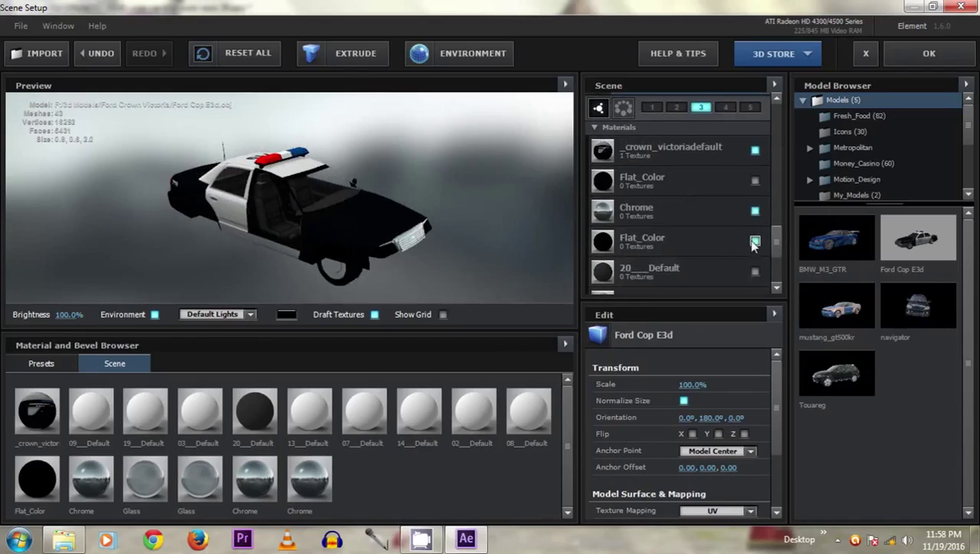
click(754, 271)
scroll(758, 228, down, 2)
click(754, 206)
scroll(775, 244, down, 2)
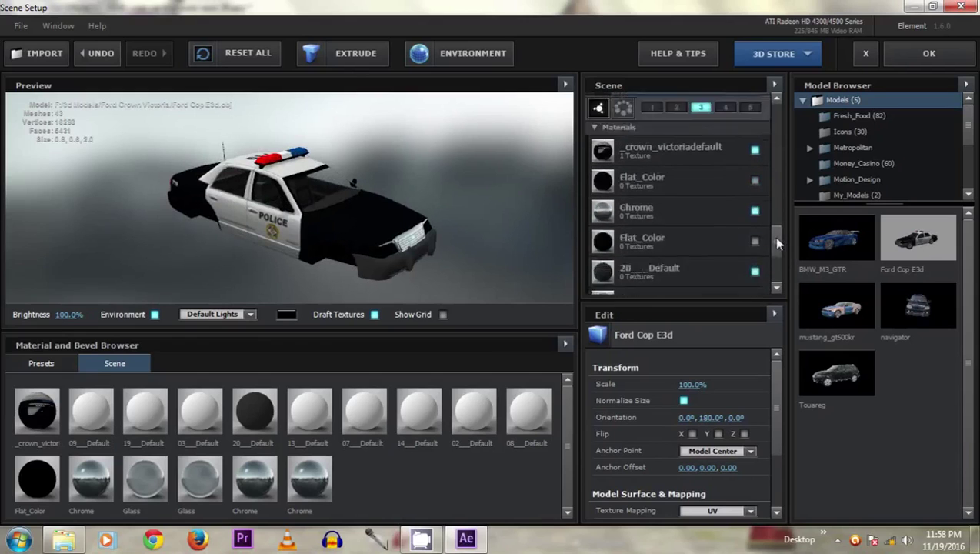
drag(415, 243, 449, 196)
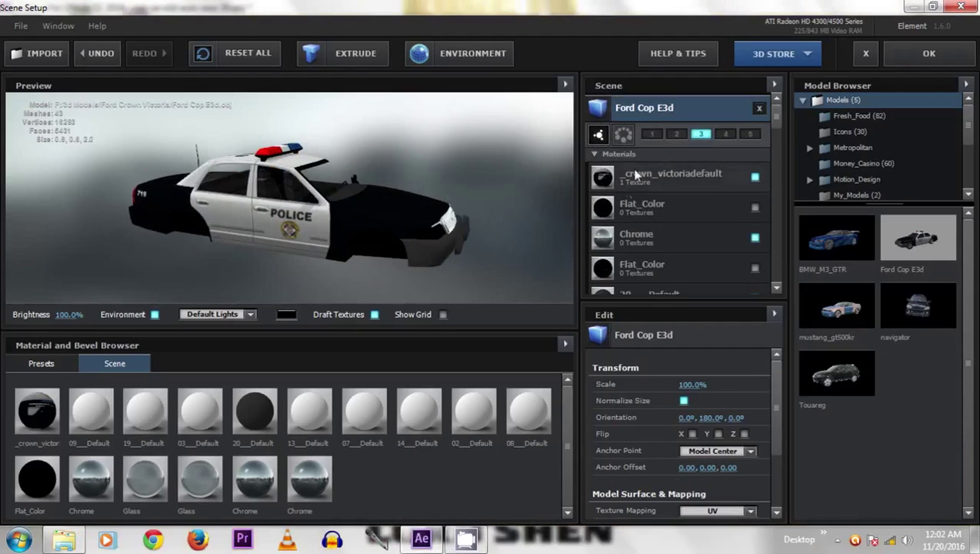
Preview each Ford Cop E3d copy (body, wheels, door) and confirm Scene Setup with OK.
click(700, 135)
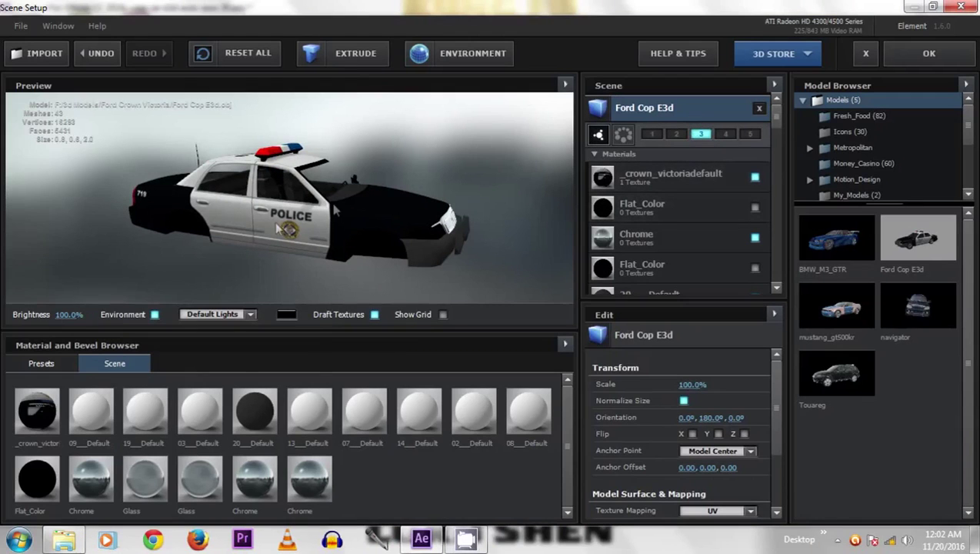
drag(776, 115, 779, 156)
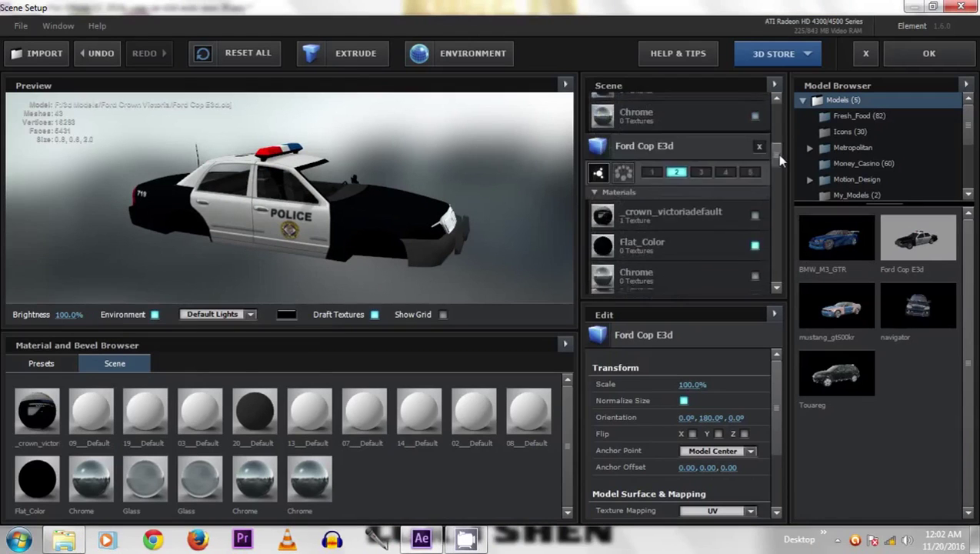
click(679, 133)
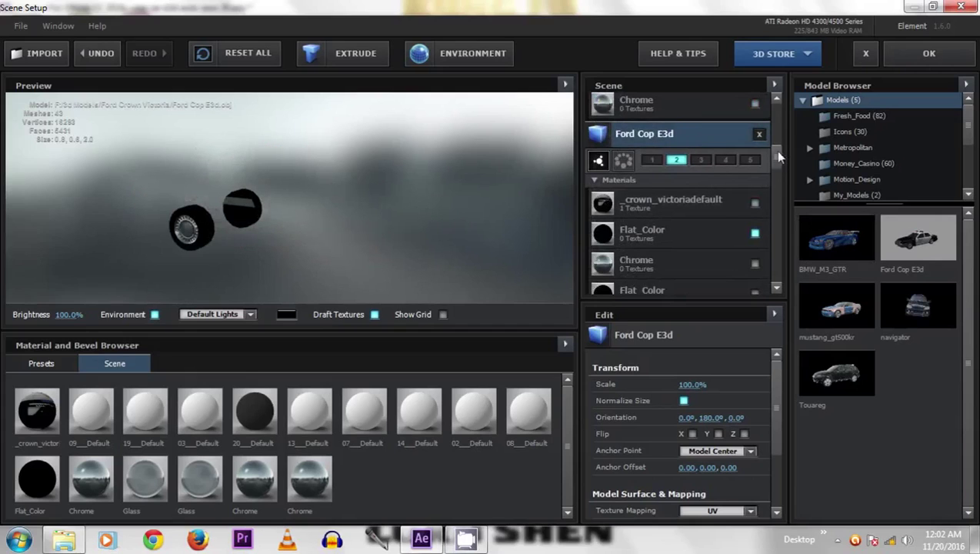
drag(774, 150, 778, 194)
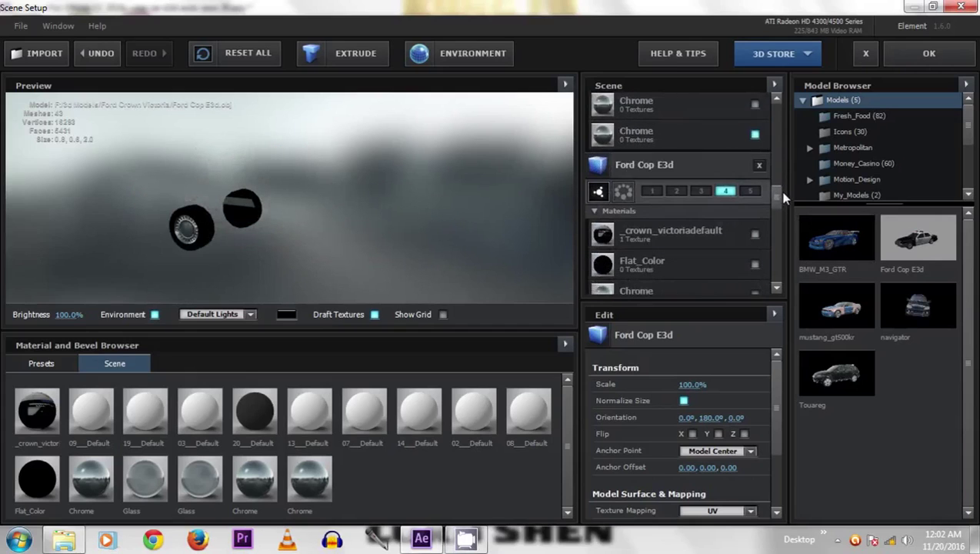
click(681, 171)
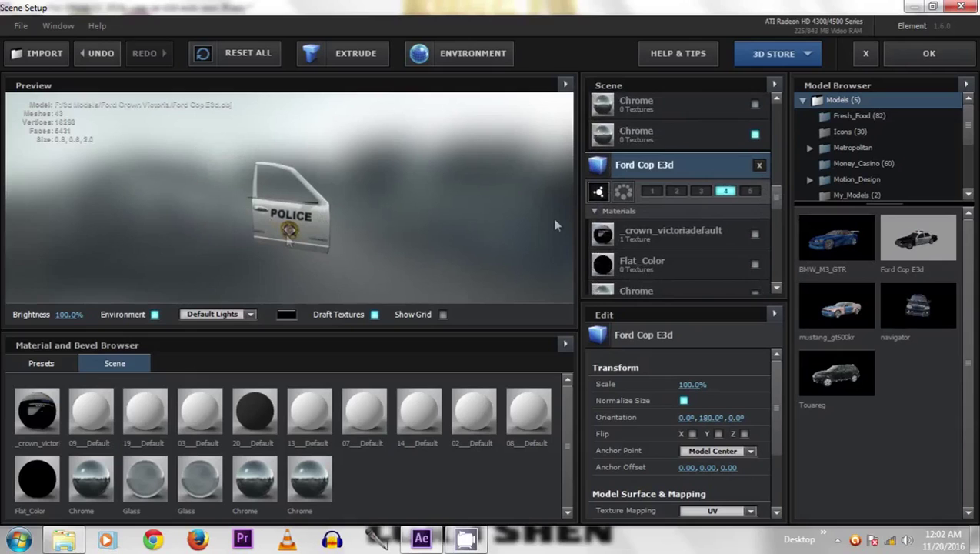
scroll(775, 198, down, 8)
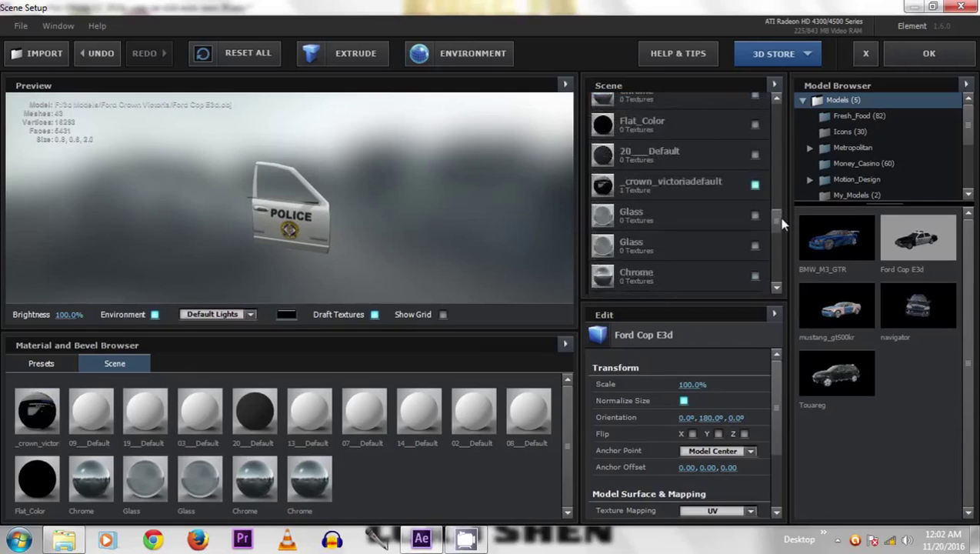
click(667, 192)
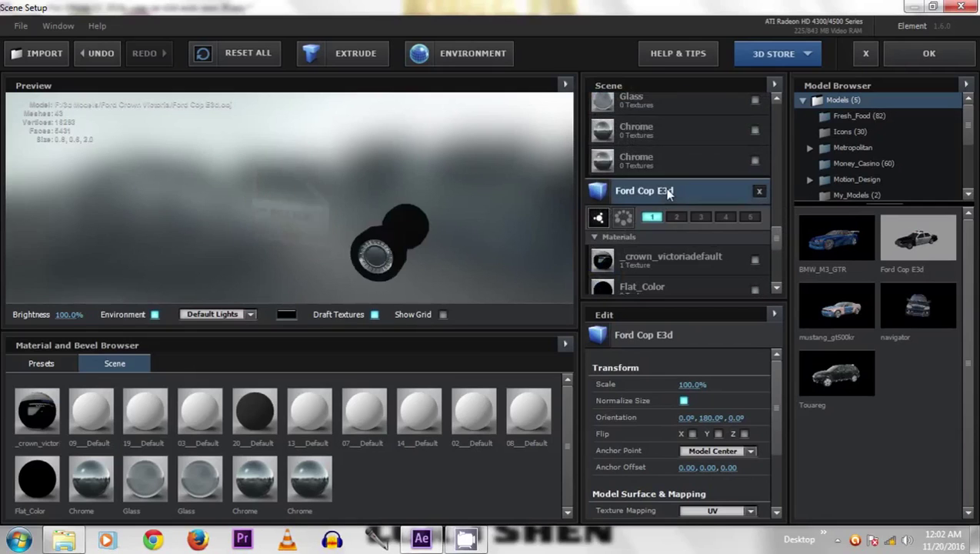
mouse_move(774, 237)
mouse_down()
mouse_move(770, 230)
mouse_move(775, 257)
mouse_move(786, 237)
mouse_up()
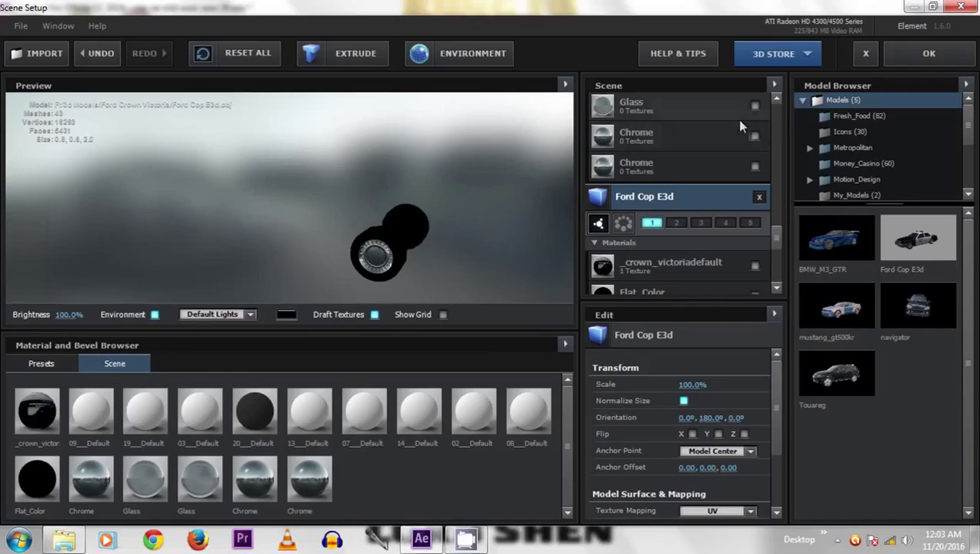
click(919, 60)
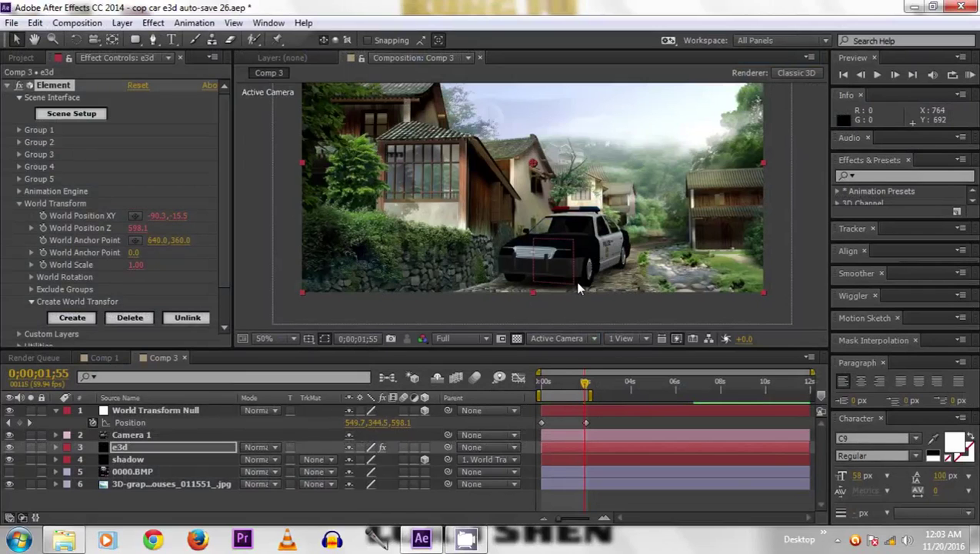
Scrub back to about 0;00;00;56 and hide the background street image layer.
mouse_move(570, 382)
mouse_down()
mouse_move(579, 383)
mouse_move(566, 384)
mouse_up()
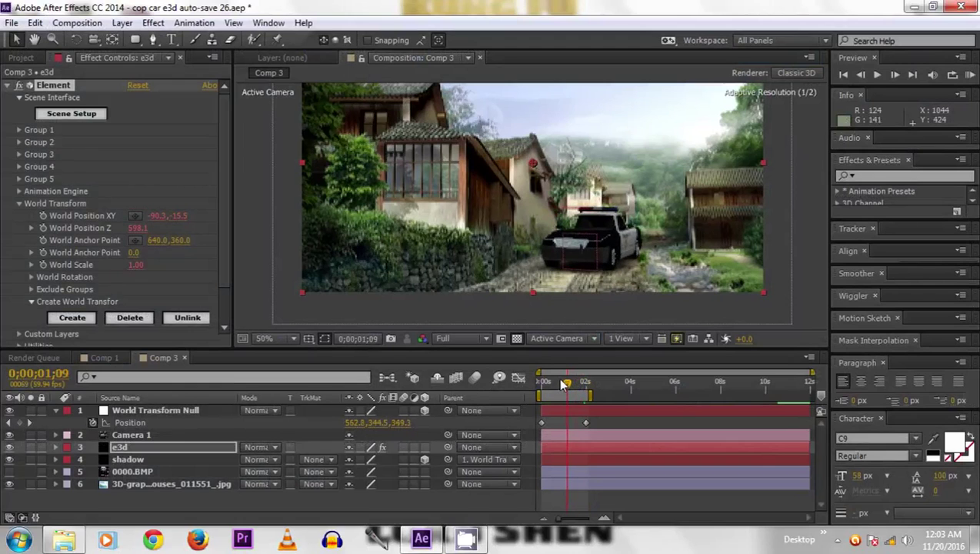
drag(564, 385, 560, 385)
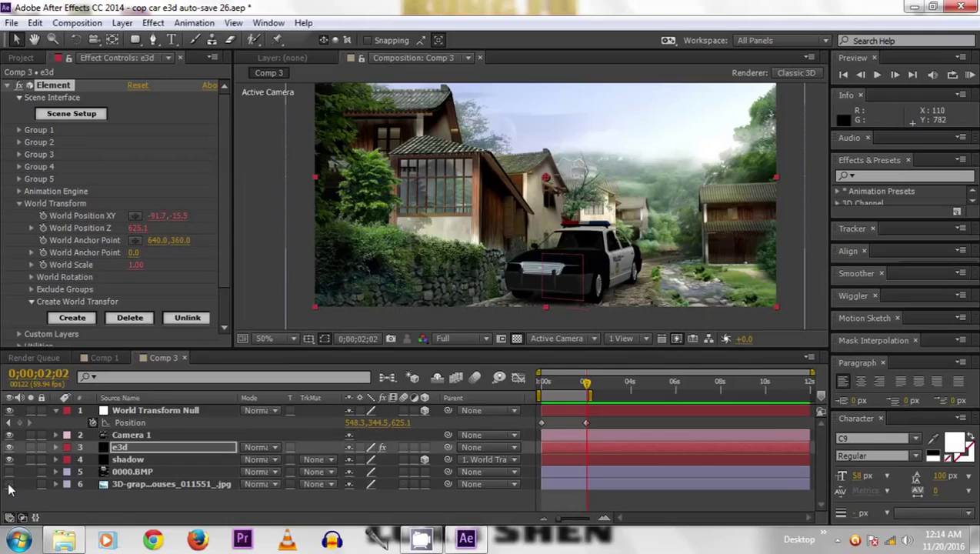
click(9, 485)
Orbit the Unified Camera to a closer front angle on the car and reopen Scene Setup.
click(93, 39)
drag(573, 223, 576, 201)
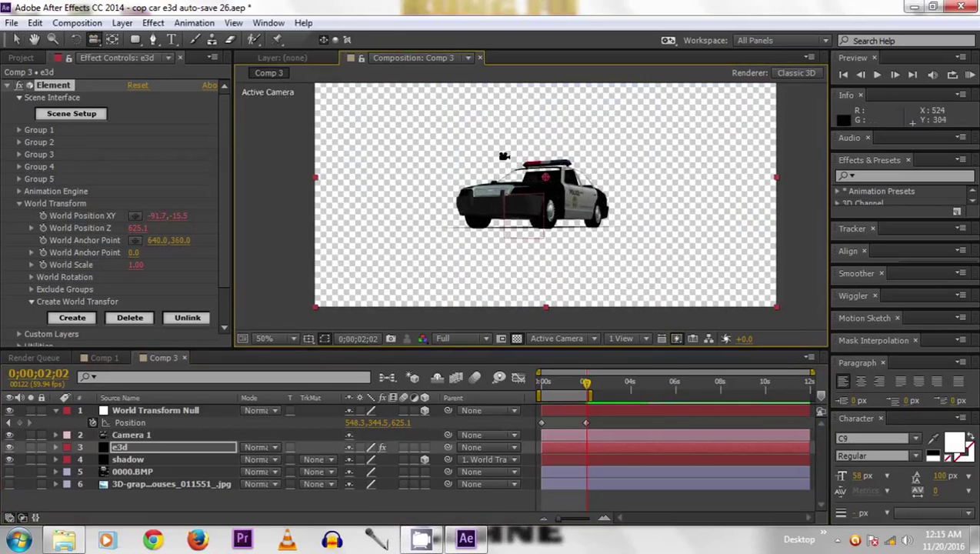
drag(484, 159, 550, 208)
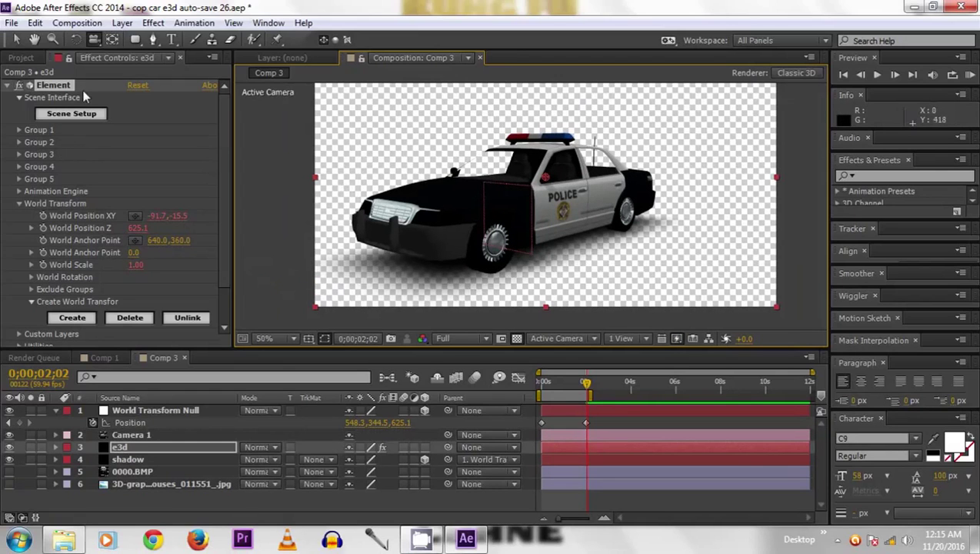
click(76, 113)
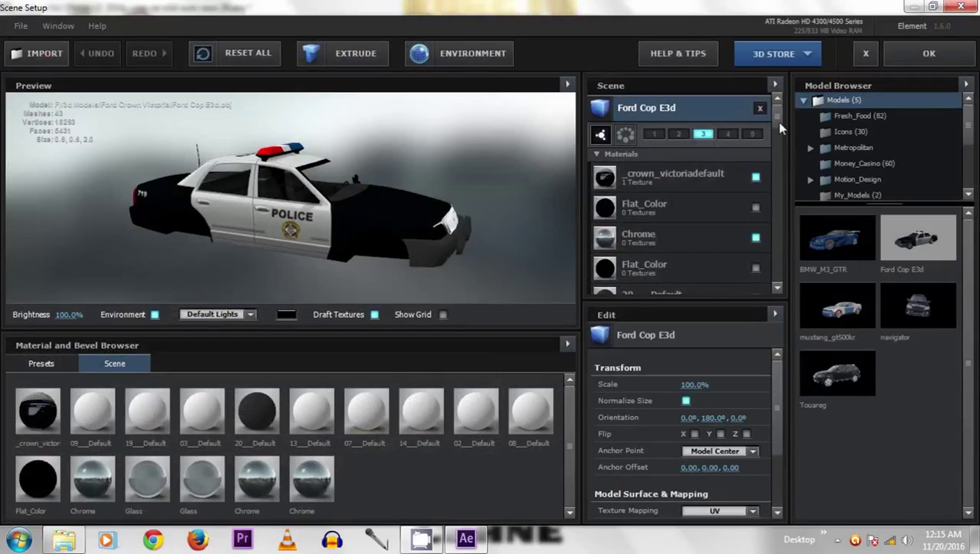
Turn on both Glass materials of the Ford Cop E3d car and spin the preview to check.
mouse_move(778, 121)
mouse_down()
mouse_move(771, 115)
mouse_move(773, 132)
mouse_up()
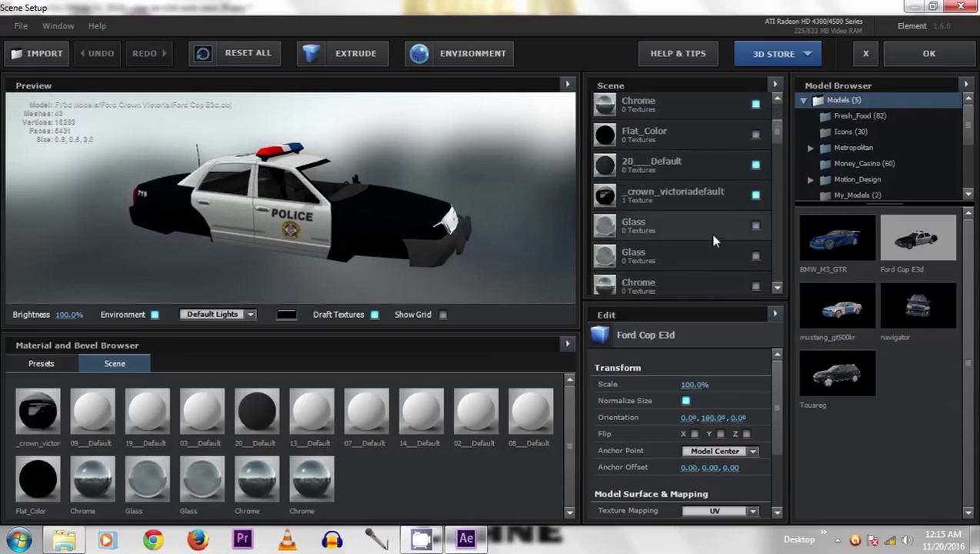
click(755, 226)
click(755, 256)
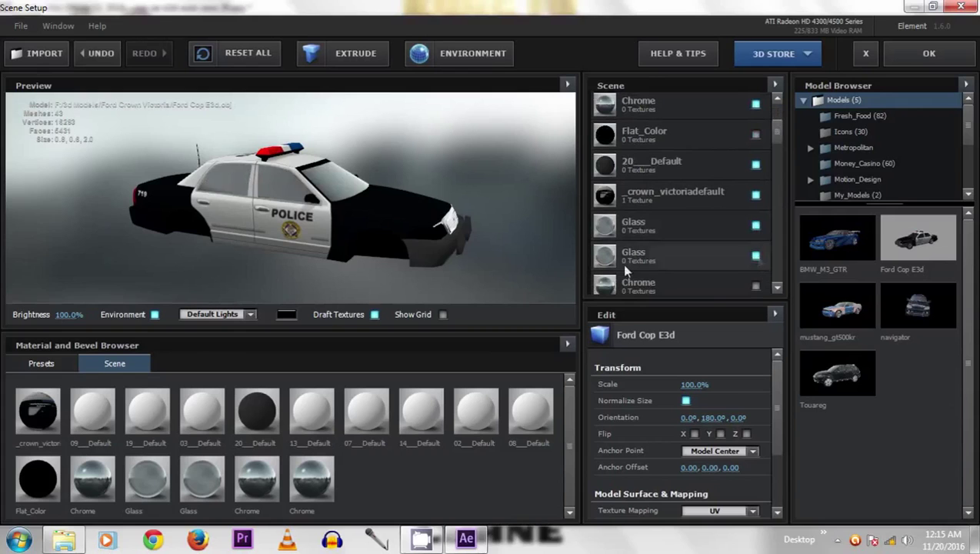
drag(300, 233, 346, 223)
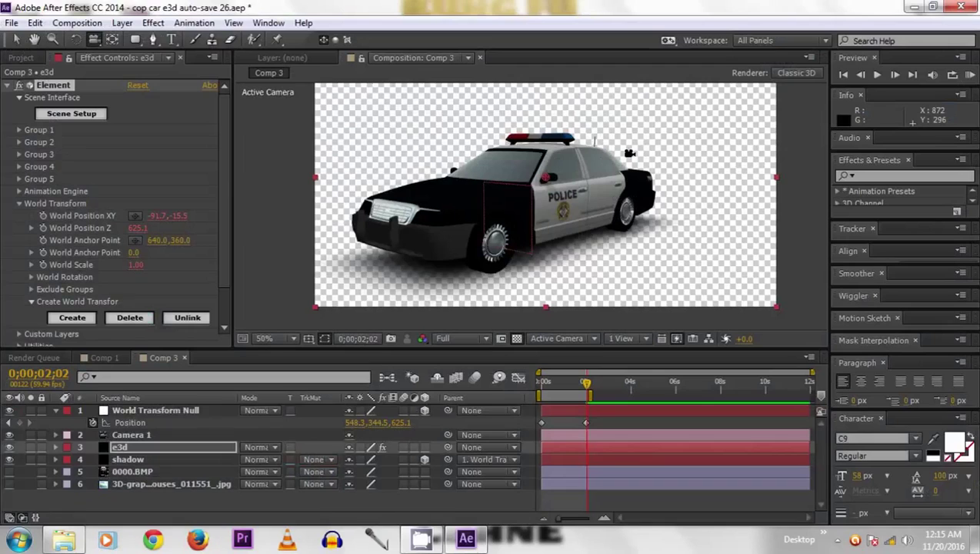
Expand Group 1, Particle Look and Multi-Object in the Element effect controls.
click(19, 130)
scroll(183, 206, down, 2)
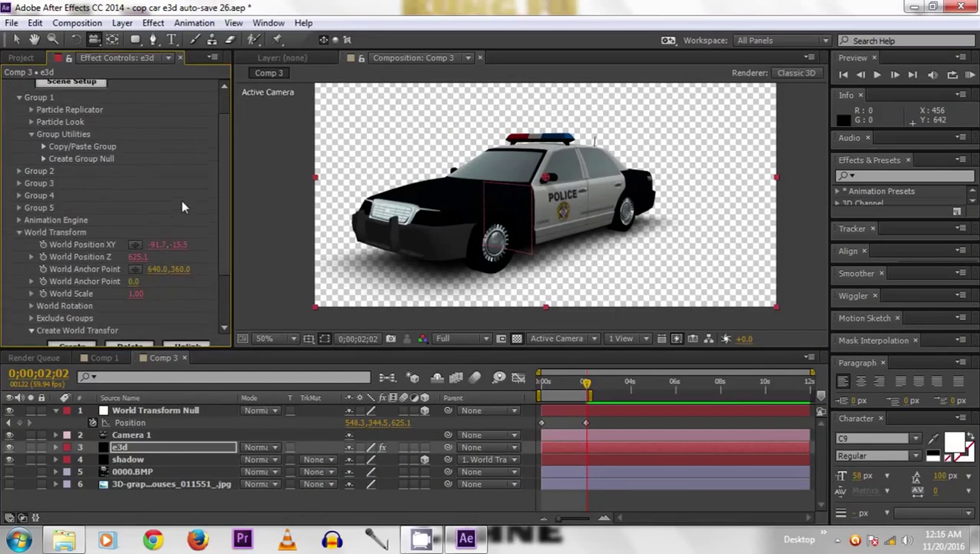
scroll(46, 146, up, 2)
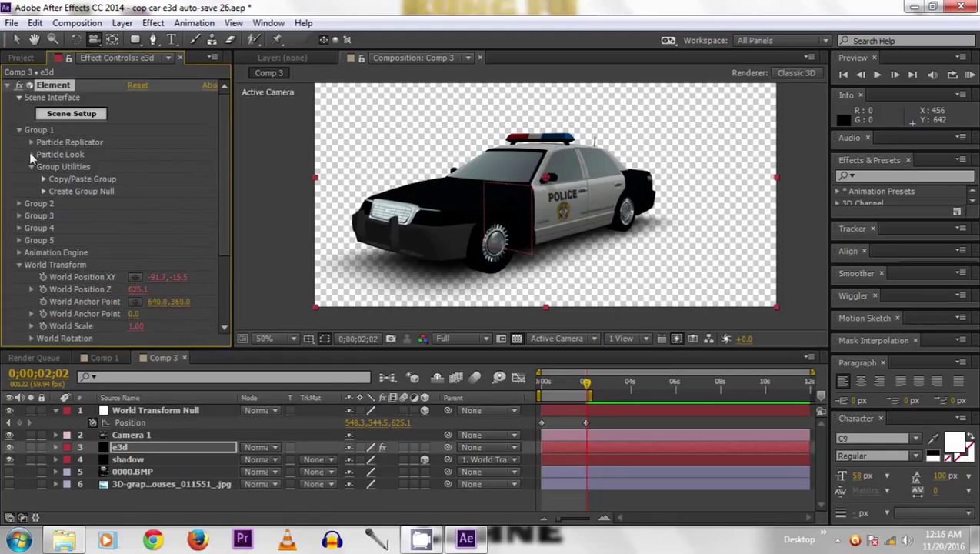
click(32, 155)
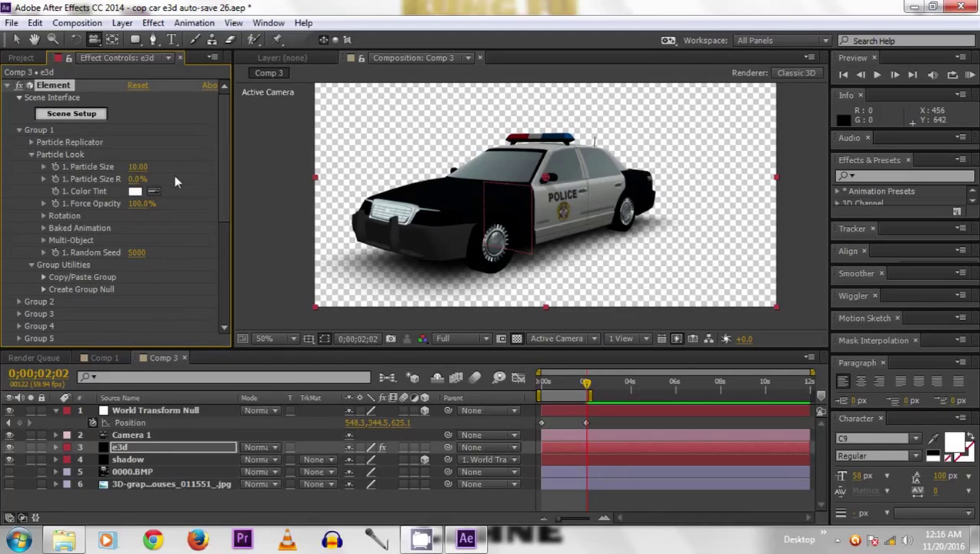
click(44, 240)
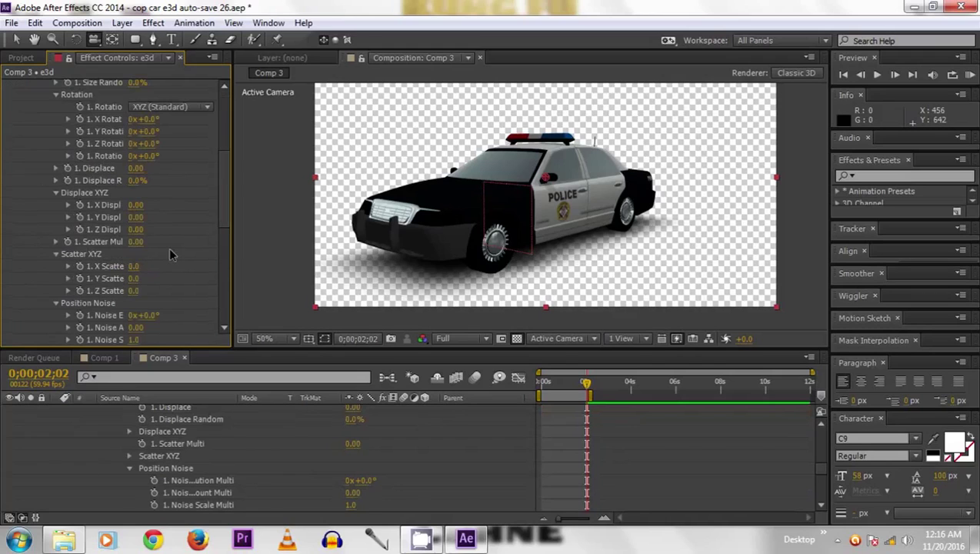
scroll(171, 222, up, 2)
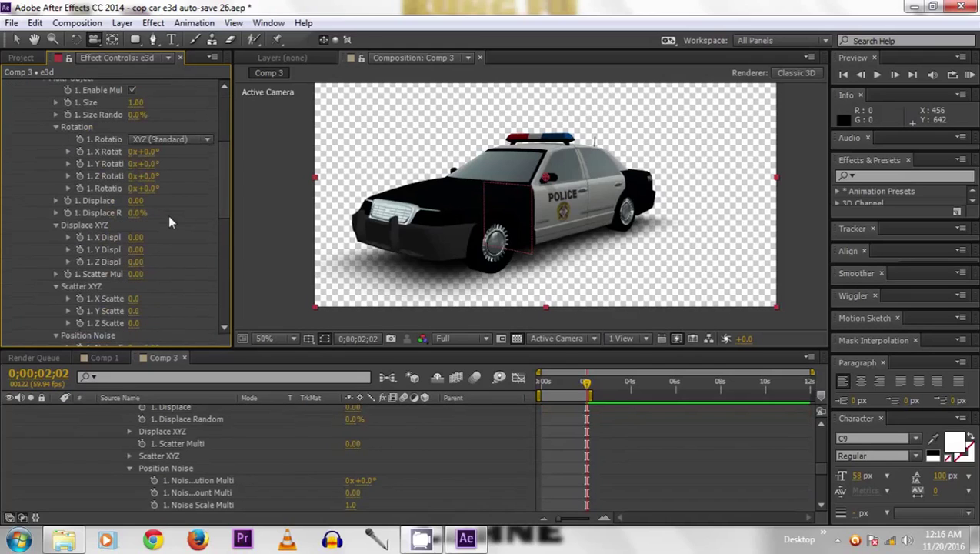
Dial Group 1's Multi-Object X Rotation to -1x-17.0° and move time to 0;00;02;02.
scroll(167, 215, up, 2)
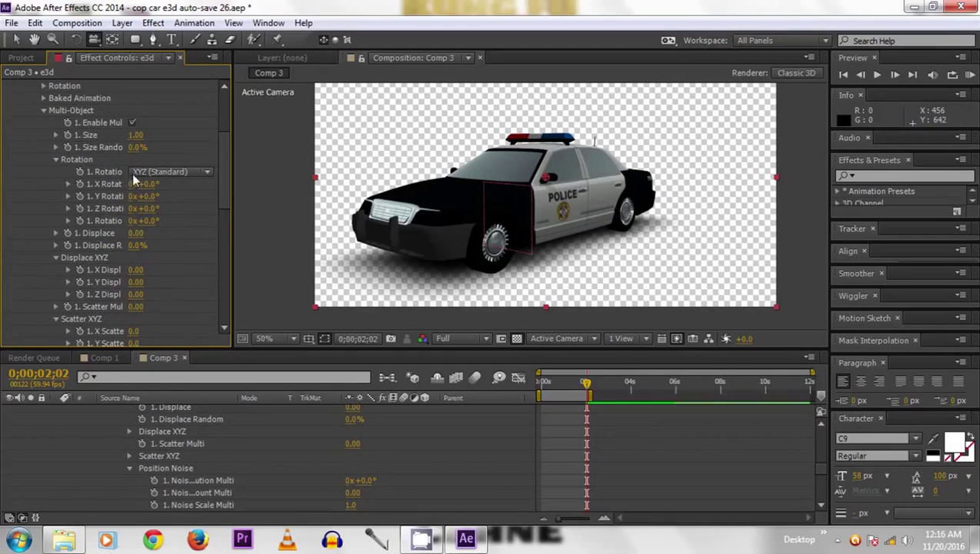
drag(146, 184, 163, 183)
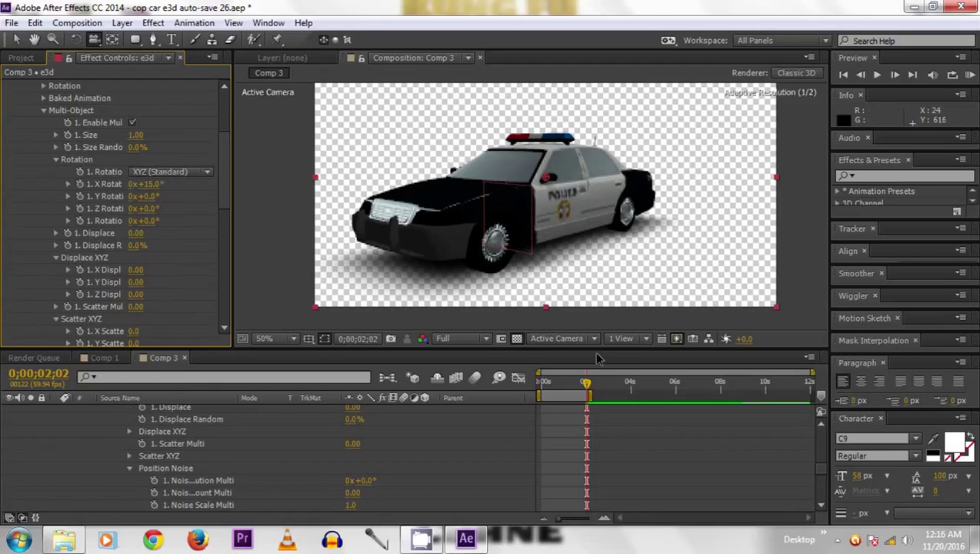
drag(586, 390, 588, 387)
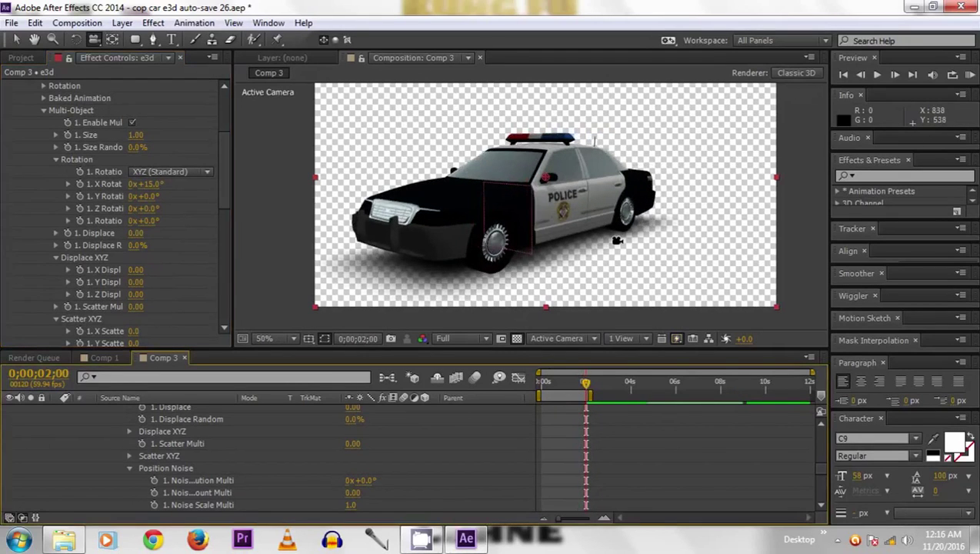
click(150, 185)
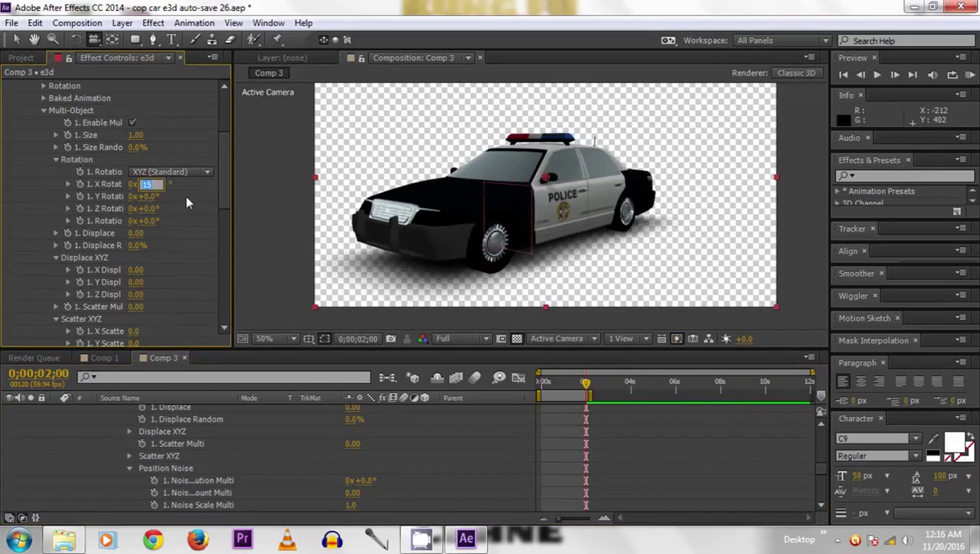
text(25)
key(Return)
drag(159, 184, 177, 185)
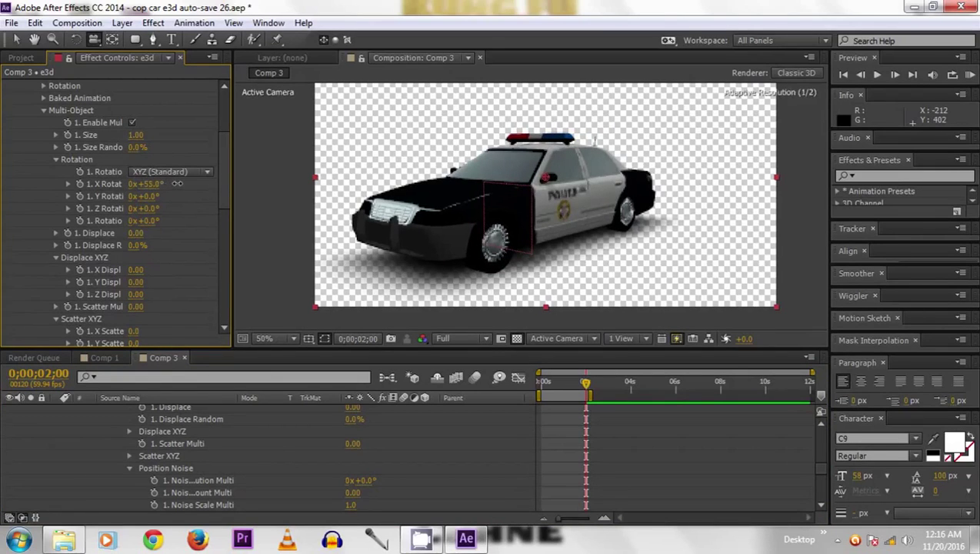
drag(177, 184, 3, 162)
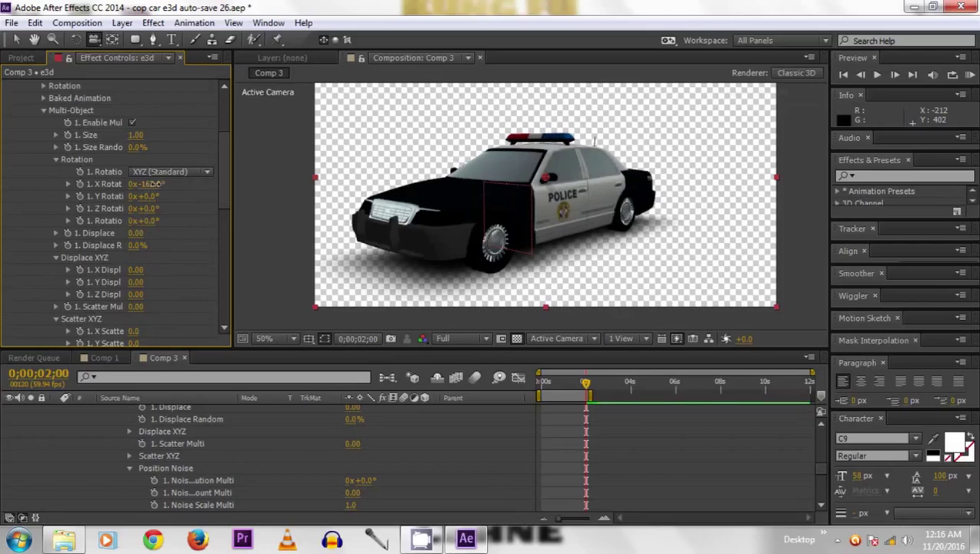
drag(149, 185, 6, 186)
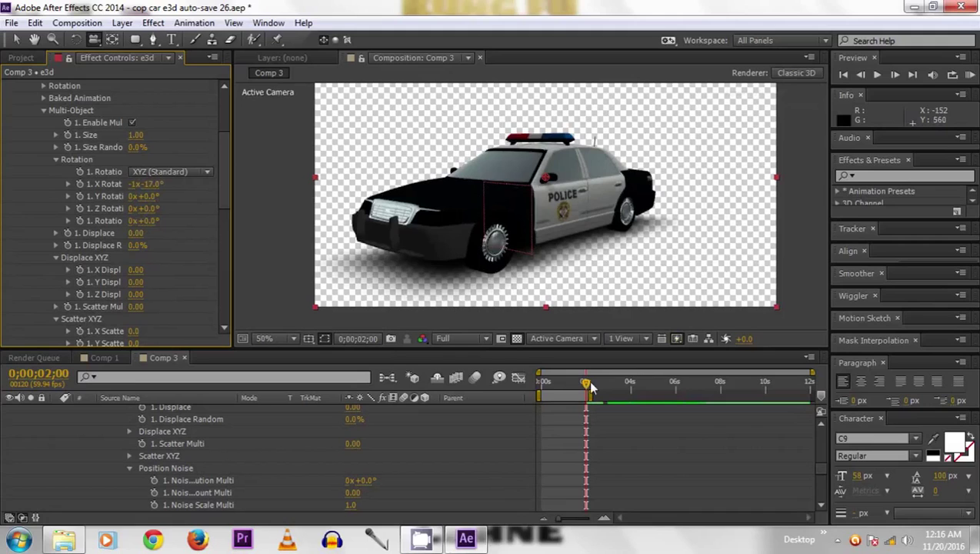
drag(589, 387, 589, 387)
Keyframe Group 1's X Rotation at 0x+0.0° at the composition start and preview it.
click(78, 183)
drag(588, 382, 523, 383)
click(134, 184)
text(0)
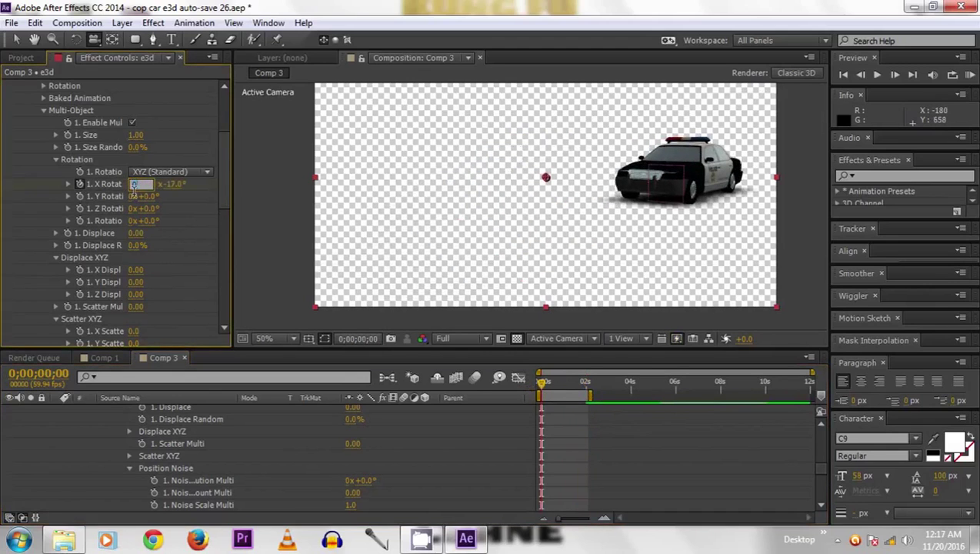
click(585, 437)
key(space)
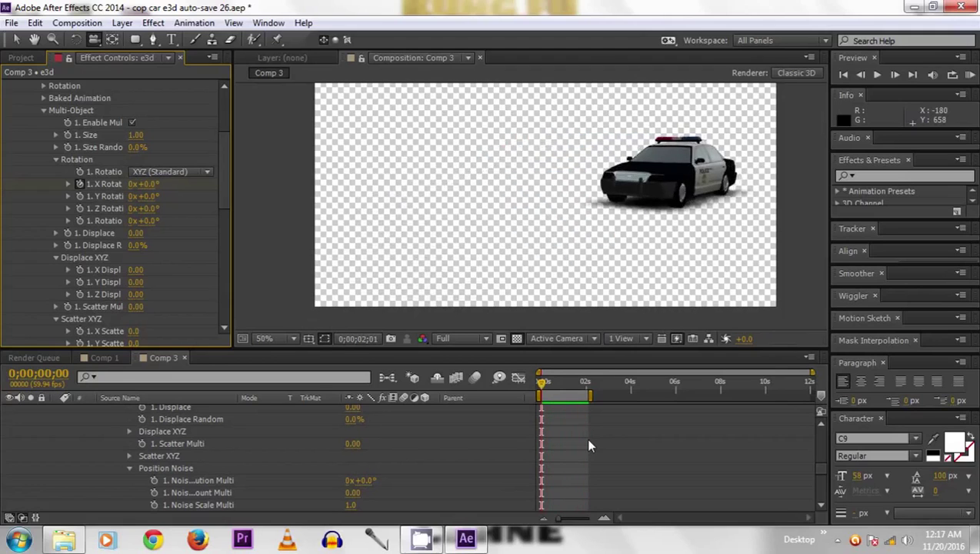
click(541, 383)
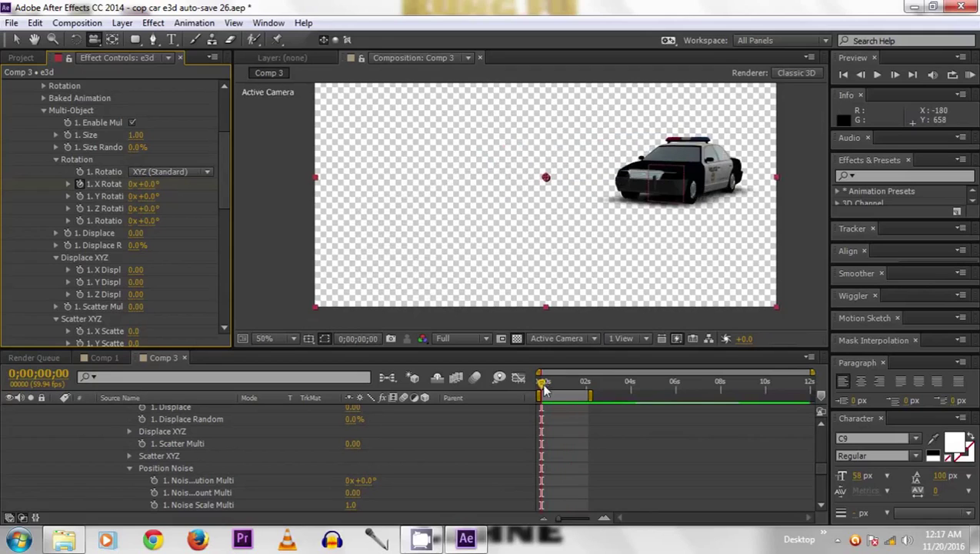
Add an X Rotation keyframe of -2x-17.0° at 0;00;02;02.
drag(543, 388, 588, 384)
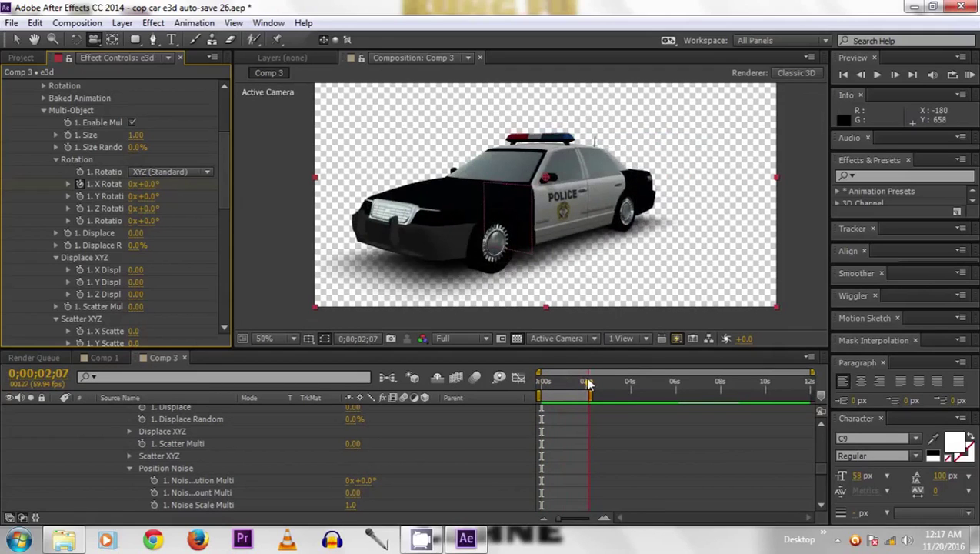
scroll(279, 472, up, 4)
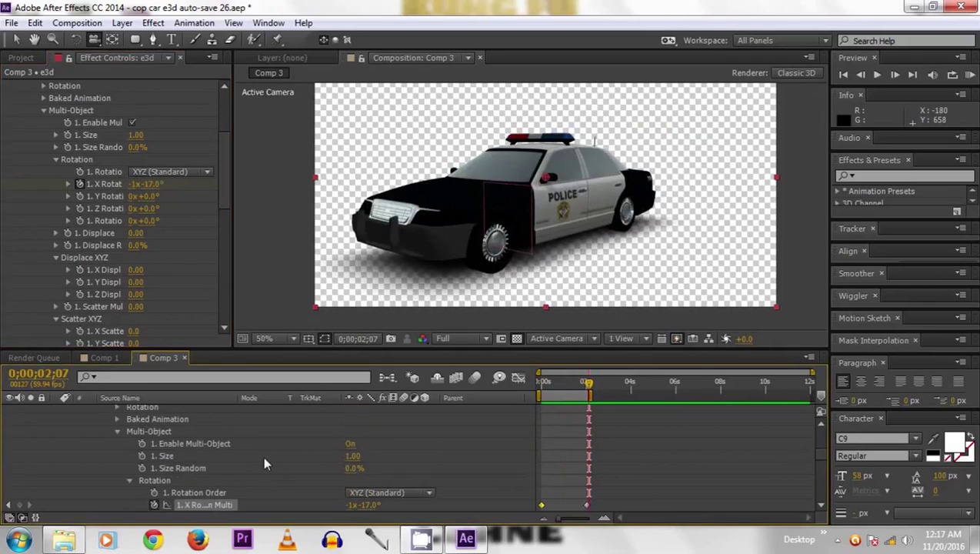
scroll(264, 463, down, 2)
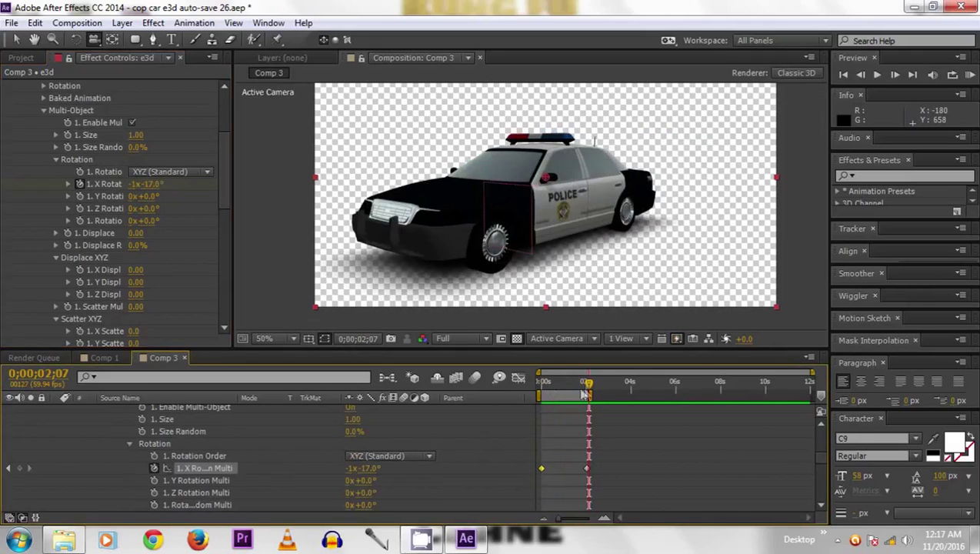
drag(589, 391, 586, 390)
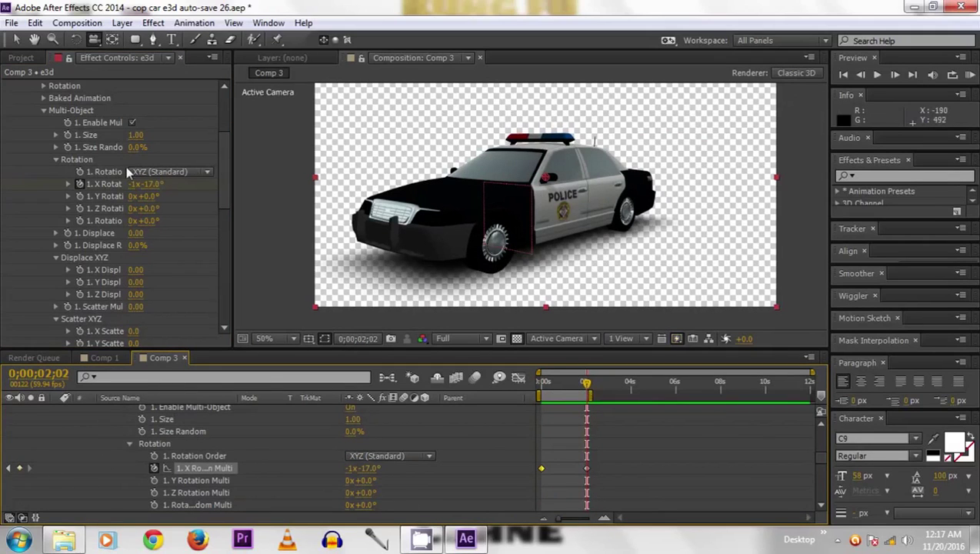
click(137, 185)
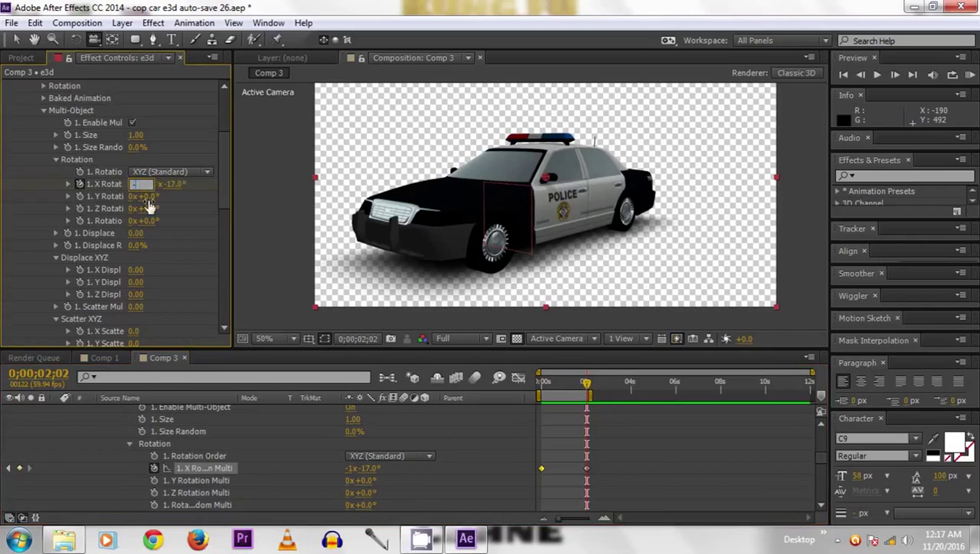
key(Return)
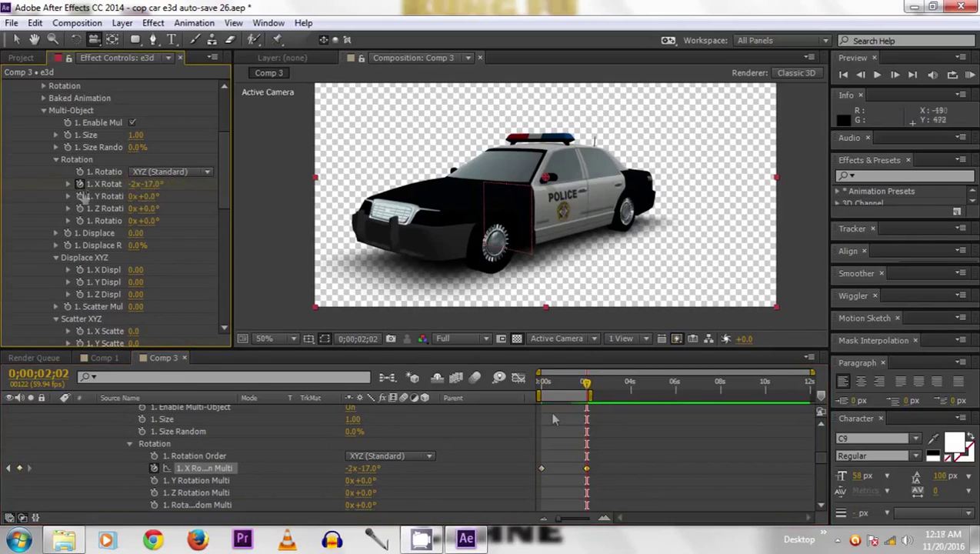
click(472, 339)
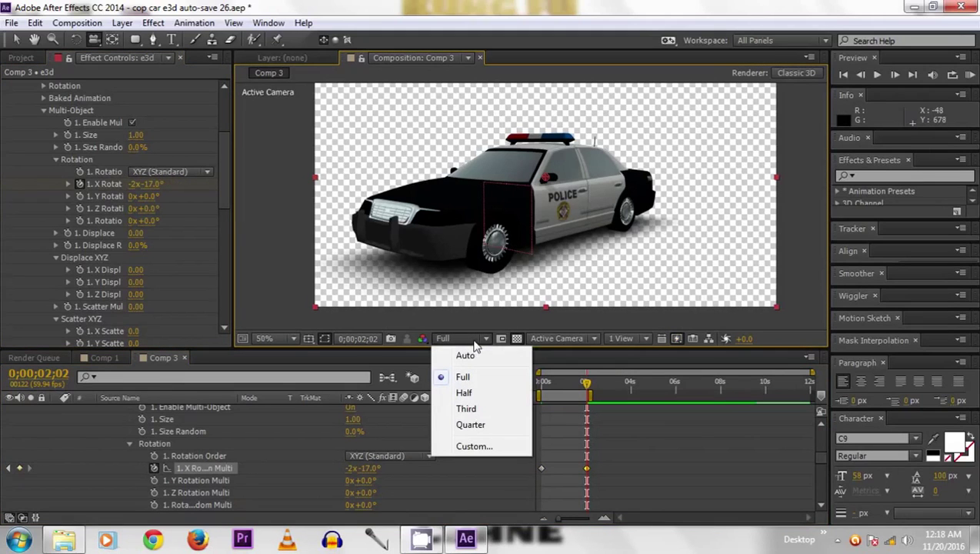
Lower the preview resolution to Quarter and play the animation back.
click(470, 425)
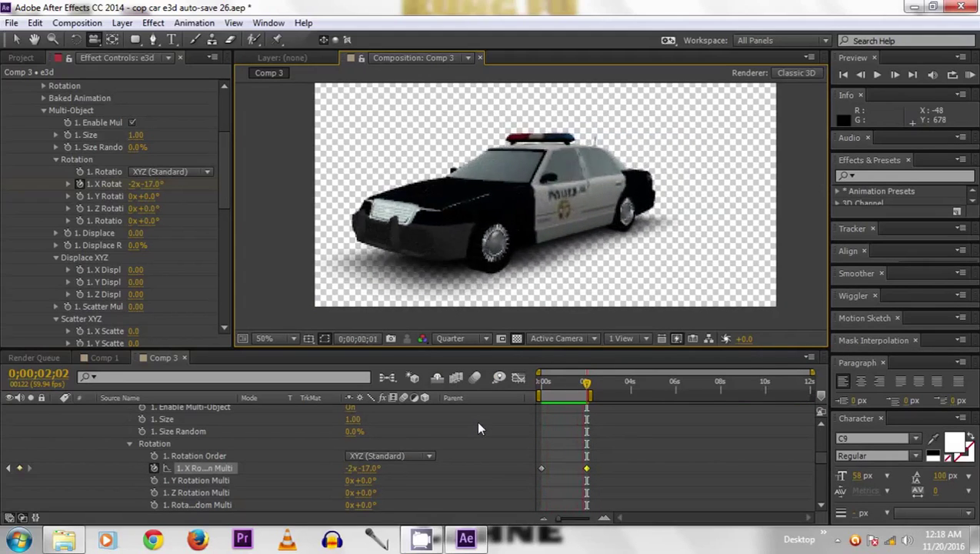
key(space)
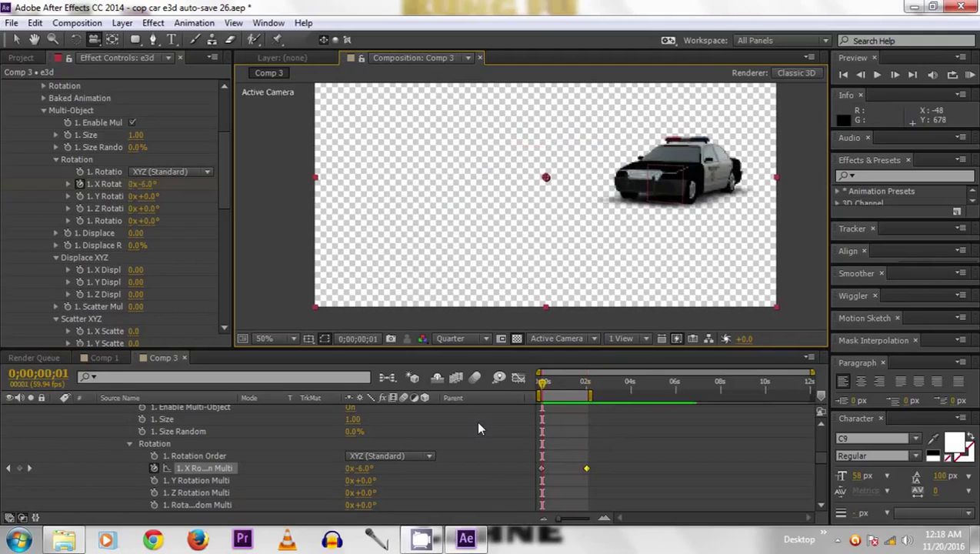
drag(820, 458, 821, 415)
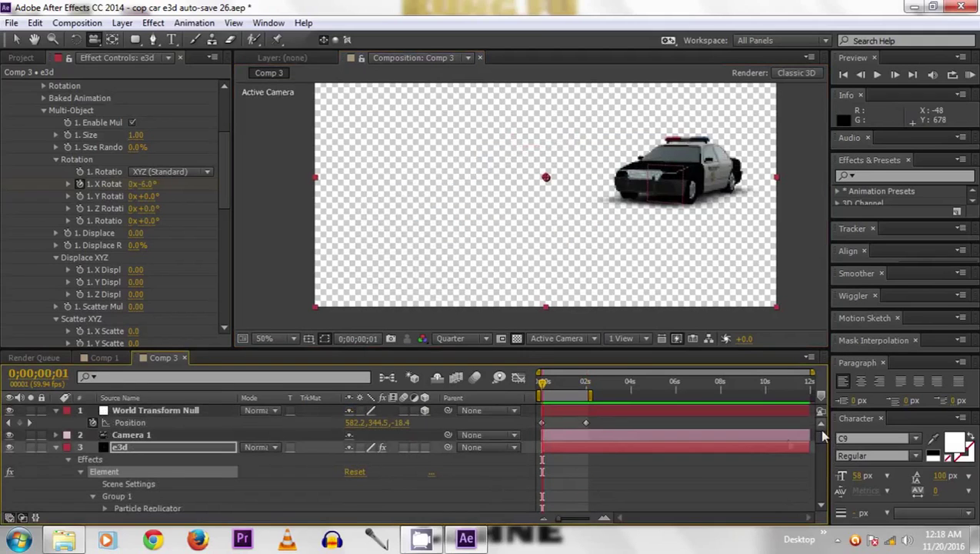
Enable motion blur on the e3d layer and the composition, then preview the car again.
click(404, 448)
click(474, 377)
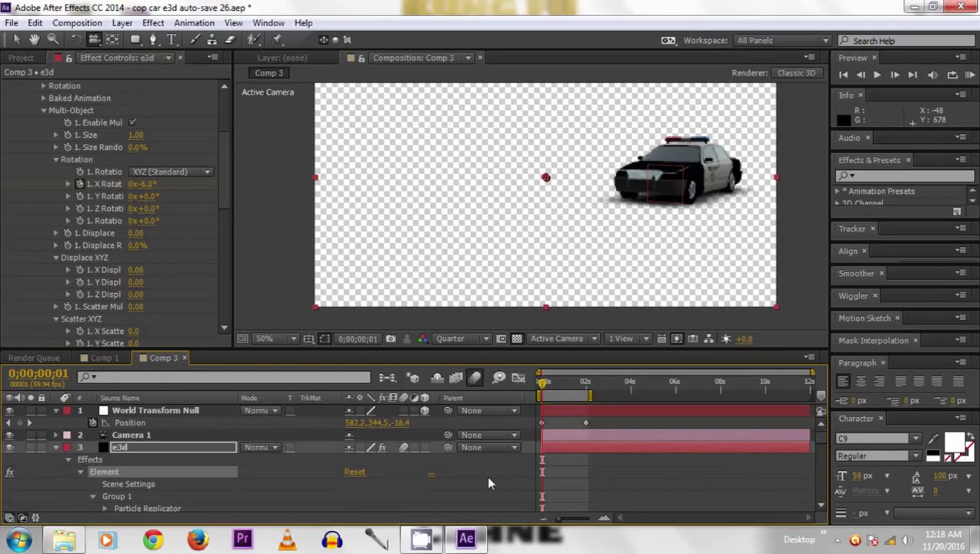
key(space)
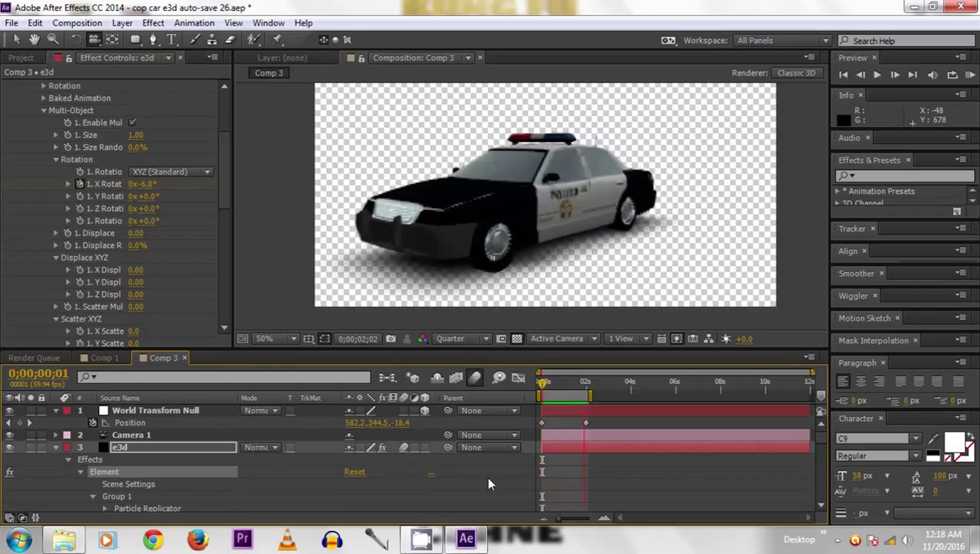
click(139, 183)
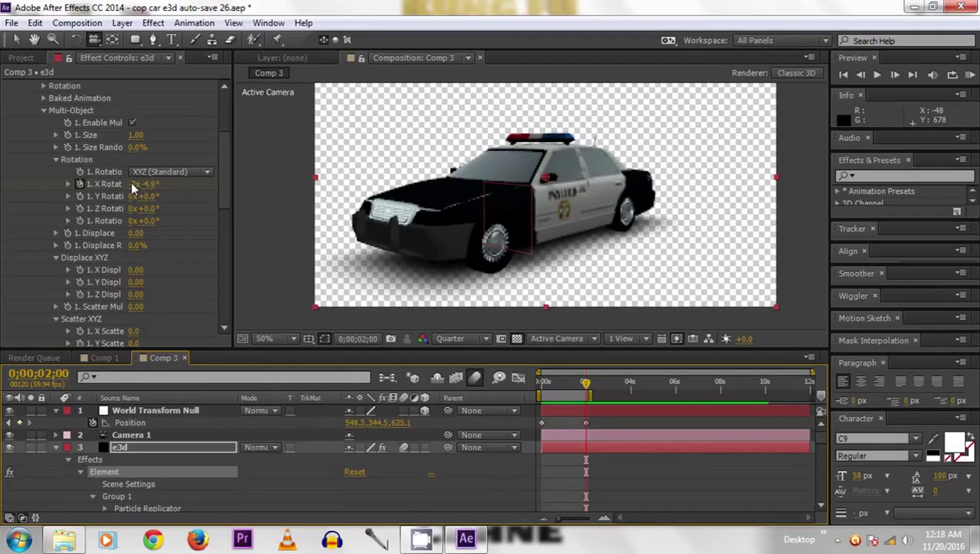
Change Group 1's X Rotation to -1 revolutions and 0 degrees, then briefly preview the result.
text(-1)
key(Return)
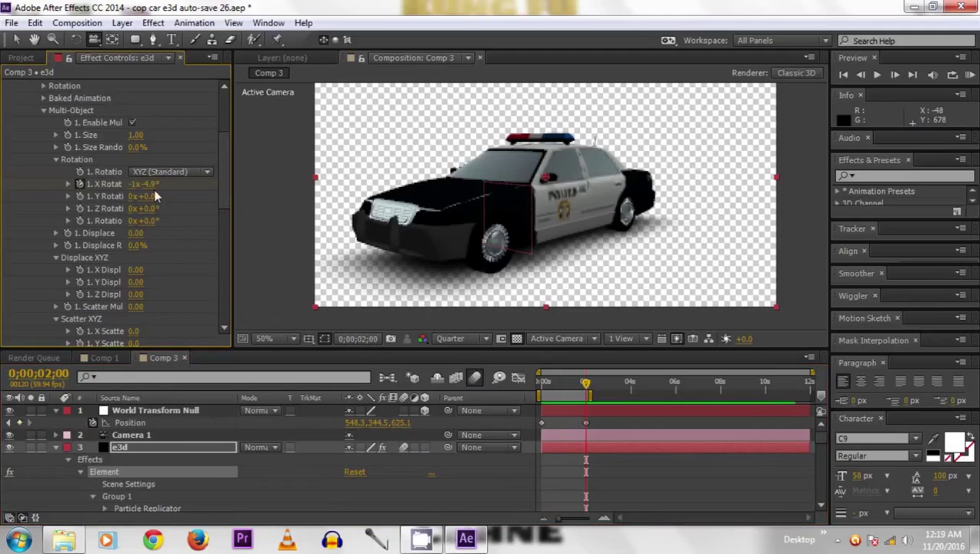
click(154, 185)
text(0)
key(Return)
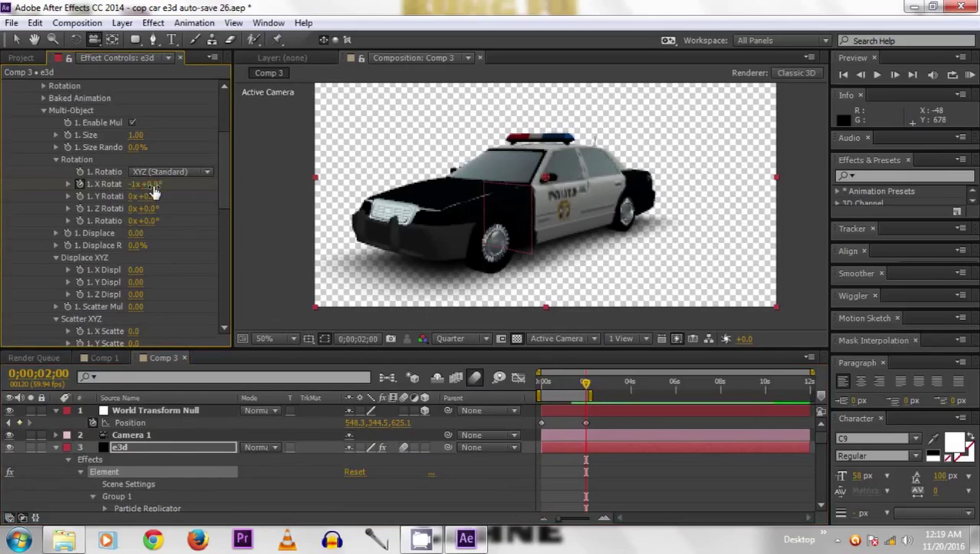
key(KP_0)
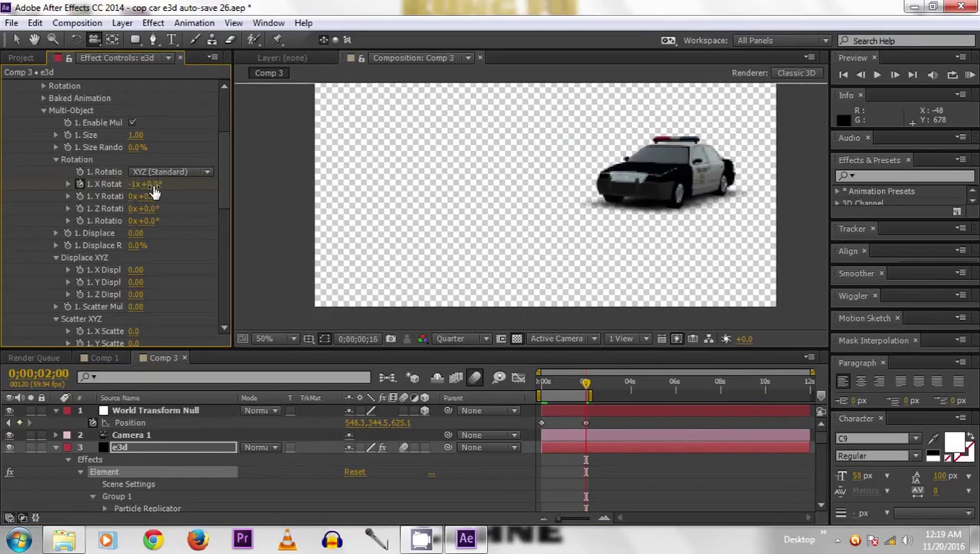
key(space)
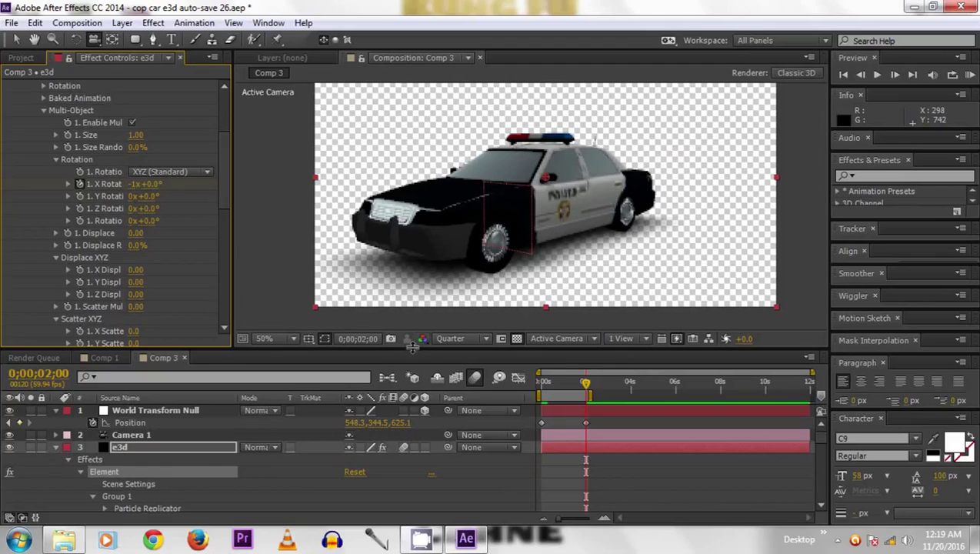
drag(412, 349, 412, 326)
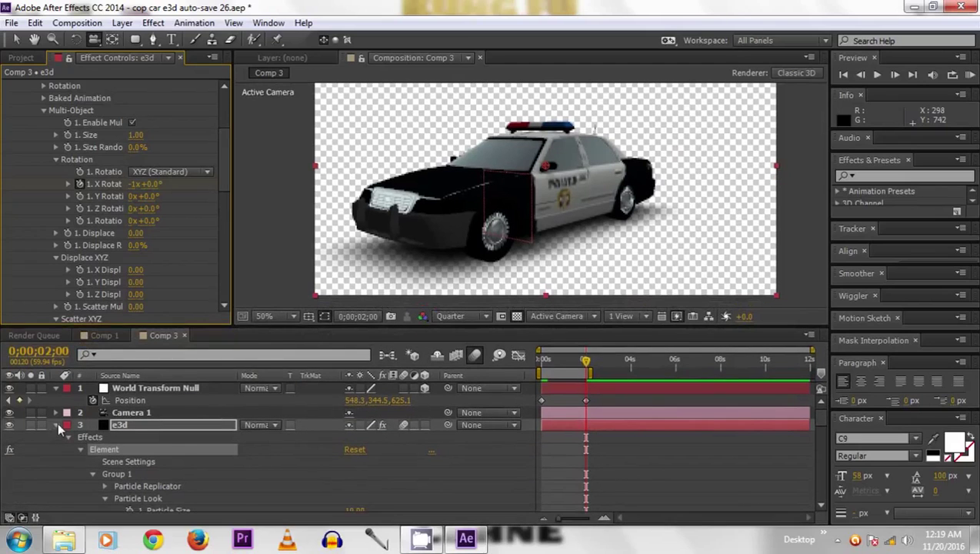
Enlarge the timeline panel to give the properties more room.
drag(411, 328, 412, 306)
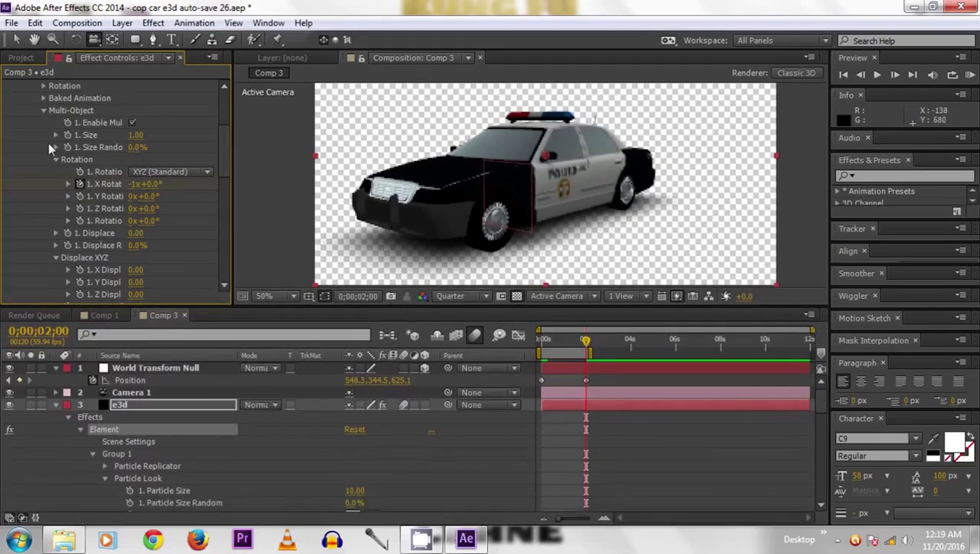
scroll(68, 169, up, 3)
scroll(67, 168, up, 3)
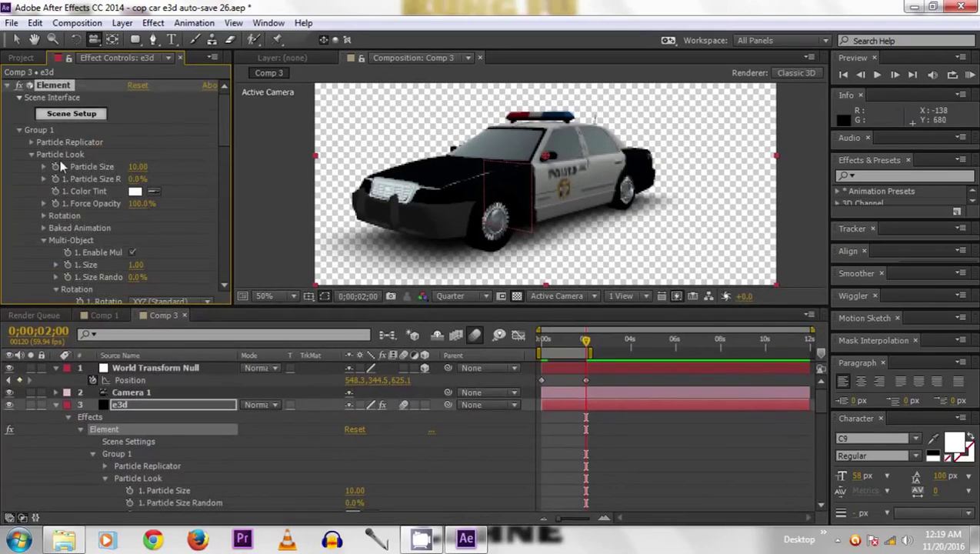
scroll(34, 188, down, 6)
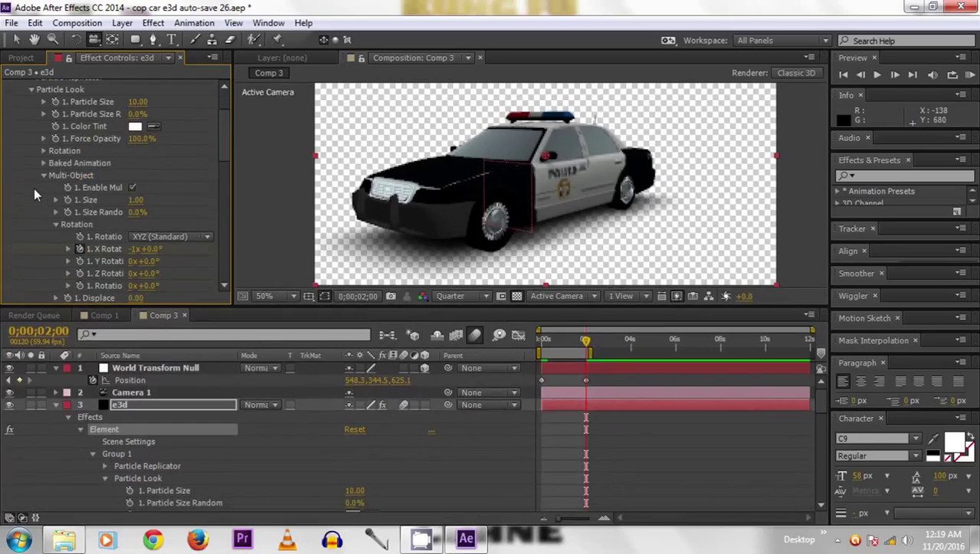
scroll(34, 193, down, 2)
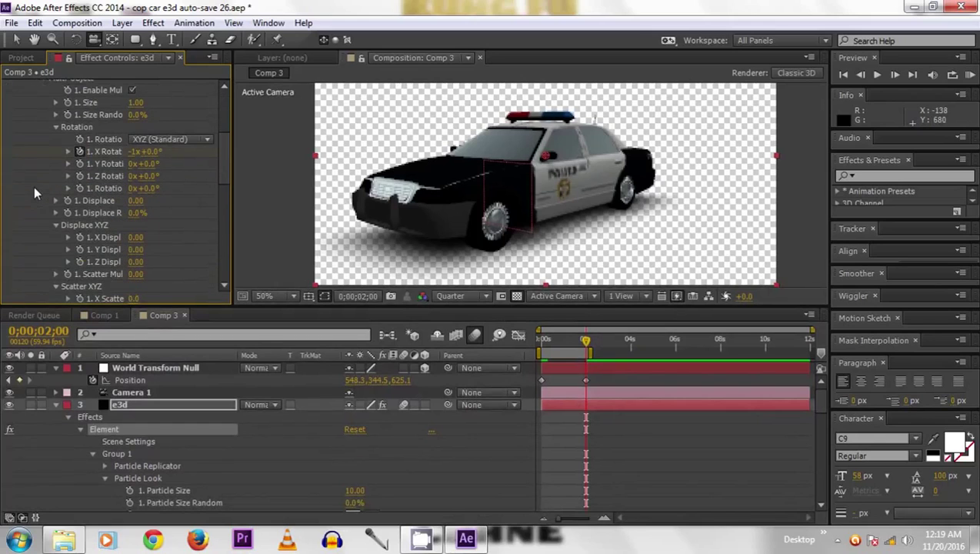
scroll(34, 193, down, 11)
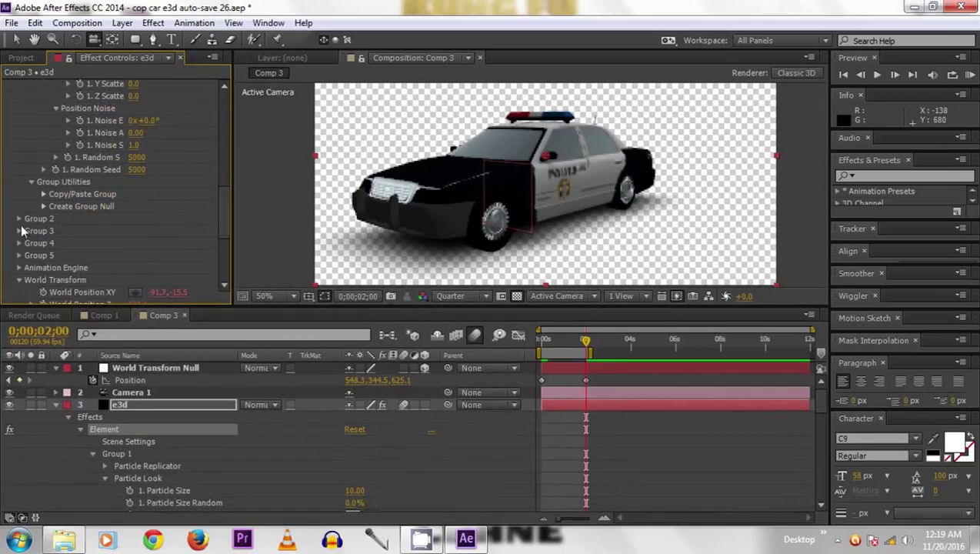
Expand Group 2 > Particle Look > Multi-Object and check Enable Multi-Object.
click(19, 219)
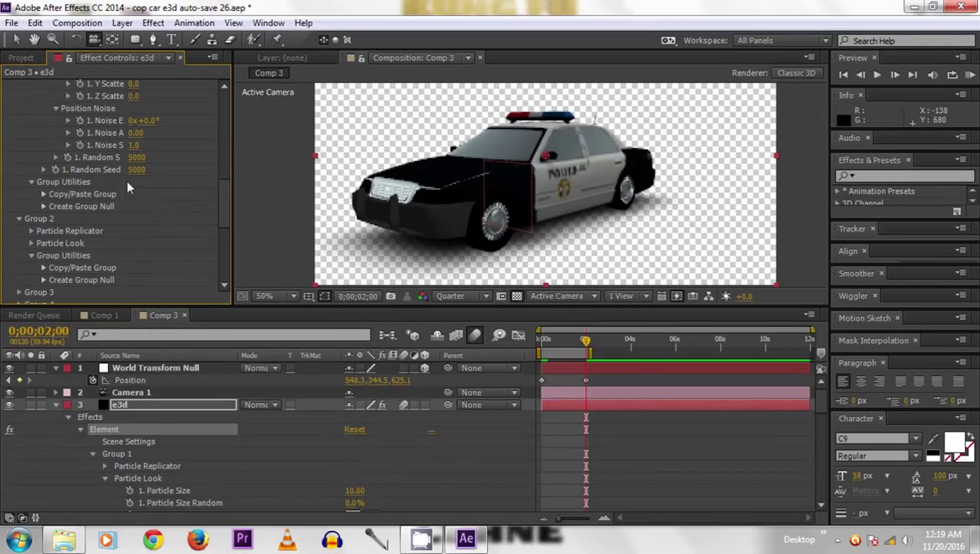
scroll(162, 179, down, 2)
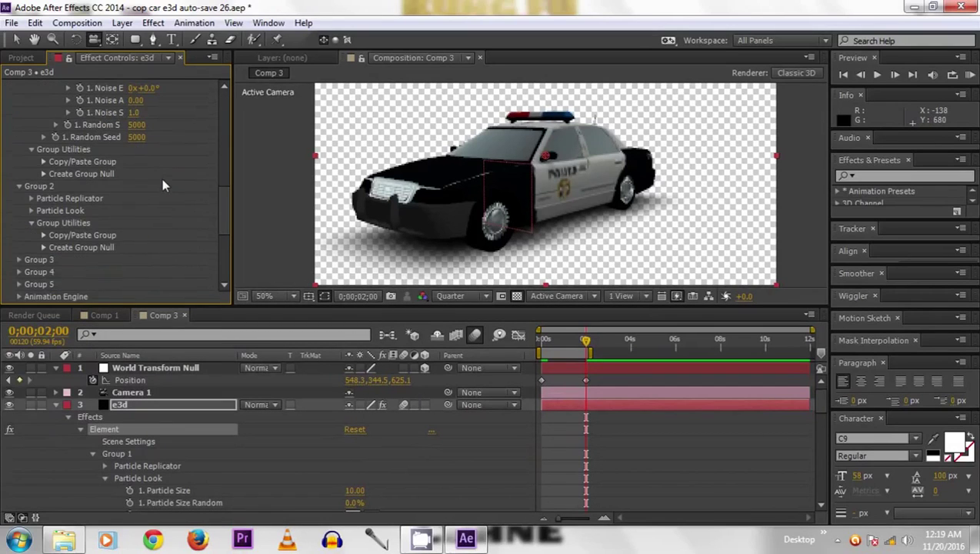
scroll(162, 179, down, 2)
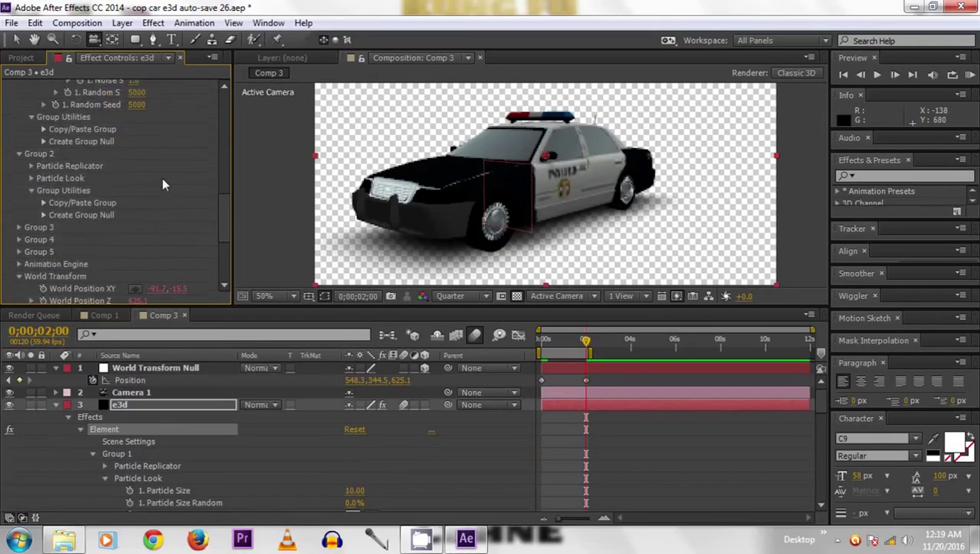
click(32, 177)
scroll(137, 175, down, 4)
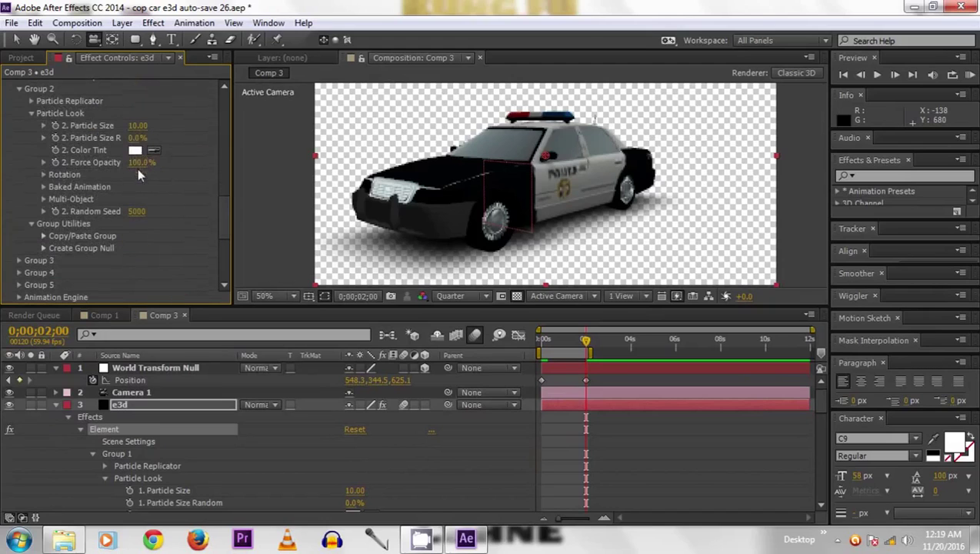
click(43, 198)
click(133, 211)
scroll(166, 198, down, 2)
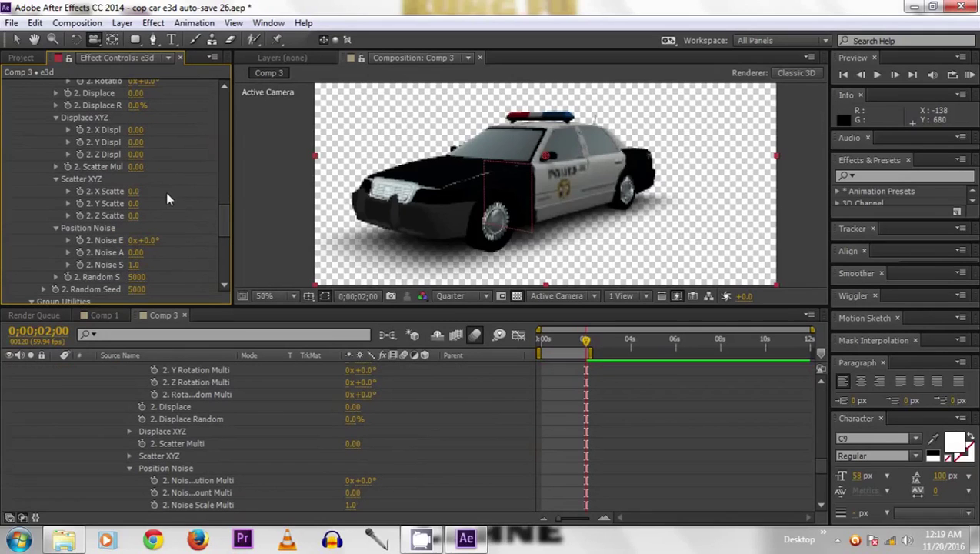
scroll(165, 191, up, 6)
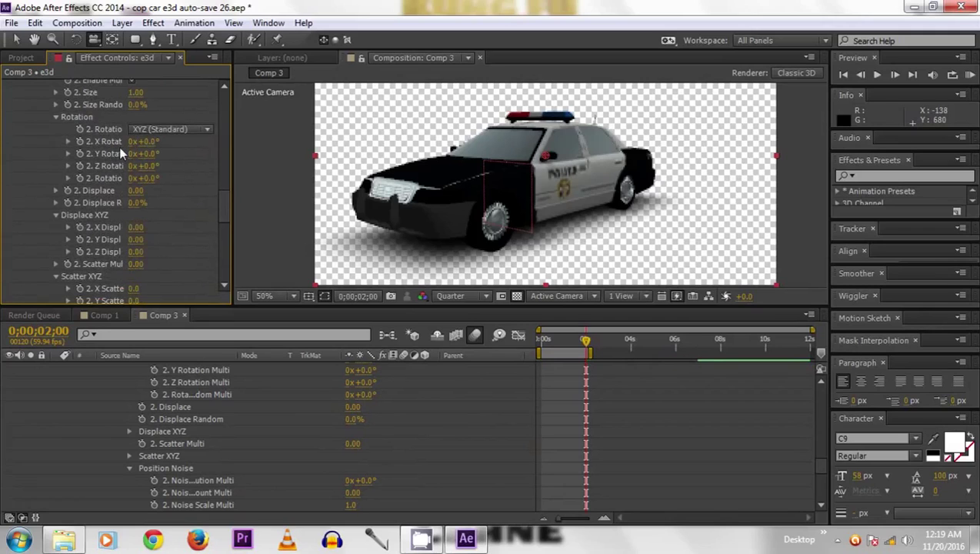
click(79, 140)
Add an expression to Group 2's X Rotation Multi and commit it.
alt+click(79, 139)
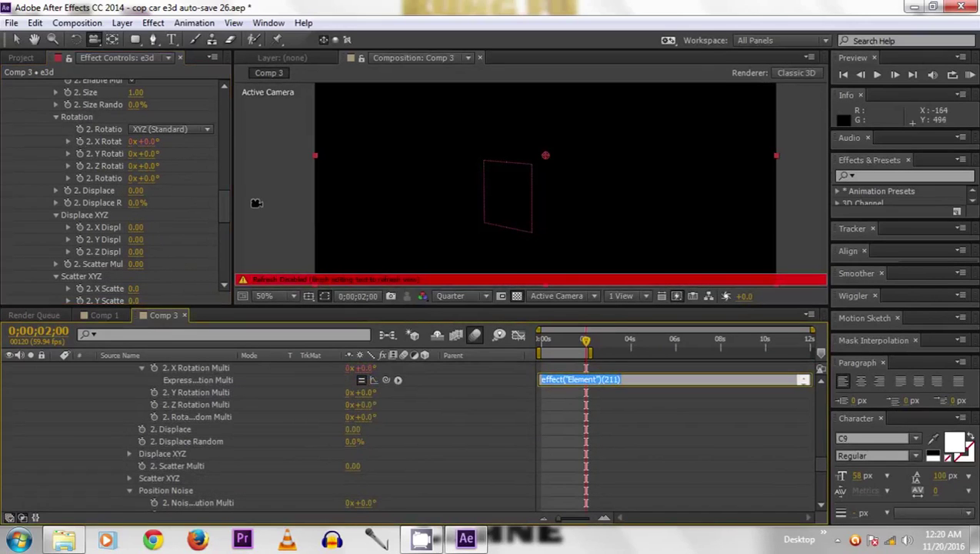
click(427, 423)
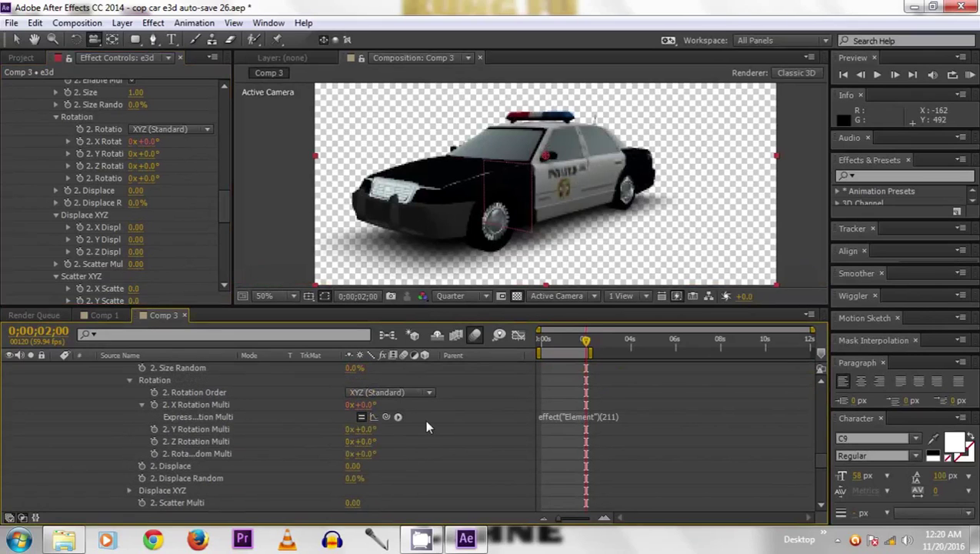
scroll(426, 425, up, 3)
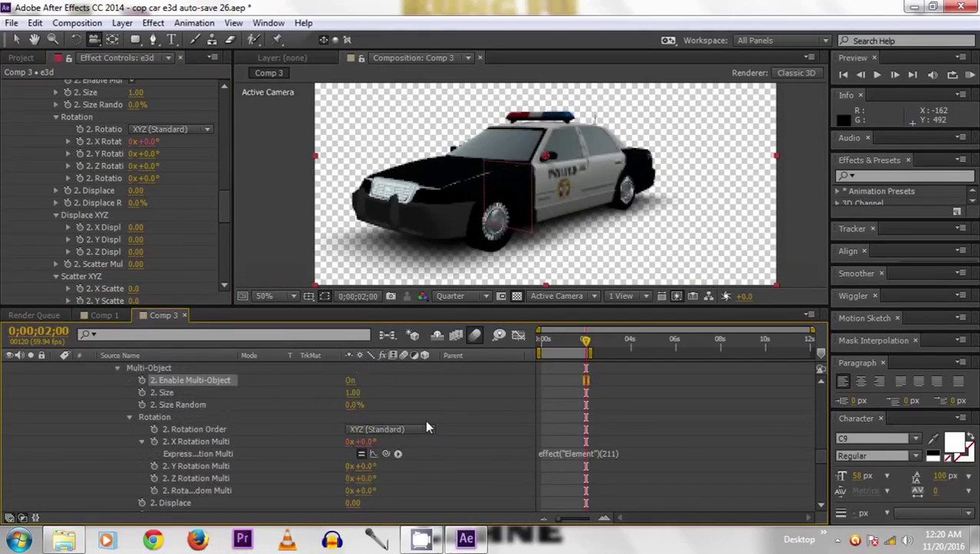
scroll(427, 426, up, 1)
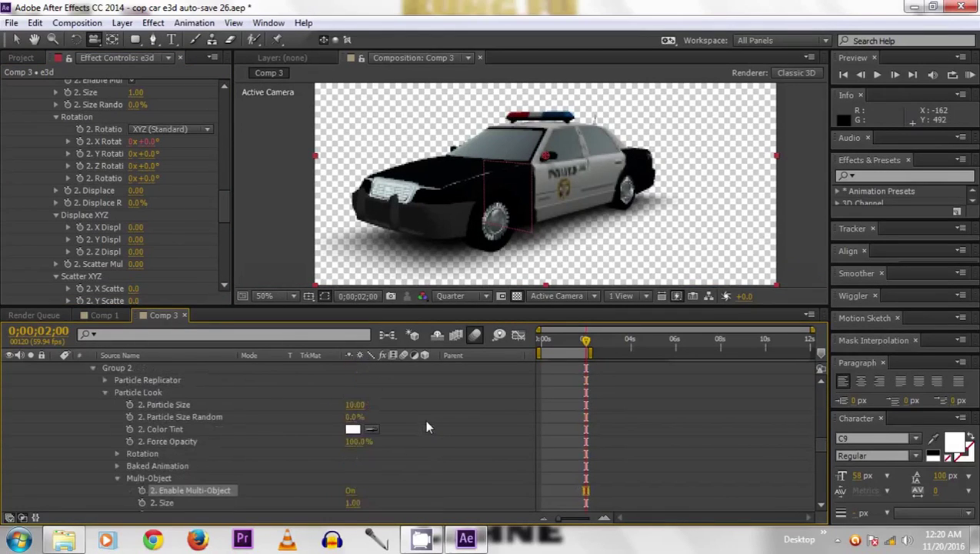
scroll(427, 427, up, 4)
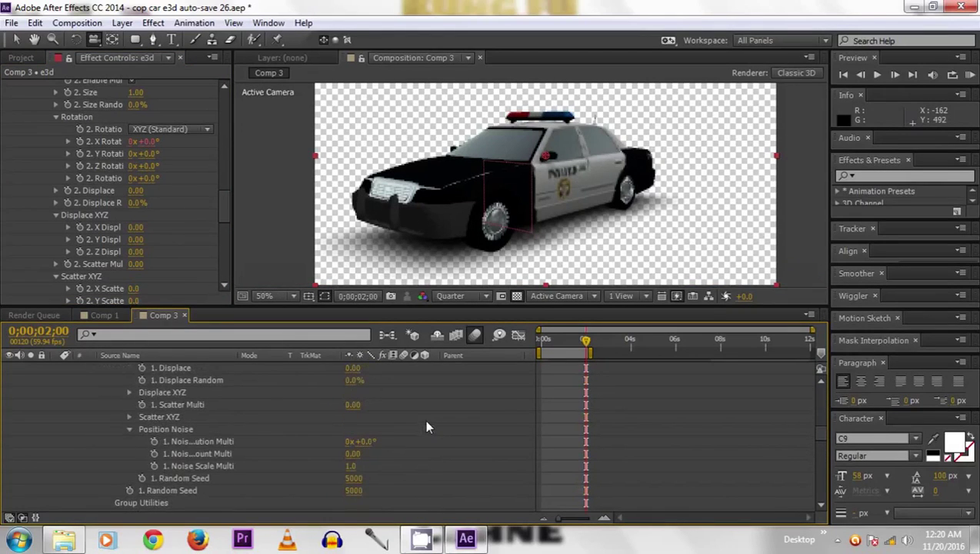
scroll(427, 427, up, 1)
scroll(429, 427, up, 1)
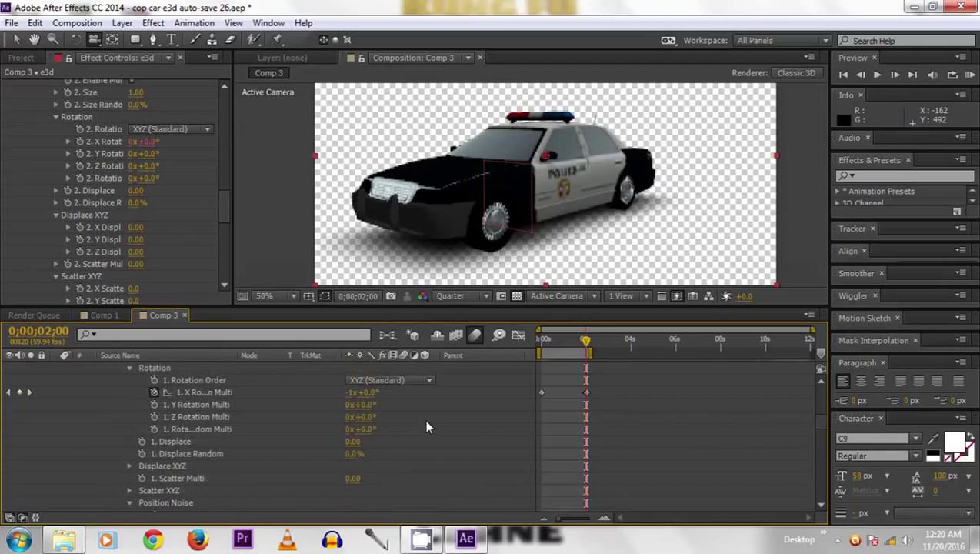
click(82, 142)
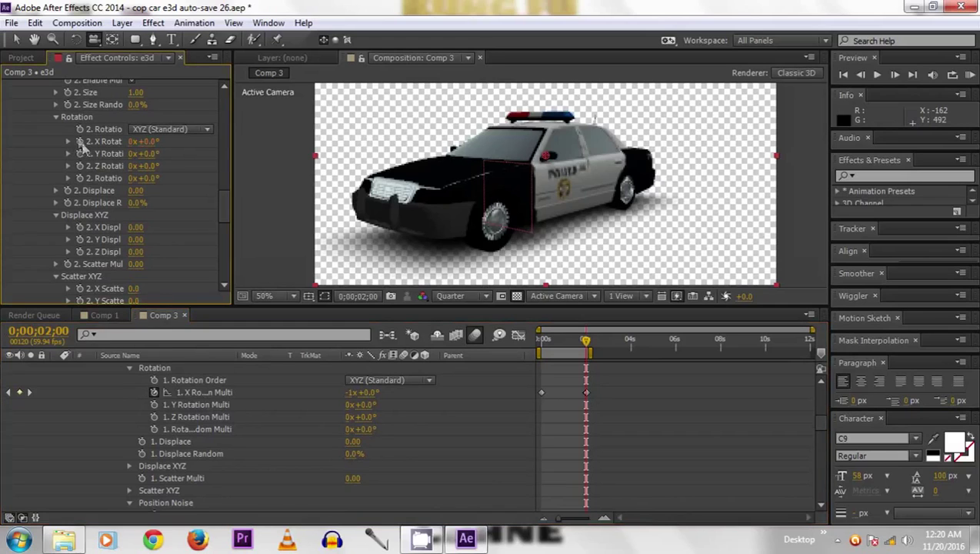
Pick-whip Group 2's X Rotation Multi expression to Group 1's X Rotation Multi, then preview.
alt+click(79, 142)
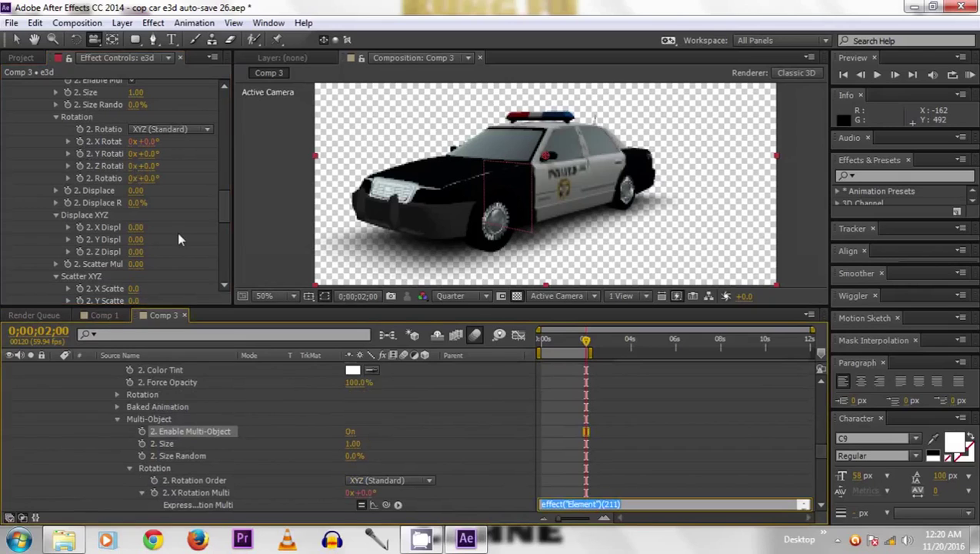
click(225, 182)
drag(224, 176, 224, 127)
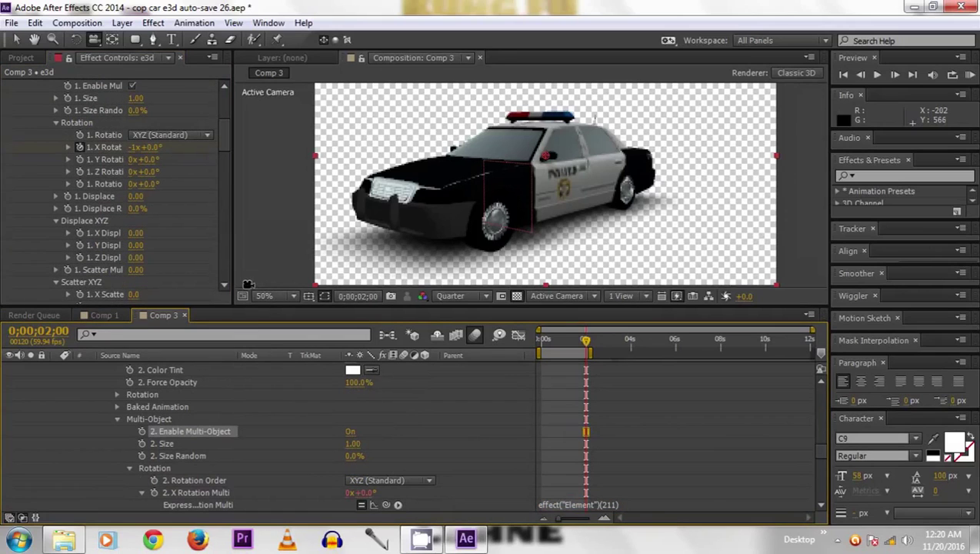
drag(386, 505, 118, 150)
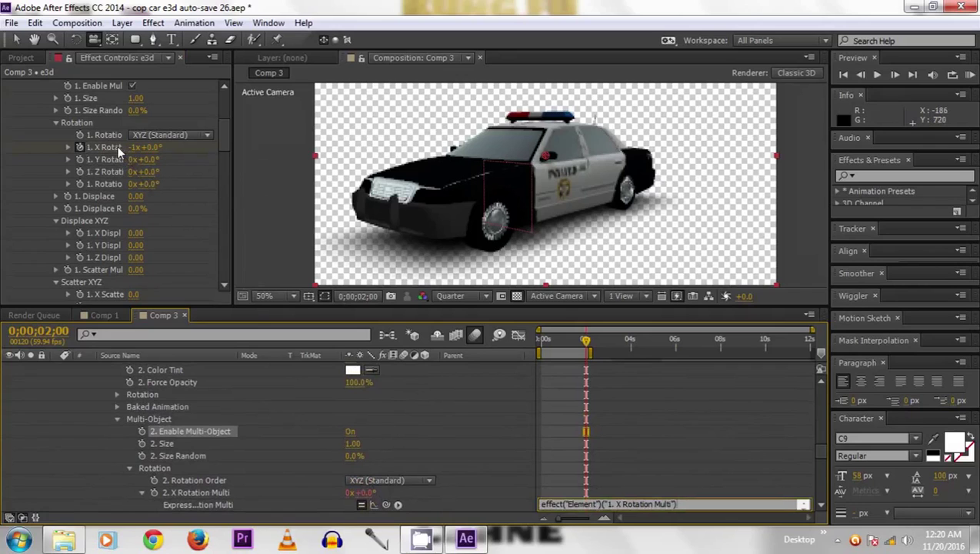
click(416, 398)
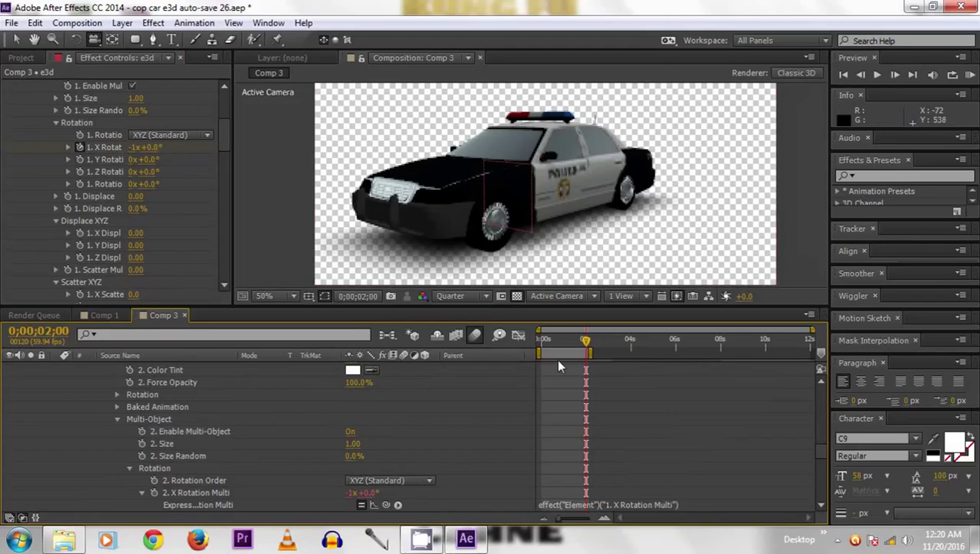
key(space)
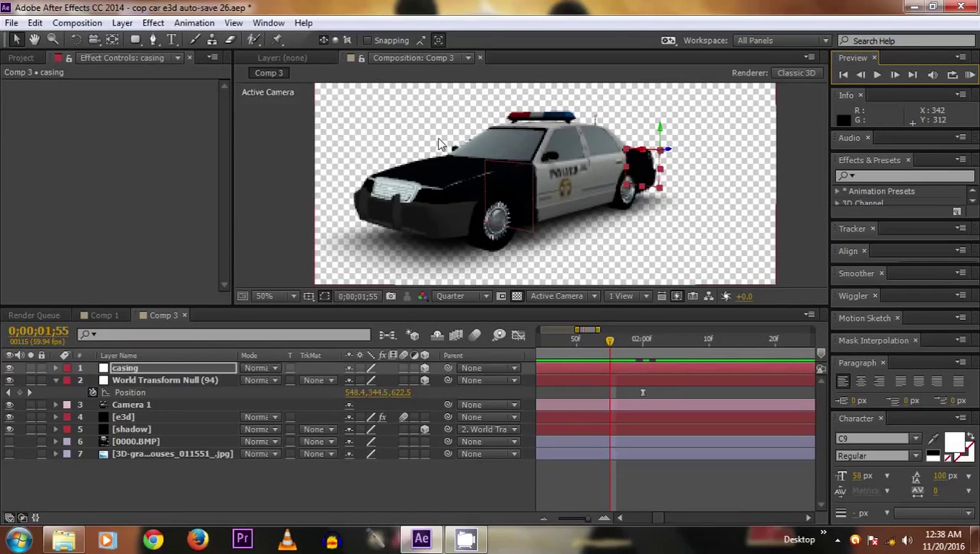
Select the casing layer and press R to show its Orientation and X, Y, Z Rotation.
click(133, 368)
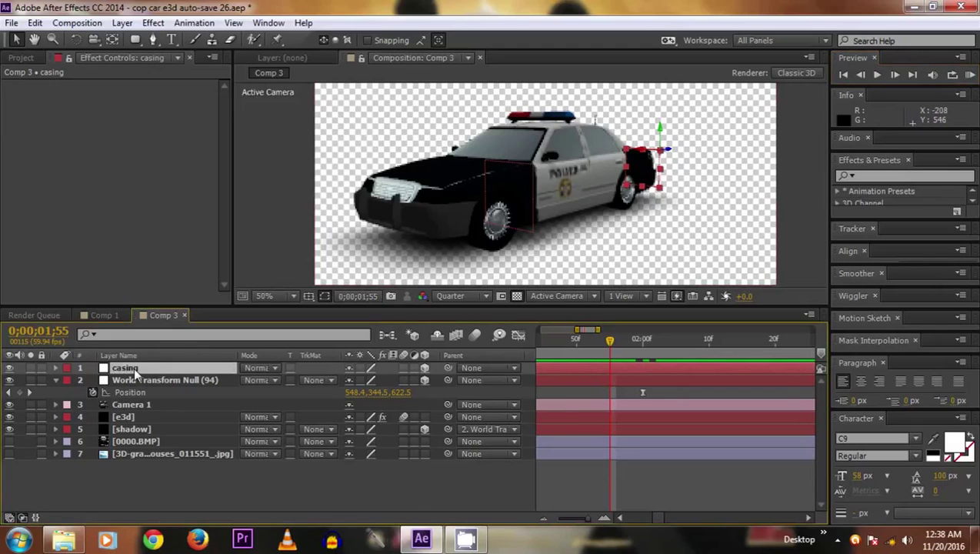
click(21, 60)
click(91, 56)
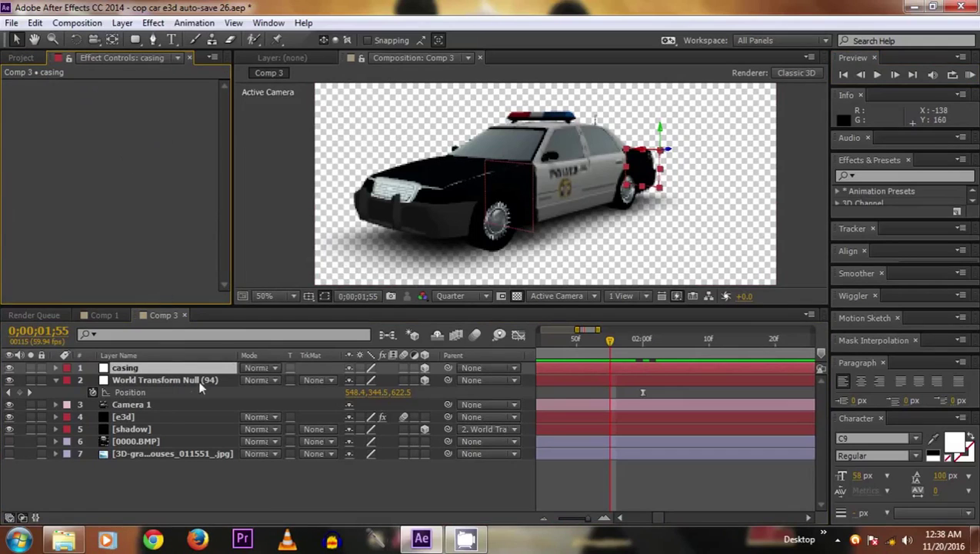
click(150, 369)
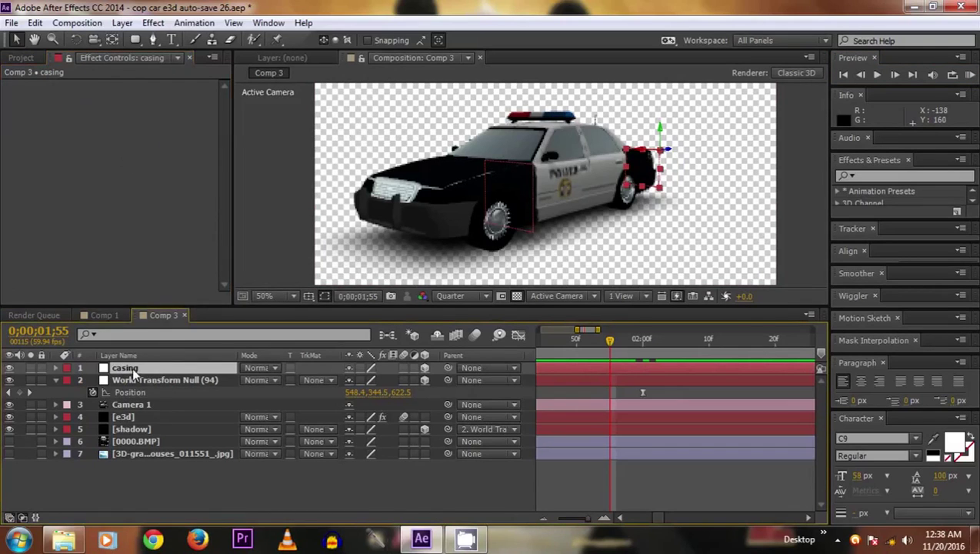
key(r)
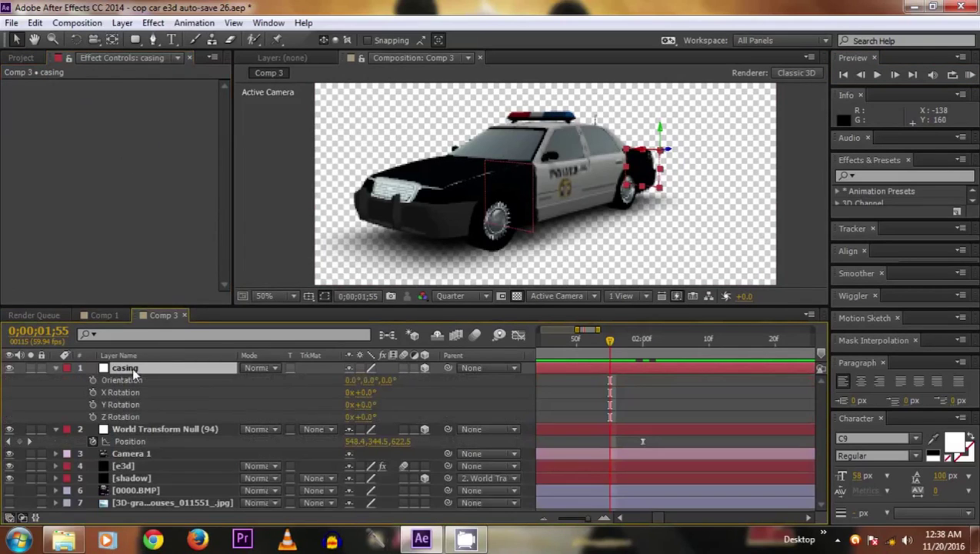
Keyframe the casing's X Rotation at -1° at 2;00 and -2° at 2;10.
click(92, 392)
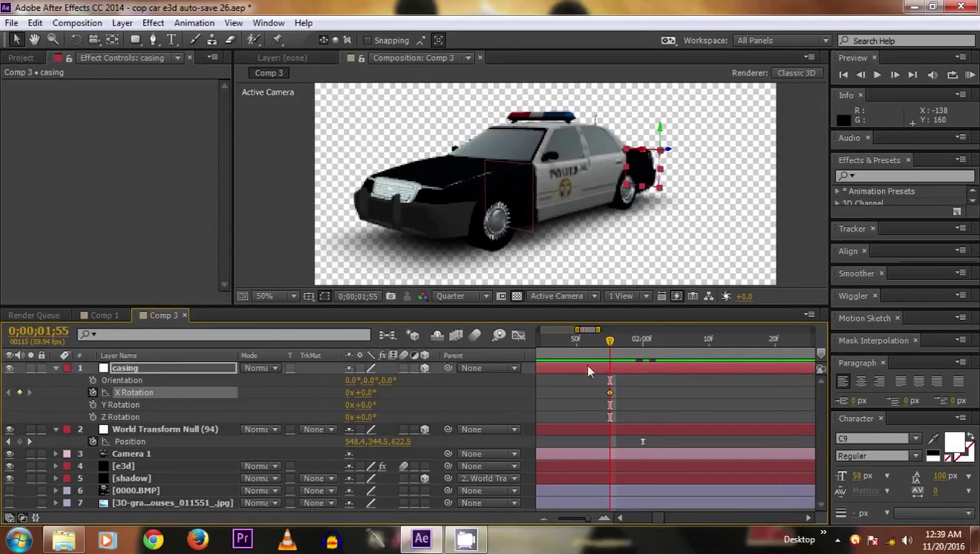
drag(607, 339, 643, 341)
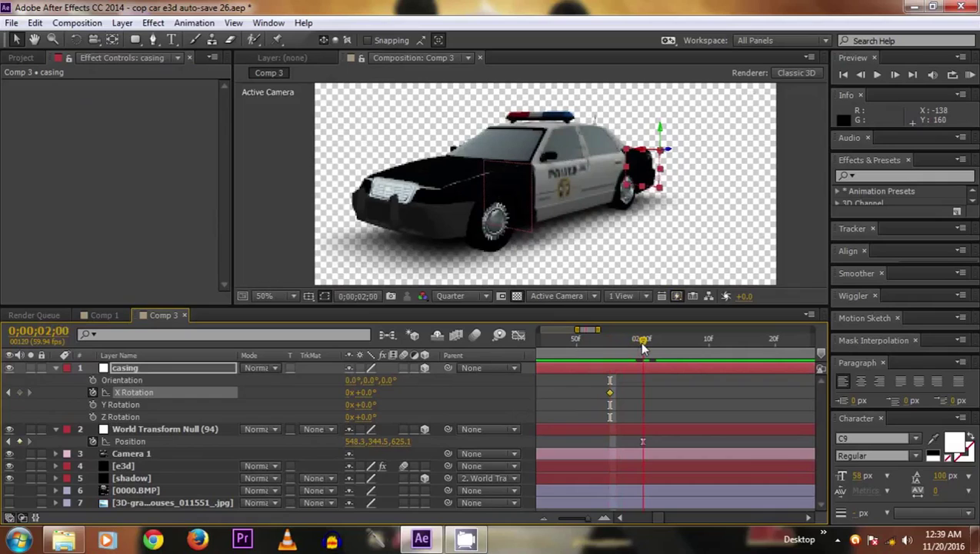
drag(610, 404, 642, 445)
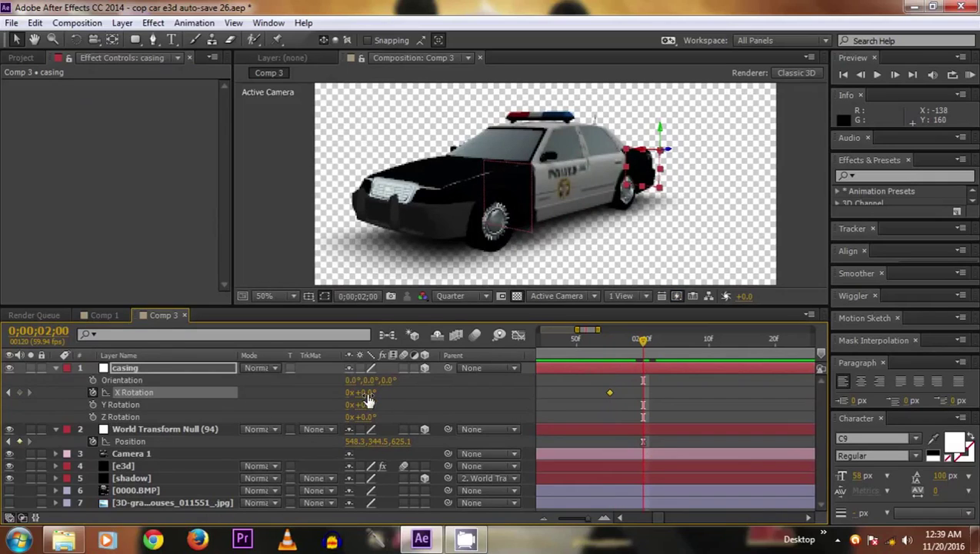
drag(366, 393, 360, 392)
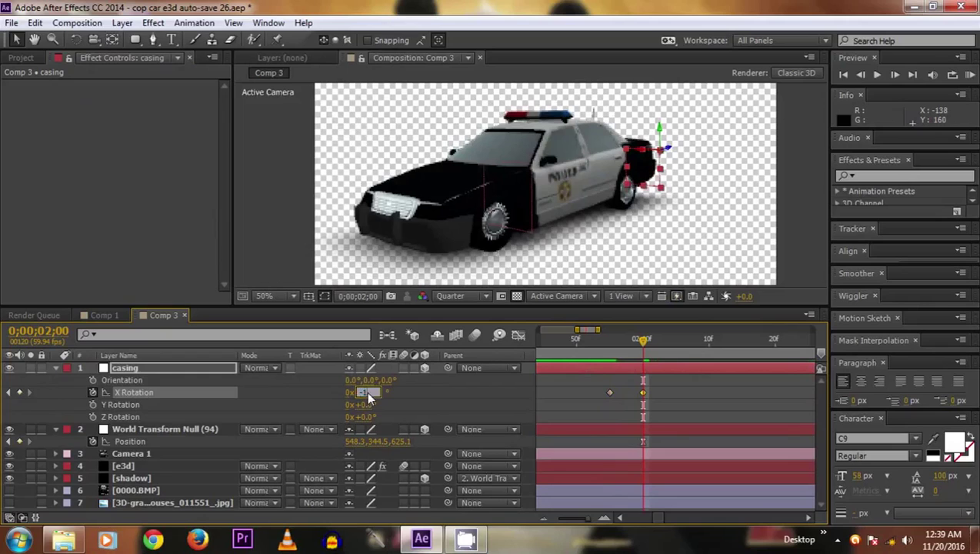
key(Return)
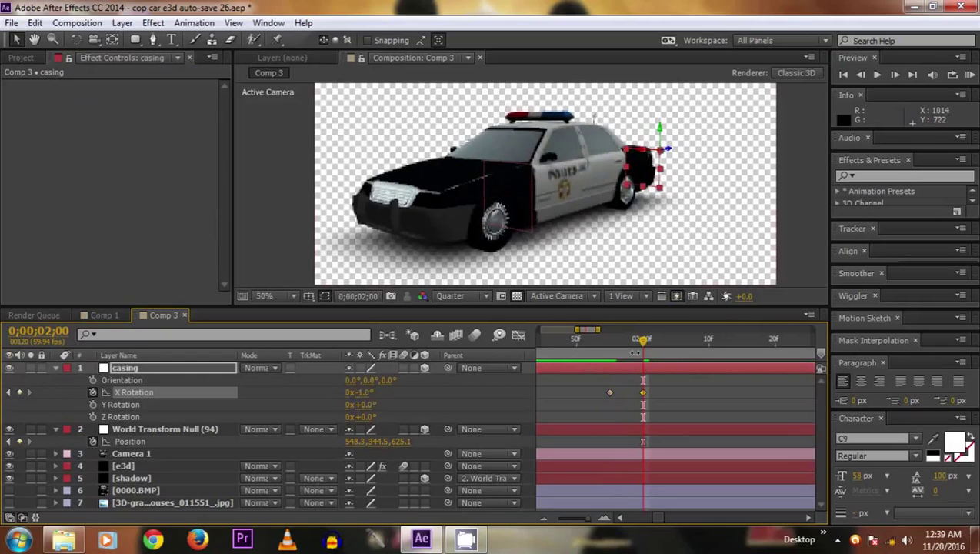
drag(645, 347, 705, 350)
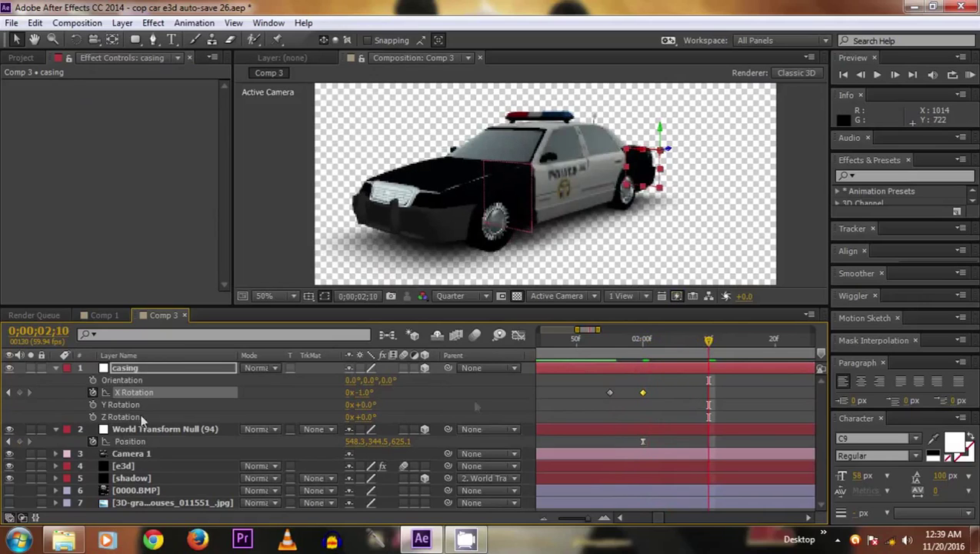
click(364, 395)
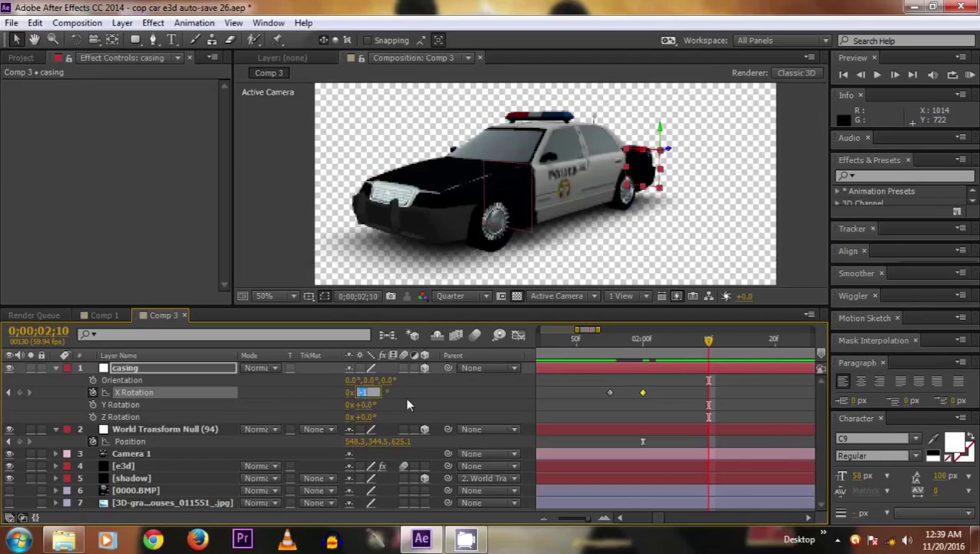
text(-2)
key(Return)
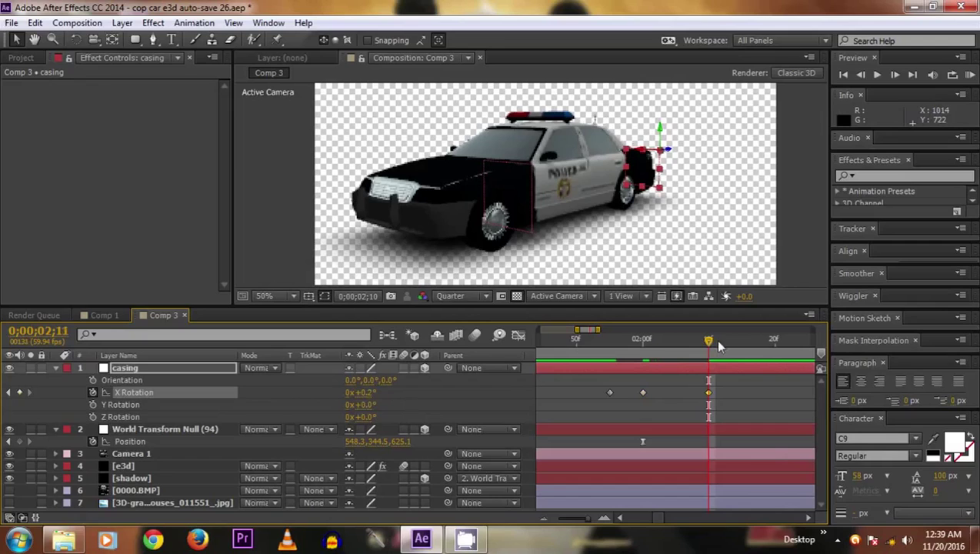
Return the casing's X Rotation to 0° at 2;20 and select all its keyframes.
click(775, 340)
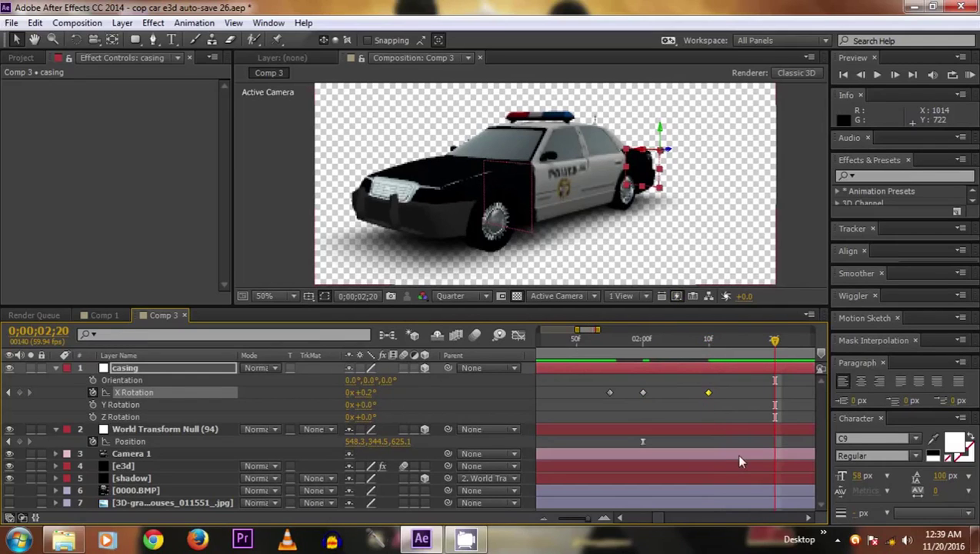
click(369, 393)
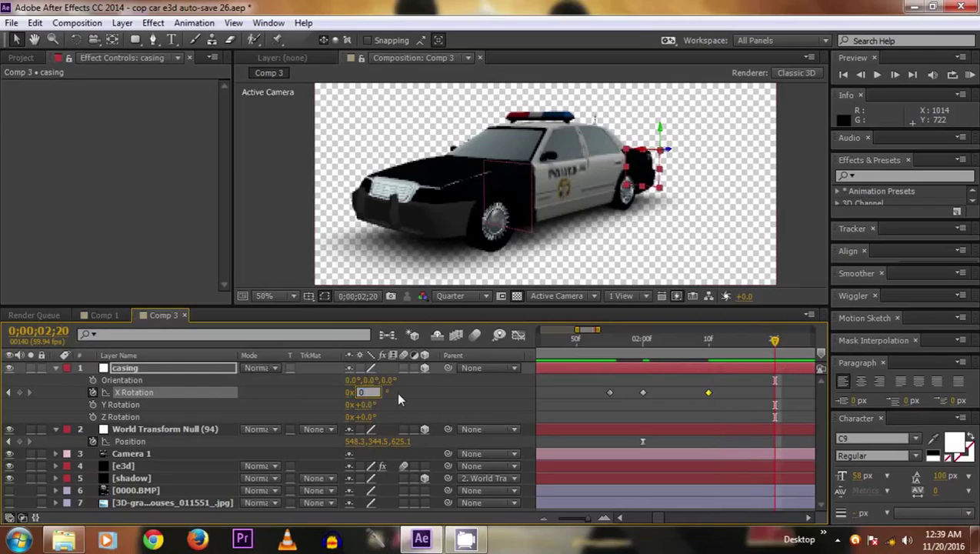
key(Return)
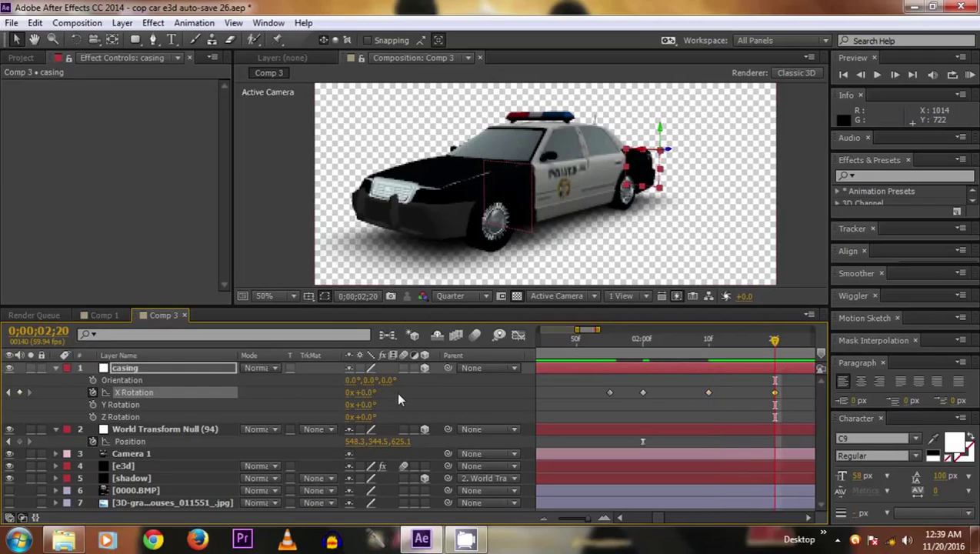
drag(593, 377, 781, 410)
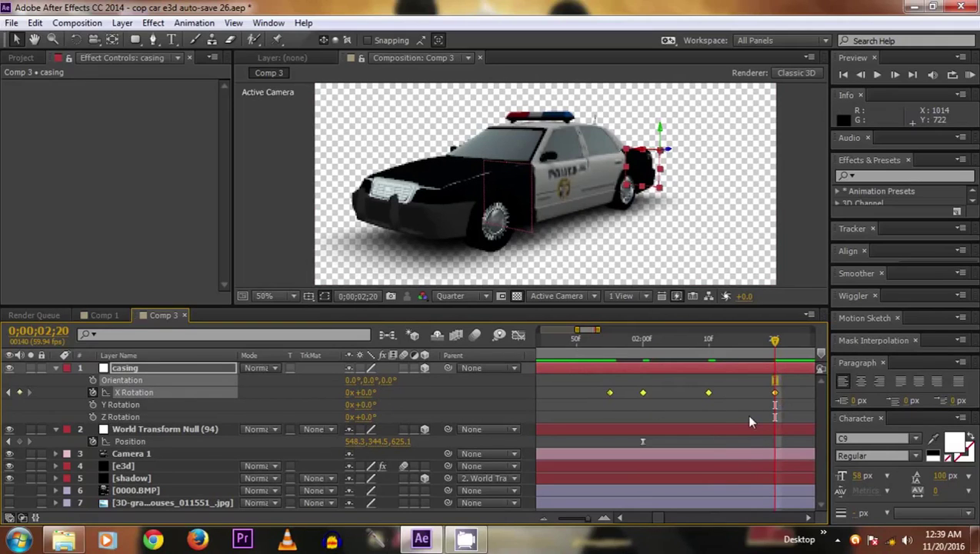
right_click(707, 394)
Apply Easy Ease to the casing's X Rotation keyframes and zoom the timeline out to all 10 seconds.
mouse_move(769, 384)
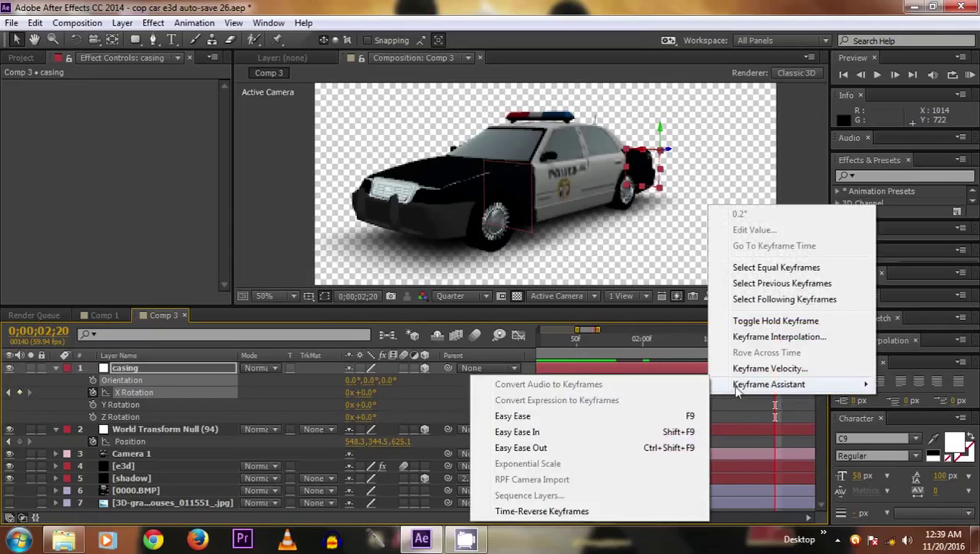
click(521, 419)
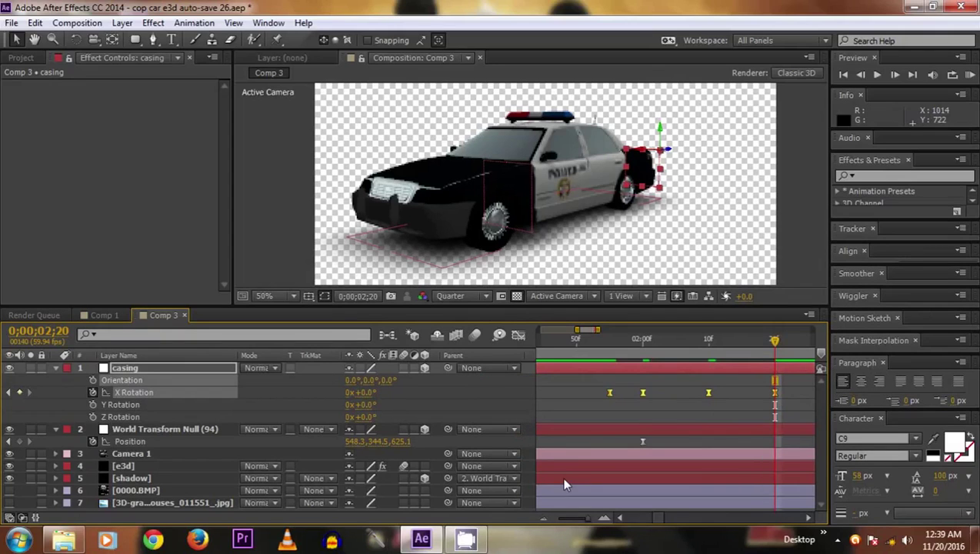
drag(586, 521, 564, 520)
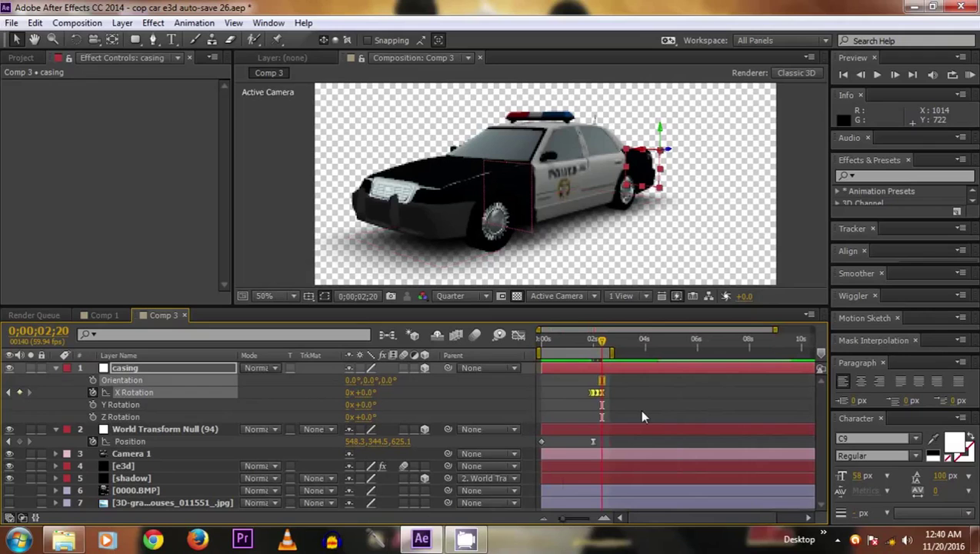
Preview the tilt, zoom the viewer to 25% and show the village background layer.
key(space)
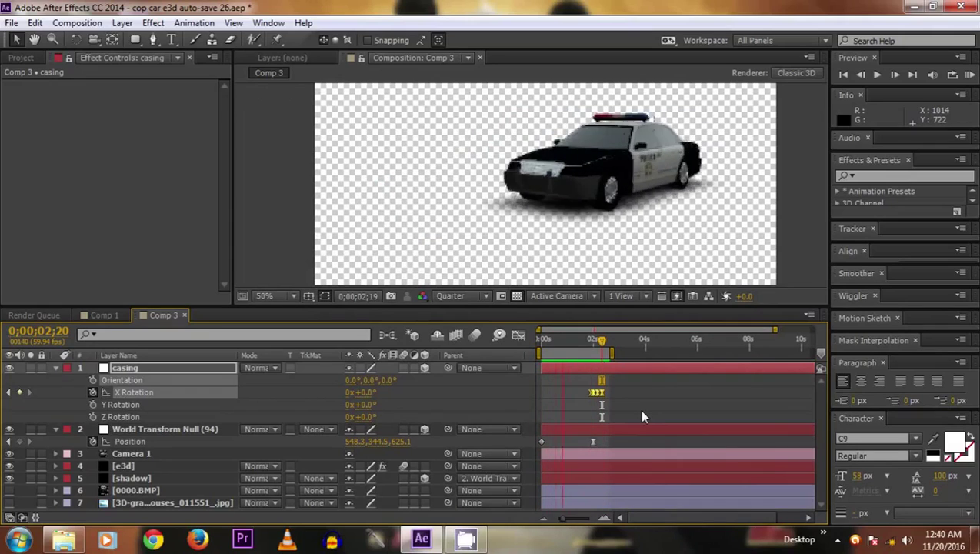
key(space)
key(equal)
key(equal)
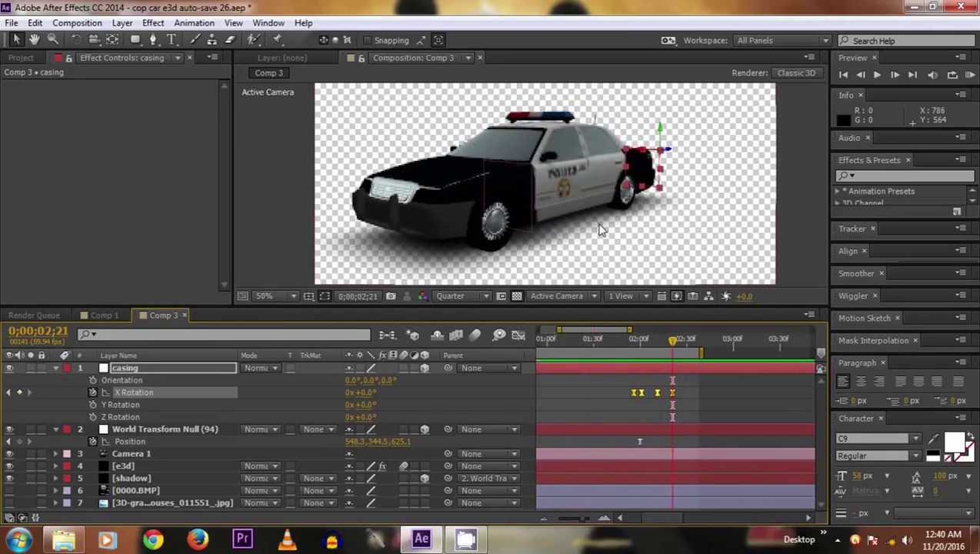
key(comma)
key(comma)
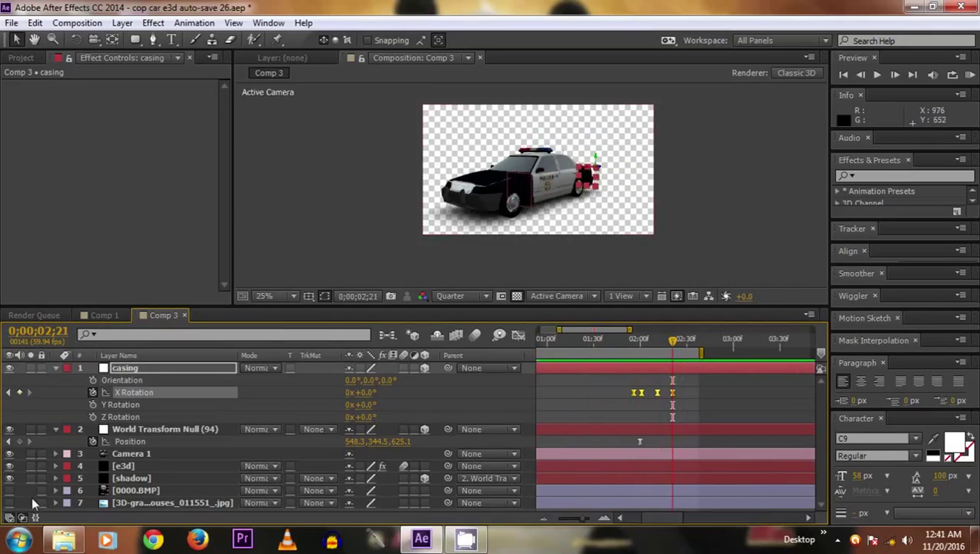
click(10, 503)
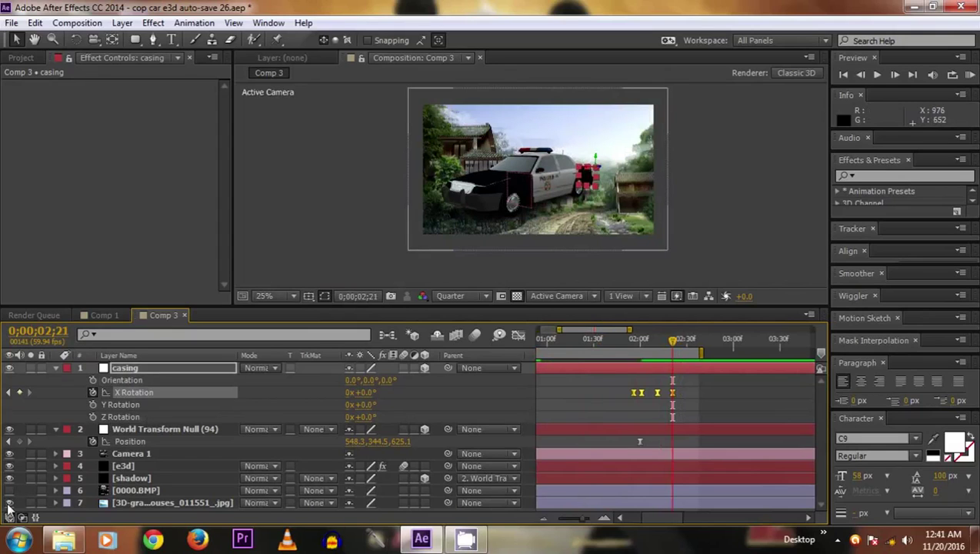
Orbit the scene with the Unified Camera tool to see the car from behind, then fit the view.
click(93, 39)
drag(452, 171, 542, 131)
drag(614, 149, 558, 247)
drag(608, 338, 509, 332)
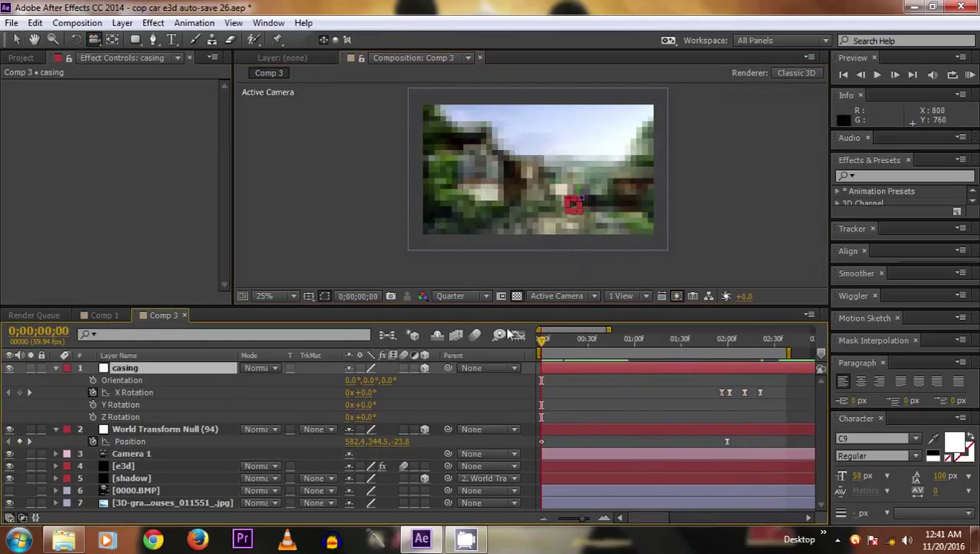
click(539, 228)
scroll(538, 228, up, 2)
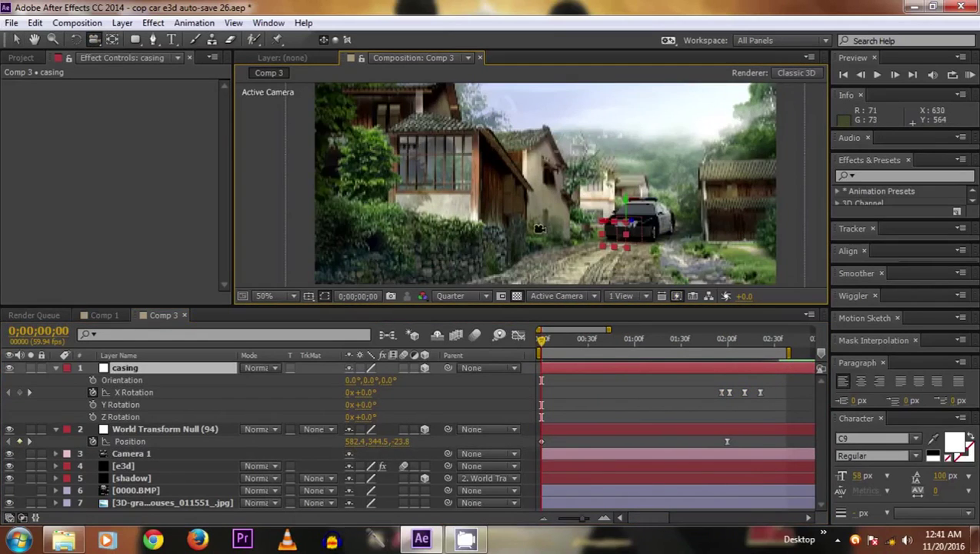
scroll(568, 278, down, 2)
key(shift+slash)
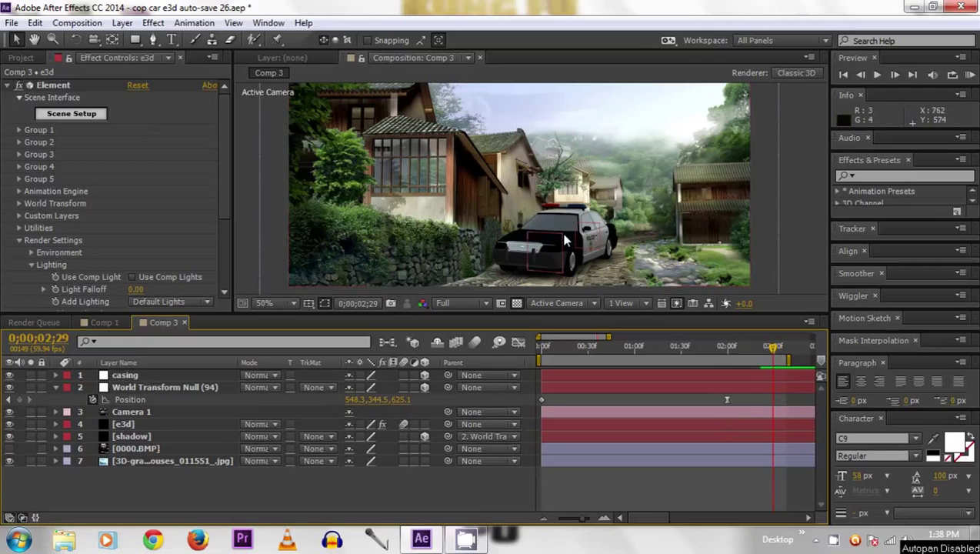
Create a new Point-type light named Light 1 from the timeline's New > Light menu.
right_click(148, 496)
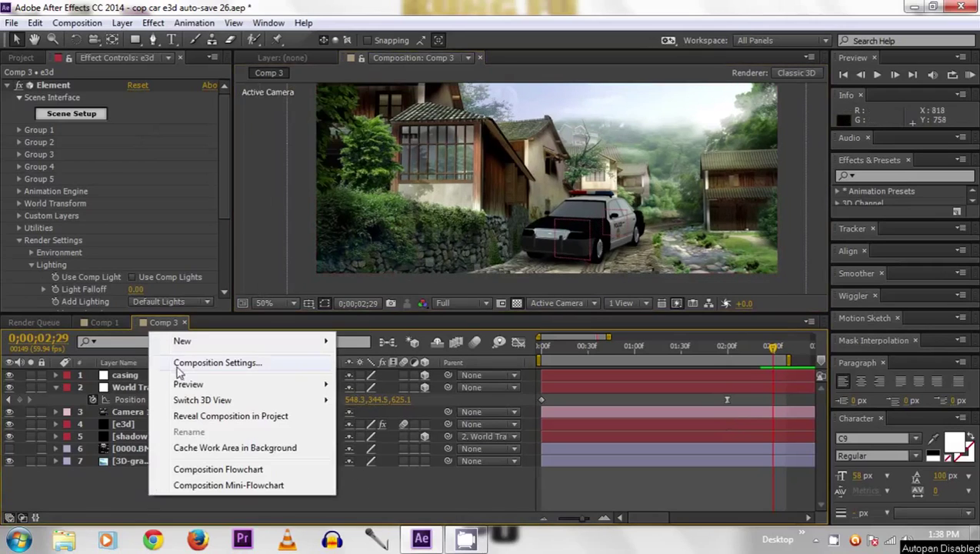
mouse_move(185, 341)
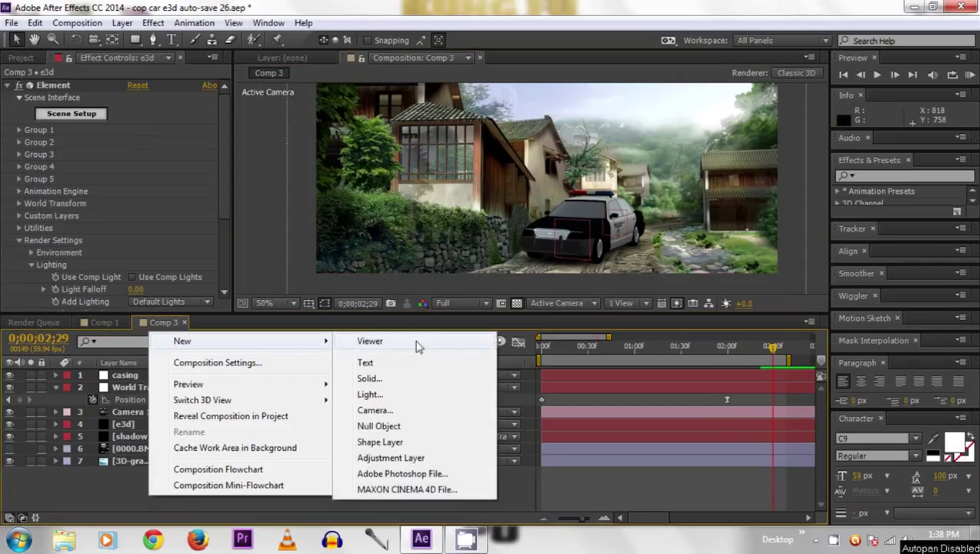
click(369, 394)
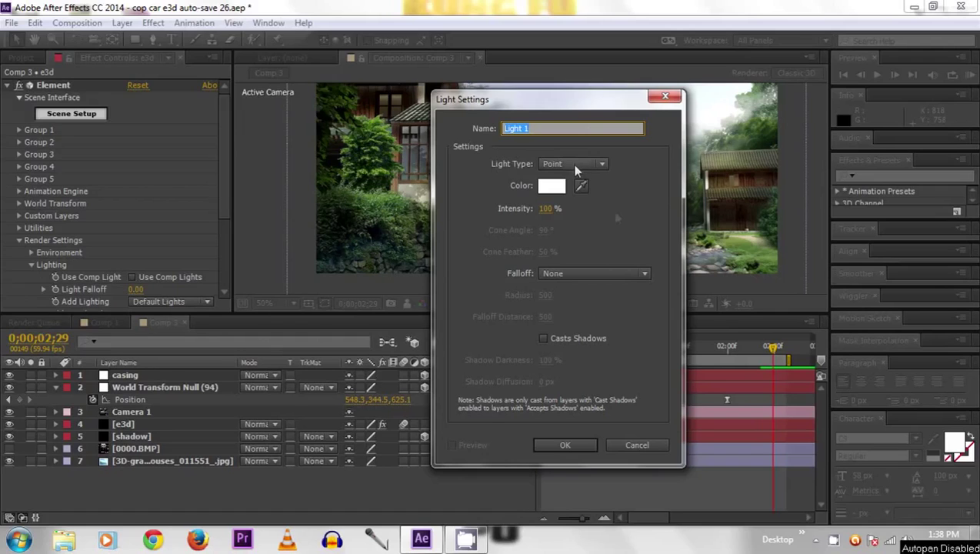
click(565, 446)
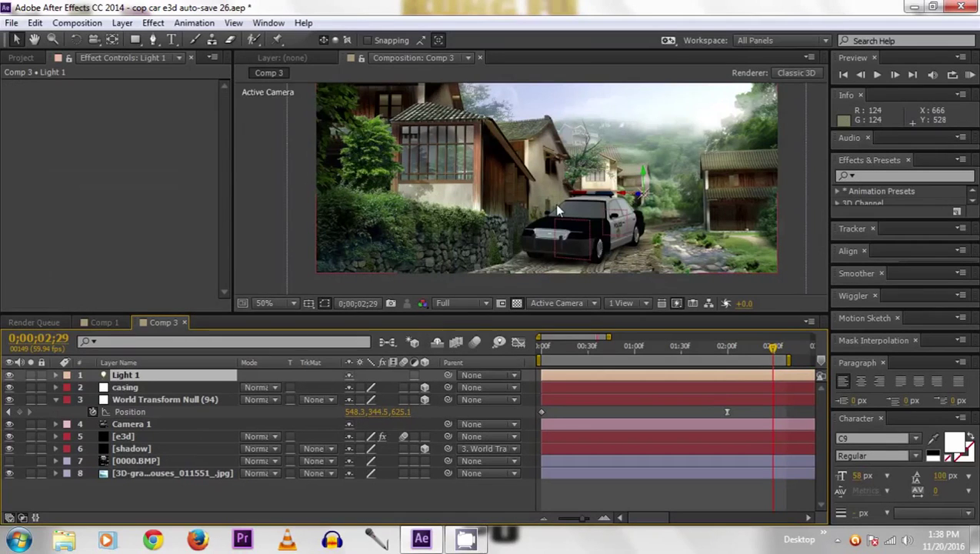
Pan the composition viewer and switch its 3D view from Active Camera to Top.
drag(554, 203, 565, 173)
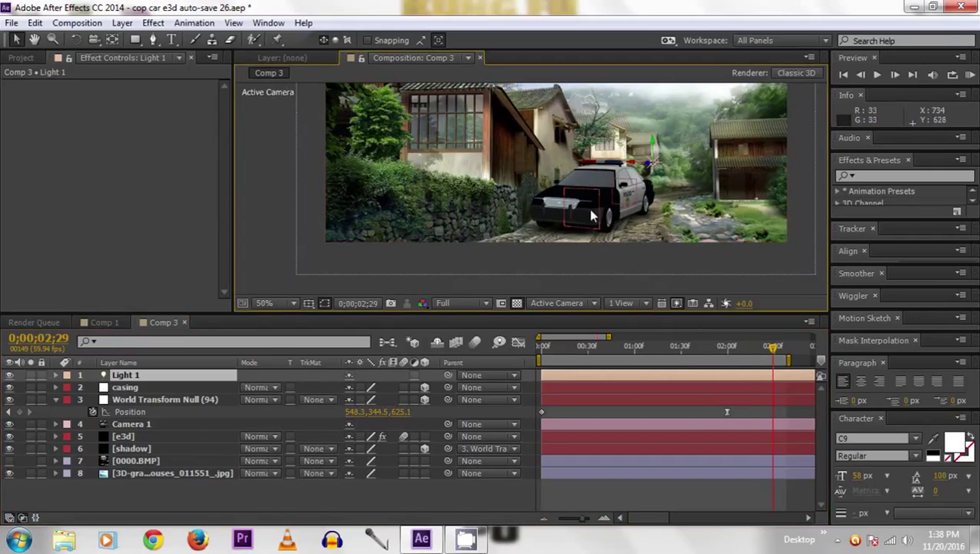
click(582, 304)
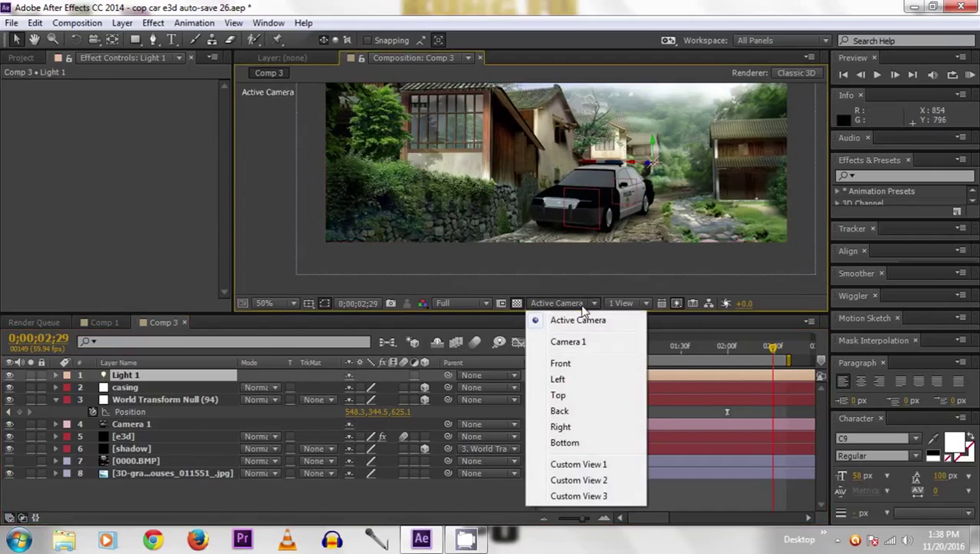
click(559, 395)
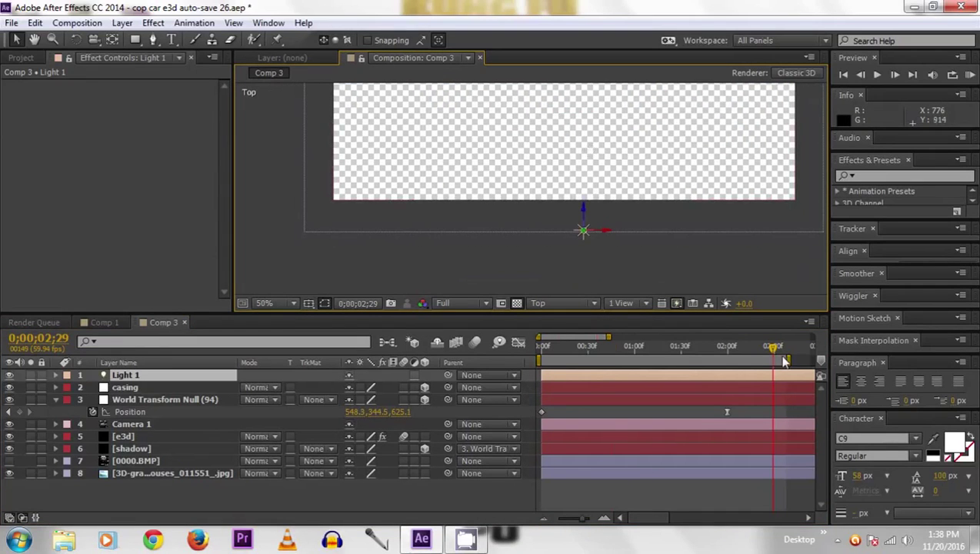
At frame 0;00;00;00 in Top view, drag Light 1 onto the police car's front headlight corner.
drag(773, 348, 542, 347)
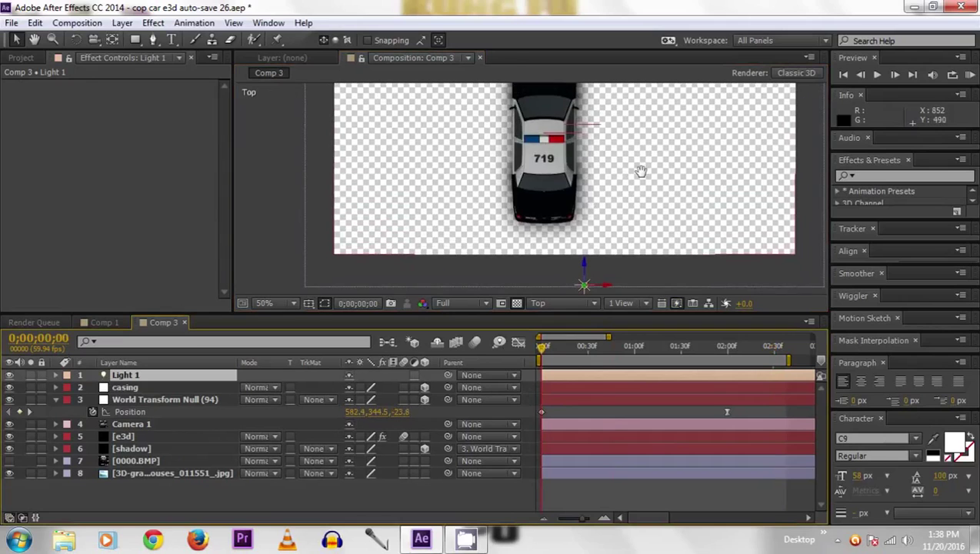
scroll(584, 168, down, 2)
scroll(560, 153, up, 1)
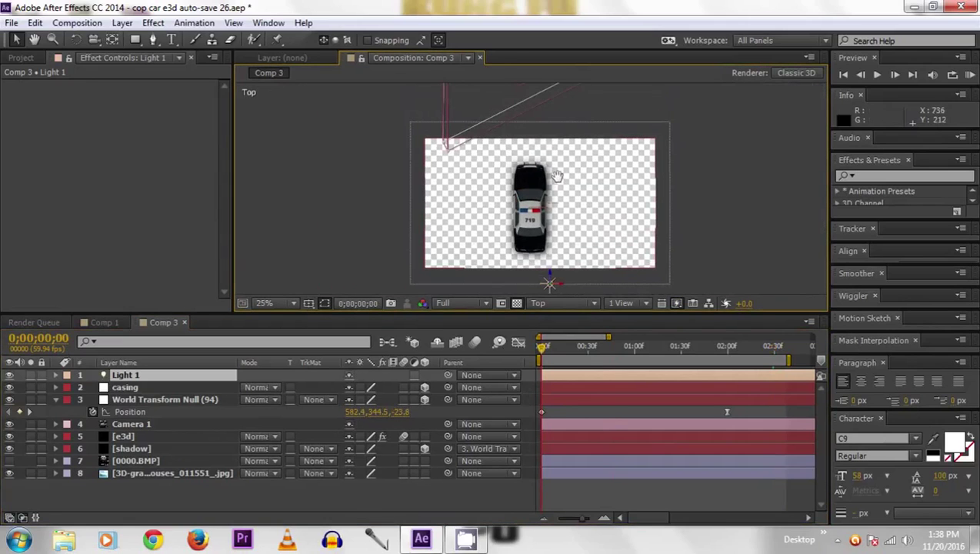
drag(549, 279, 549, 158)
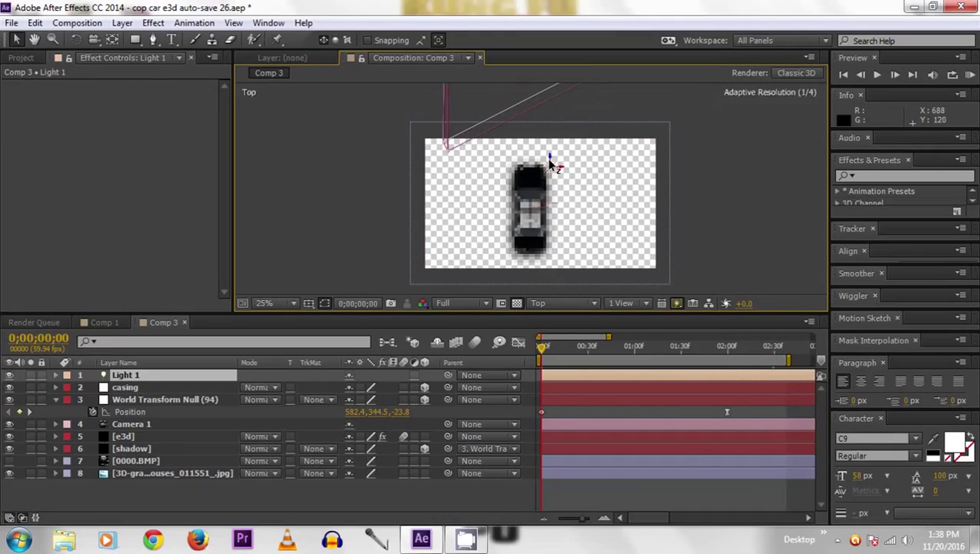
scroll(580, 161, up, 4)
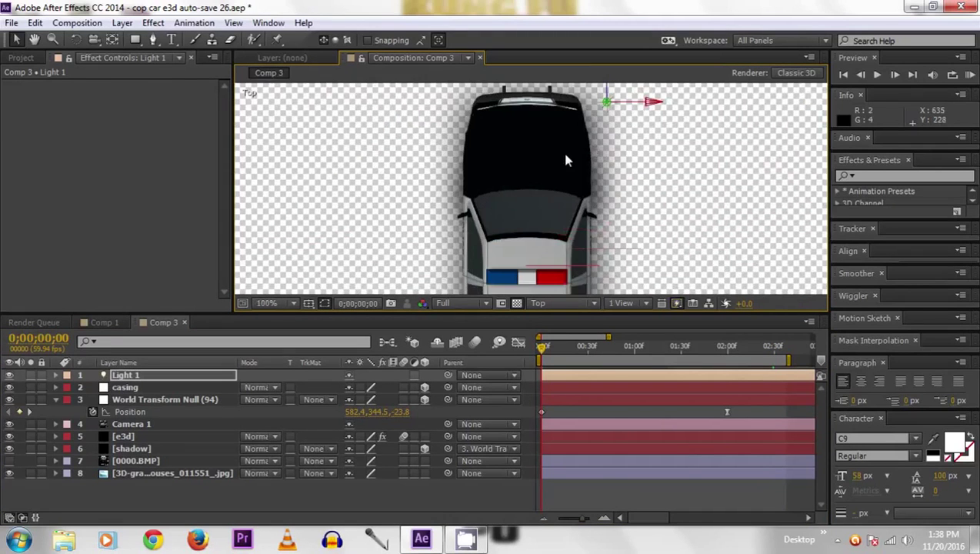
scroll(559, 199, up, 2)
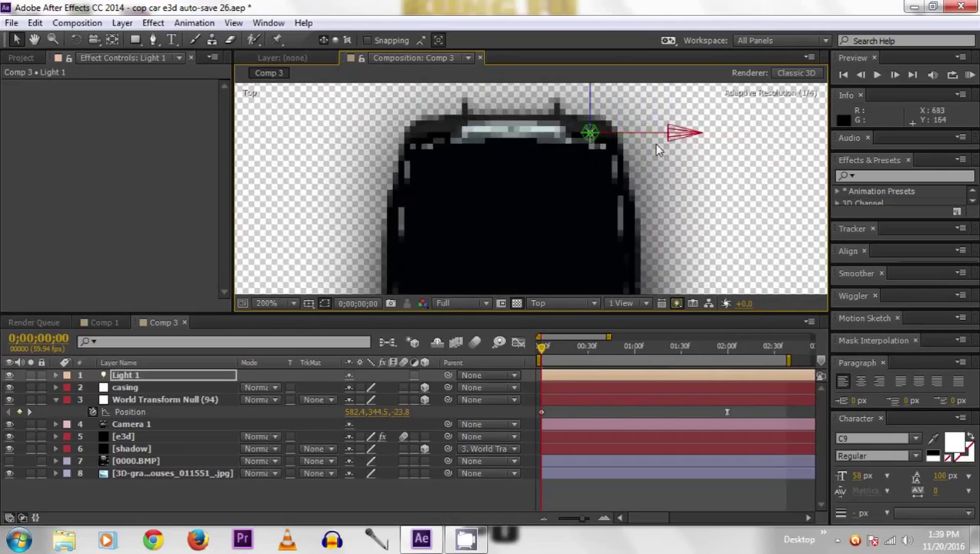
drag(599, 104, 592, 101)
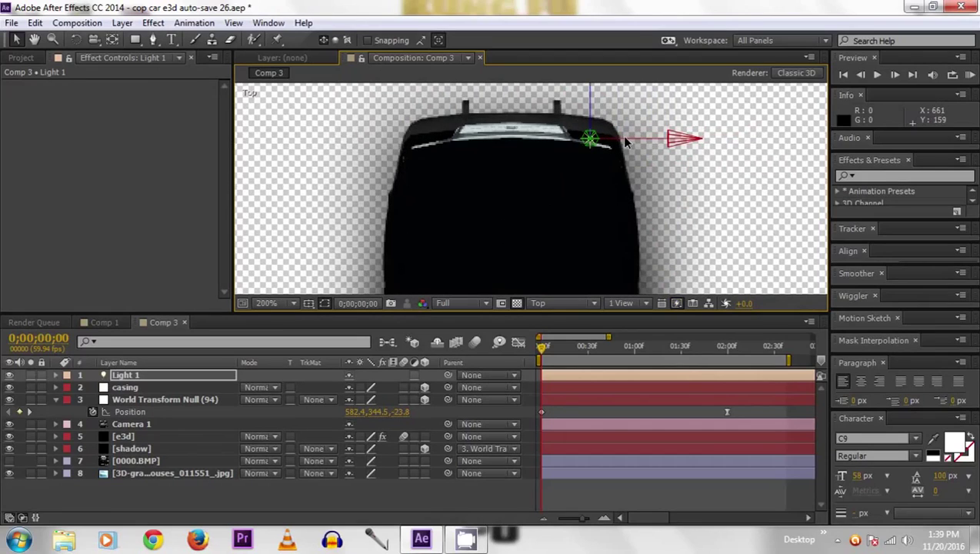
drag(522, 183, 564, 184)
click(573, 304)
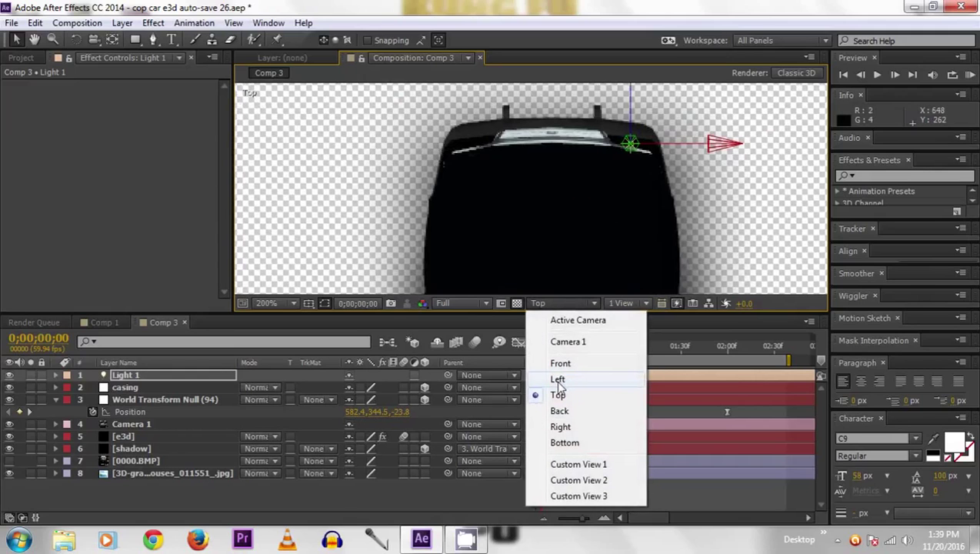
click(576, 304)
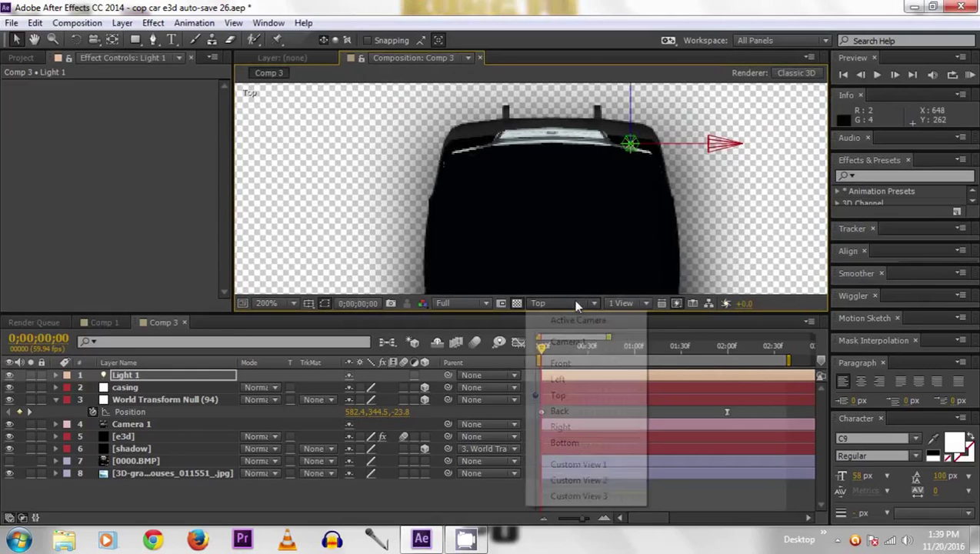
In Left view, lower Light 1 along its Y axis to the car's headlight height.
click(558, 379)
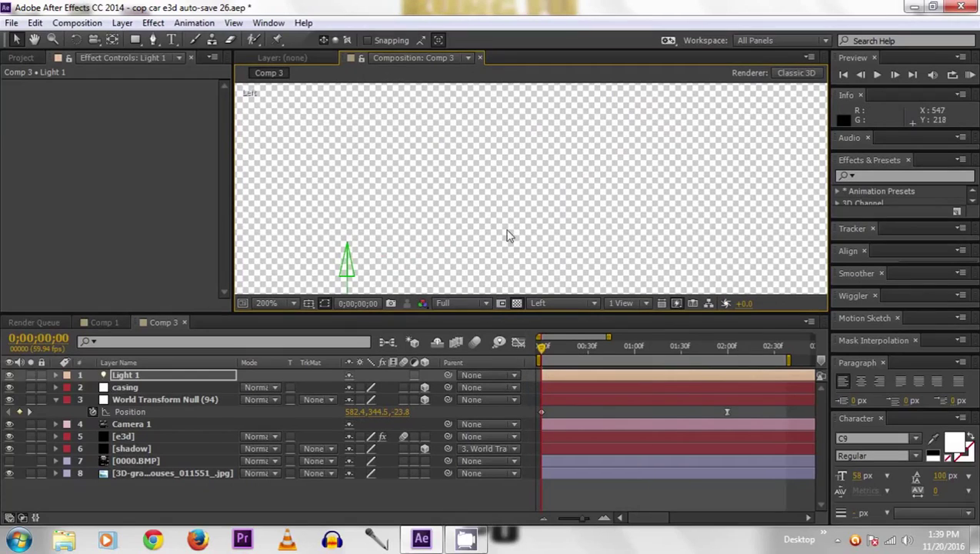
drag(476, 225, 519, 117)
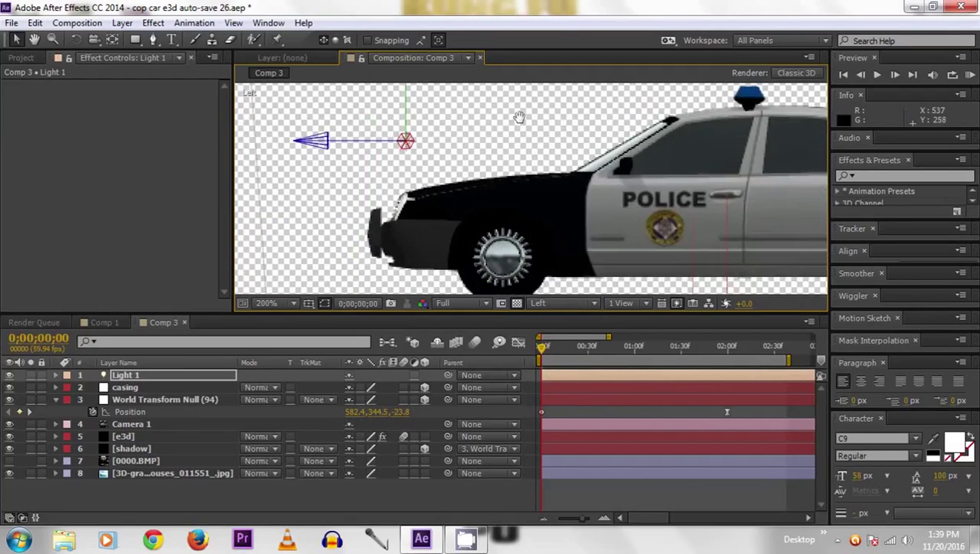
drag(405, 103, 400, 162)
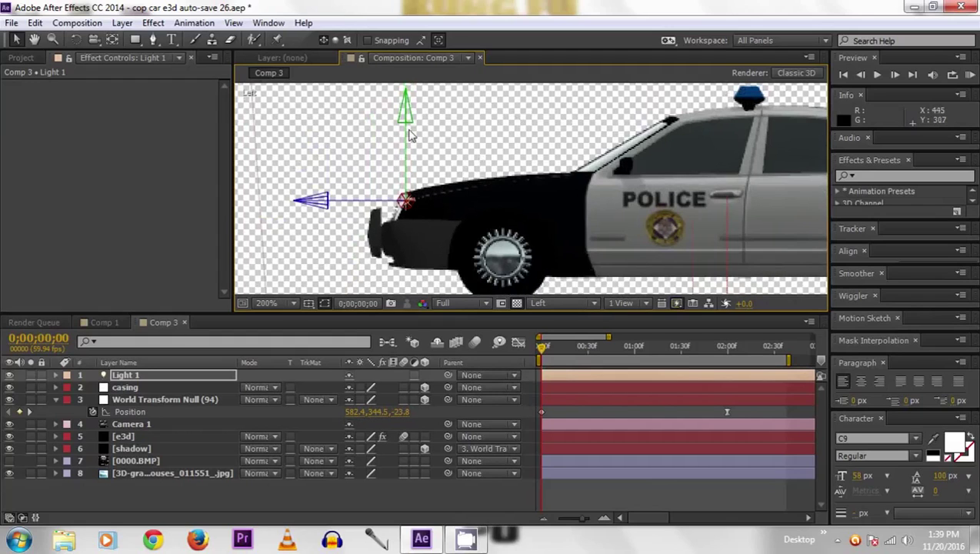
drag(406, 115, 406, 123)
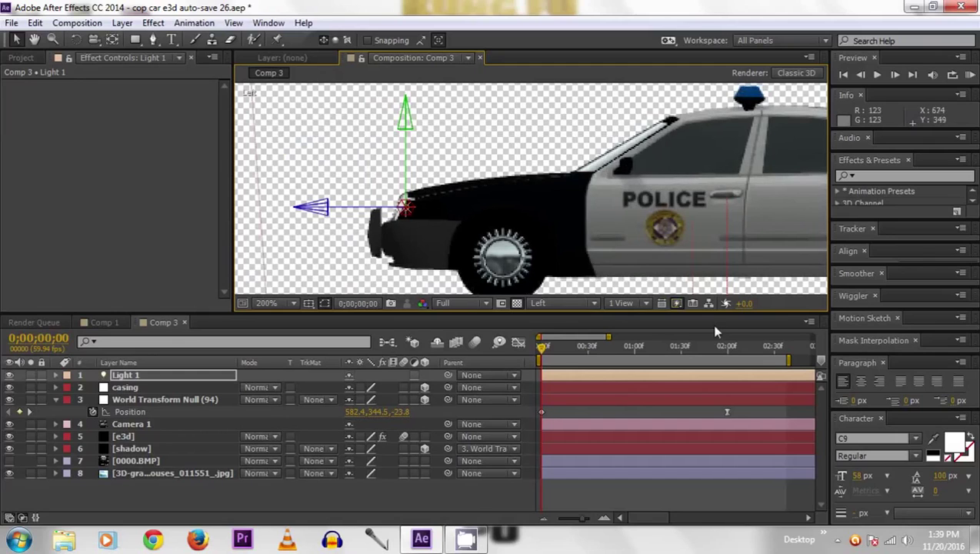
Check the light's placement from the Active Camera, then return the viewer to Top view.
click(565, 303)
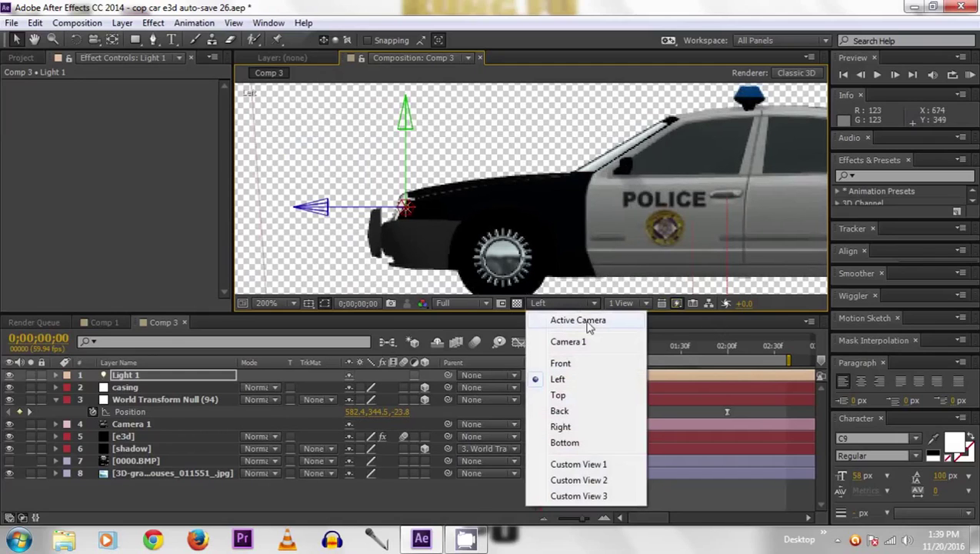
click(589, 323)
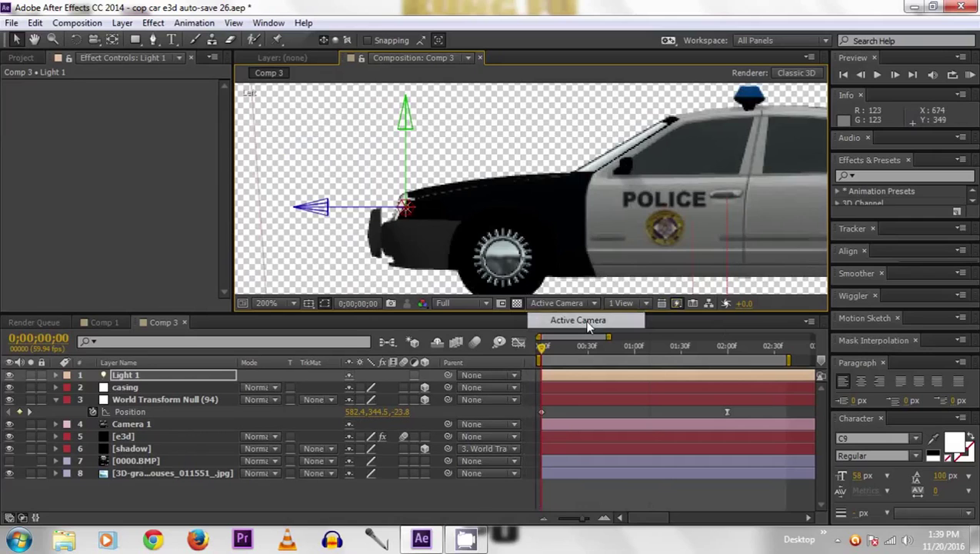
drag(711, 211, 530, 108)
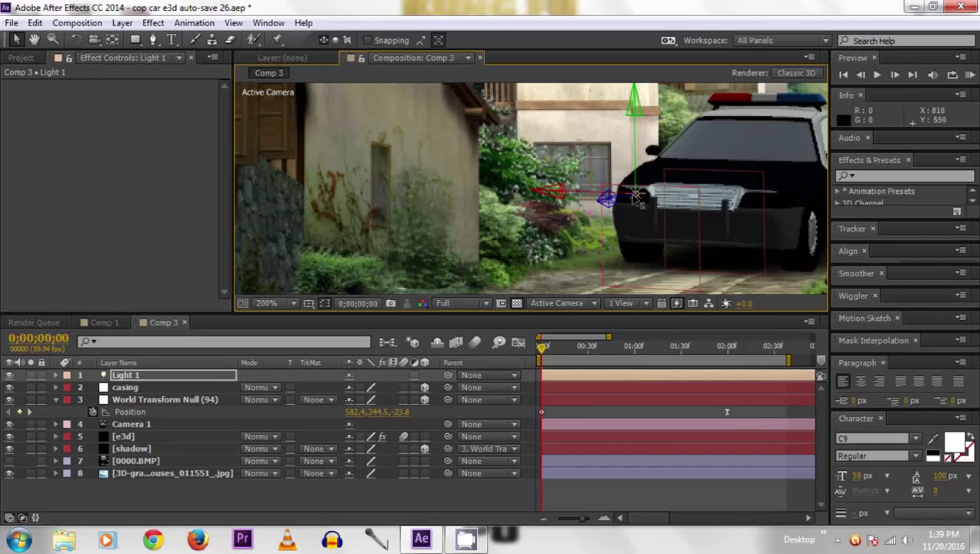
click(566, 305)
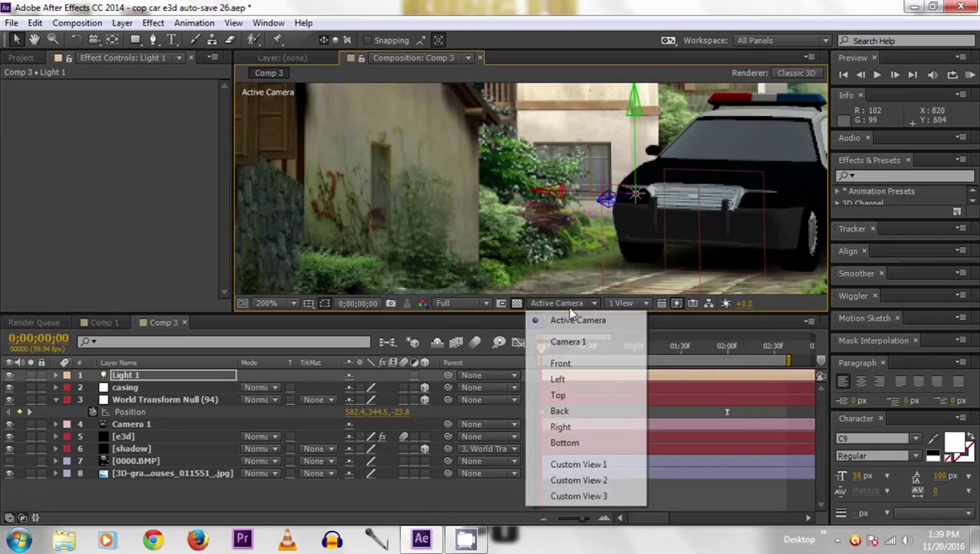
click(559, 396)
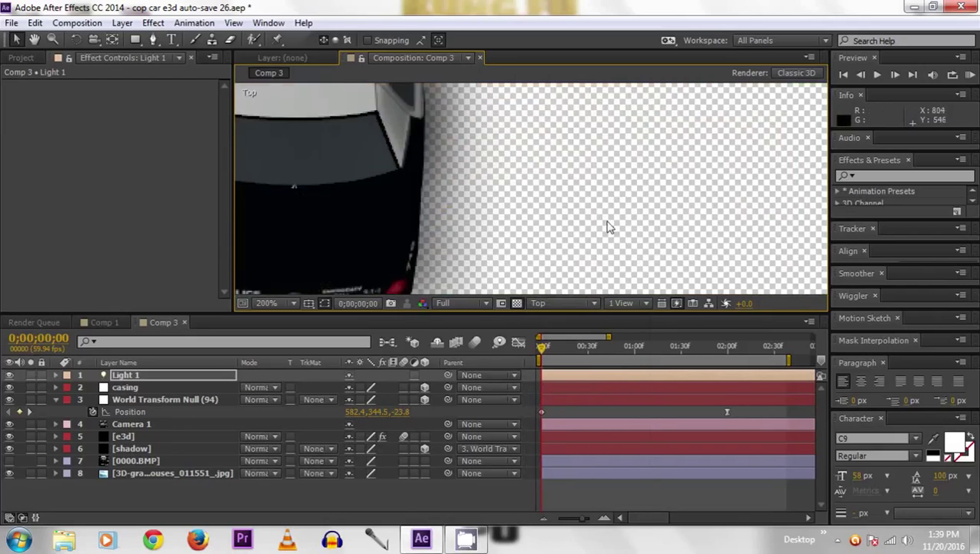
Duplicate Light 1 with Ctrl+D and drag the copy, Light 2, across to the other headlight.
scroll(638, 254, down, 2)
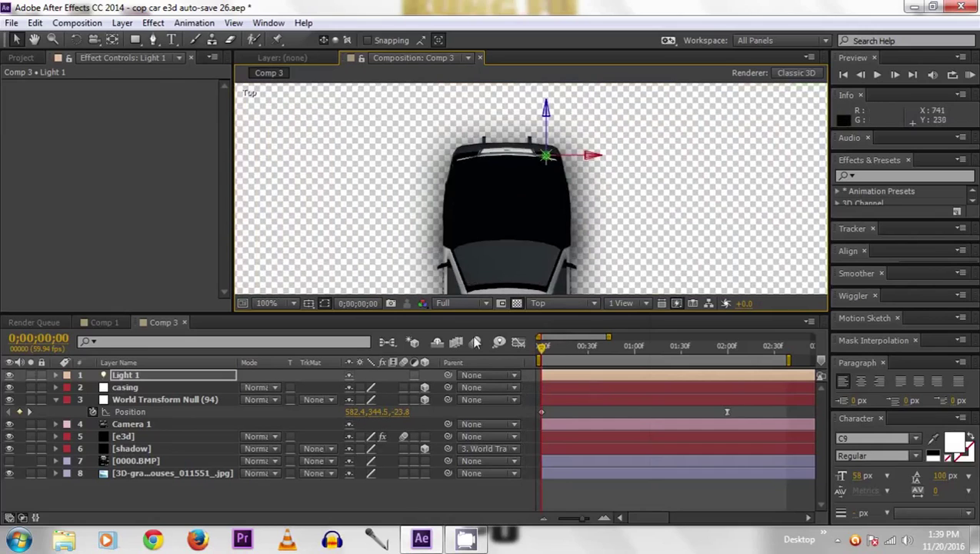
key(Return)
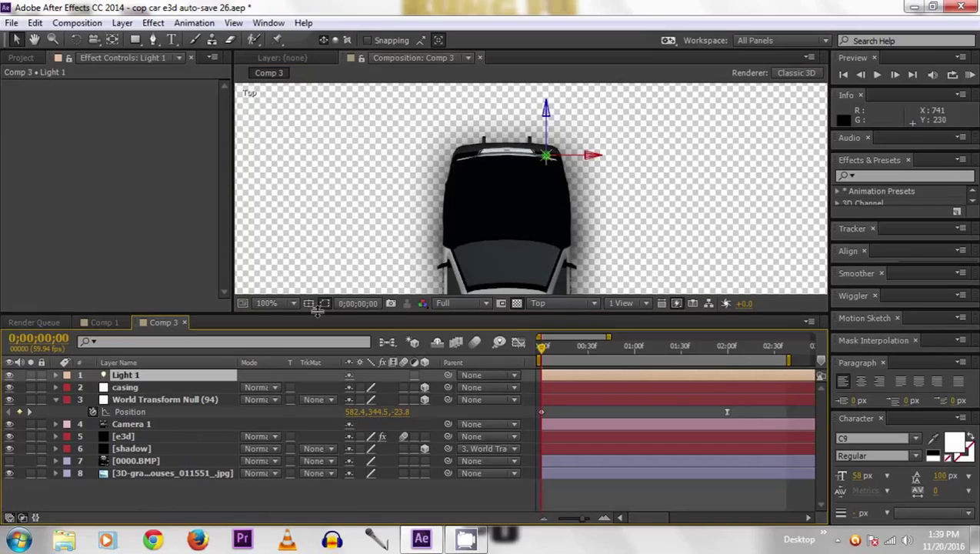
key(ctrl+d)
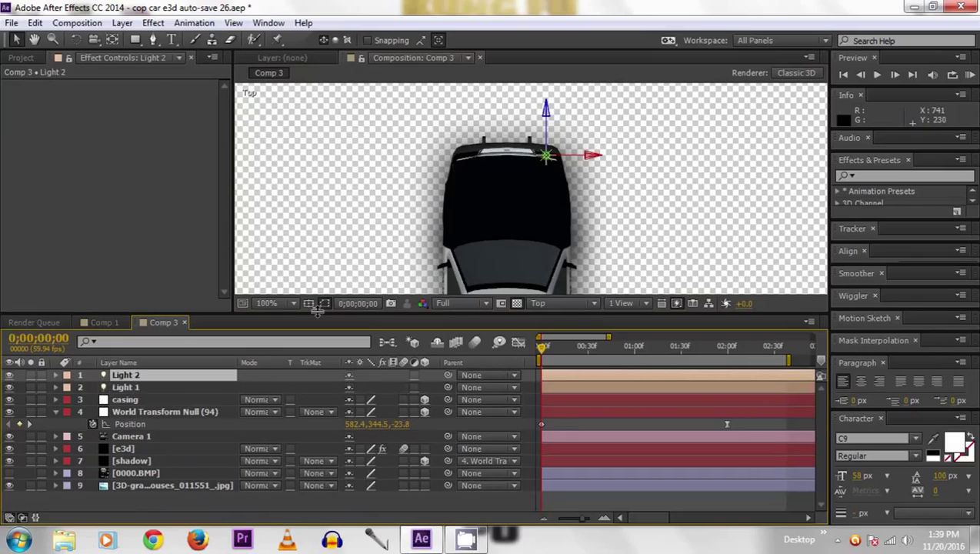
drag(582, 159, 516, 156)
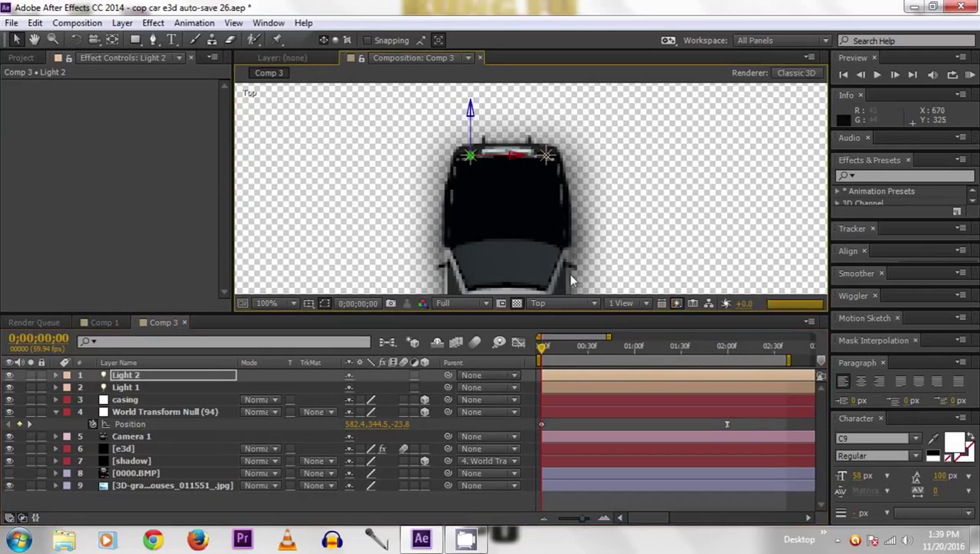
Select Light 2 and Light 1 together in the timeline.
click(456, 505)
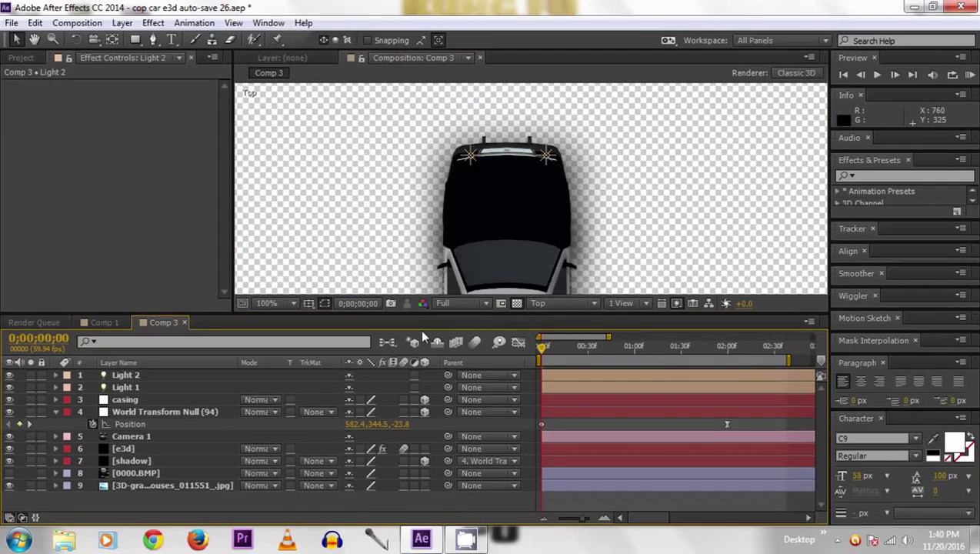
click(131, 375)
click(127, 387)
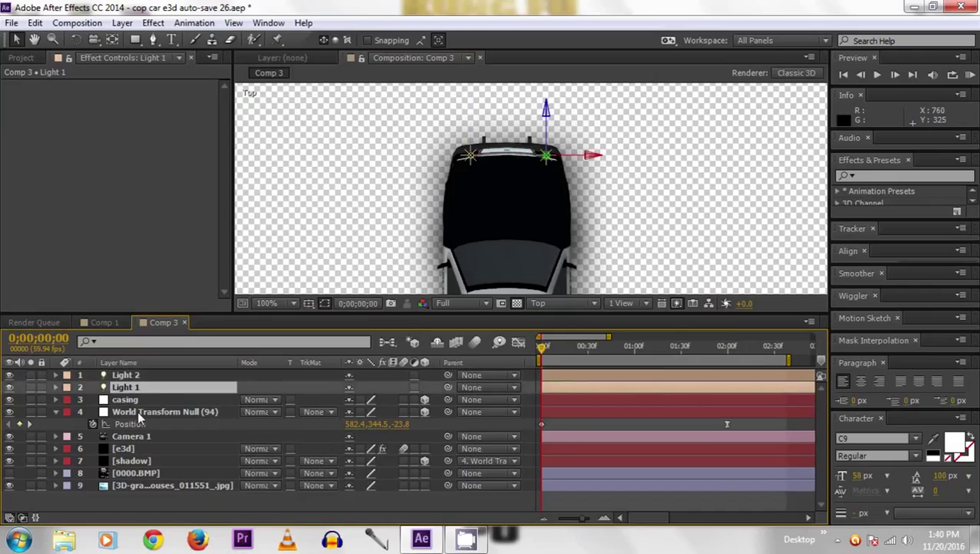
key(Escape)
Pick-whip both lights' Parent to World Transform Null and play a quick preview.
drag(447, 374, 207, 415)
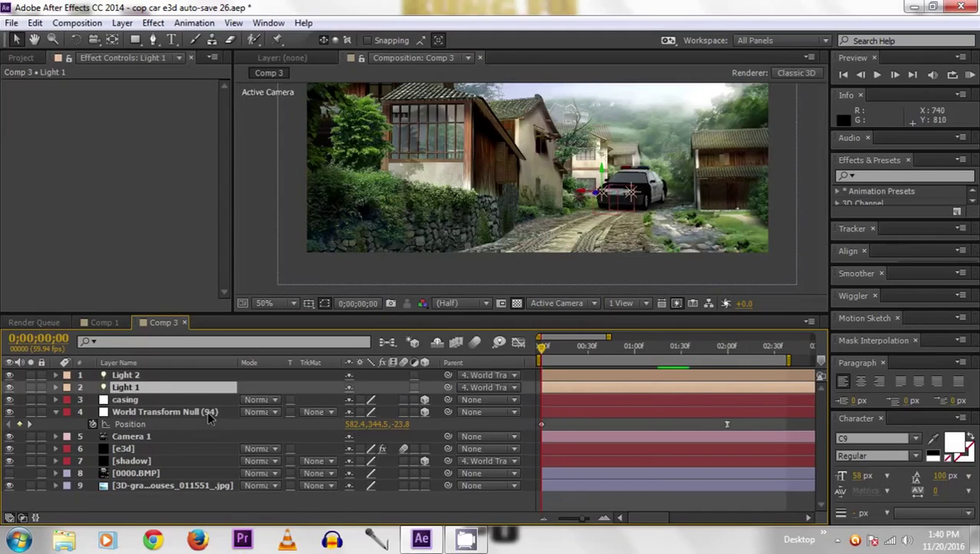
key(space)
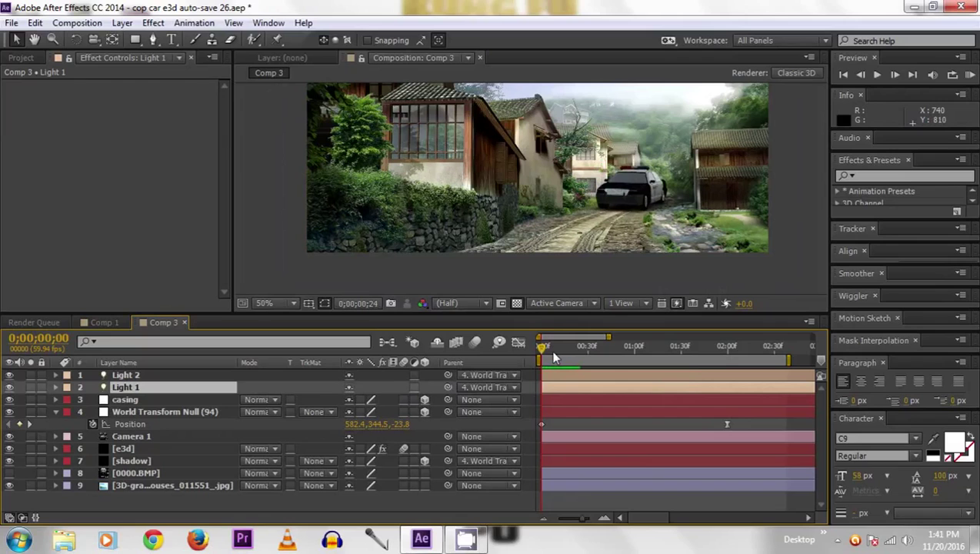
key(space)
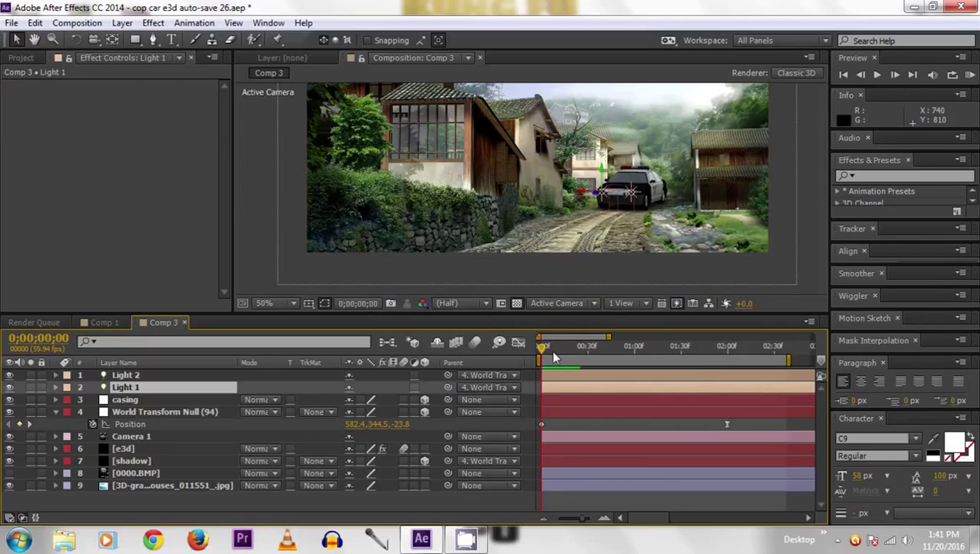
Scrub the timeline to confirm the lights follow the car, then return to the first frame.
drag(555, 354, 691, 345)
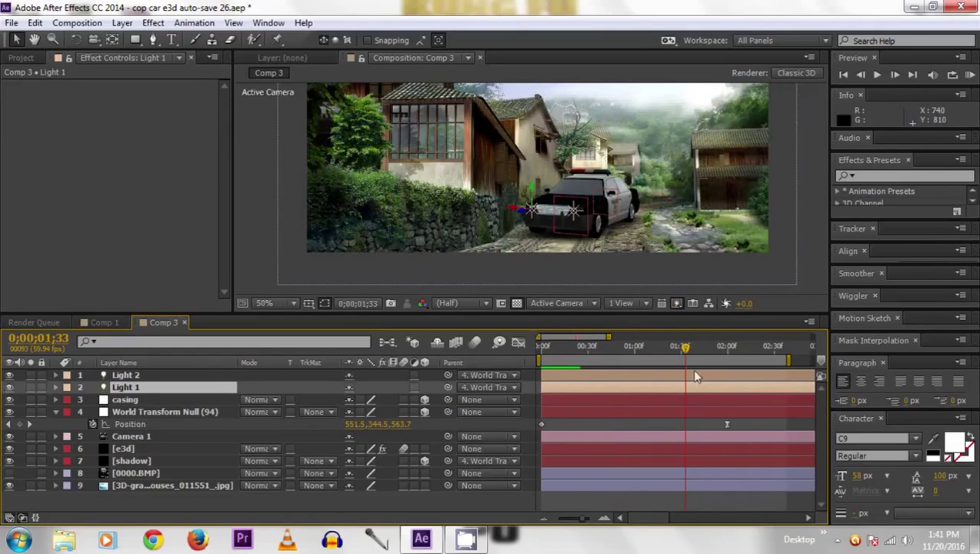
drag(684, 348, 750, 348)
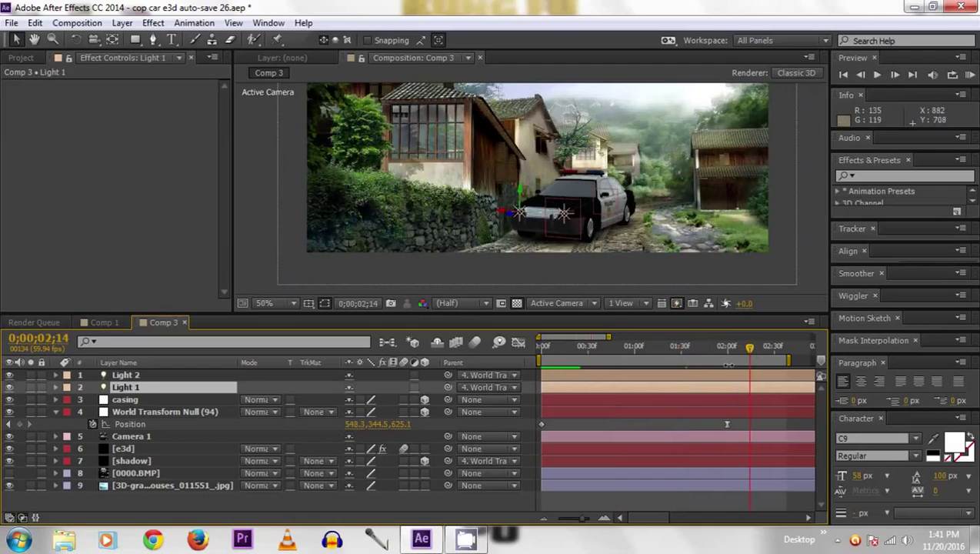
drag(750, 348, 530, 346)
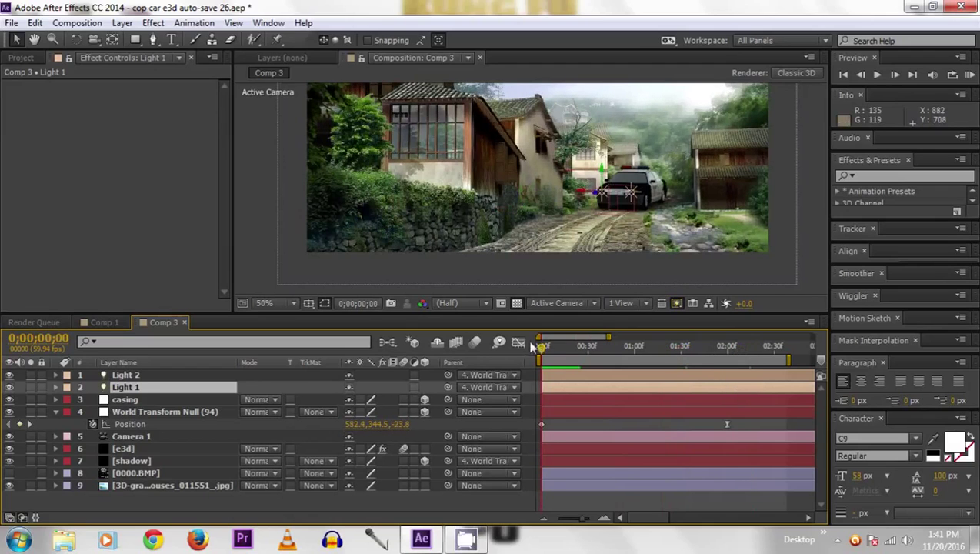
drag(508, 314, 520, 266)
right_click(165, 469)
Add a black 1280×720 solid named 'optical' and enlarge the composition viewer.
mouse_move(212, 320)
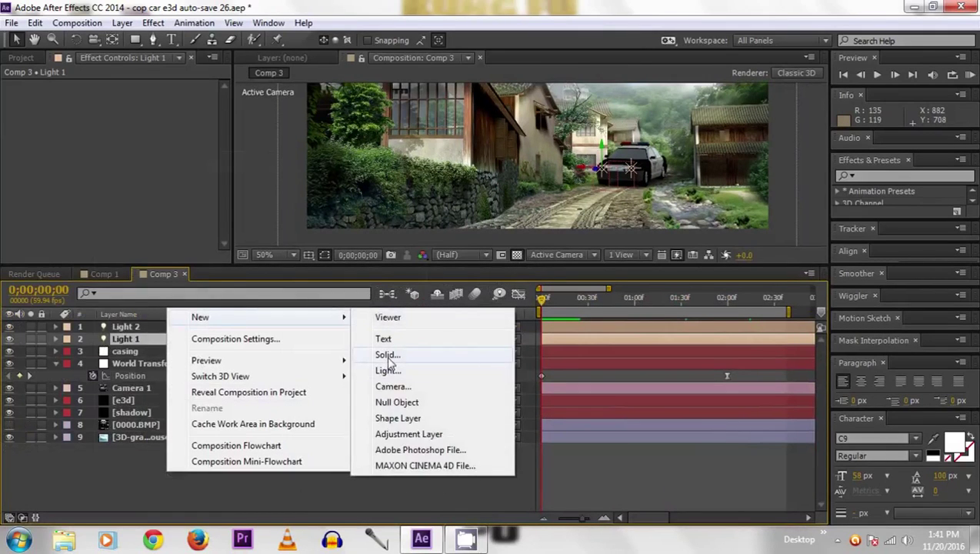
click(387, 354)
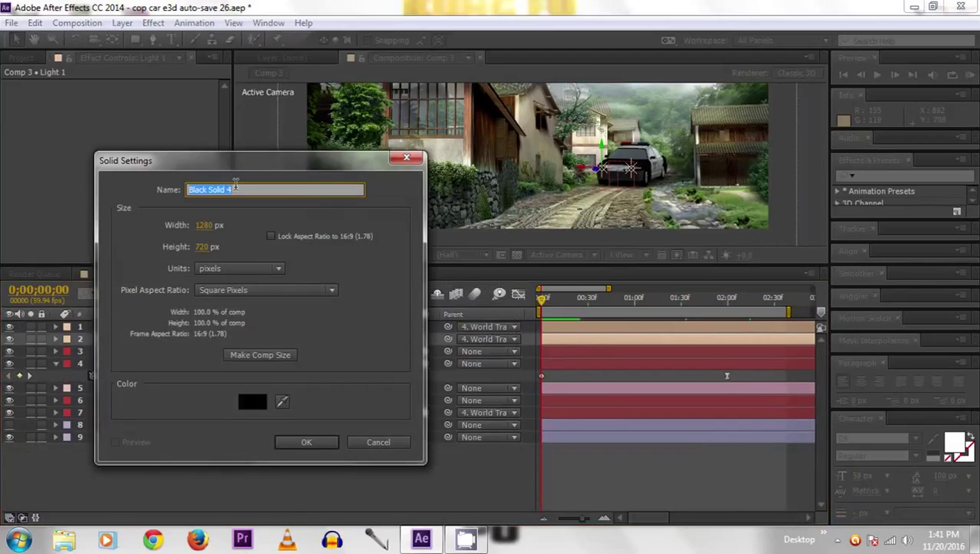
text(optical)
key(Return)
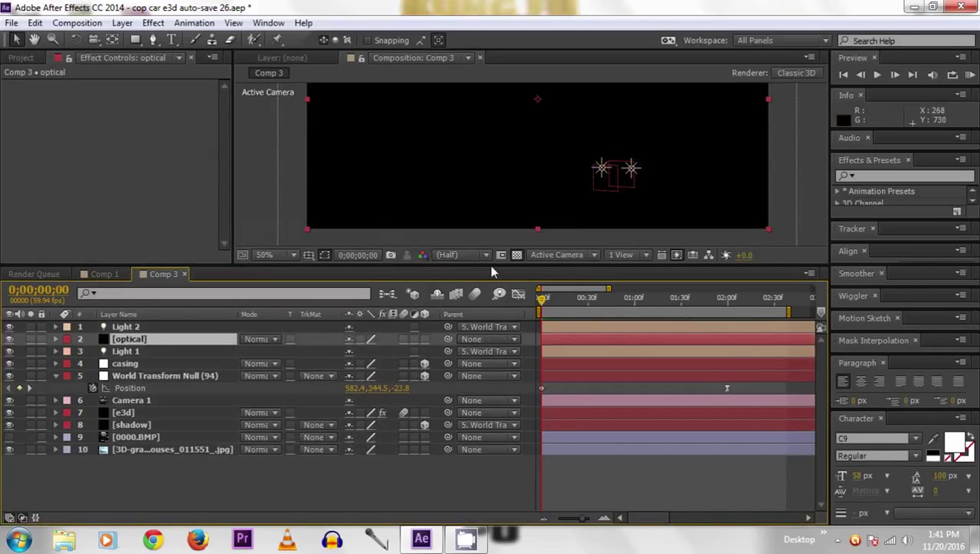
drag(493, 272, 493, 300)
click(153, 23)
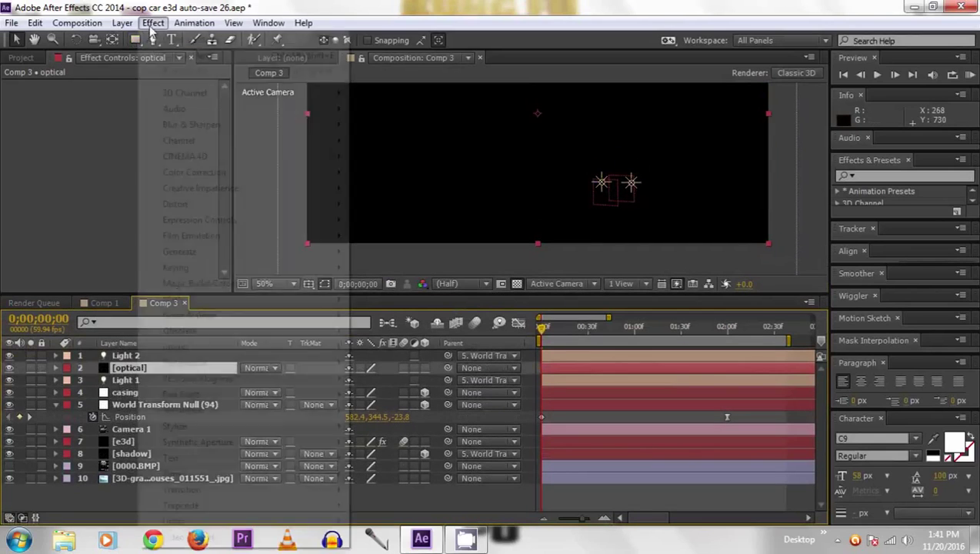
Apply Video Copilot Optical Flares to the optical layer and load the Light folder's Beam preset.
mouse_move(198, 538)
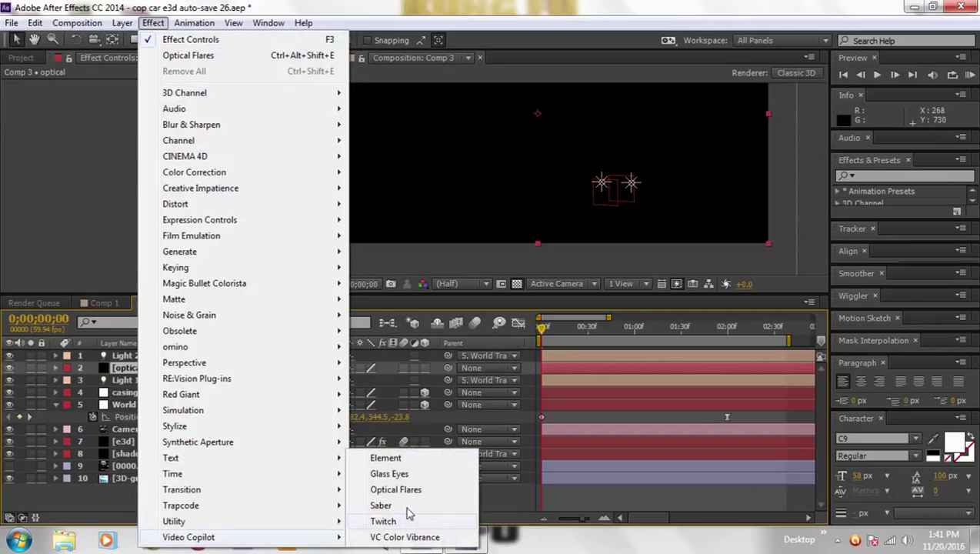
click(405, 488)
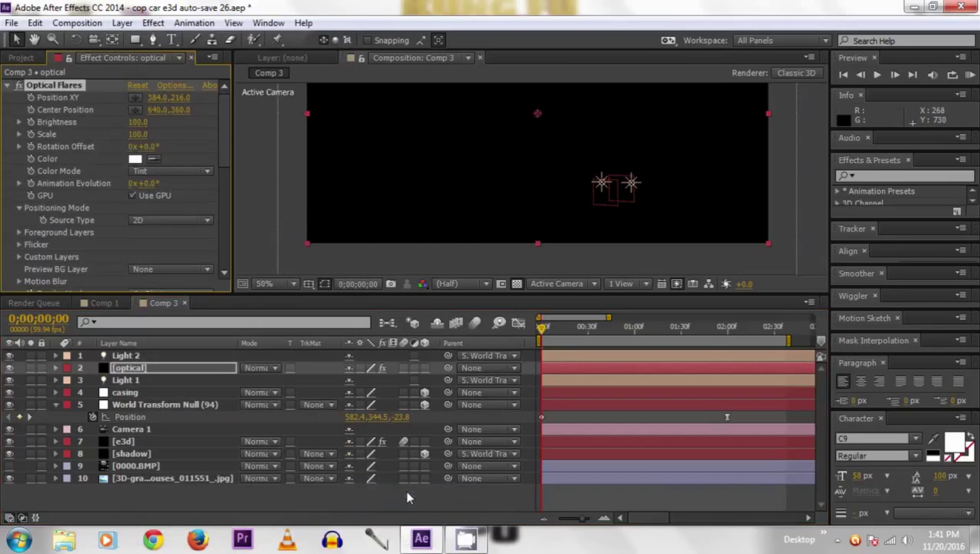
click(171, 84)
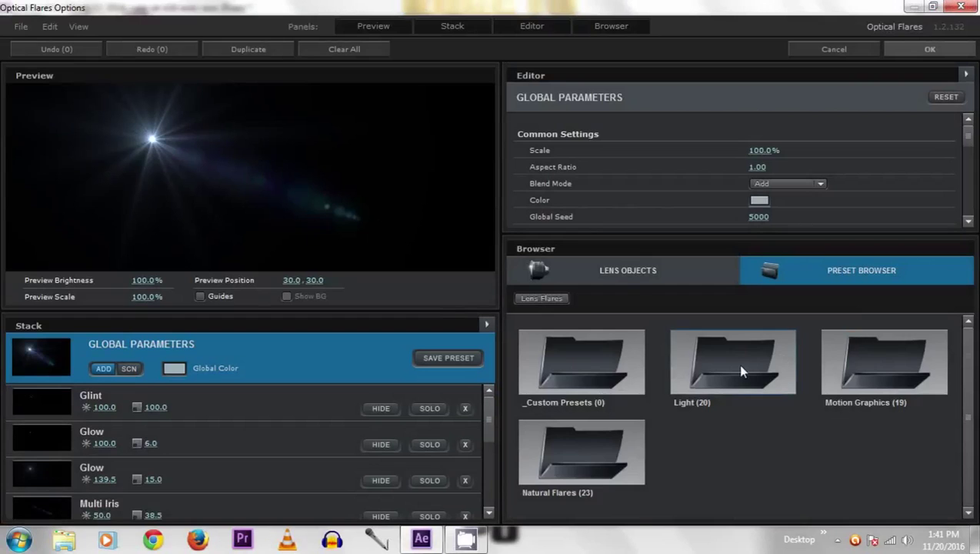
click(736, 363)
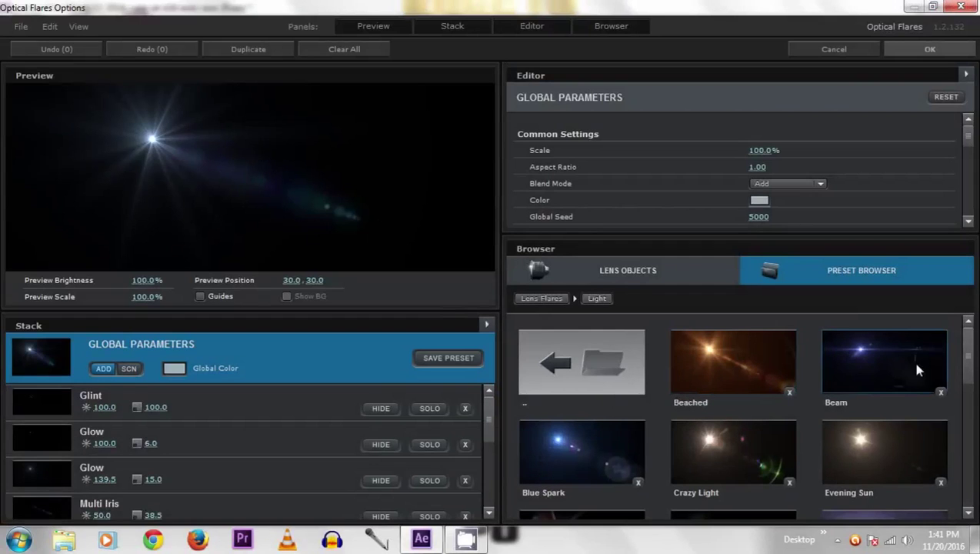
drag(970, 366, 970, 468)
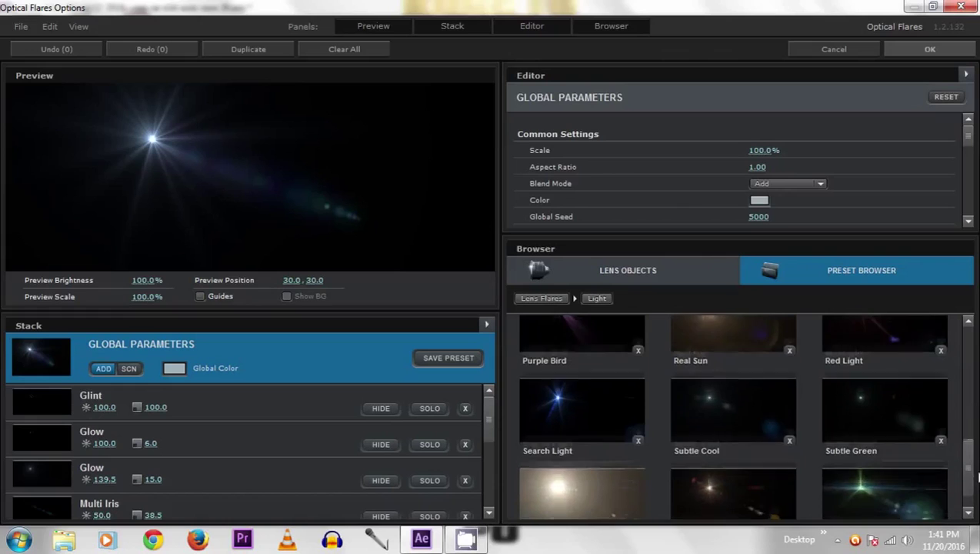
scroll(873, 370, up, 5)
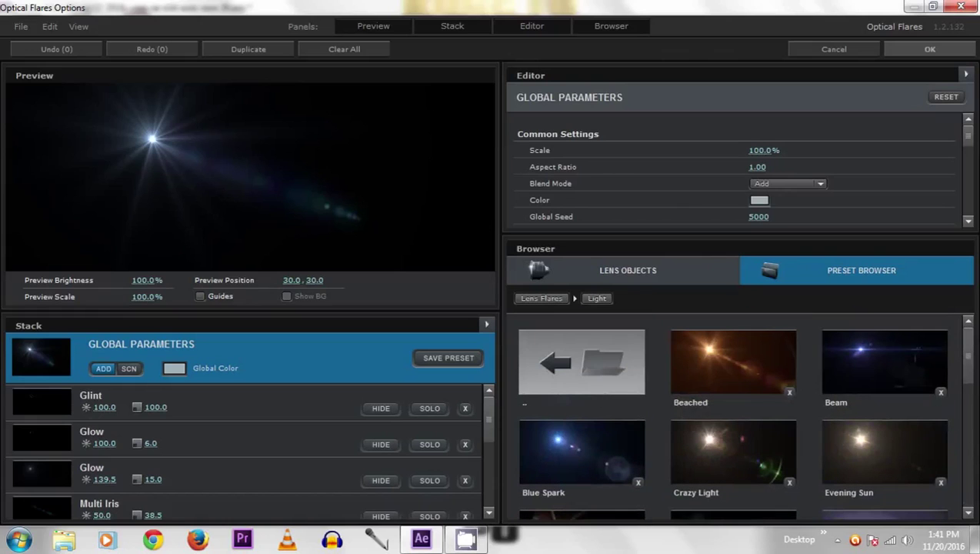
click(872, 369)
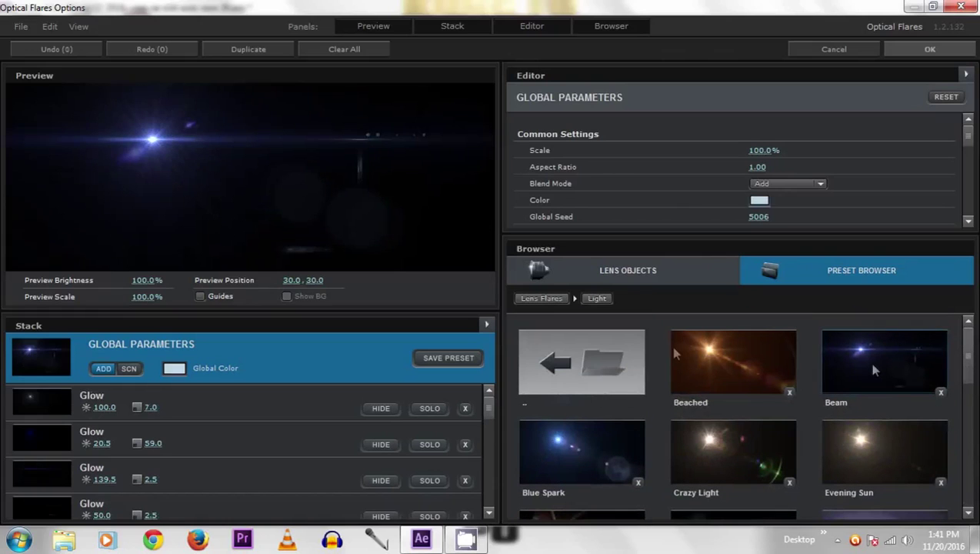
click(906, 49)
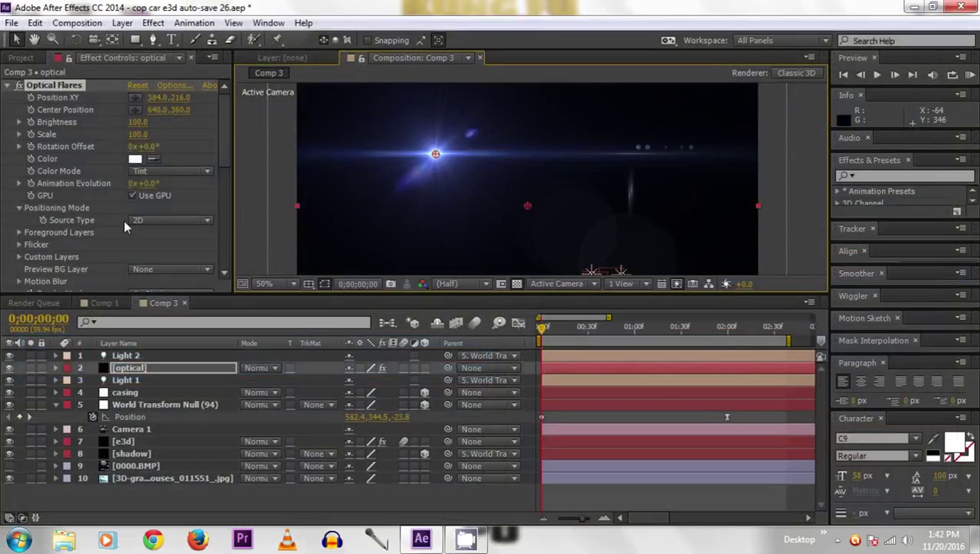
click(163, 221)
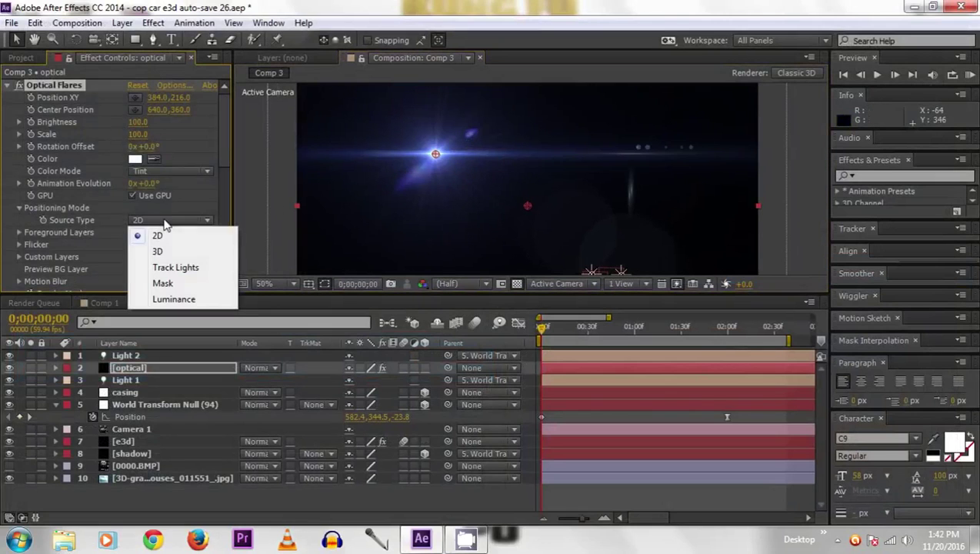
Set the Optical Flares Source Type to Track Lights and Brightness to 20.
click(175, 269)
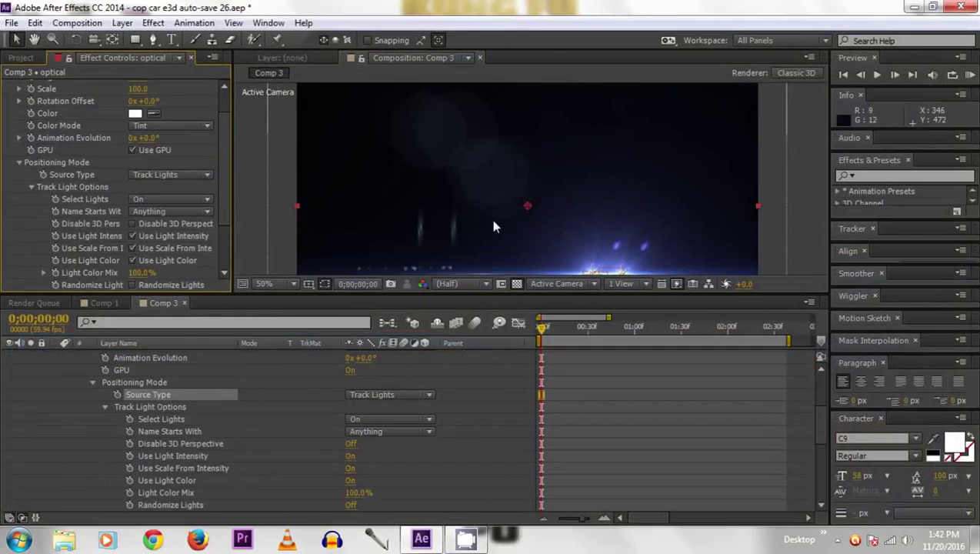
drag(538, 199, 530, 137)
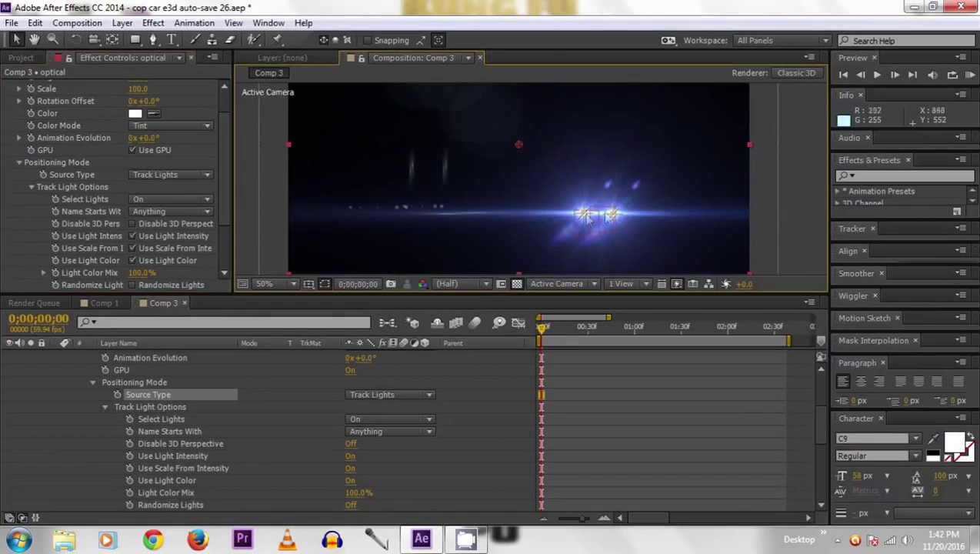
drag(224, 146, 224, 115)
click(139, 110)
text(20)
key(Return)
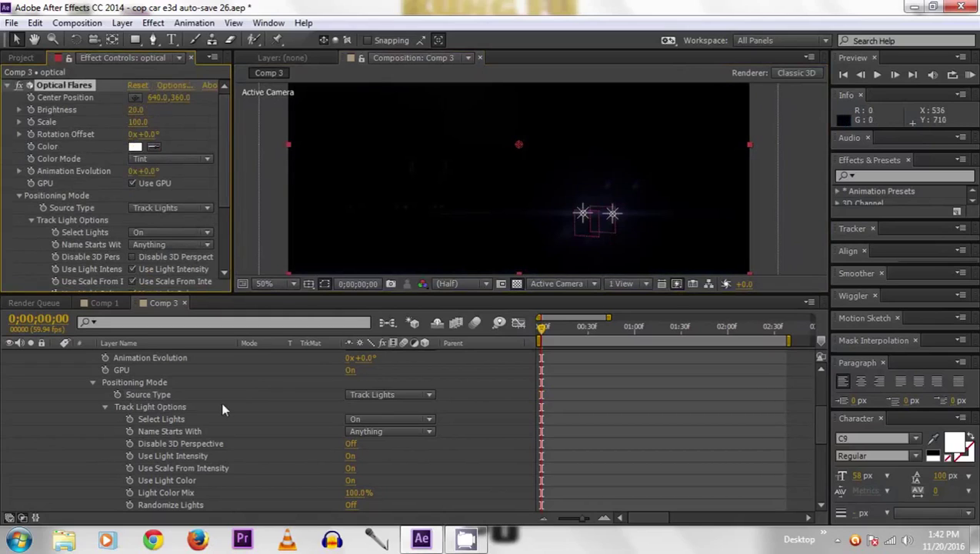
Collapse the optical layer's effect properties and reselect the layer.
scroll(231, 406, up, 5)
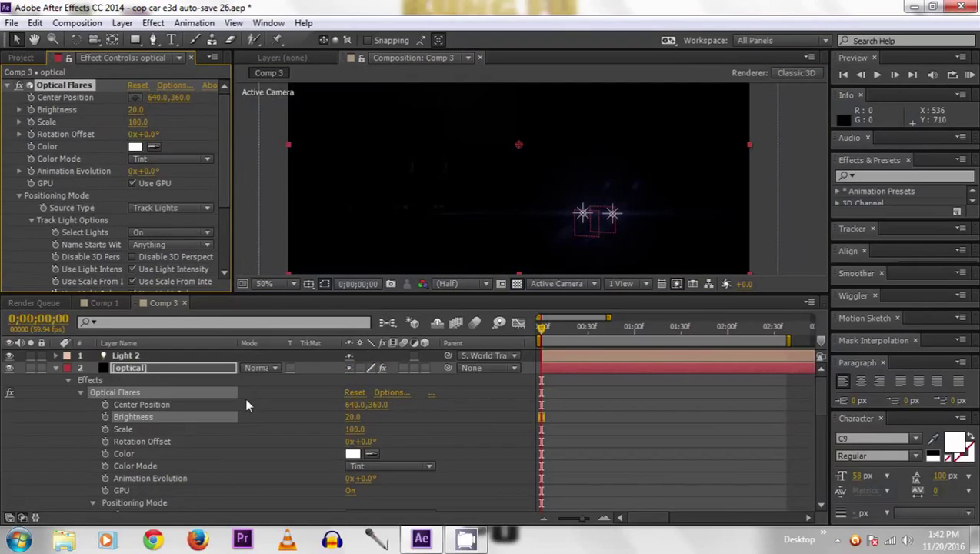
click(55, 368)
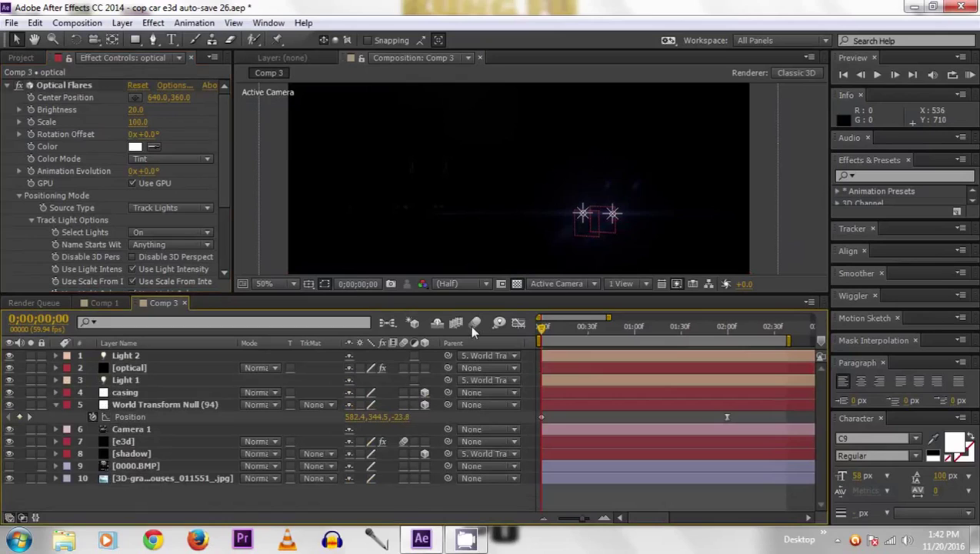
click(123, 367)
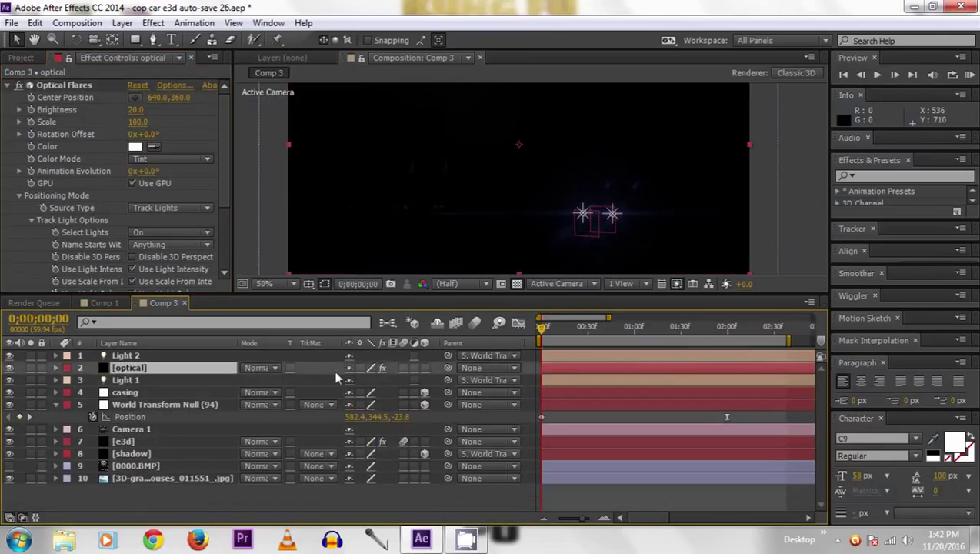
click(262, 369)
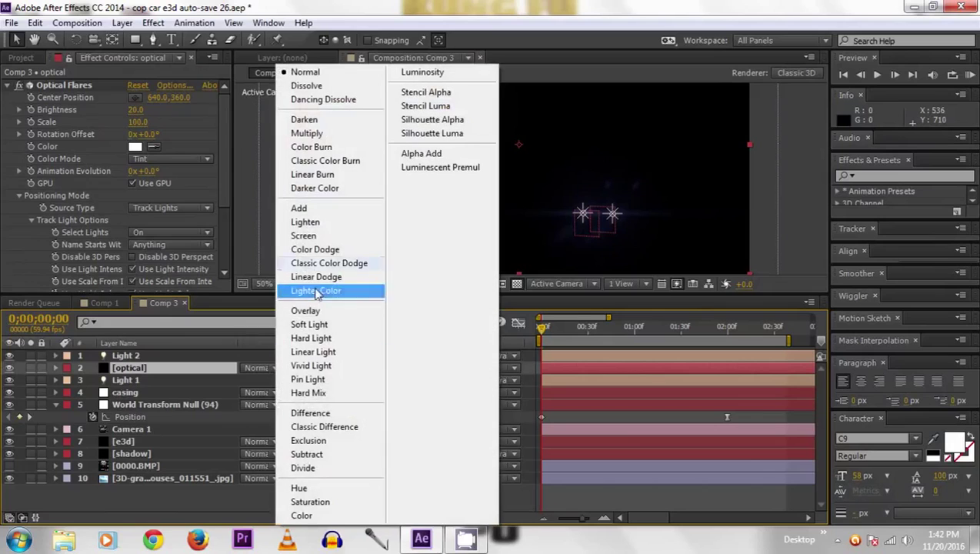
Set the optical layer's blend mode to Screen, deselect all layers, and play a preview.
click(308, 236)
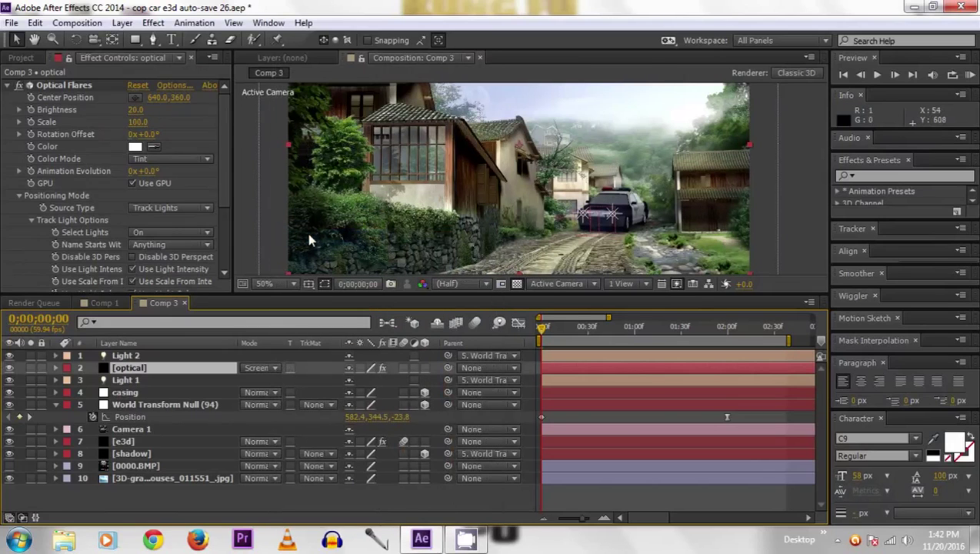
click(401, 504)
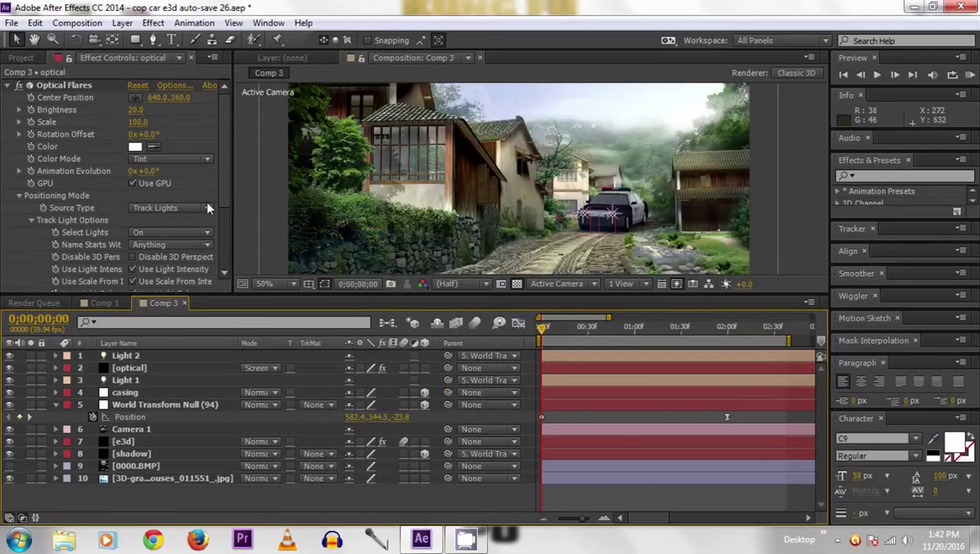
key(space)
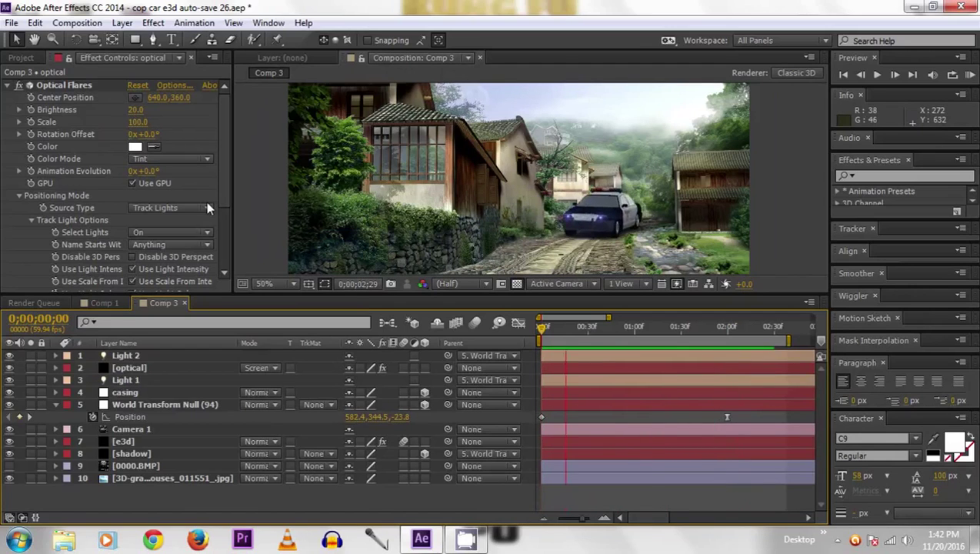
Stop the preview, park the playhead at 0;00;01;57 and select the Light 2 layer.
key(space)
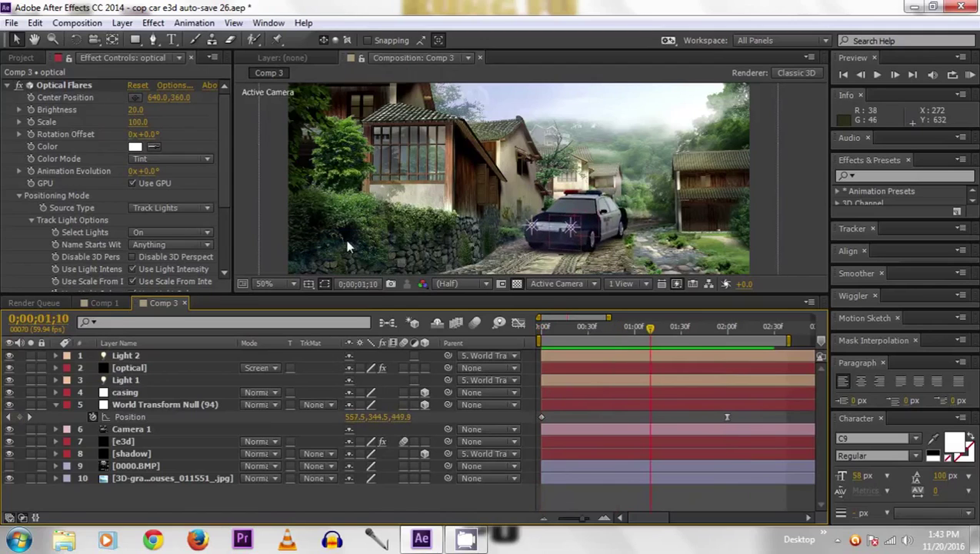
drag(669, 327, 725, 326)
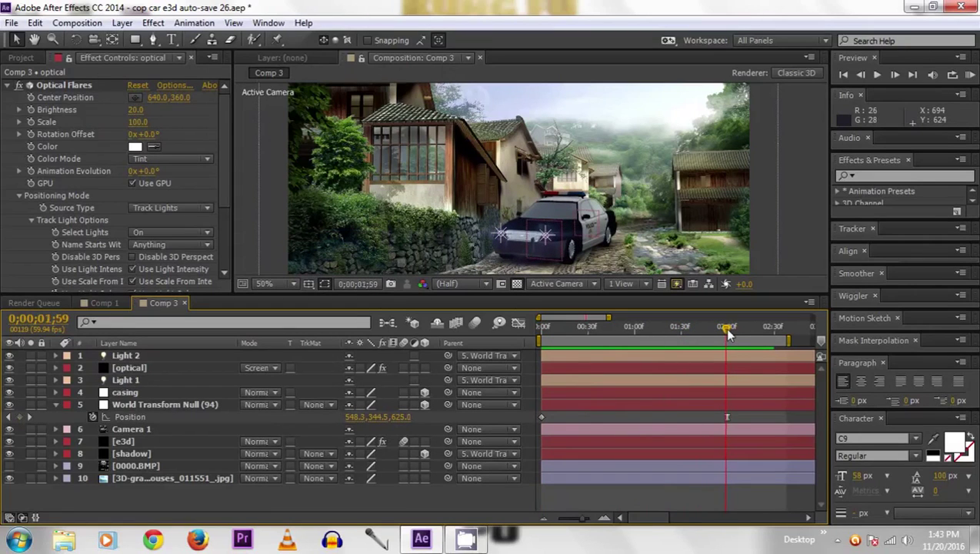
double_click(859, 75)
double_click(860, 74)
double_click(894, 75)
click(894, 74)
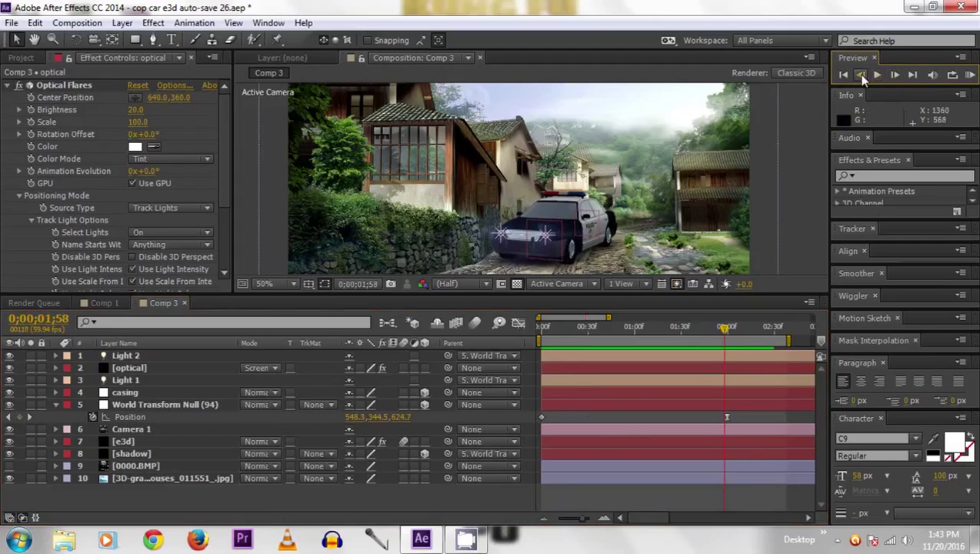
click(859, 75)
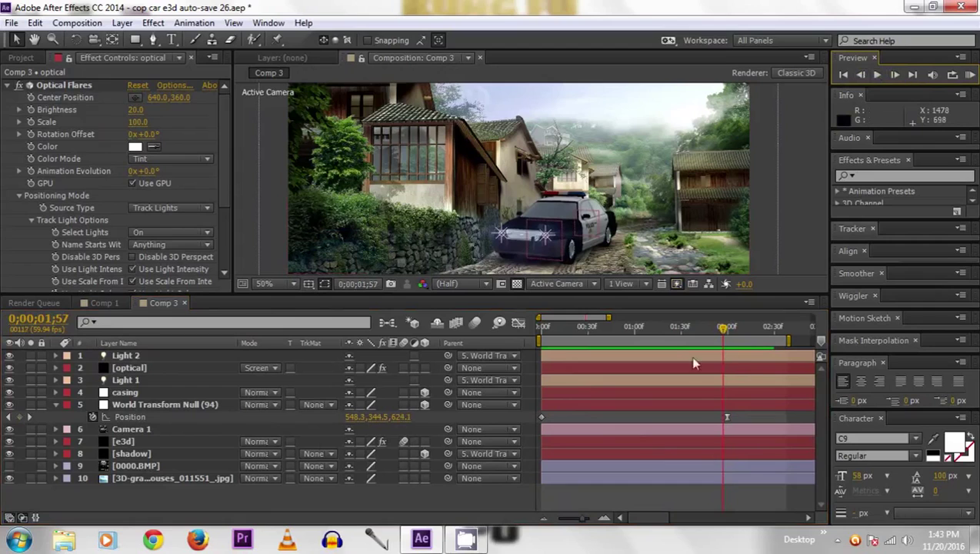
click(127, 358)
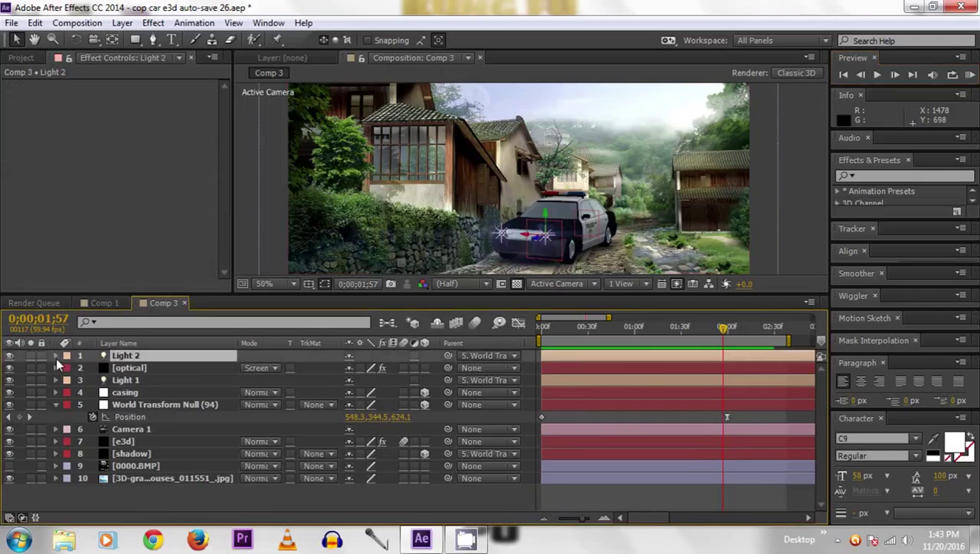
Keyframe Light 2's Position at 1;57, then raise it onto the headlight at 2;00.
key(p)
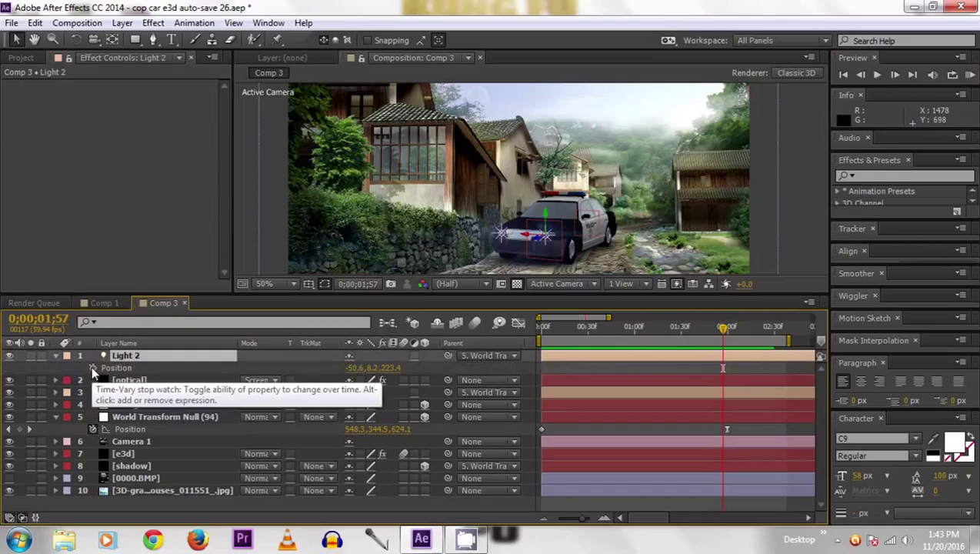
click(92, 366)
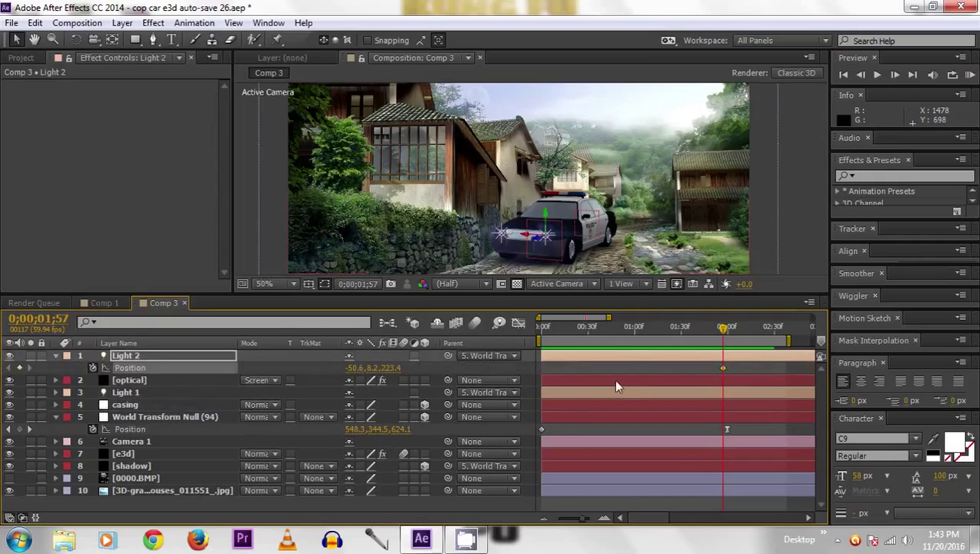
click(895, 74)
click(895, 75)
click(895, 75)
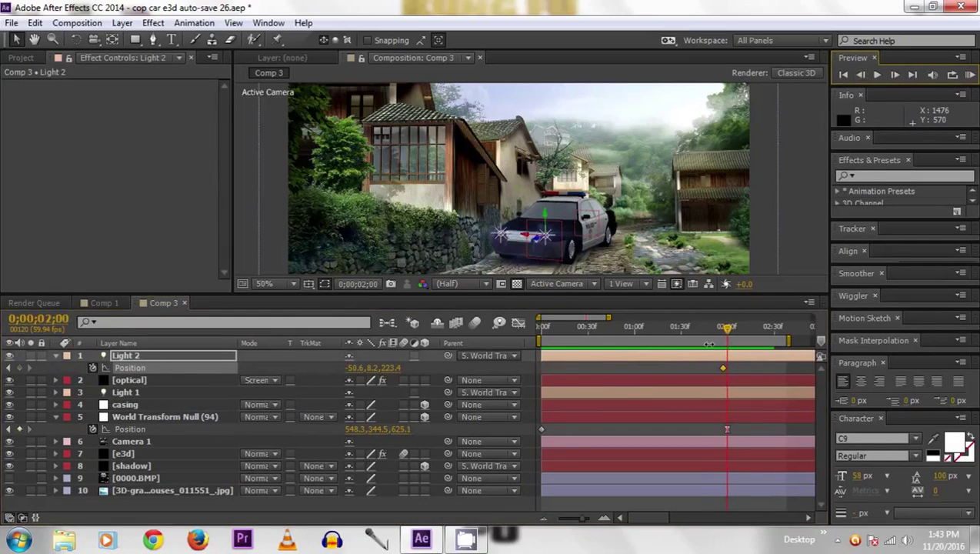
scroll(623, 208, up, 2)
drag(586, 210, 579, 240)
scroll(580, 141, up, 2)
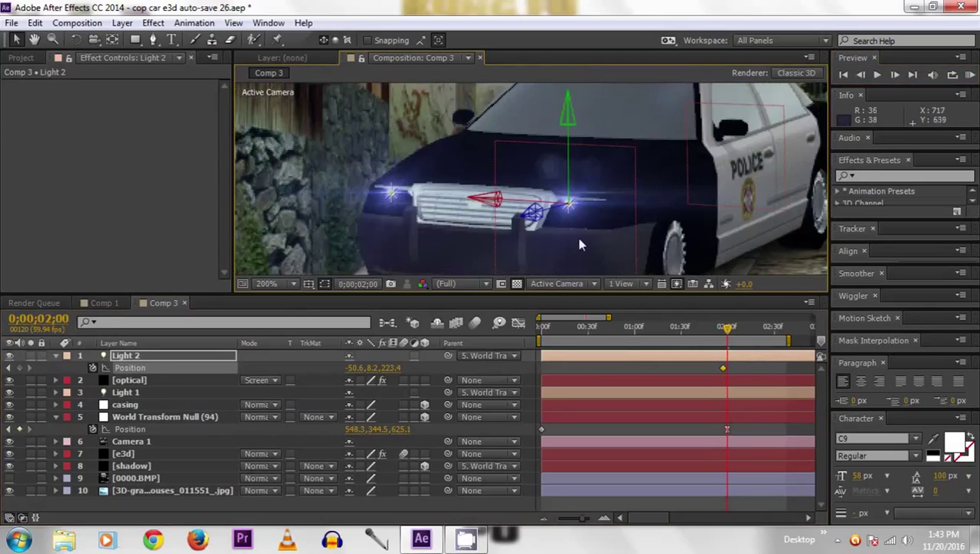
drag(566, 115, 567, 120)
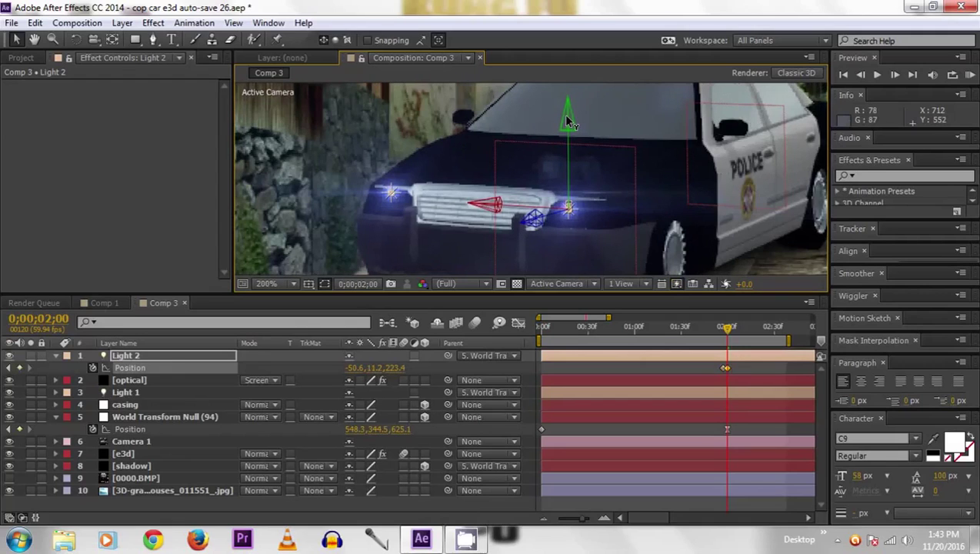
Advance to frame 0;00;02;12 and nudge Light 2 vertically there.
click(894, 74)
click(894, 75)
click(894, 74)
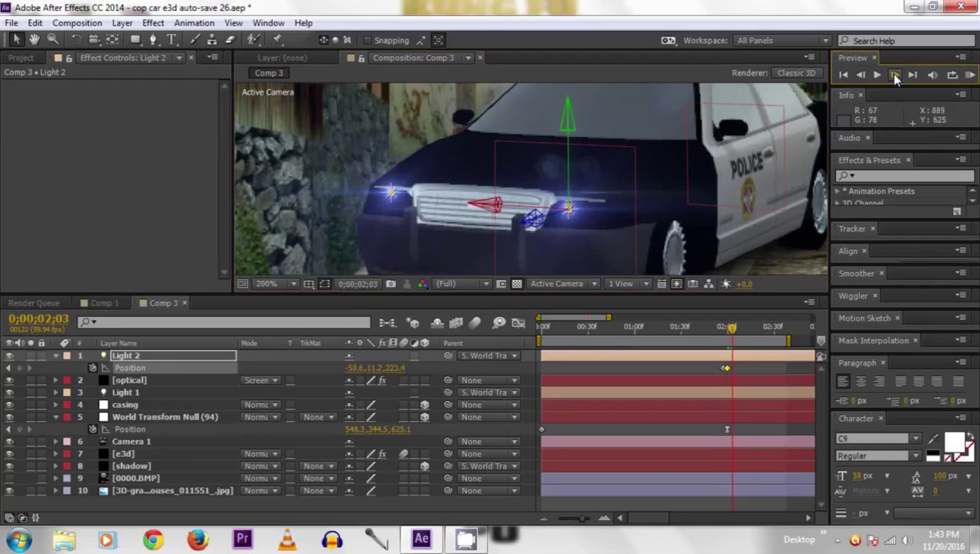
click(894, 75)
click(894, 75)
click(894, 75)
click(894, 74)
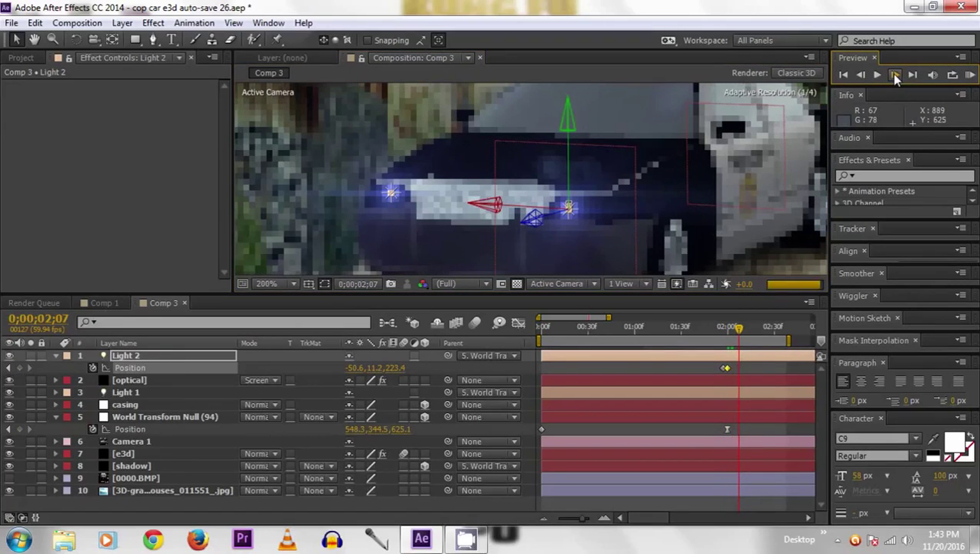
click(894, 75)
click(894, 75)
click(894, 75)
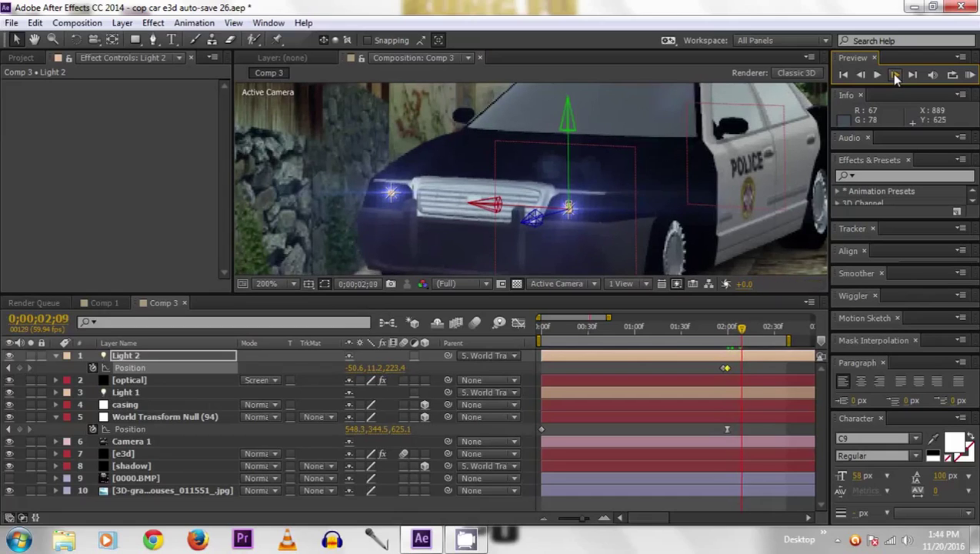
click(894, 75)
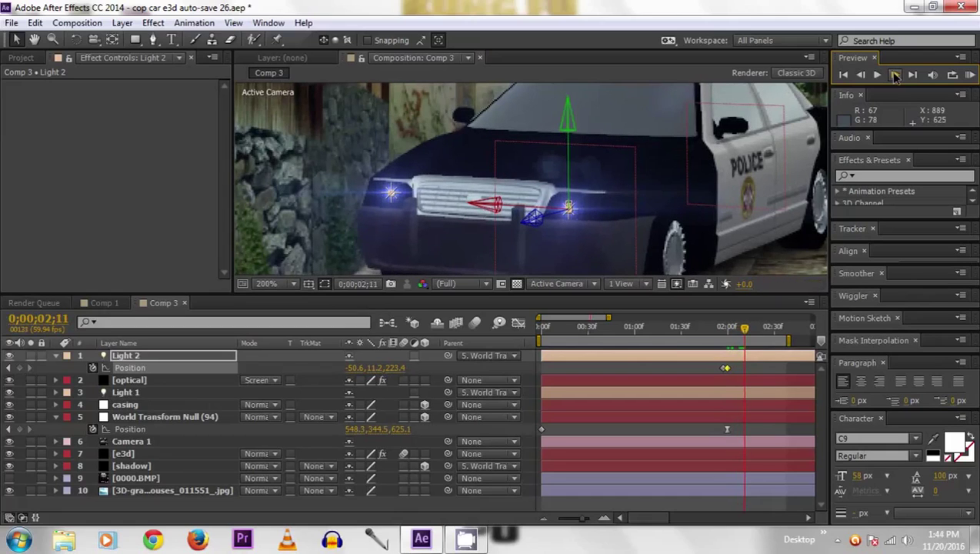
click(894, 74)
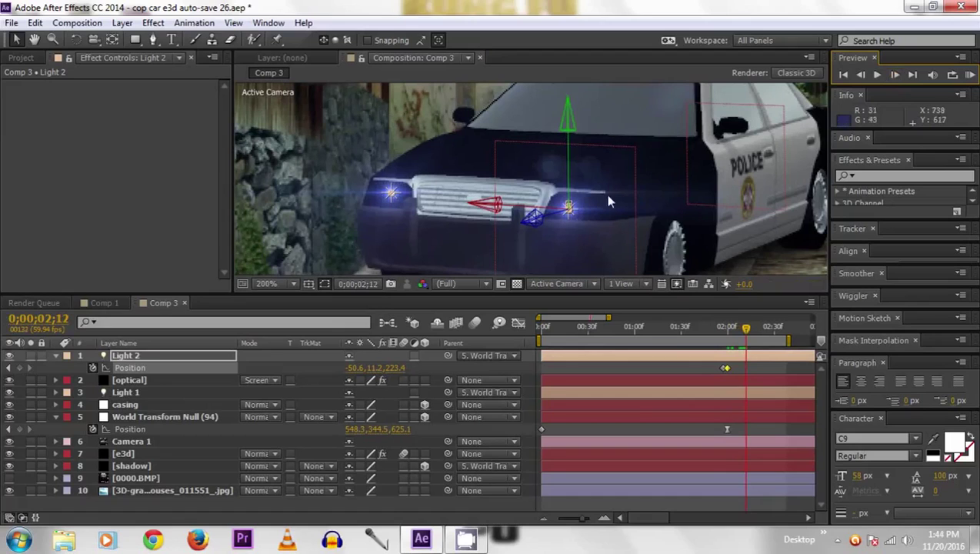
drag(569, 140, 569, 139)
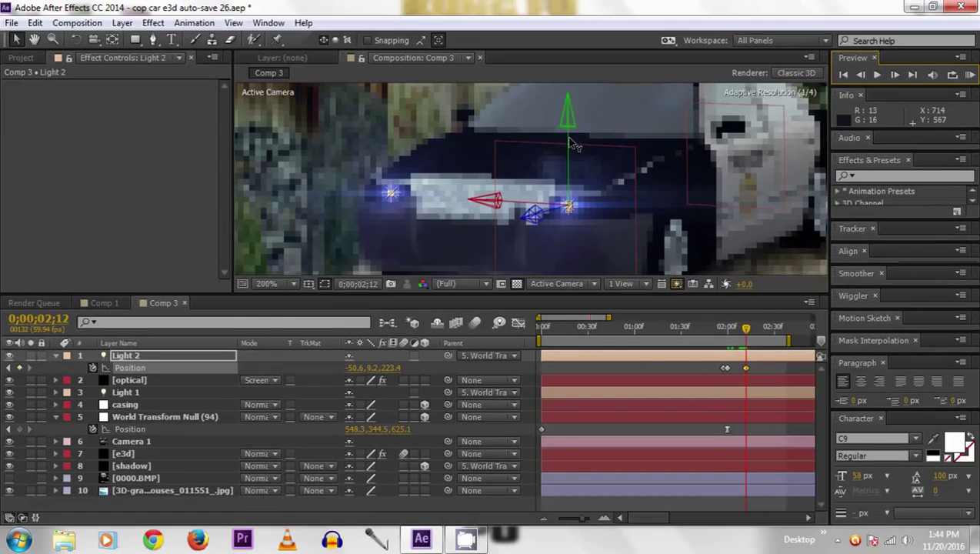
Replace the stray 2;12 key with a paste of the 1;57 Position keyframe.
click(745, 368)
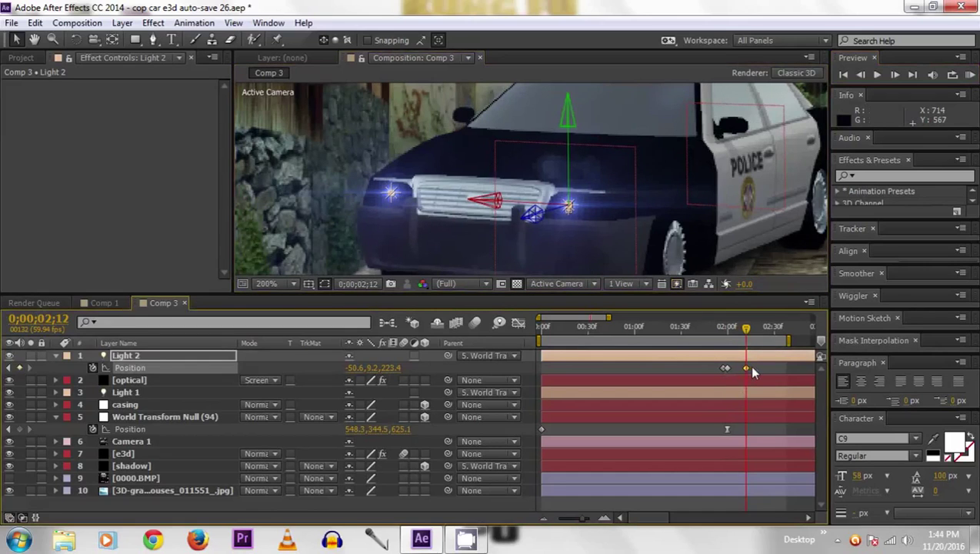
key(Delete)
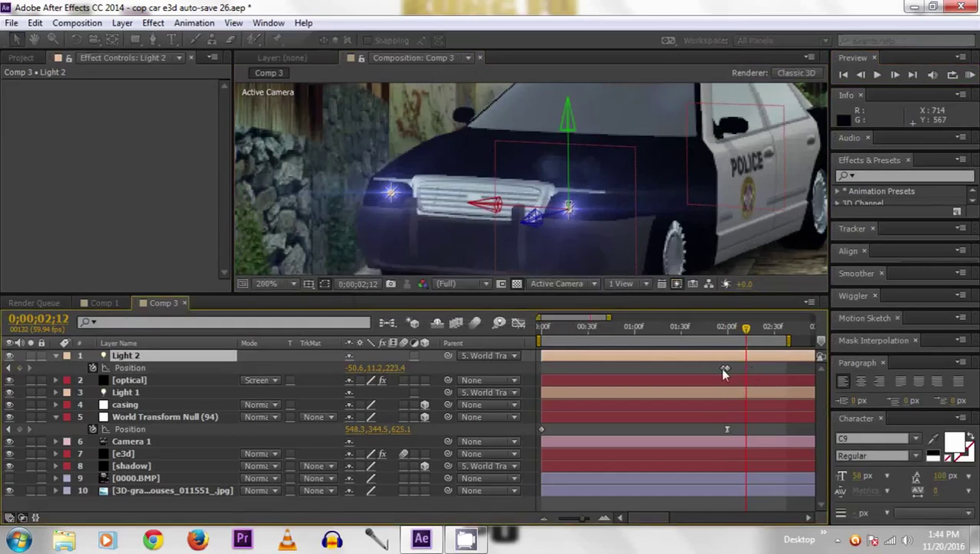
mouse_move(723, 370)
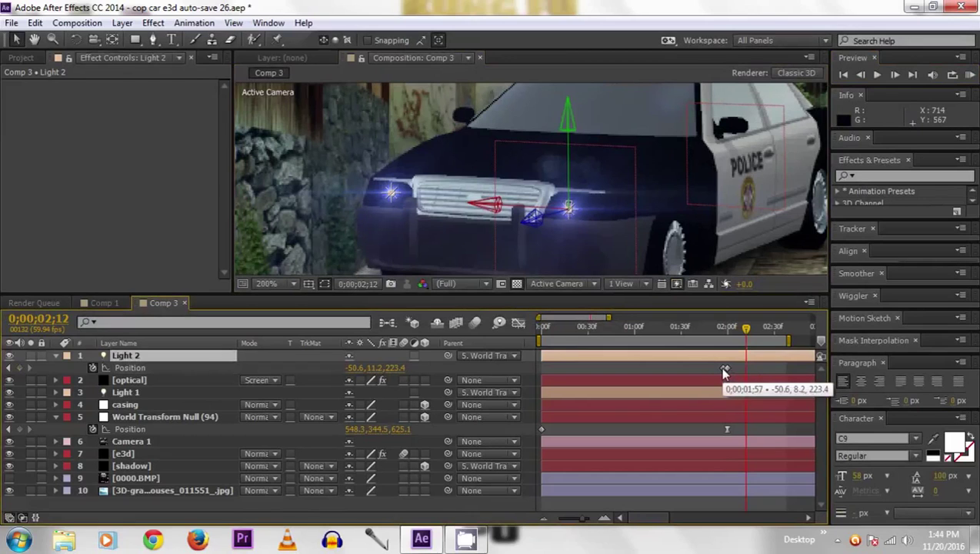
click(723, 370)
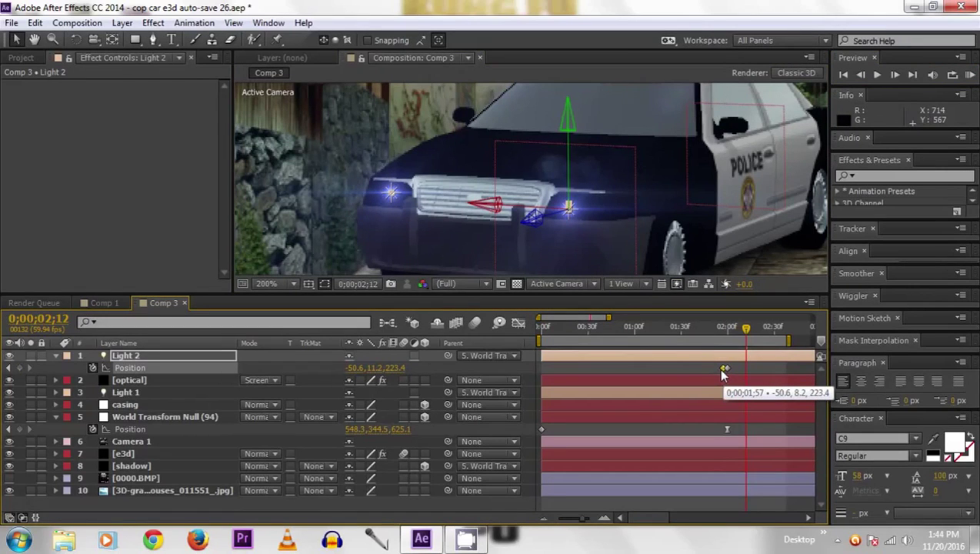
key(ctrl+v)
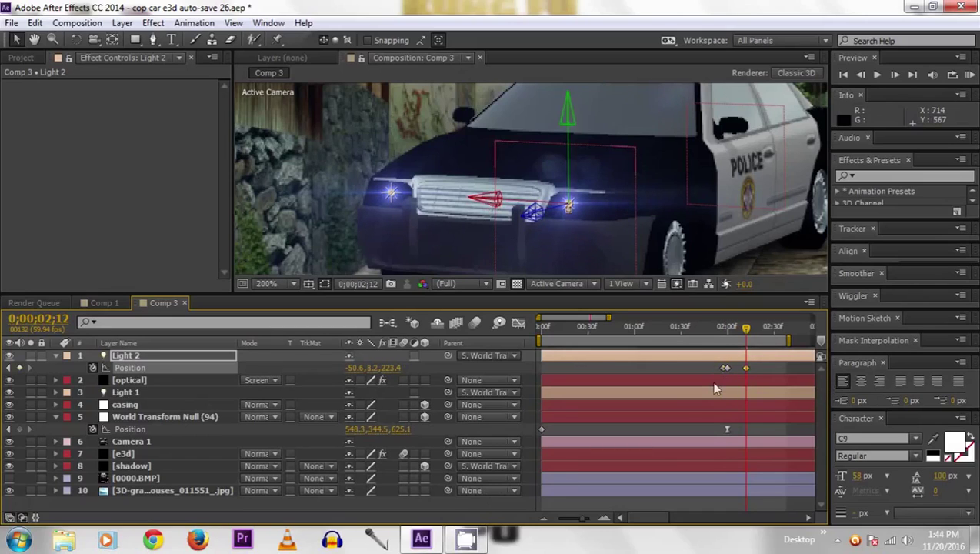
click(128, 395)
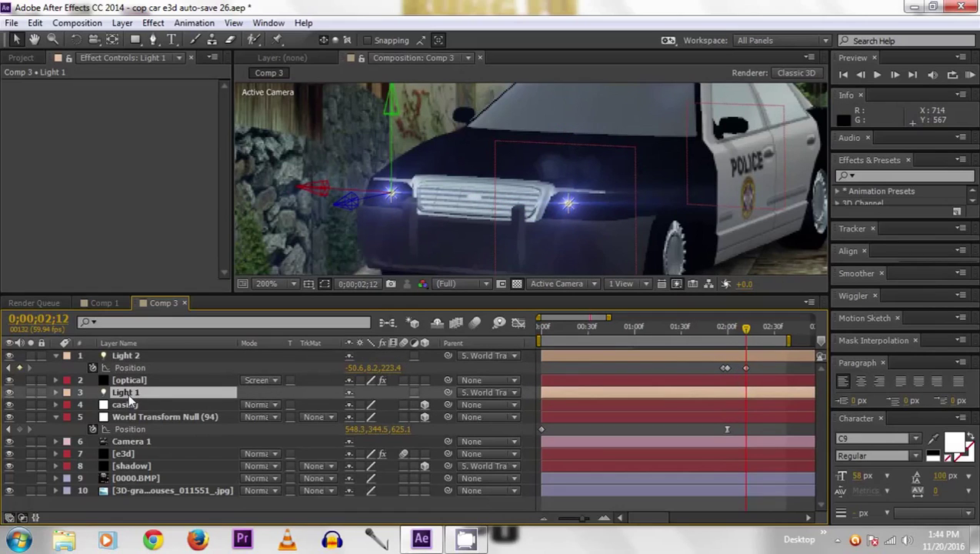
Show Light 1's Position and set its first keyframe at 1;57.
click(55, 390)
click(55, 391)
key(alt+shift+p)
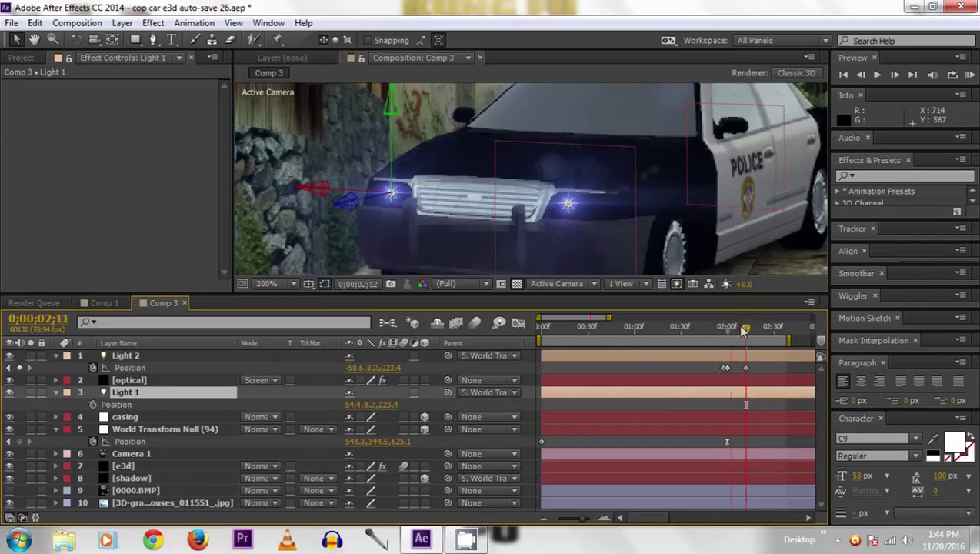
drag(744, 329, 722, 326)
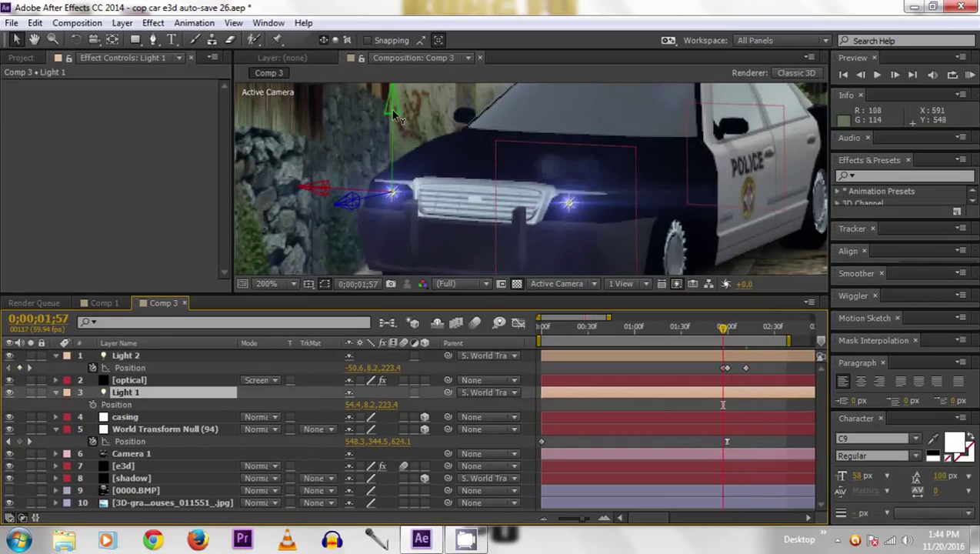
drag(393, 113, 392, 113)
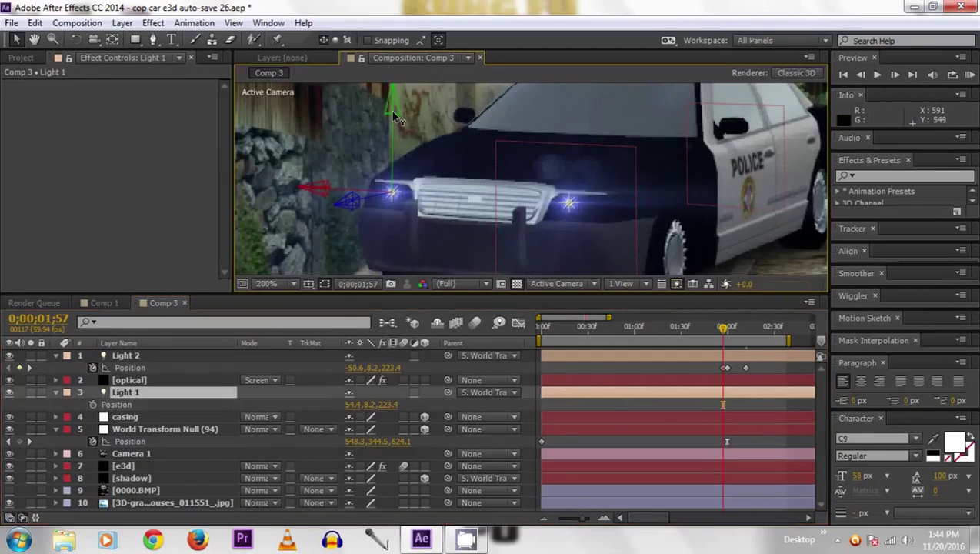
click(93, 405)
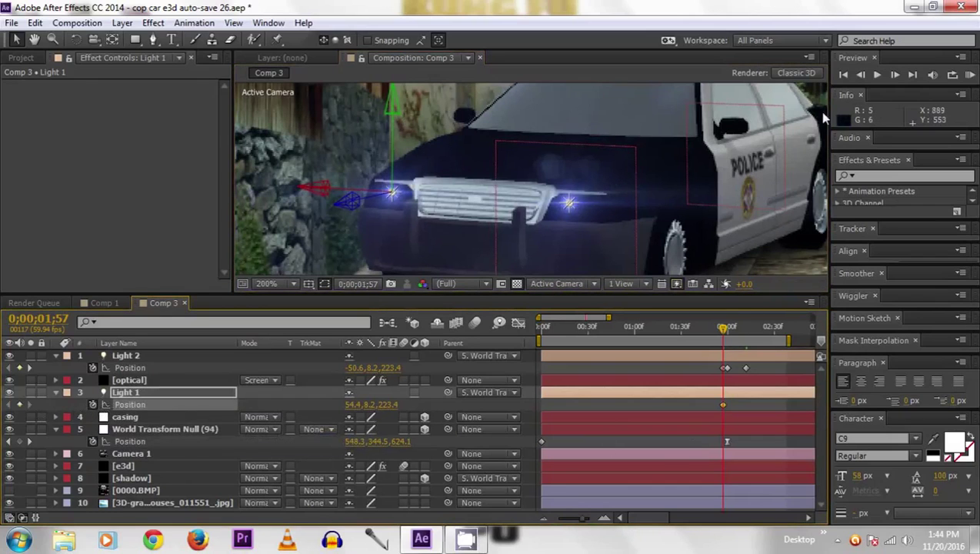
Key Light 1's Y to 11.2 at 2;00 and paste the 1;57 keyframe at 2;12.
click(893, 74)
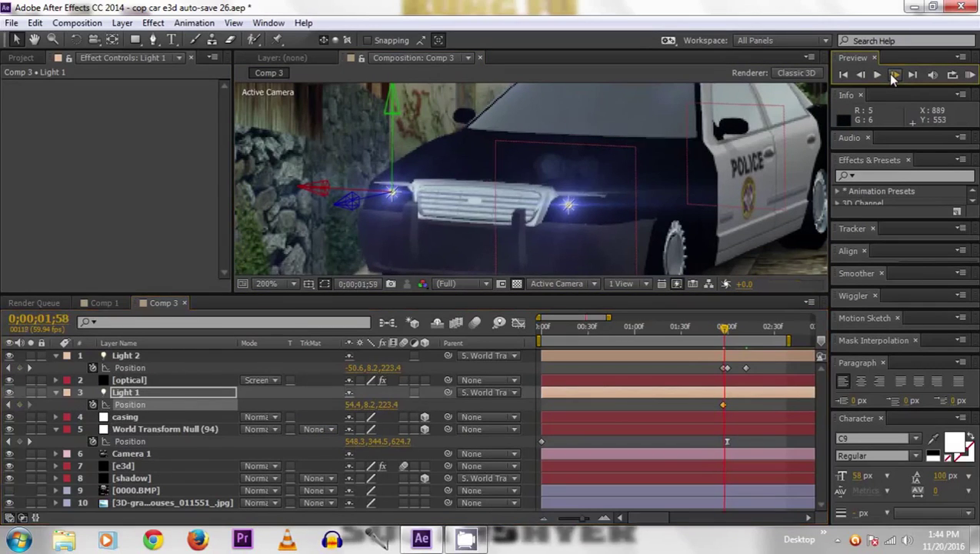
click(893, 75)
click(894, 75)
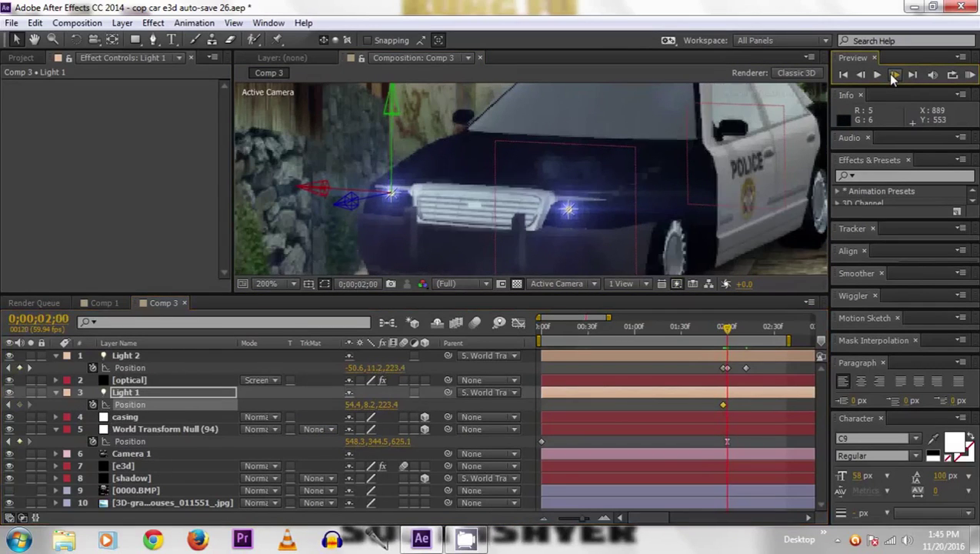
click(377, 404)
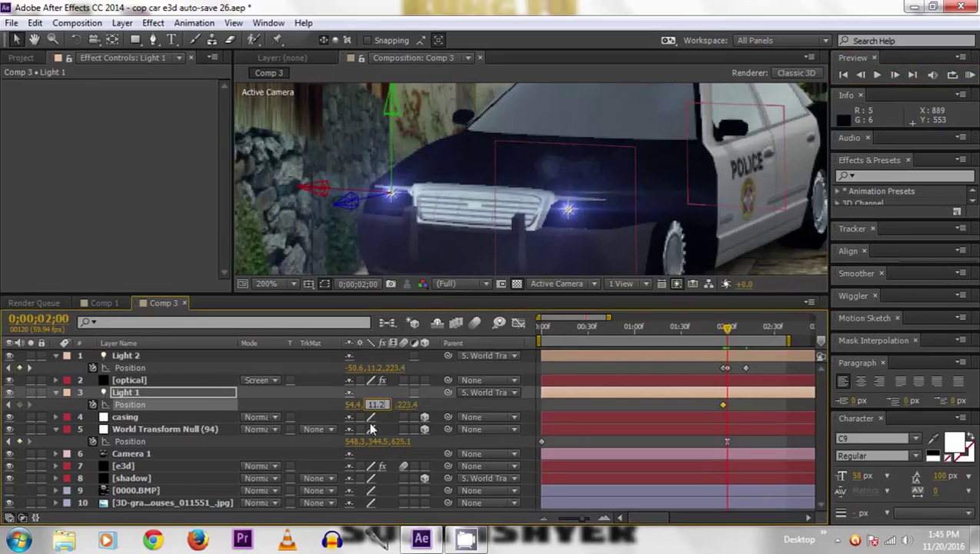
key(Return)
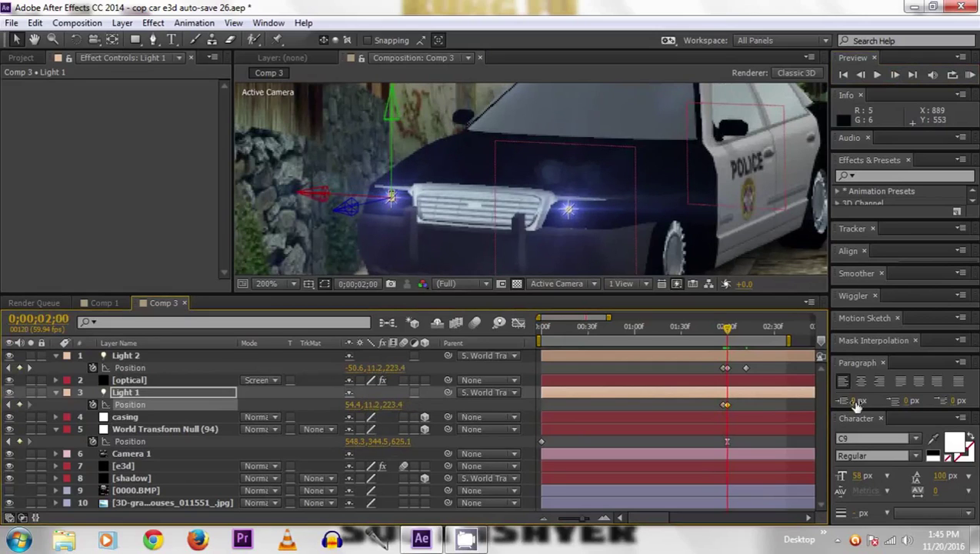
drag(728, 330, 741, 326)
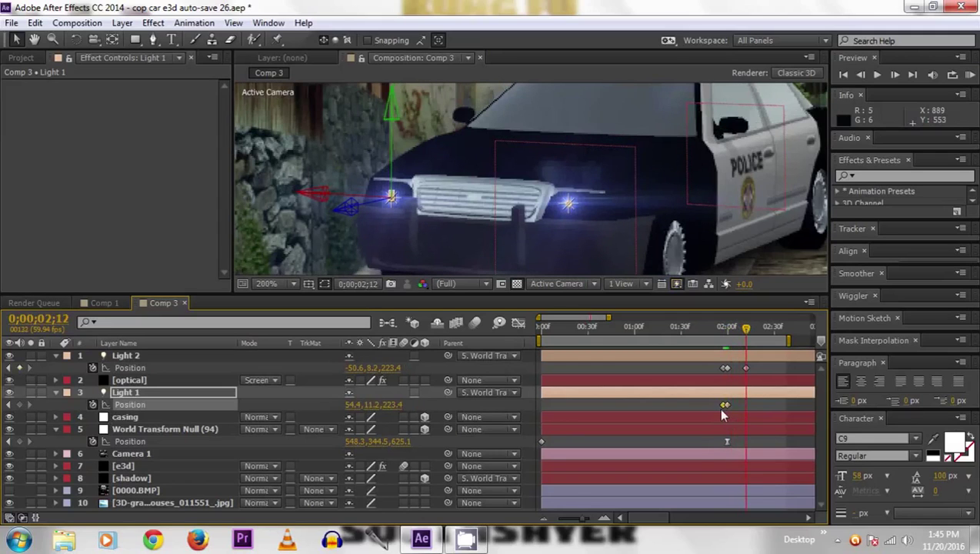
mouse_move(721, 414)
key(ctrl+v)
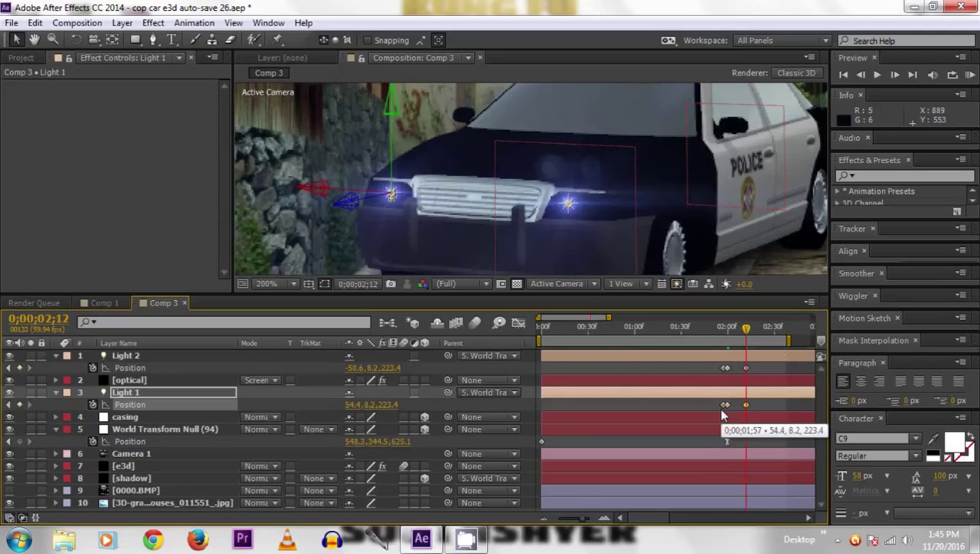
Scrub to check the light motion, zoom out the timeline, and play a preview.
mouse_move(744, 329)
mouse_down()
mouse_move(752, 330)
mouse_move(706, 329)
mouse_move(729, 328)
mouse_up()
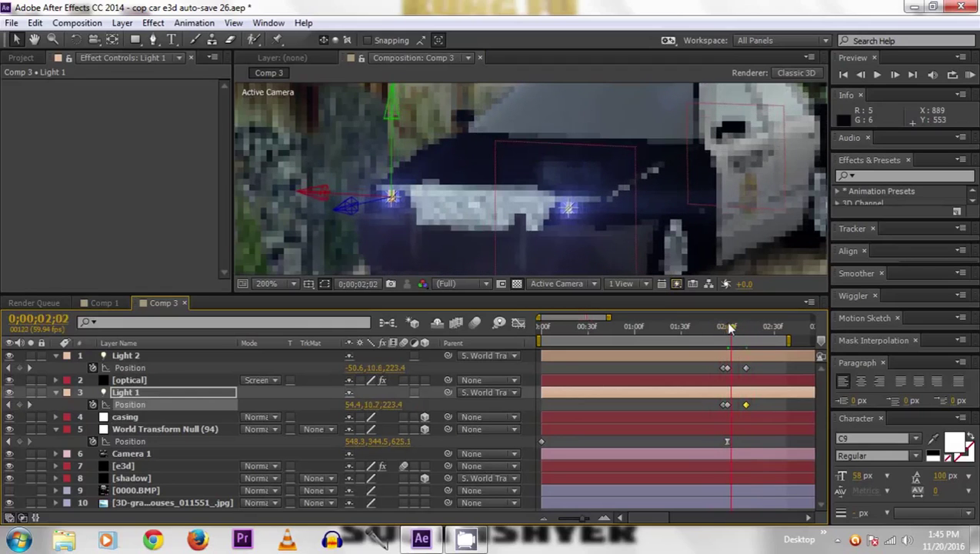
click(521, 399)
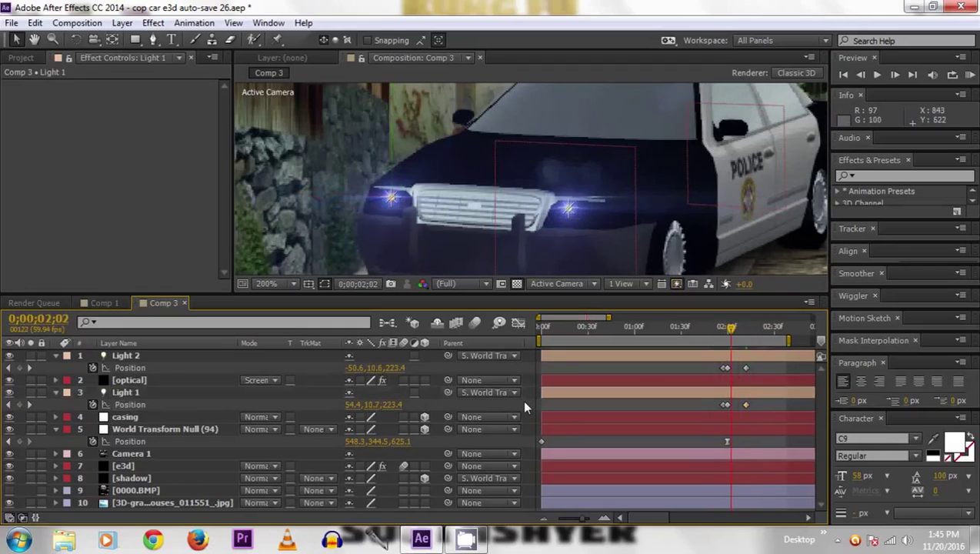
scroll(469, 204, down, 1)
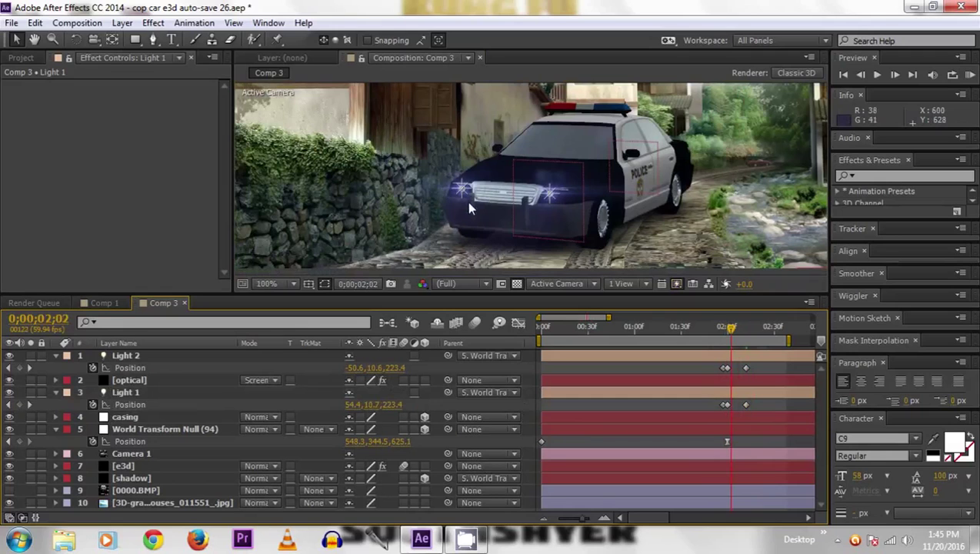
scroll(470, 206, down, 1)
key(space)
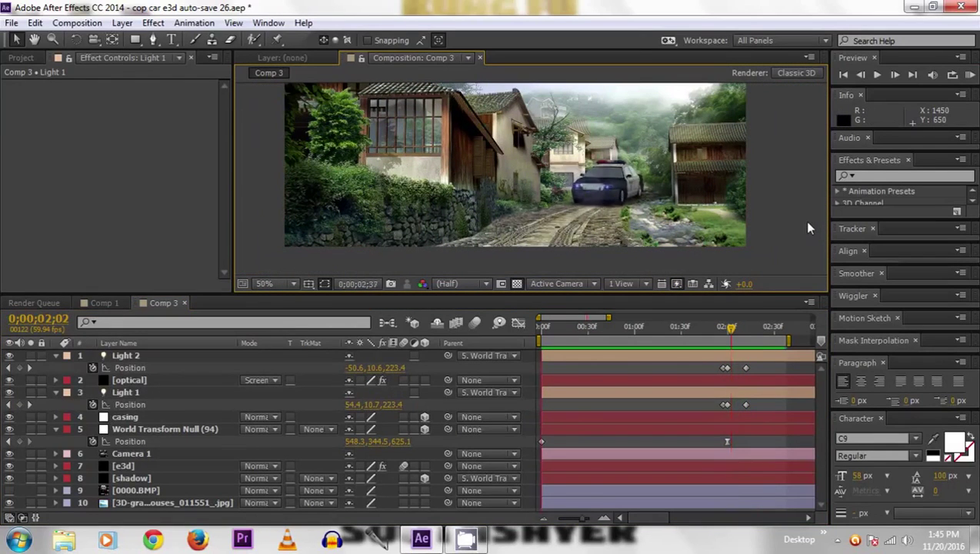
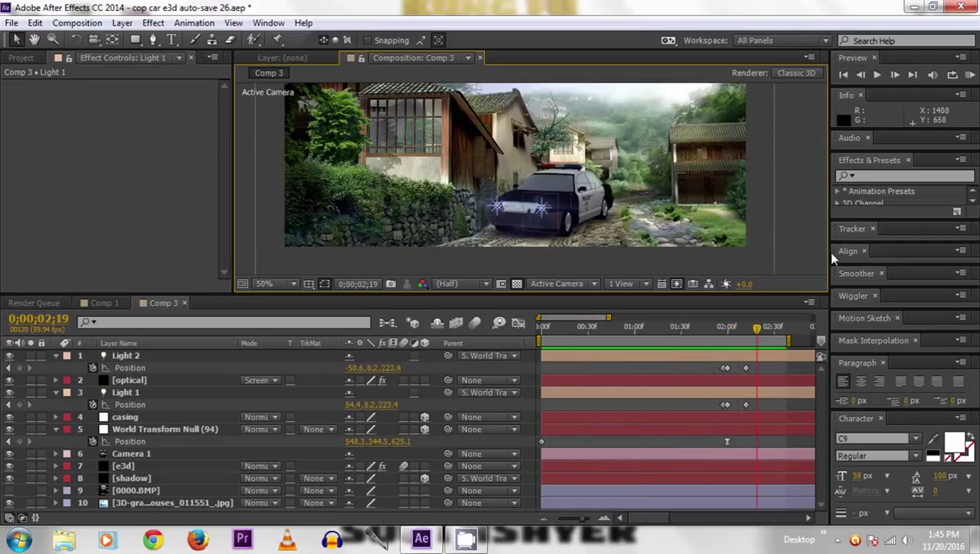
Apply Easy Ease to both of Light 2's Position keyframes.
drag(708, 362, 757, 378)
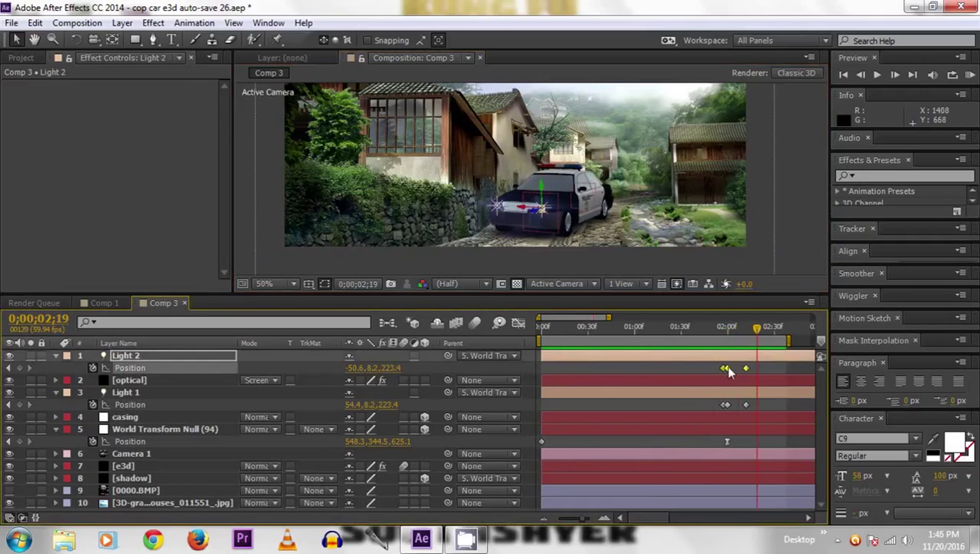
mouse_move(727, 375)
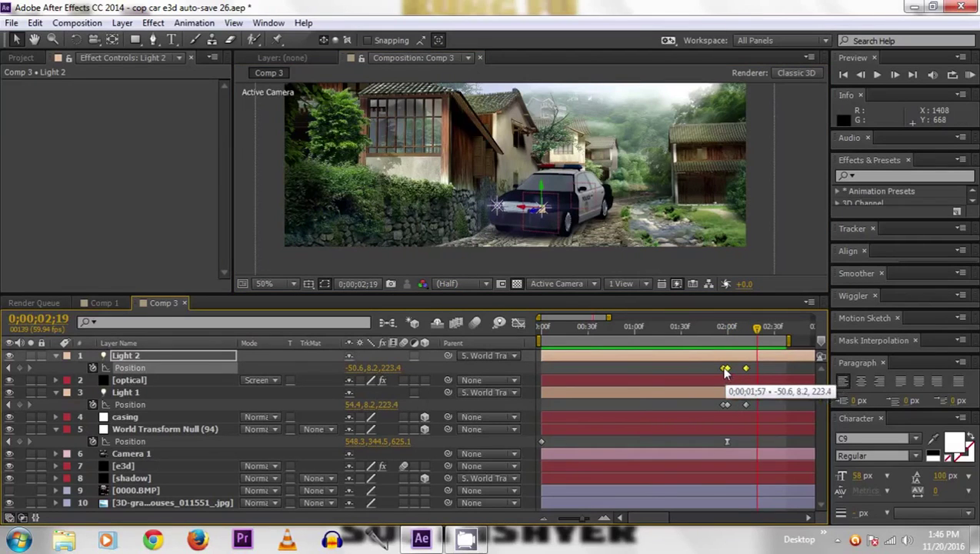
right_click(724, 372)
mouse_move(763, 365)
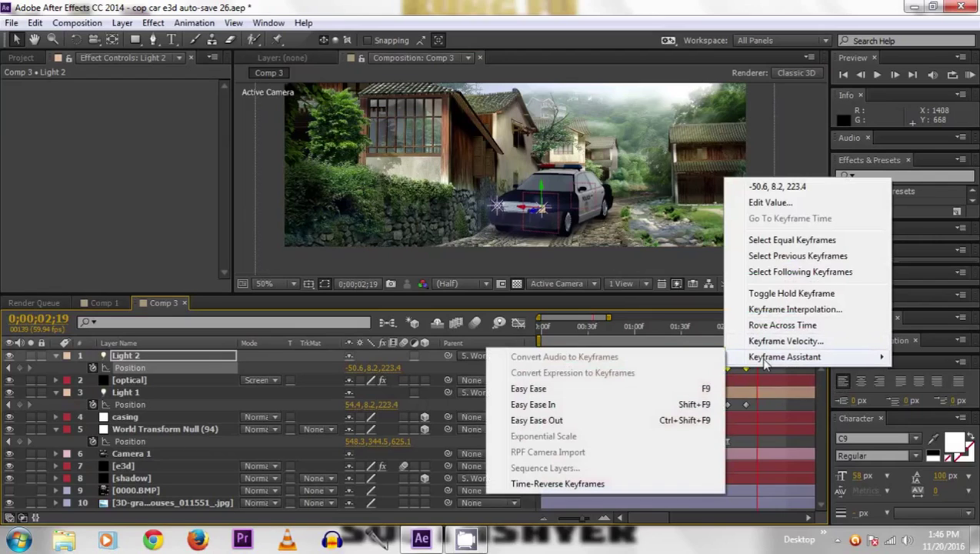
click(552, 390)
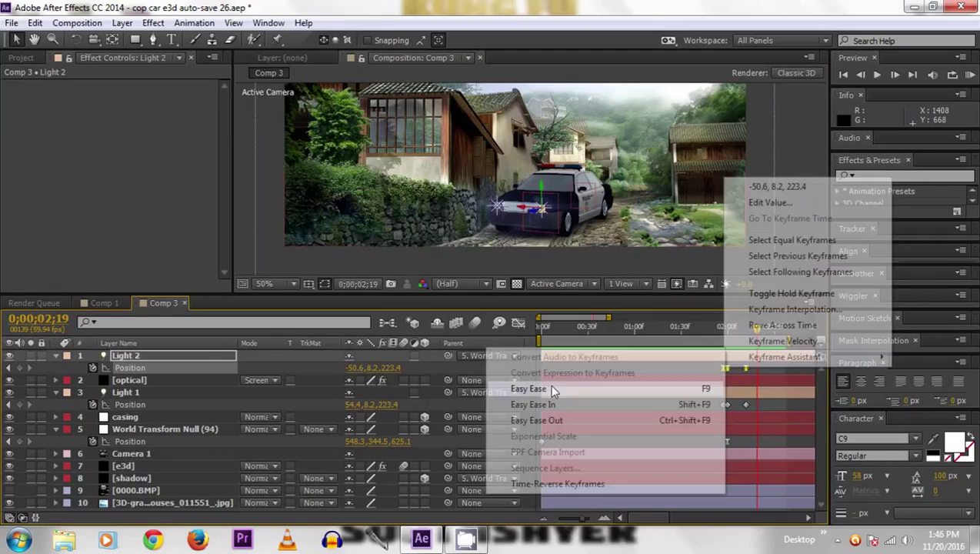
Apply Easy Ease to both of Light 1's Position keyframes and start a preview.
drag(715, 397, 760, 409)
right_click(729, 408)
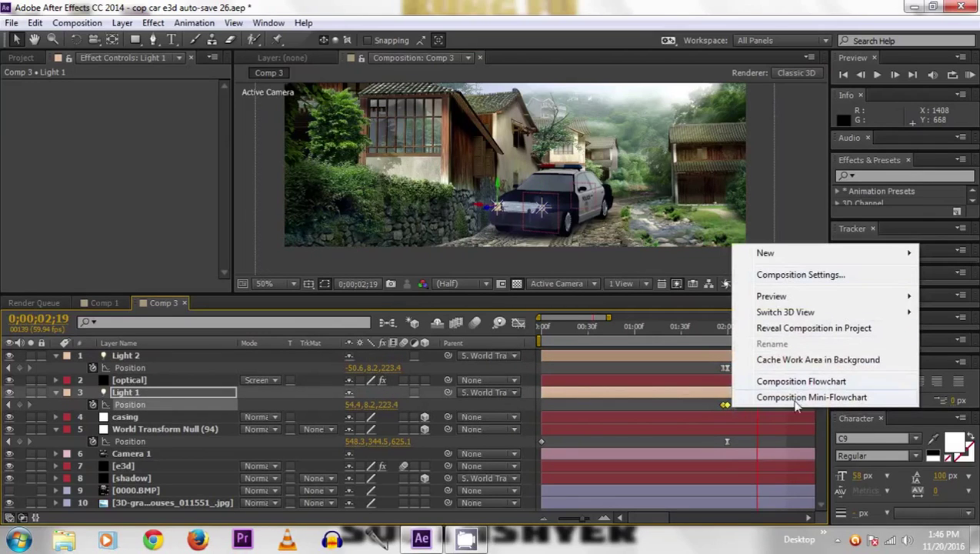
click(690, 396)
click(727, 409)
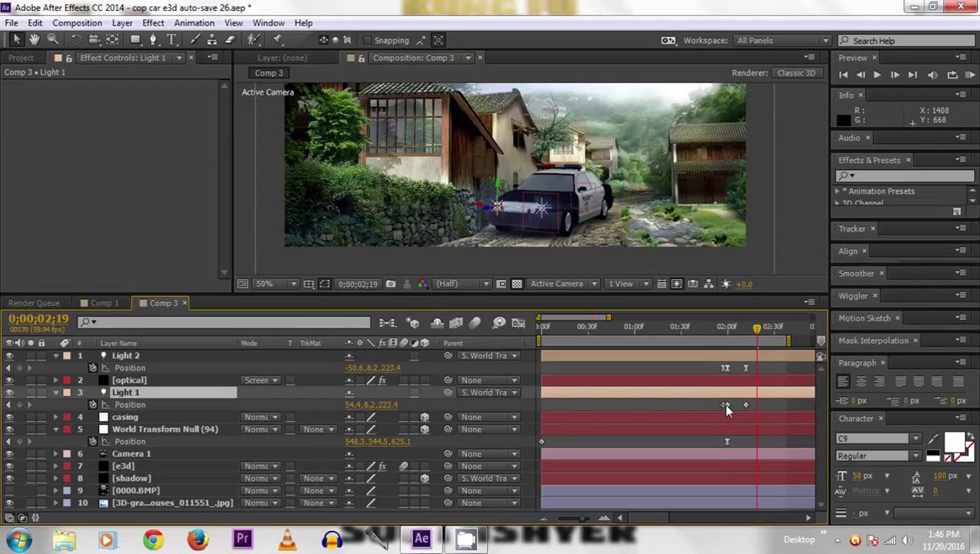
right_click(725, 405)
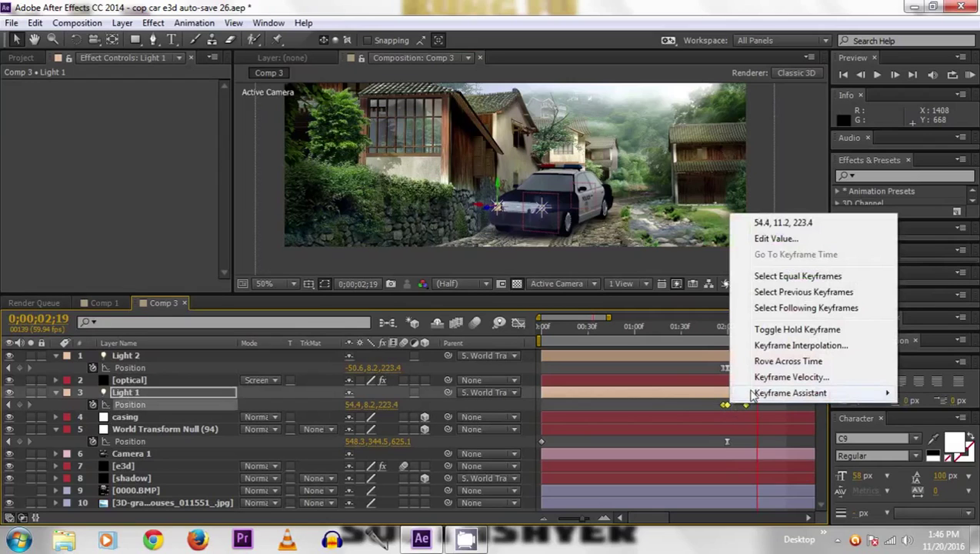
mouse_move(752, 394)
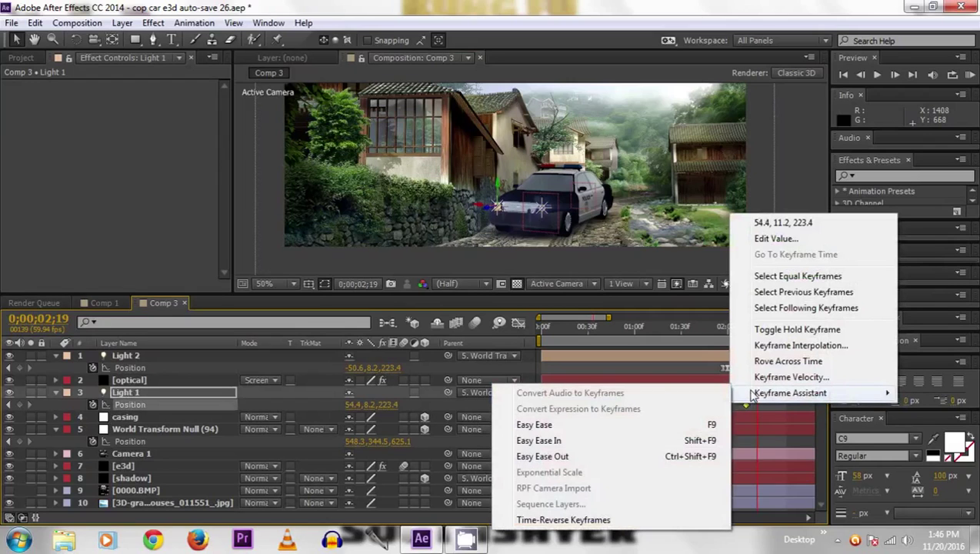
click(588, 426)
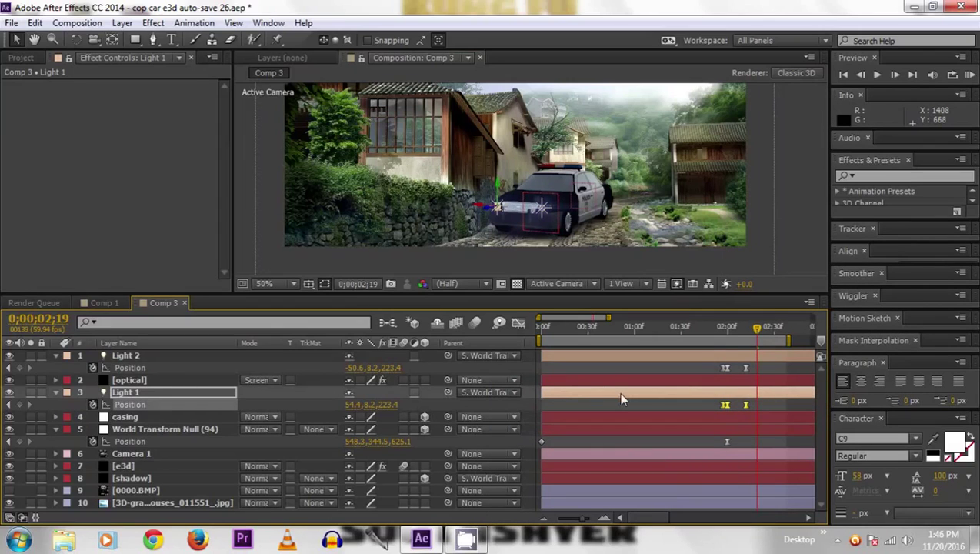
key(space)
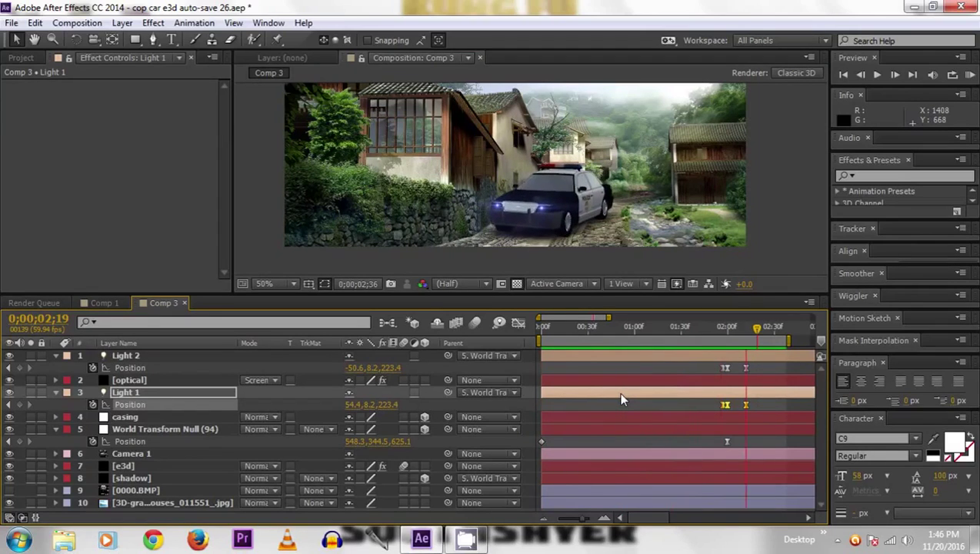
Stop the preview, go to 0;00;01;39, and show the e3d layer's Element effect controls.
key(space)
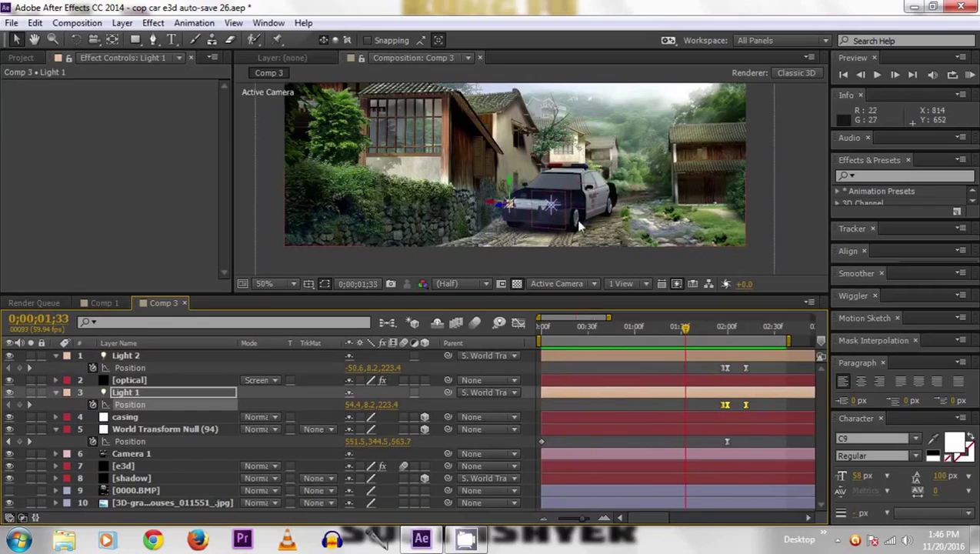
mouse_move(684, 326)
mouse_down()
mouse_move(702, 325)
mouse_move(693, 329)
mouse_up()
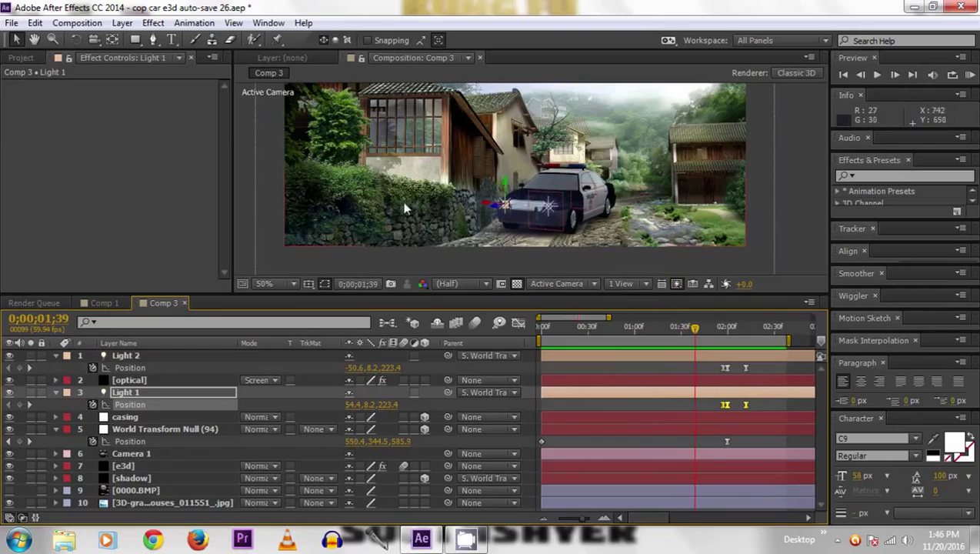
click(133, 465)
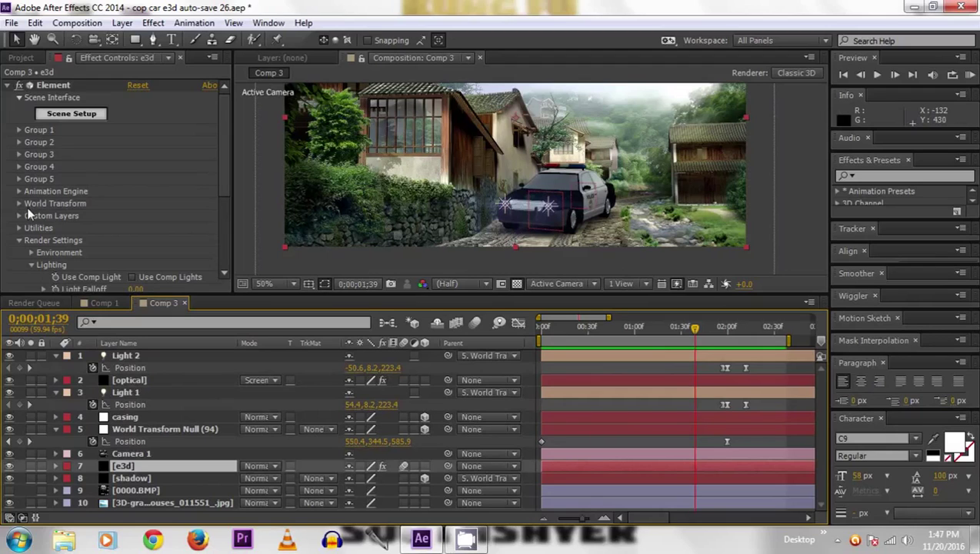
Expand Group 2 and test a larger Particle Size, then undo it.
click(19, 143)
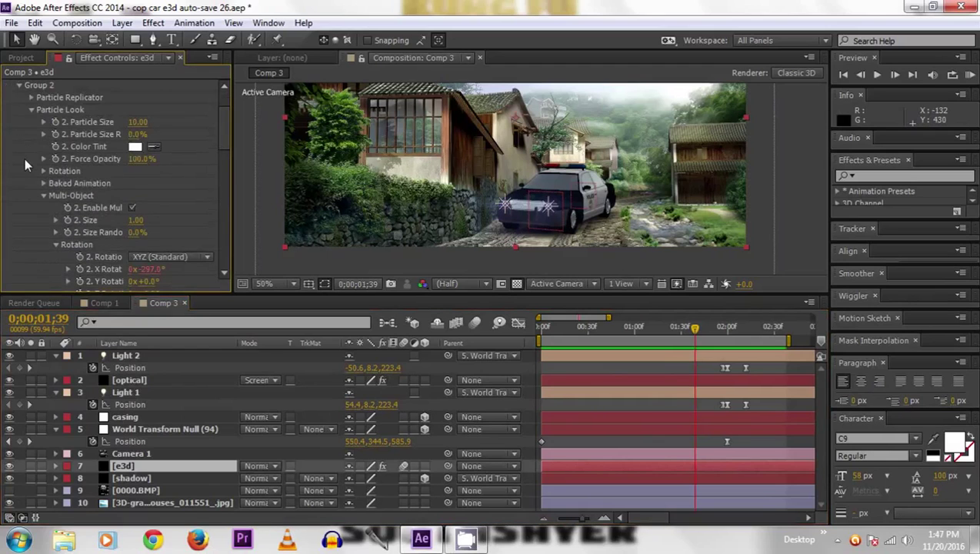
scroll(24, 158, up, 2)
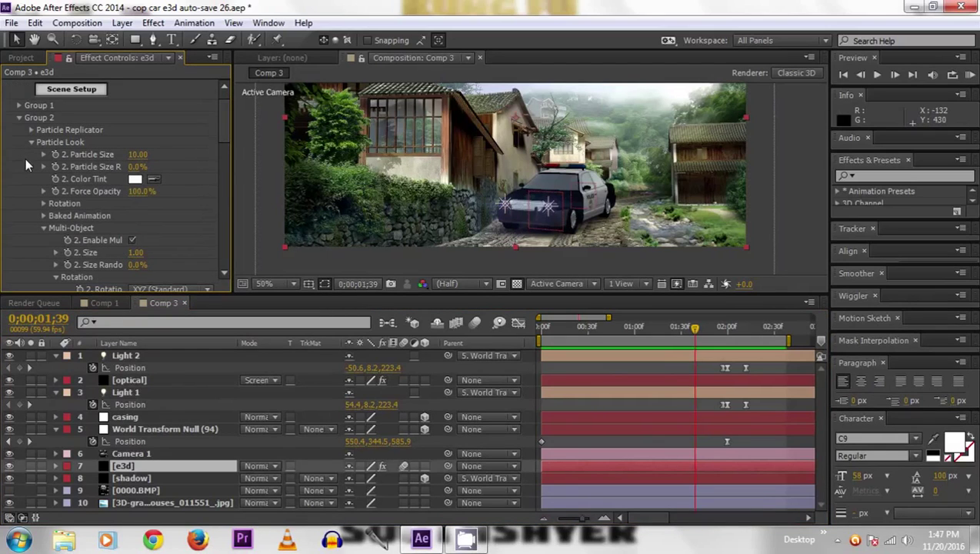
drag(137, 156, 170, 158)
key(ctrl+z)
Expand Group 1 and test its Y and Z Rotation values, undoing both changes.
click(19, 117)
click(19, 105)
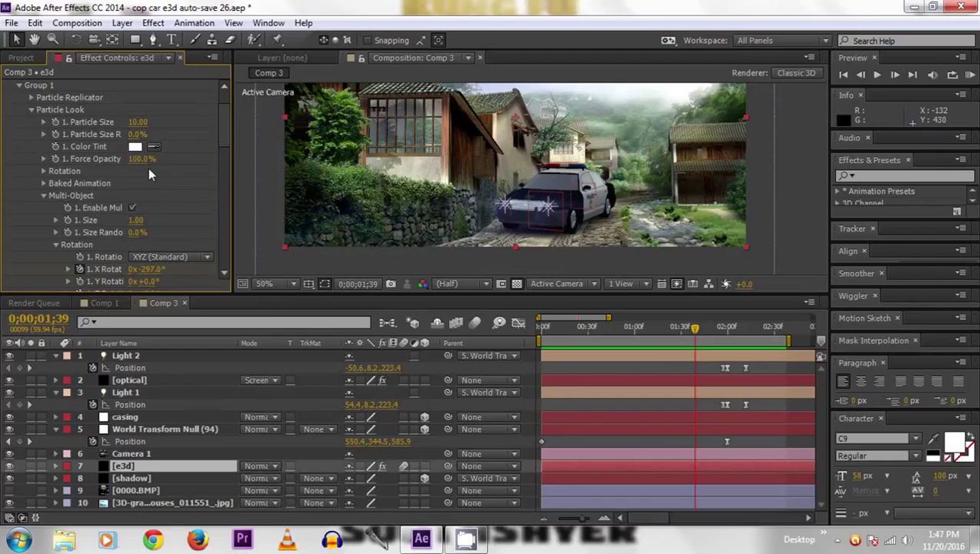
scroll(201, 254, down, 2)
drag(154, 249, 167, 249)
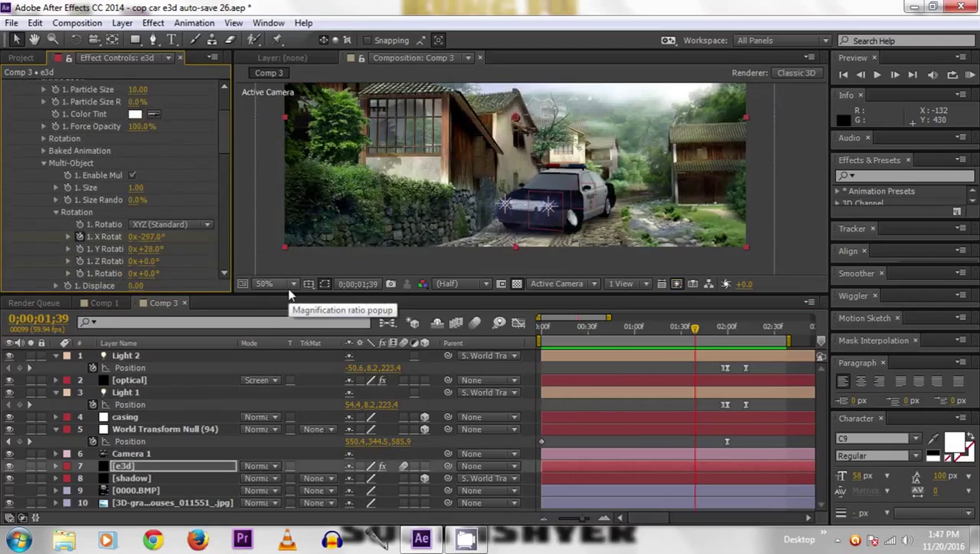
key(ctrl+z)
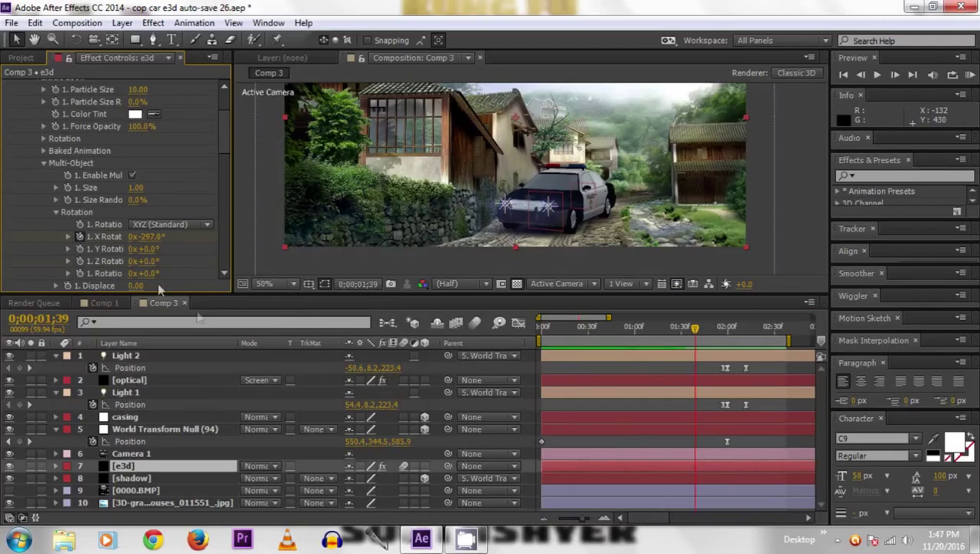
drag(153, 261, 217, 262)
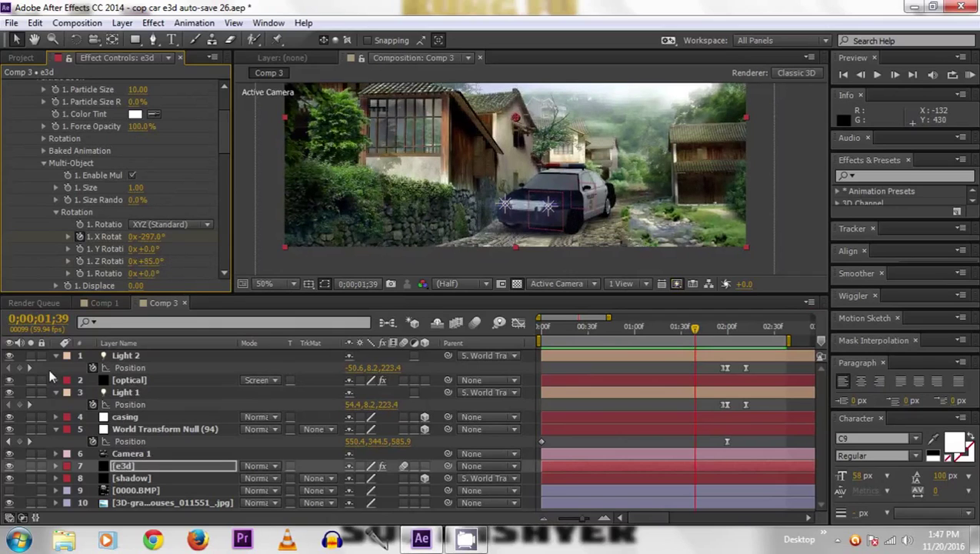
key(ctrl+z)
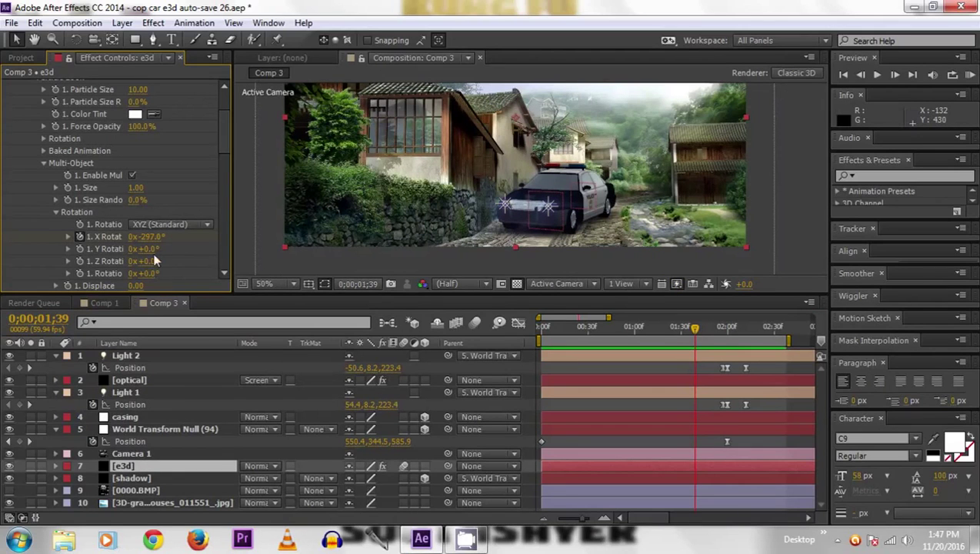
Try a 20° Y turn on the car (undone), then tilt it 25° around Z.
scroll(532, 158, up, 1)
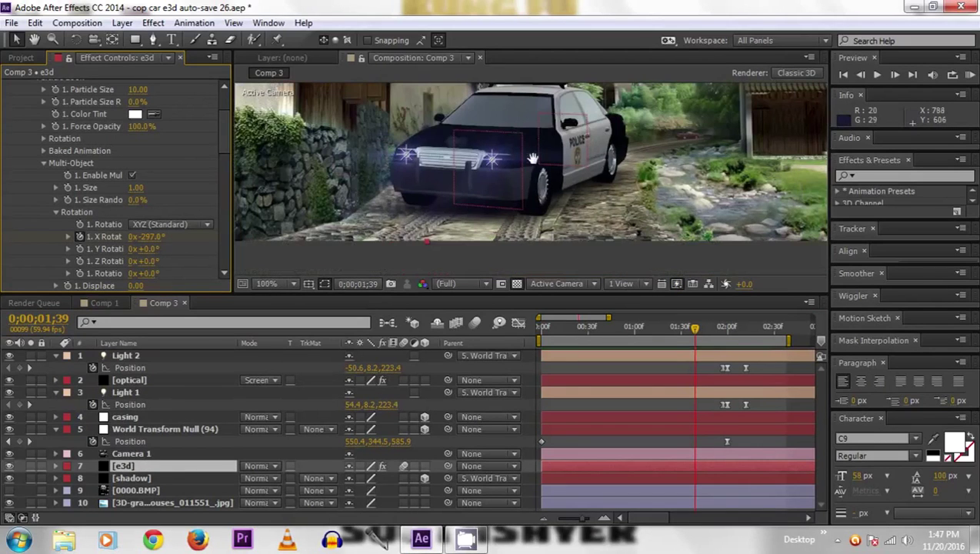
scroll(572, 178, up, 1)
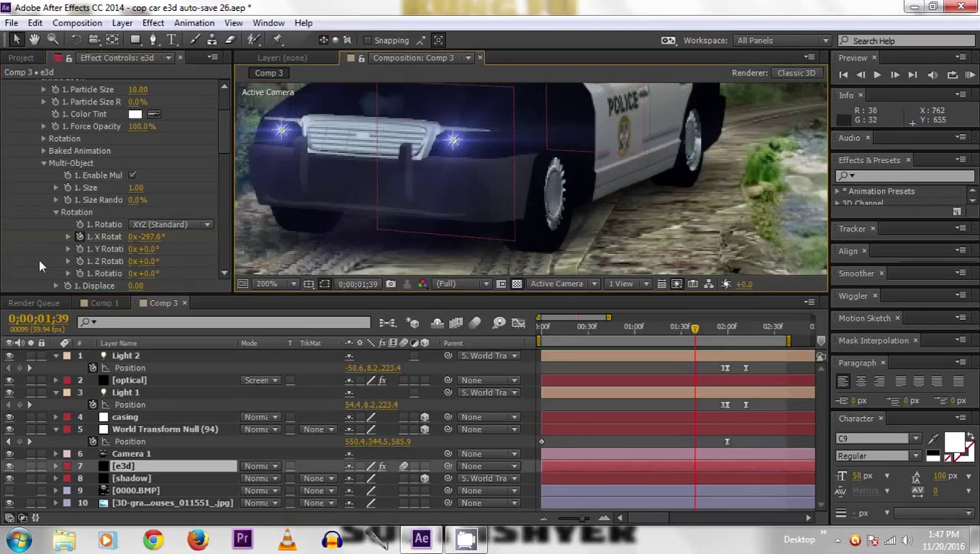
drag(143, 250, 160, 247)
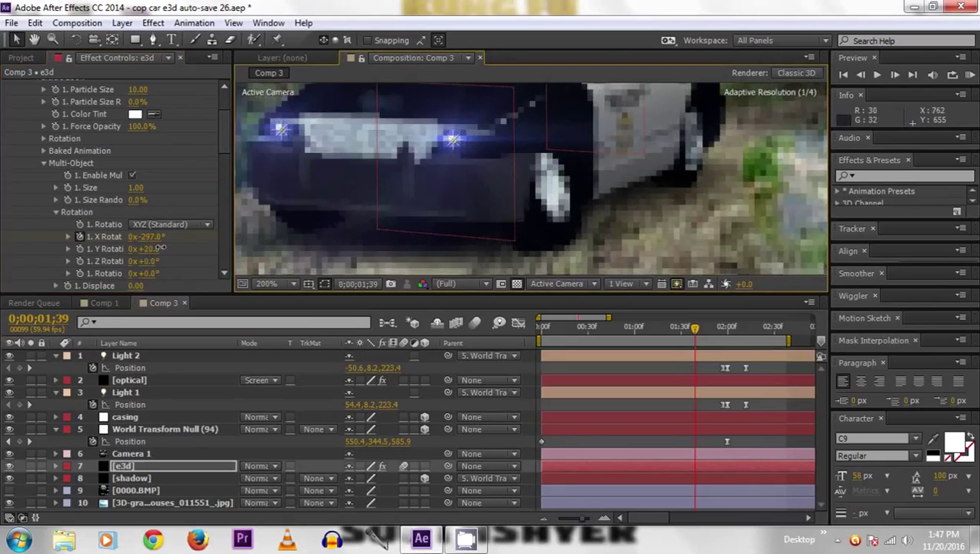
key(ctrl+z)
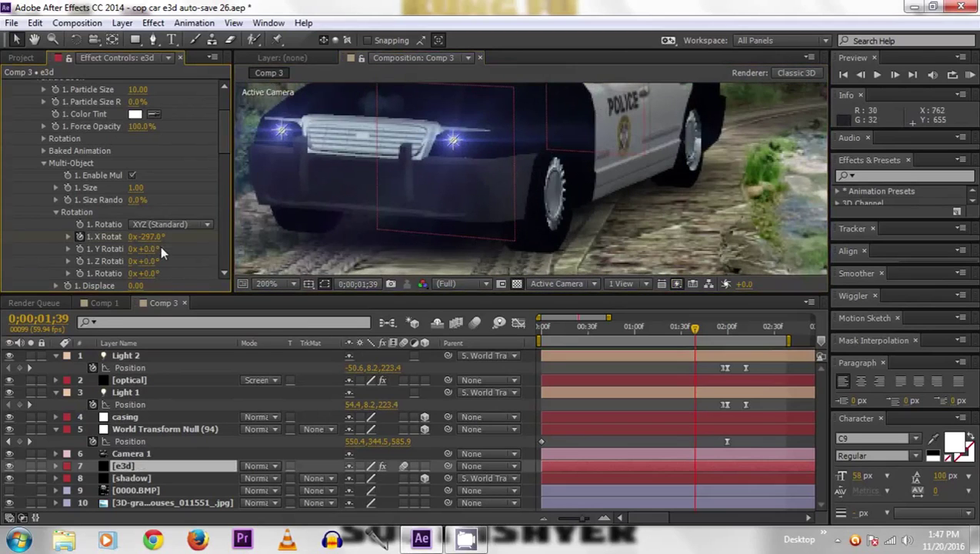
mouse_move(145, 260)
mouse_down()
mouse_move(164, 262)
mouse_move(132, 262)
mouse_up()
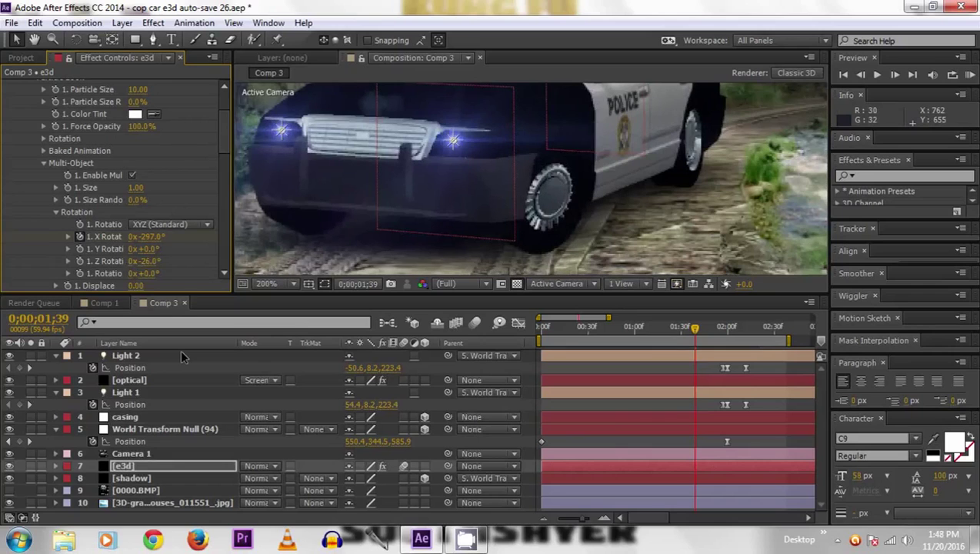
Preview the car driving along the village path twice.
key(space)
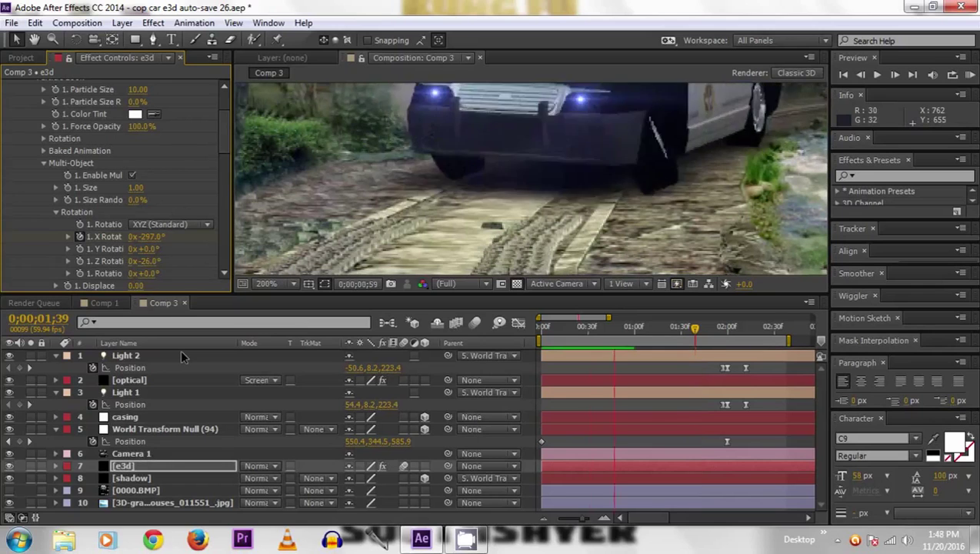
key(space)
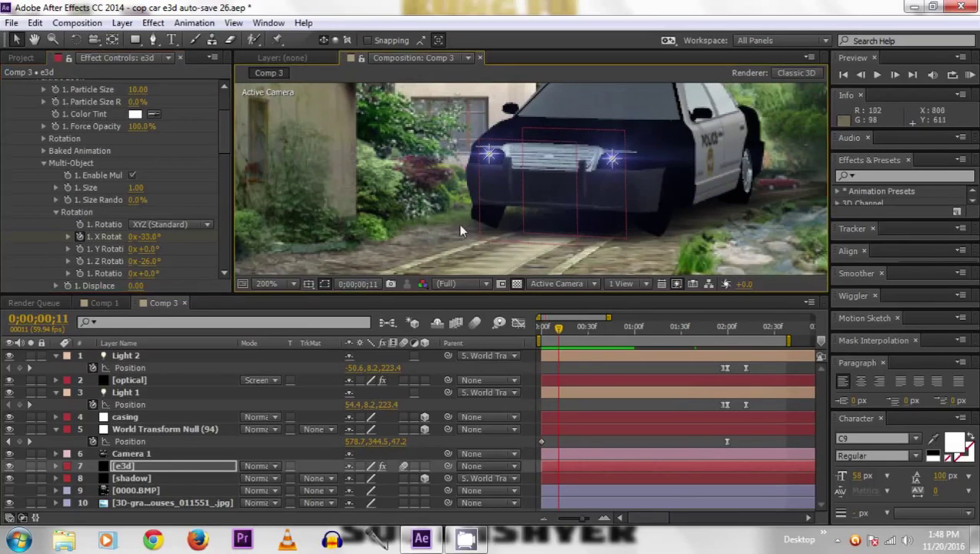
key(space)
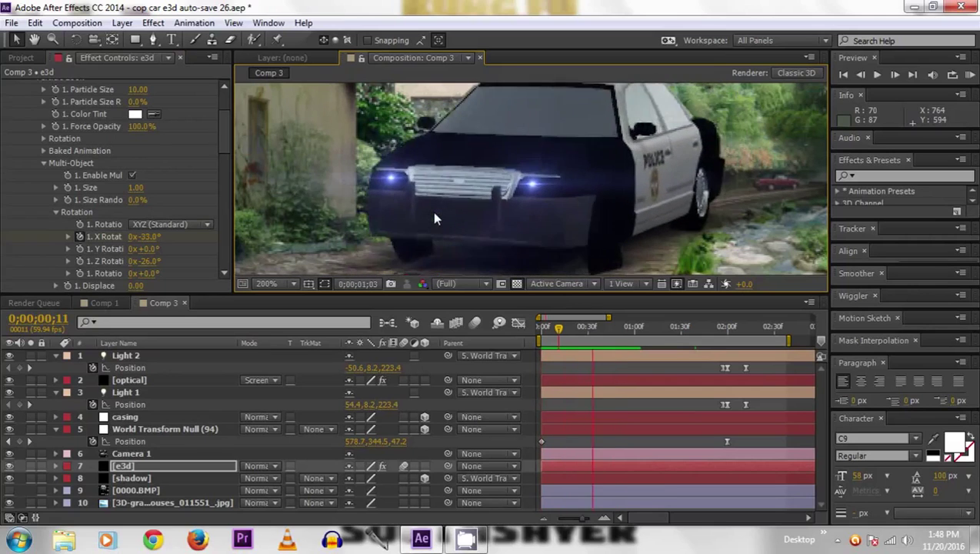
key(space)
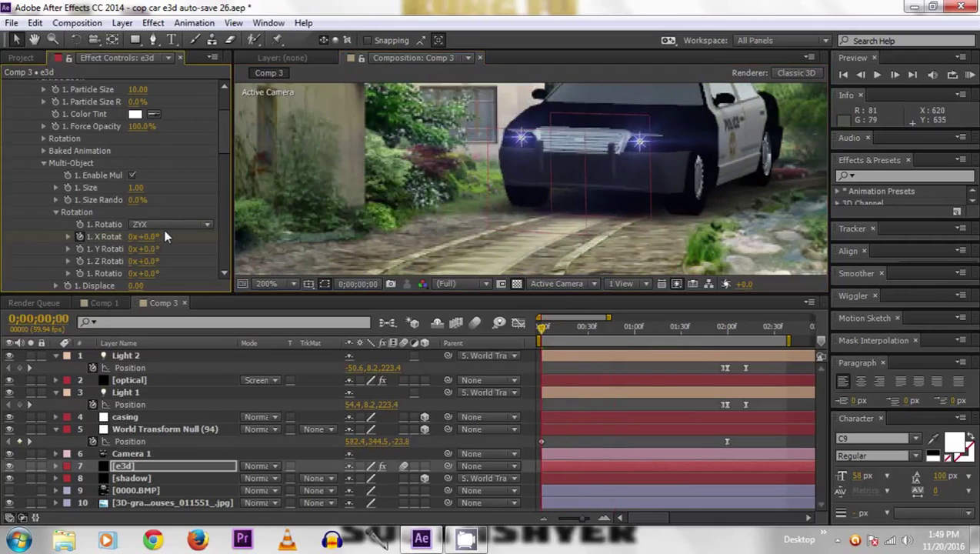
Set Group 1's rotation order to YXZ, keep the extra rotation at 0°, and tilt the model 26° around Z.
click(165, 230)
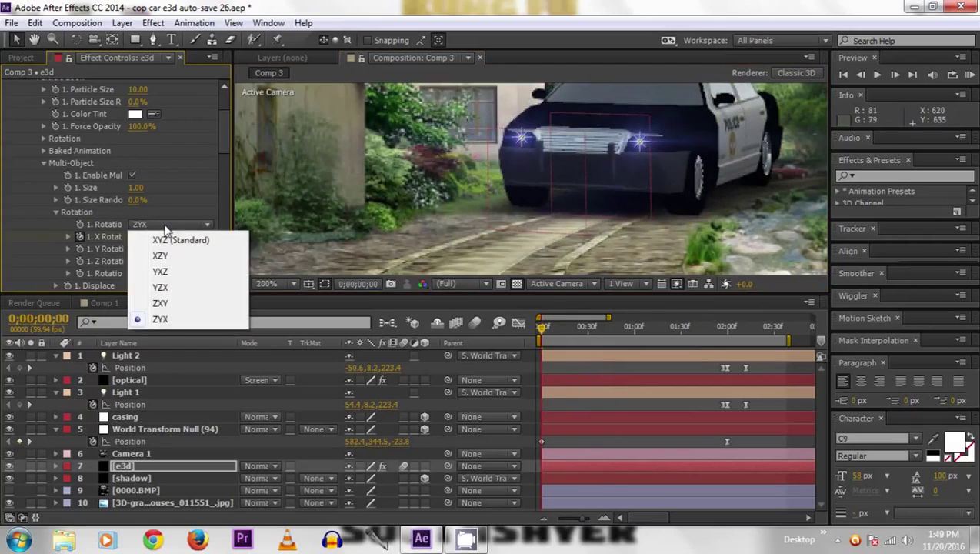
click(165, 287)
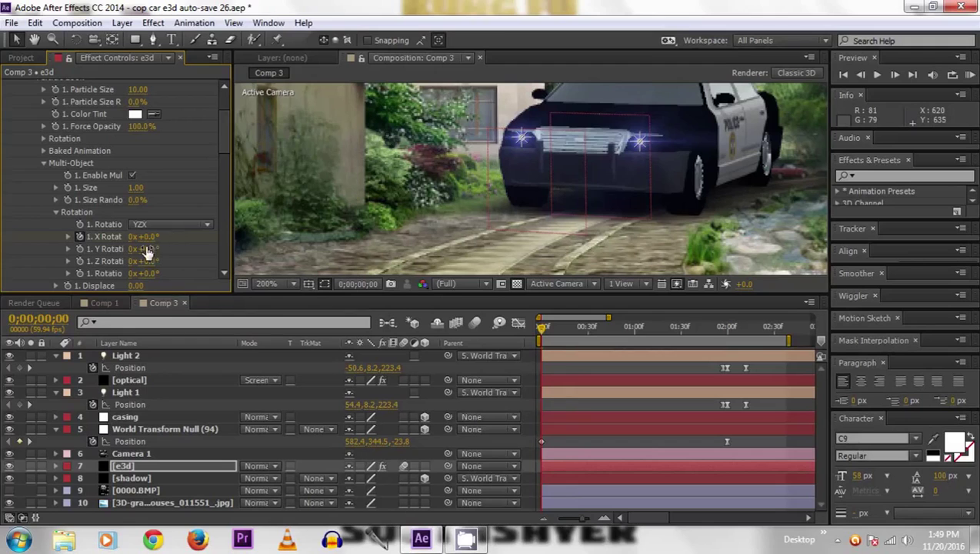
drag(152, 265, 161, 261)
click(161, 223)
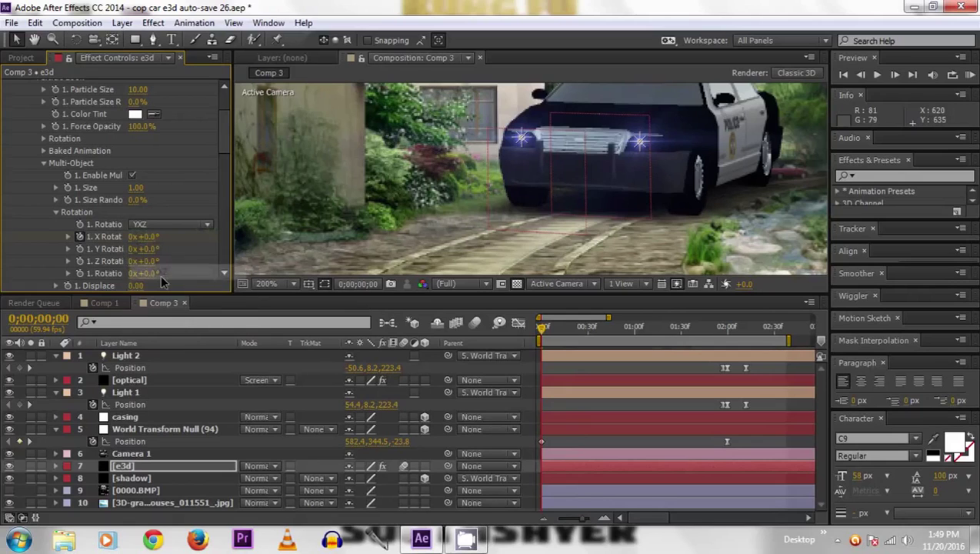
drag(154, 272, 233, 270)
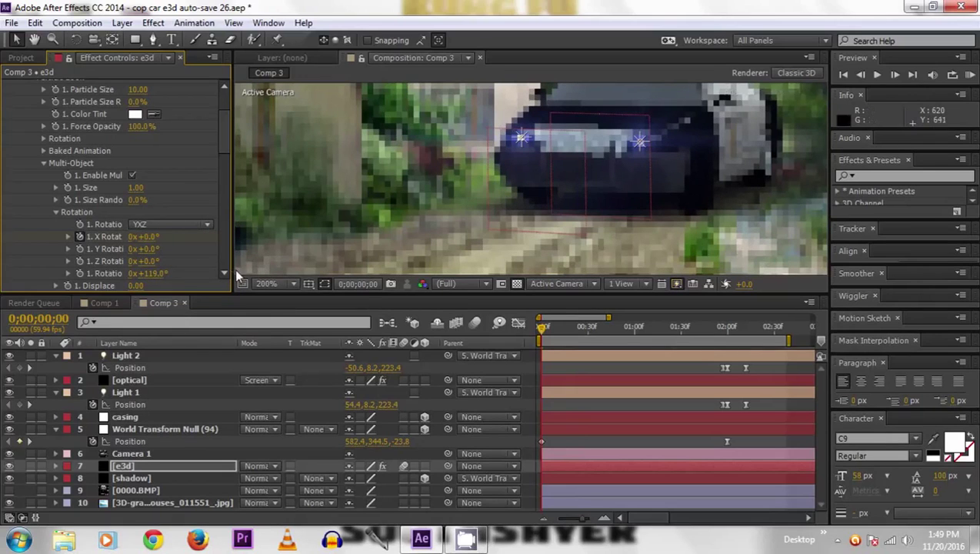
key(ctrl+z)
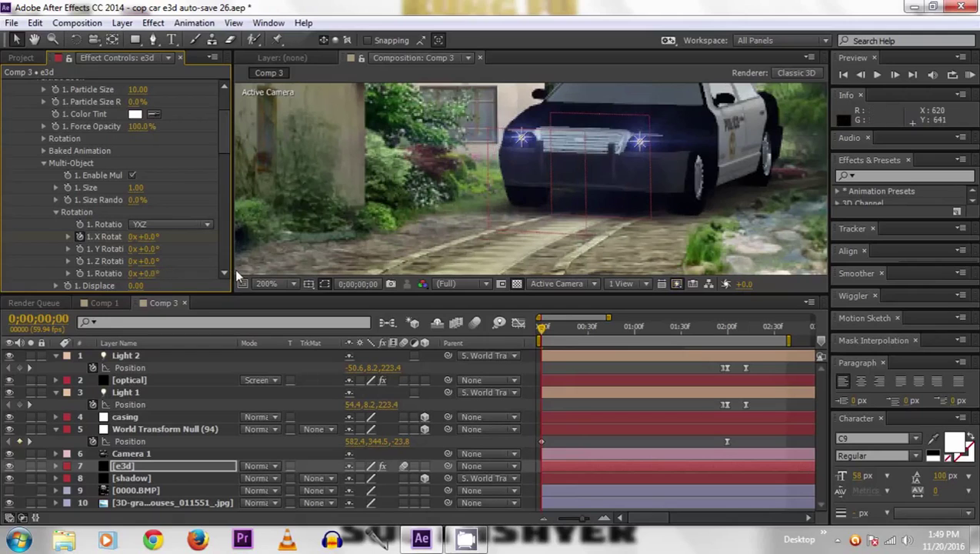
drag(155, 259, 134, 261)
Turn the model around its Y axis and preview the result.
mouse_move(147, 249)
mouse_down()
mouse_move(176, 249)
mouse_move(114, 251)
mouse_move(131, 251)
mouse_up()
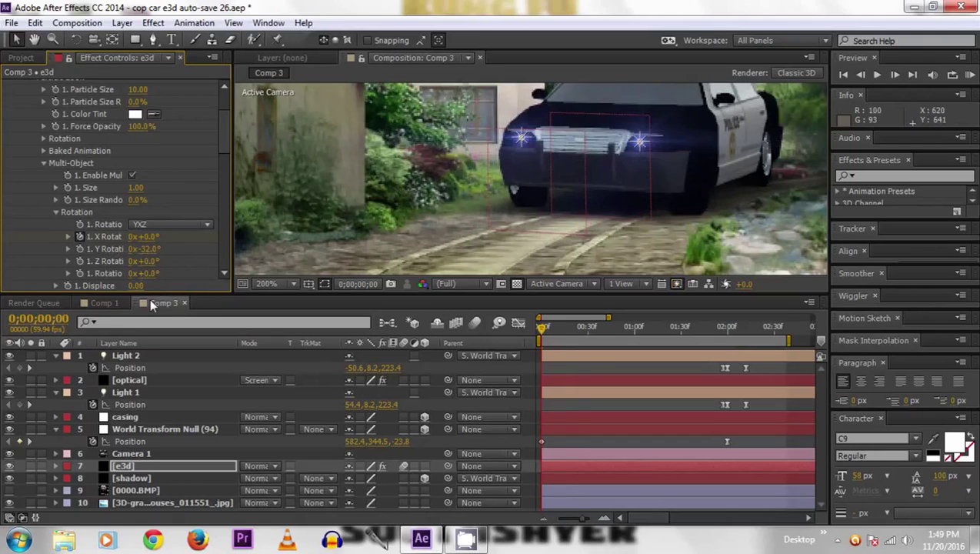
key(space)
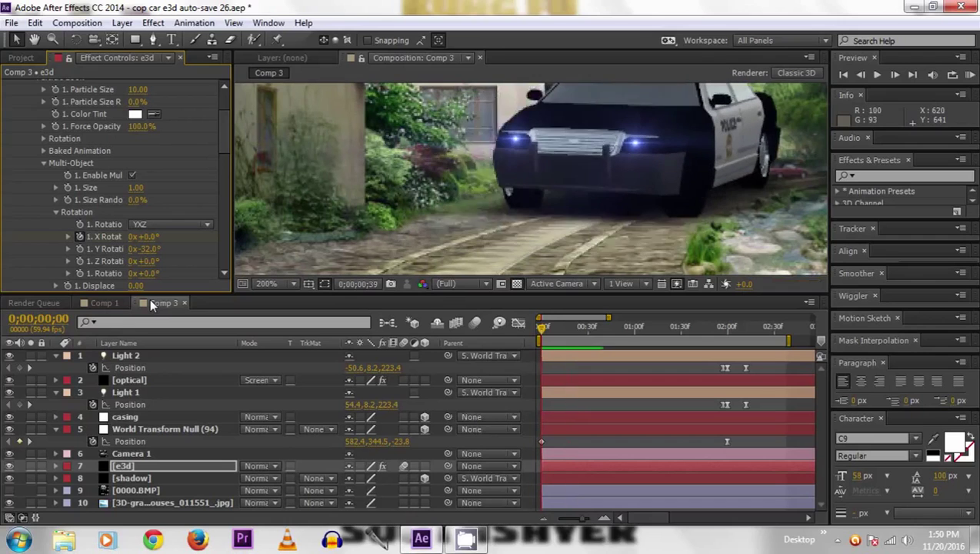
key(space)
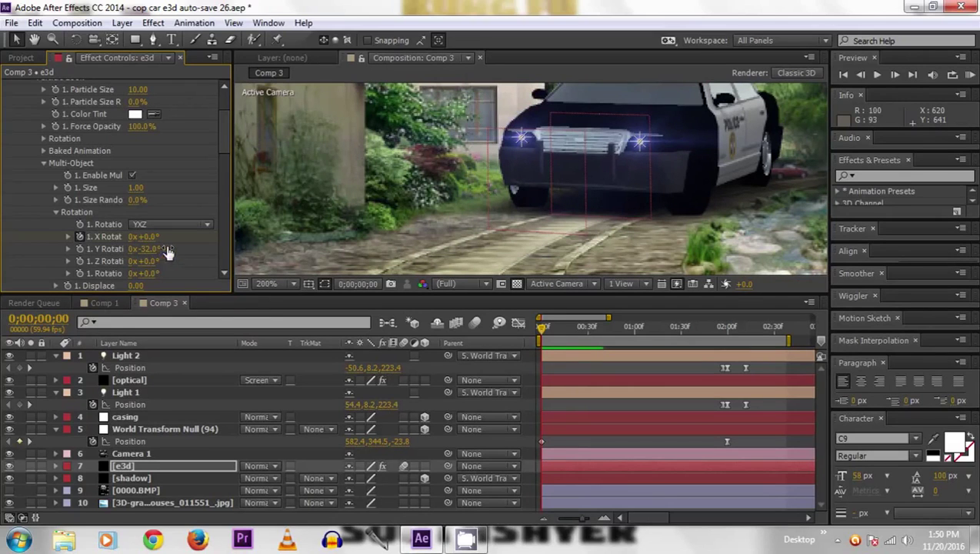
At frame 18 of the drive, reset Y Rotation to 0°.
scroll(143, 231, down, 1)
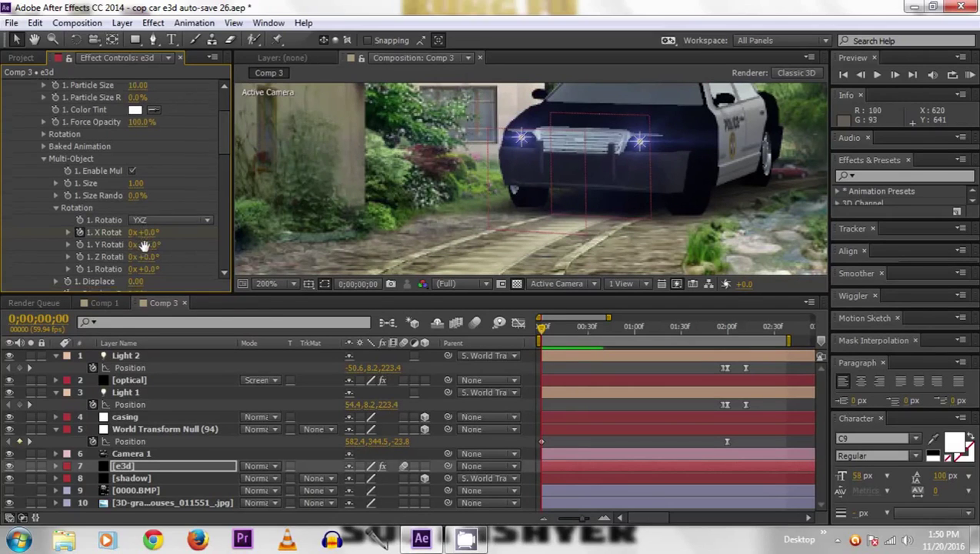
scroll(146, 232, down, 3)
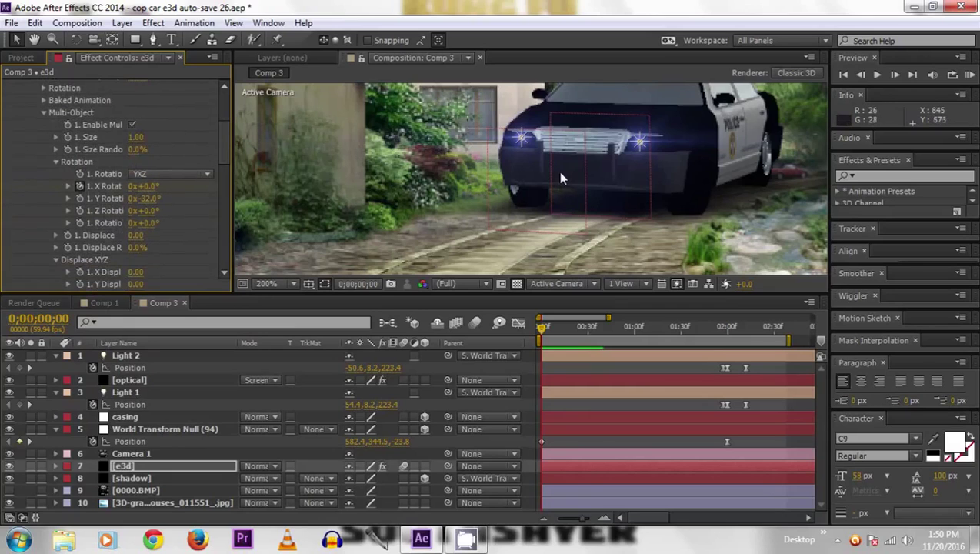
drag(541, 329, 565, 322)
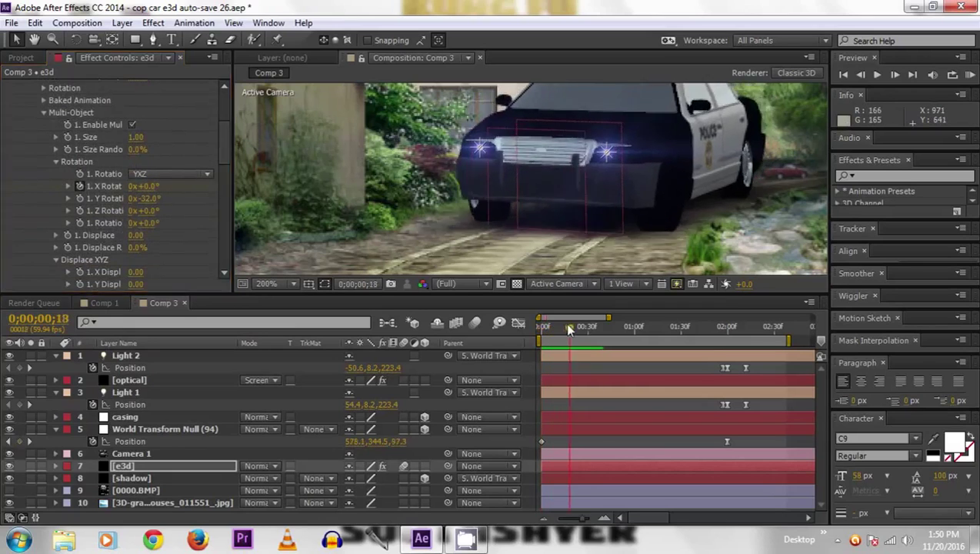
click(147, 198)
text(0)
key(Return)
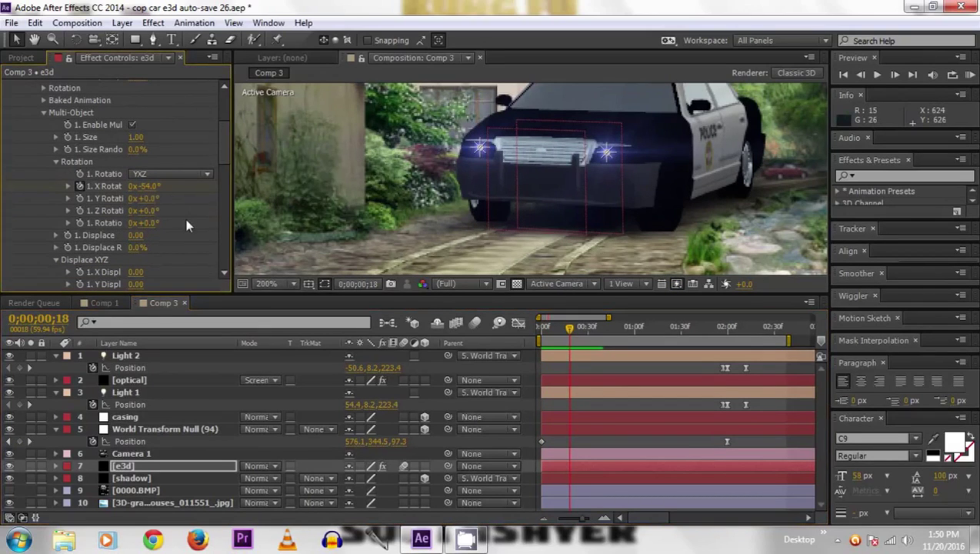
Move to 0;00;01;53 and test a slight Y turn, reverting it to 0°.
drag(580, 310, 701, 317)
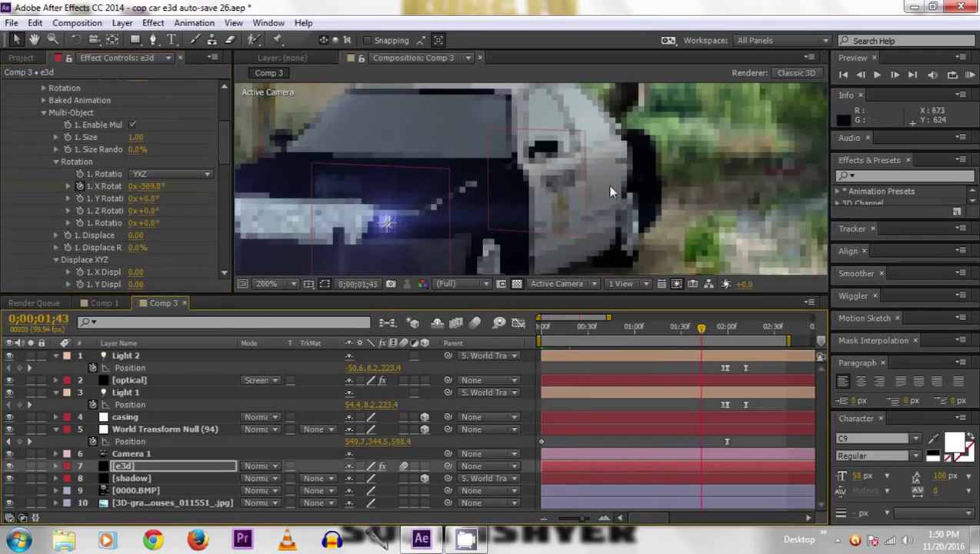
scroll(605, 216, down, 2)
drag(701, 329, 716, 329)
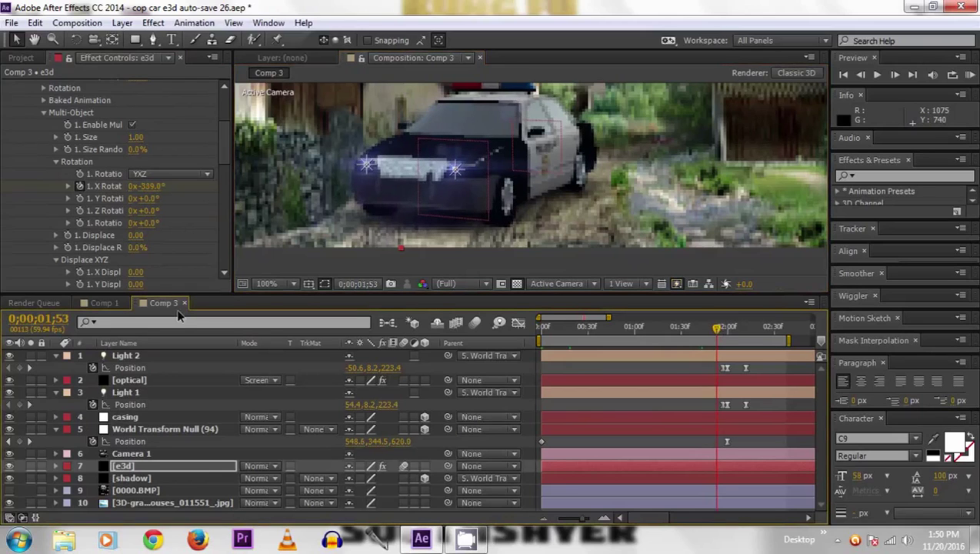
drag(151, 198, 161, 198)
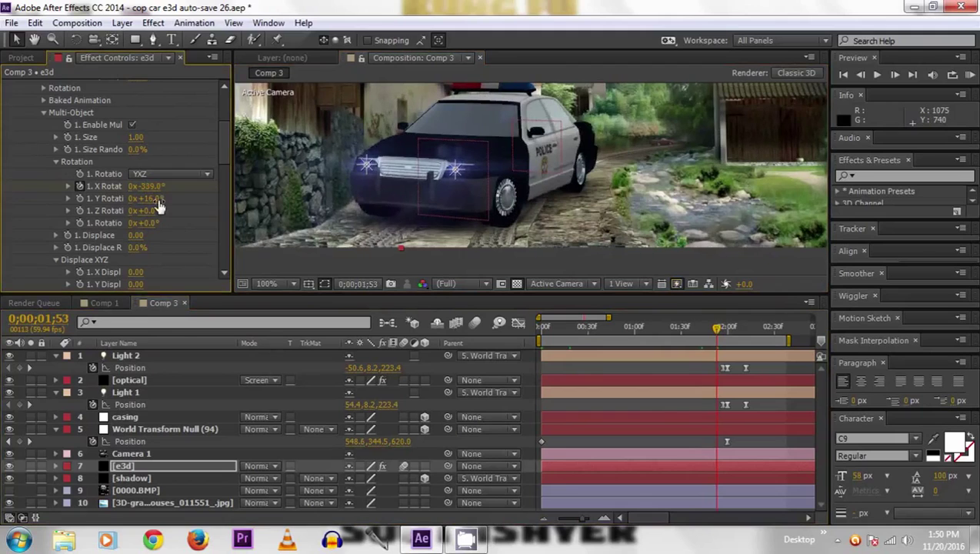
key(ctrl+z)
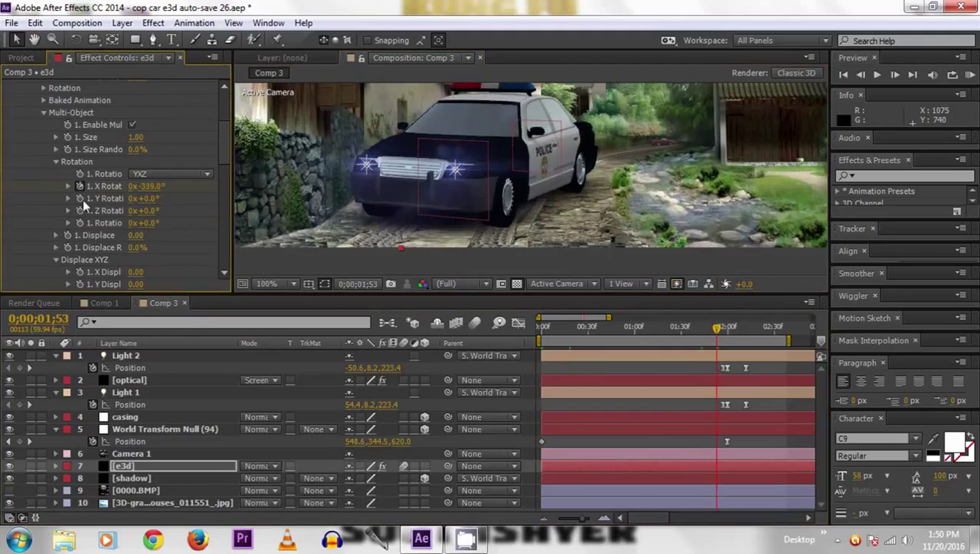
At 0;00;01;58, enter Y Rotation 120, then adjust it to -14°.
drag(717, 331, 724, 331)
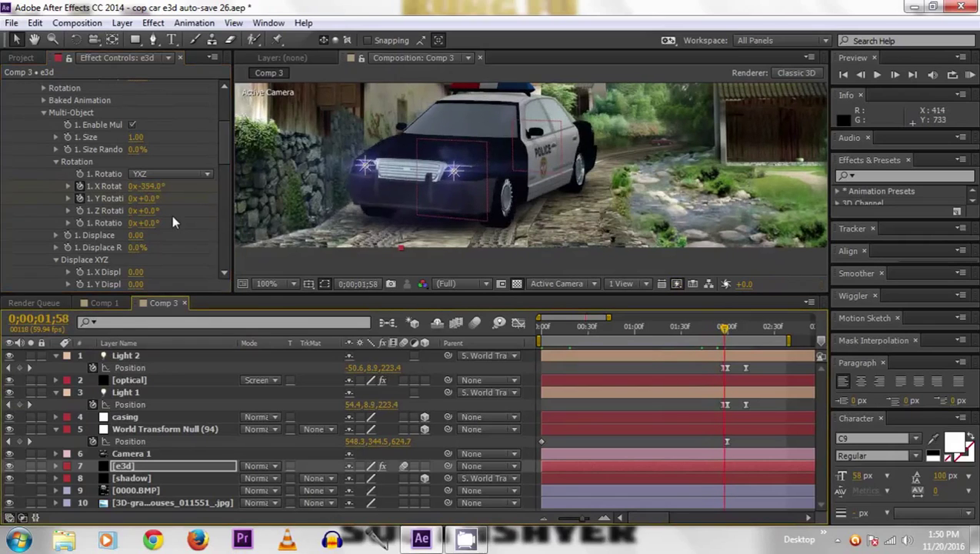
click(146, 198)
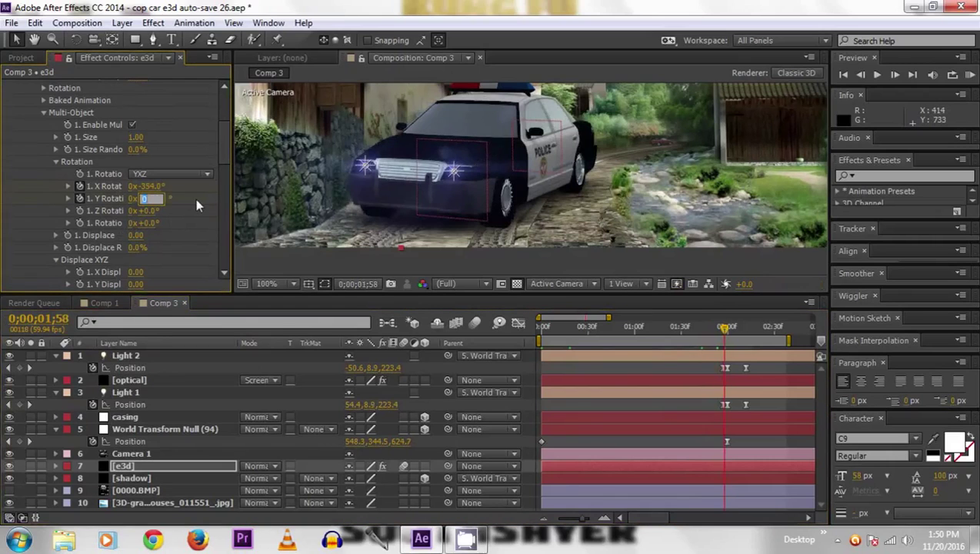
text(120)
key(Return)
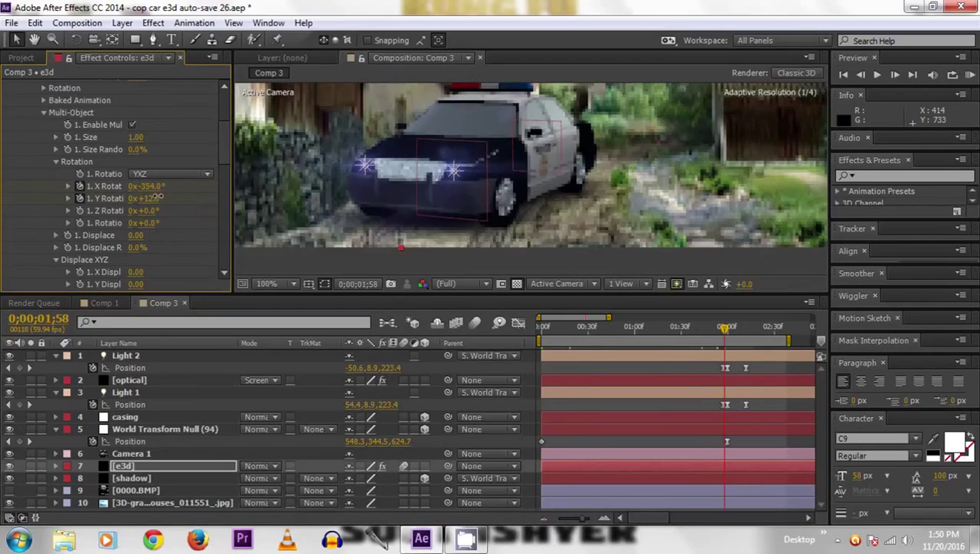
drag(158, 197, 142, 197)
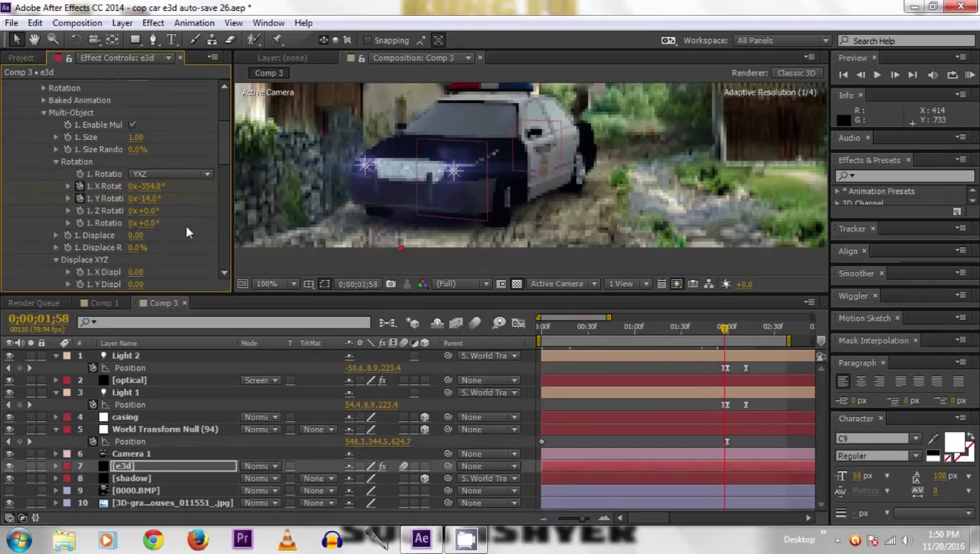
Deselect the e3d layer and preview the car animation.
click(499, 367)
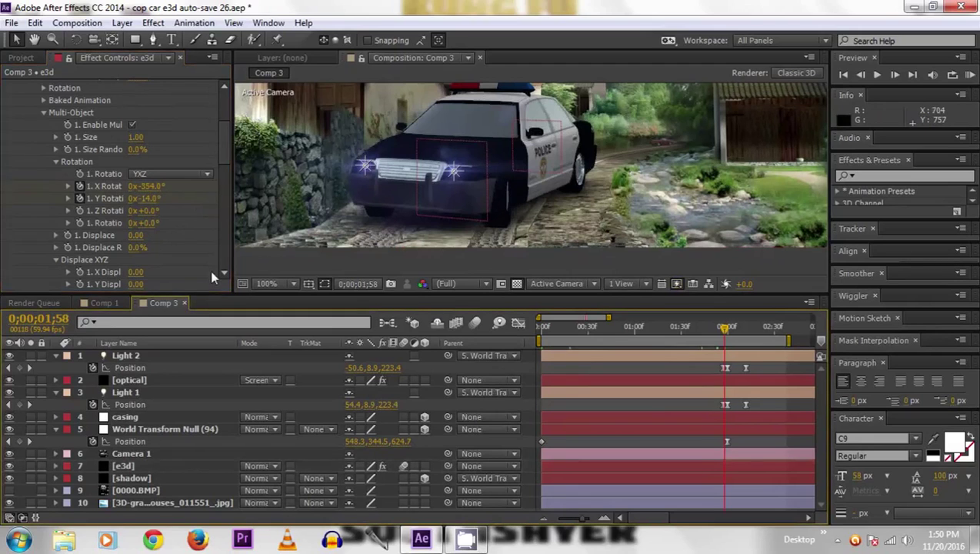
key(space)
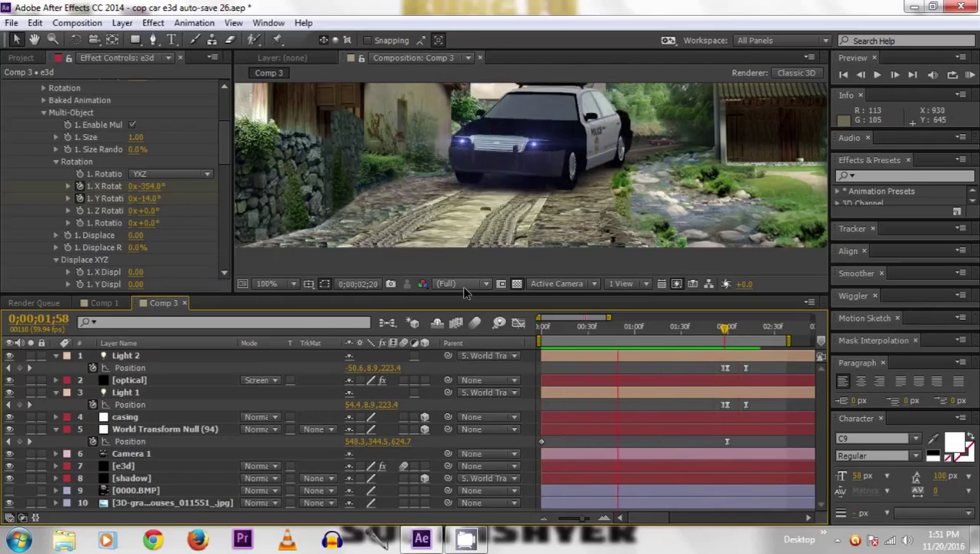
key(space)
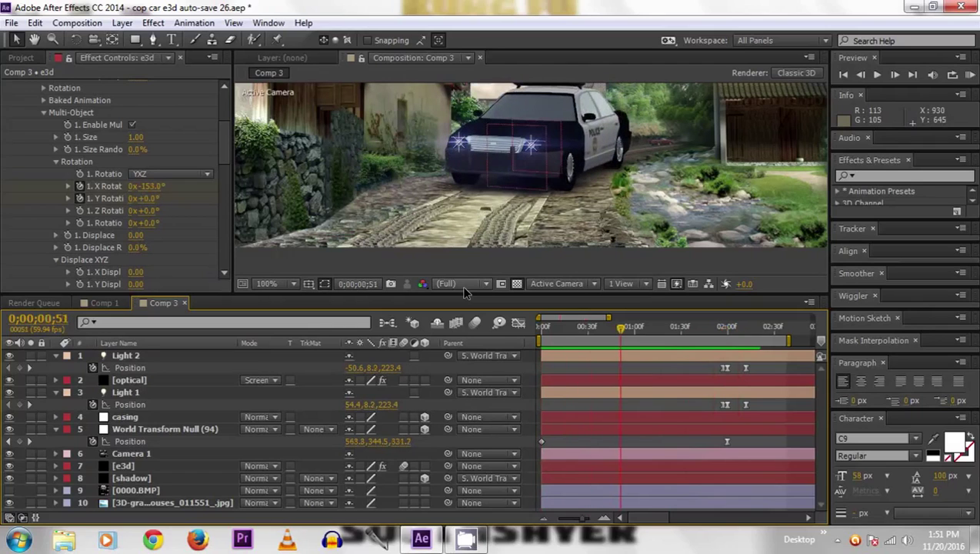
click(80, 198)
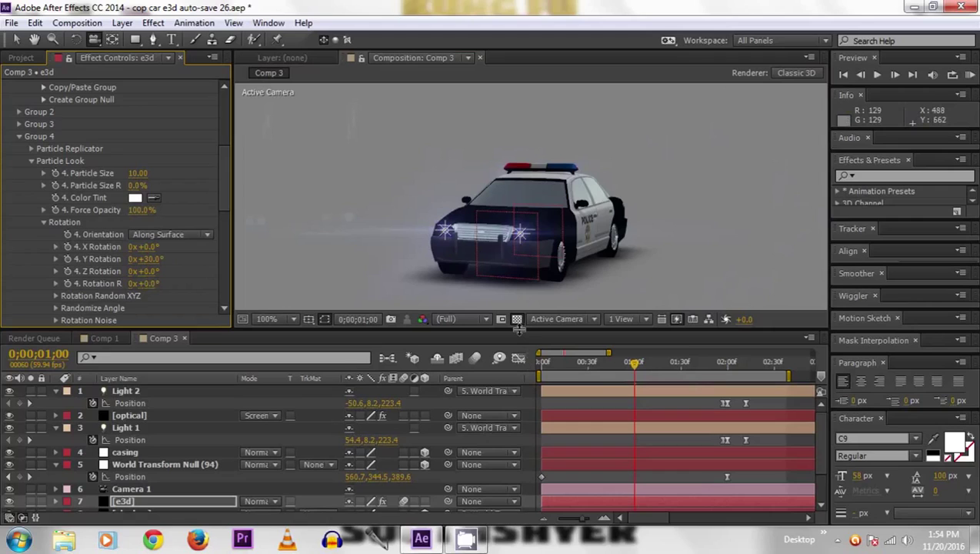
Set the preview resolution to Quarter and replay the car animation faster.
key(KP_0)
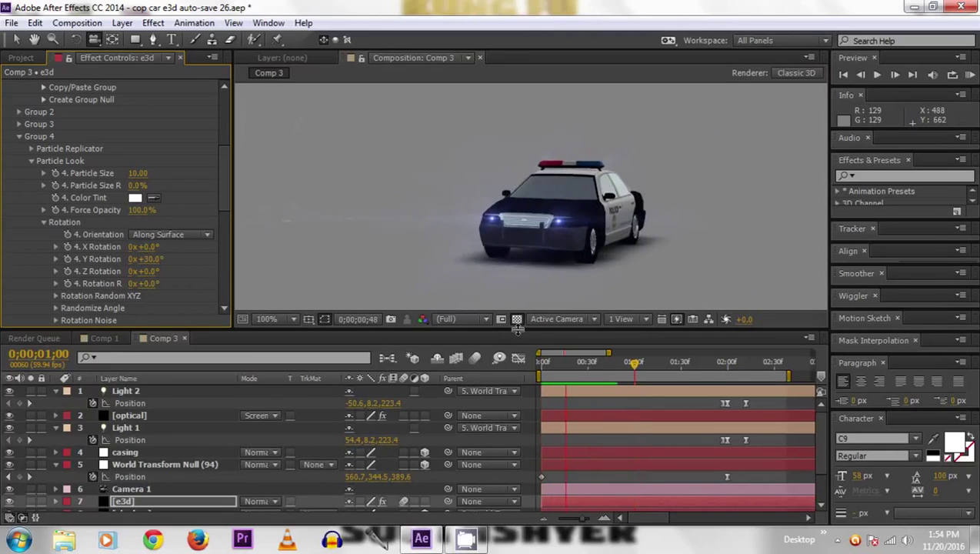
key(space)
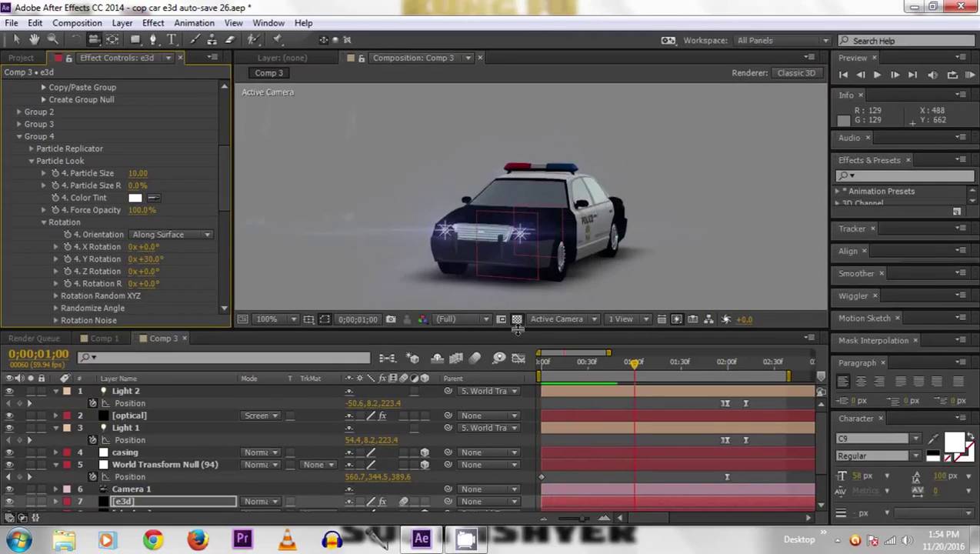
click(454, 319)
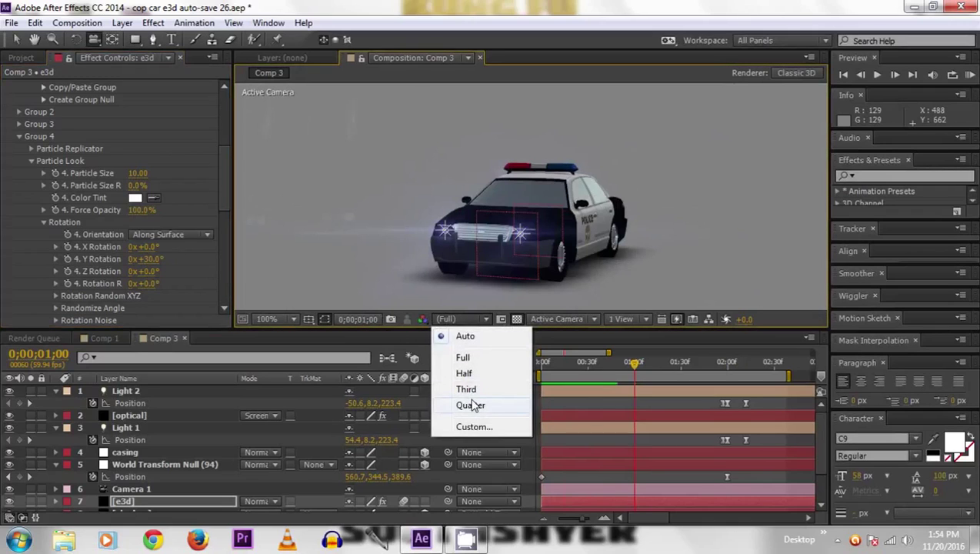
click(472, 405)
key(KP_0)
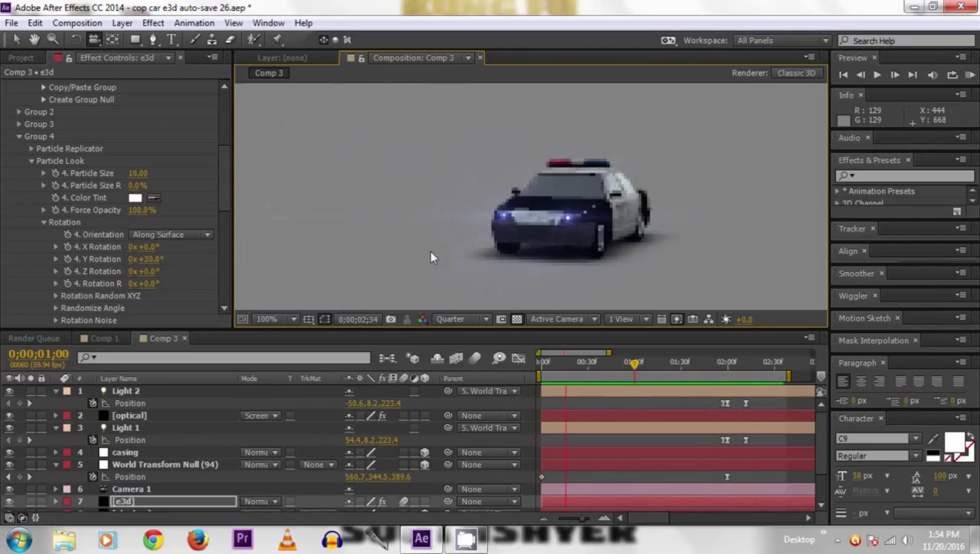
key(space)
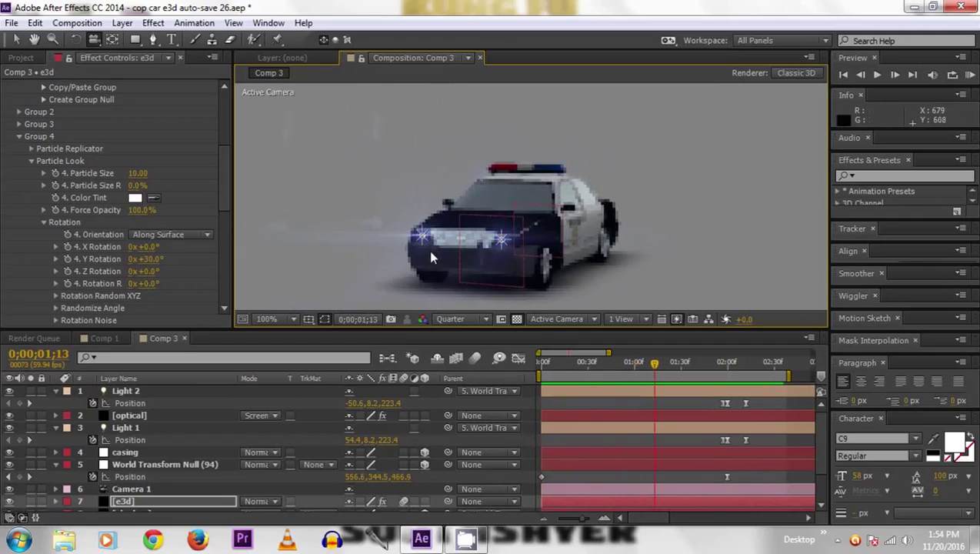
drag(306, 331, 320, 277)
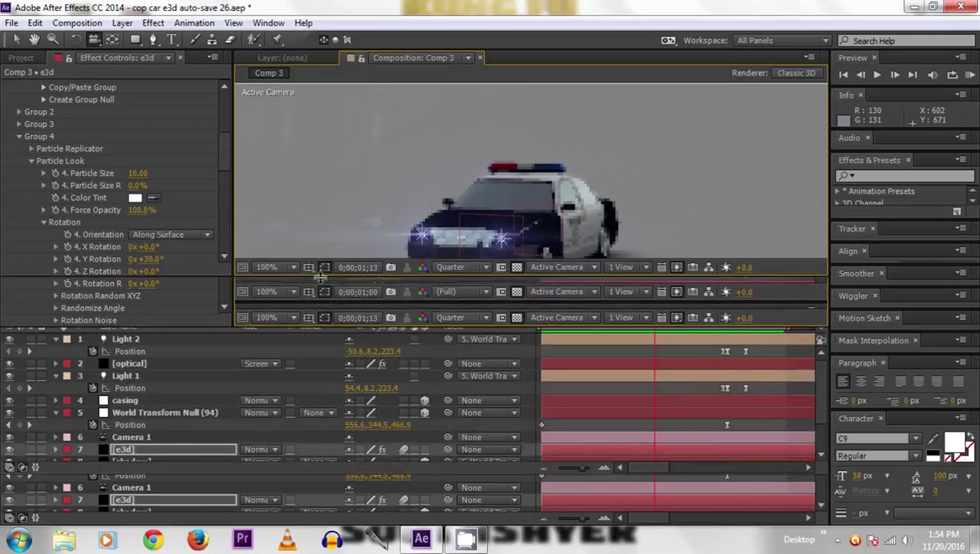
Collapse World Transform Null and hide Gray Solid 2 to reveal the village background.
click(56, 412)
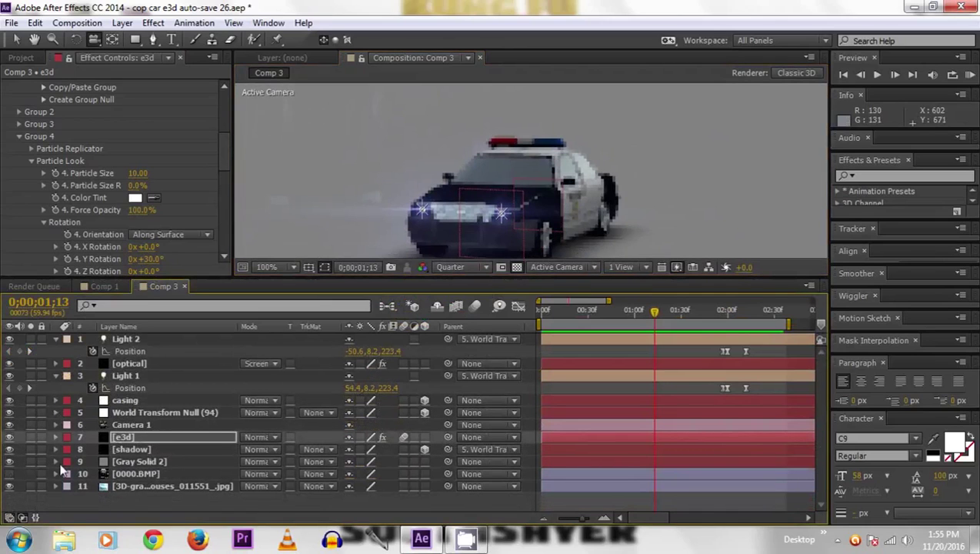
click(9, 461)
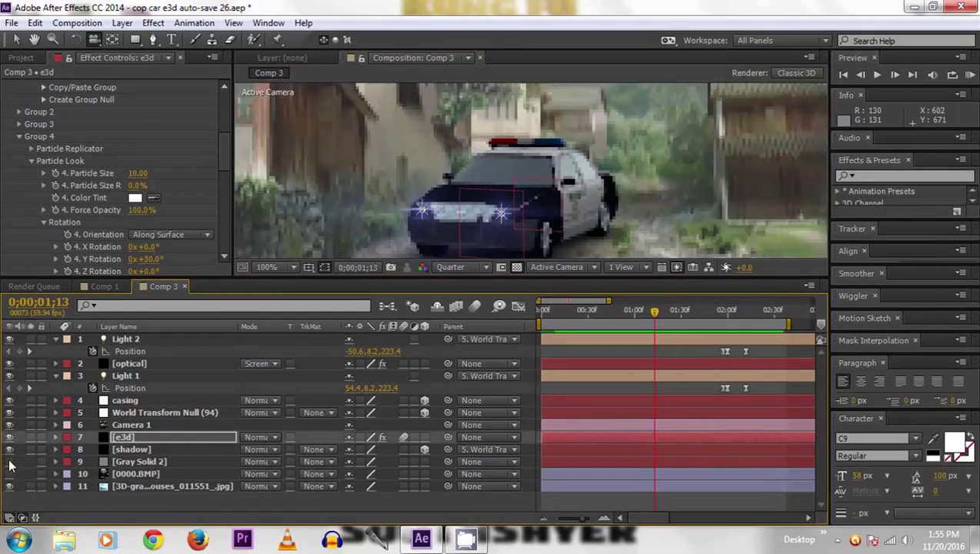
drag(533, 283, 554, 345)
drag(693, 213, 724, 237)
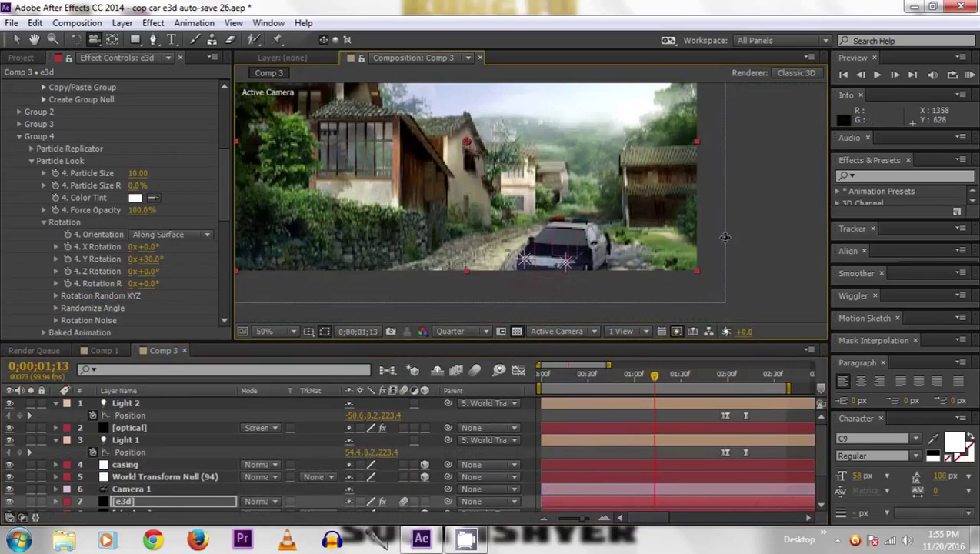
key(ctrl+z)
With the Selection tool, preview the police car's drive, then collapse Light 2's Position.
click(17, 40)
key(KP_0)
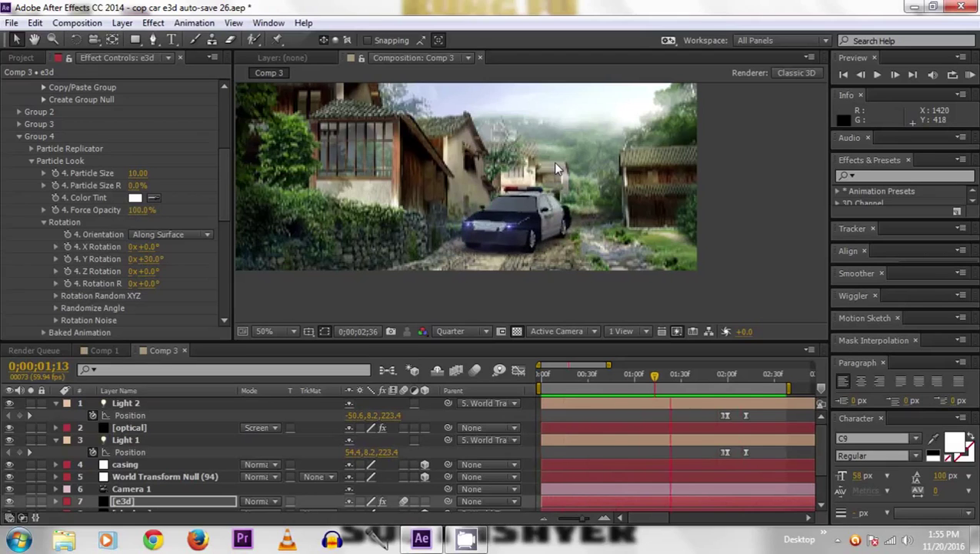
key(space)
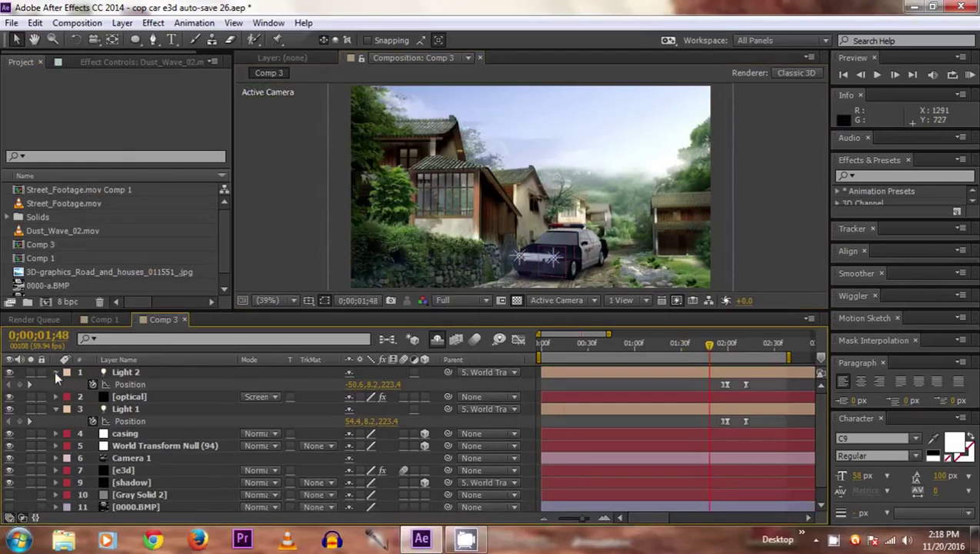
click(55, 371)
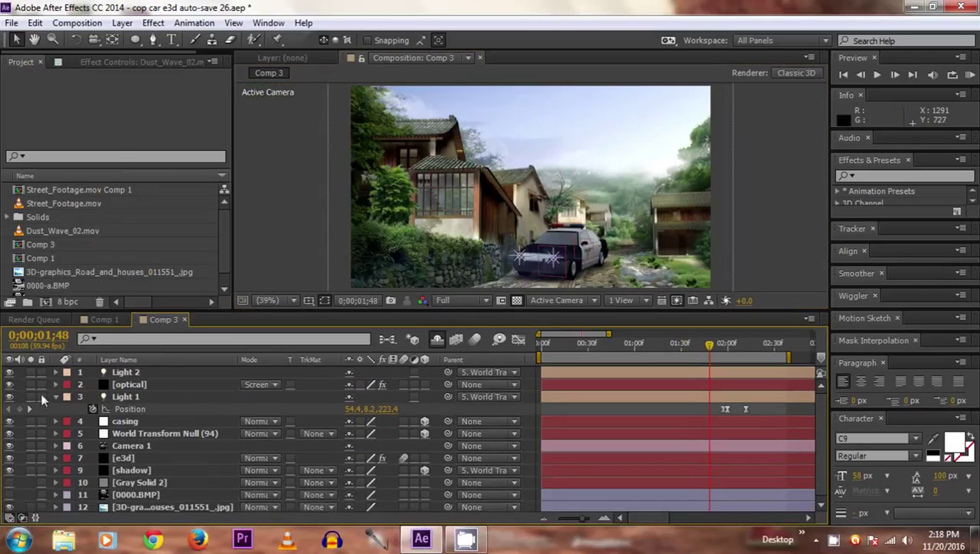
Add Dust_Wave_02.mov to Comp 3 as a new layer.
click(56, 395)
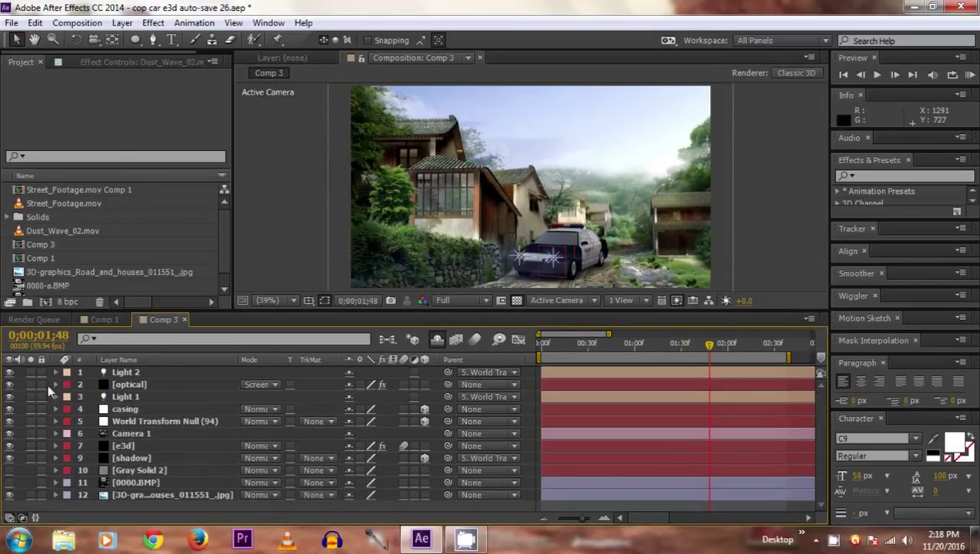
click(75, 232)
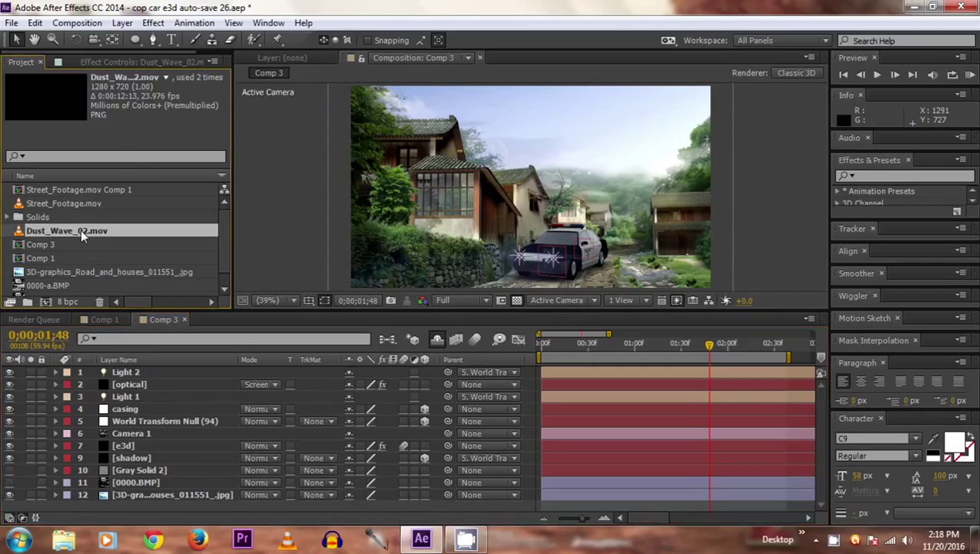
drag(81, 229, 132, 375)
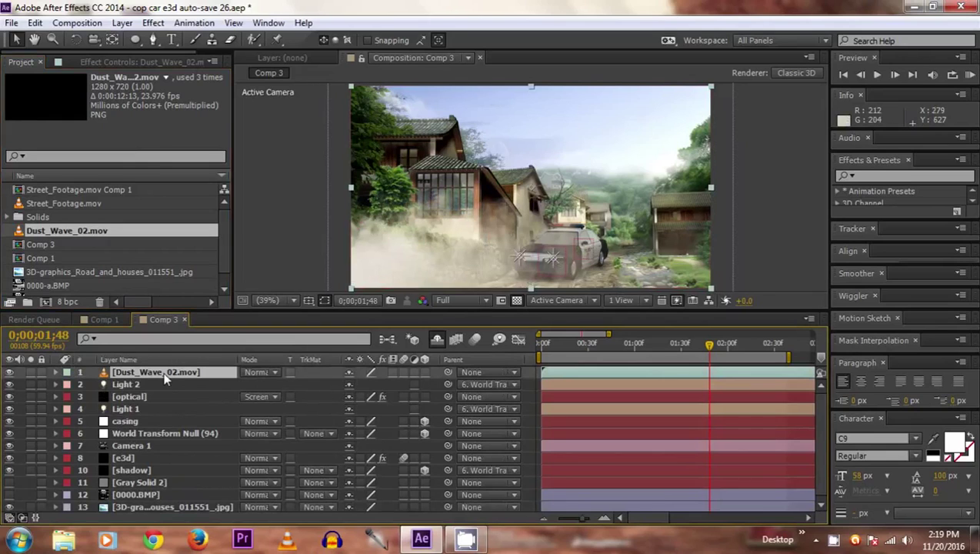
Scale the dust wave layer to 21% and place it beside the car.
key(s)
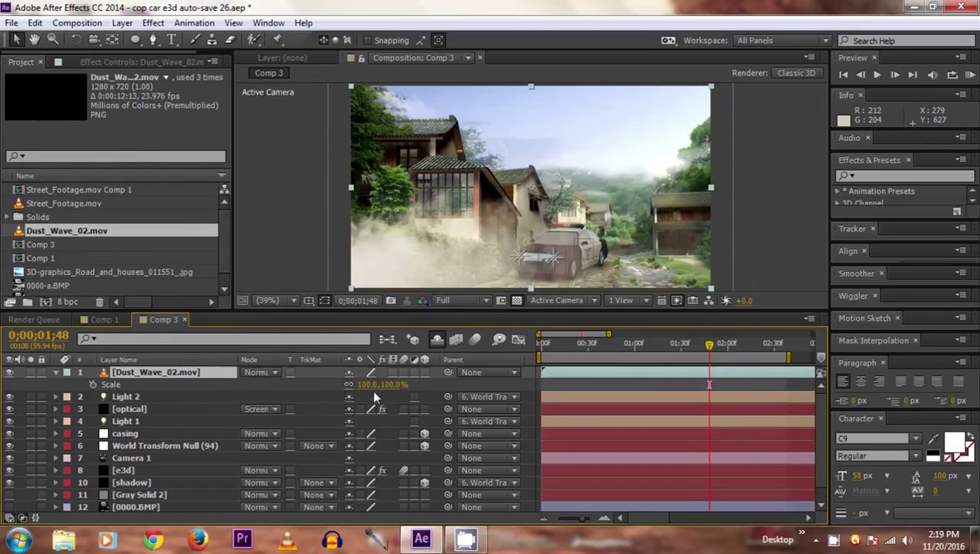
drag(372, 392, 315, 388)
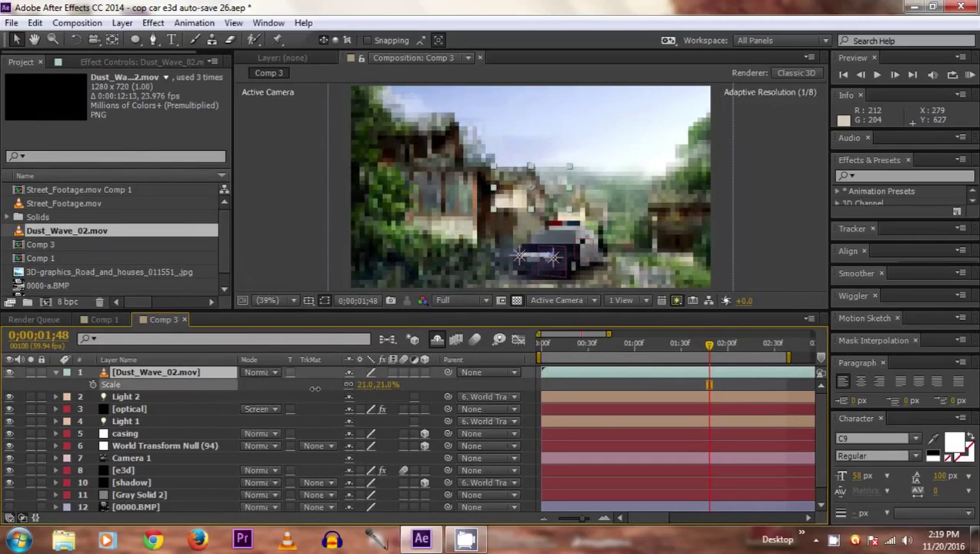
drag(607, 196, 688, 254)
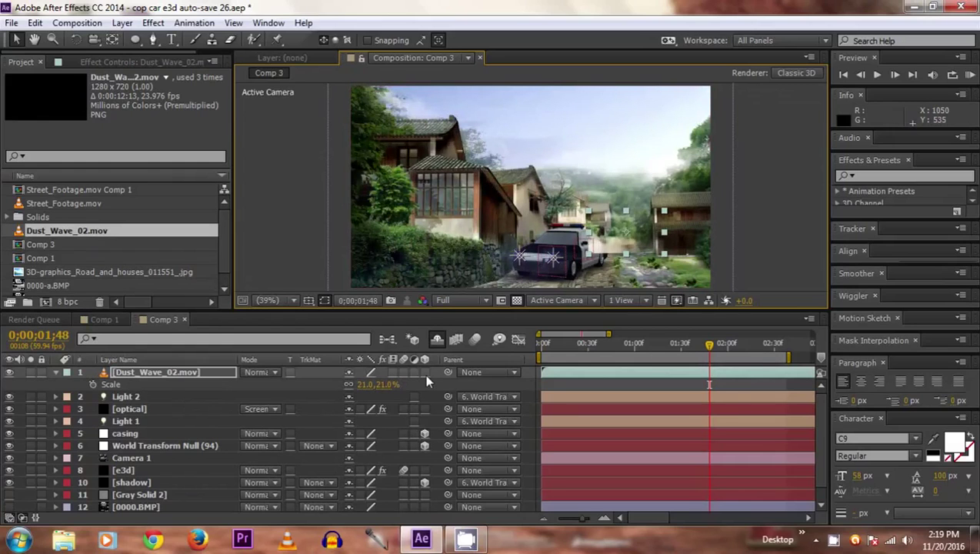
drag(631, 260, 604, 240)
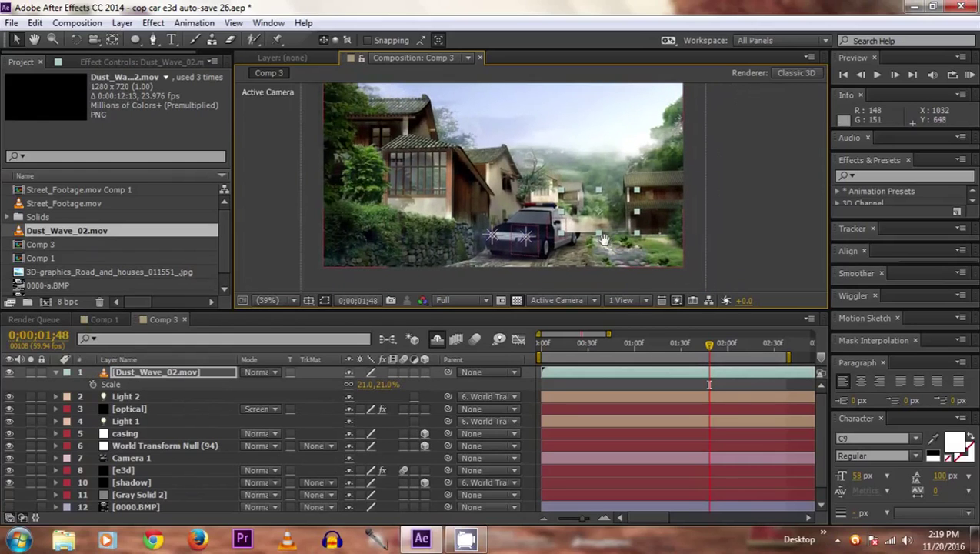
scroll(604, 239, up, 4)
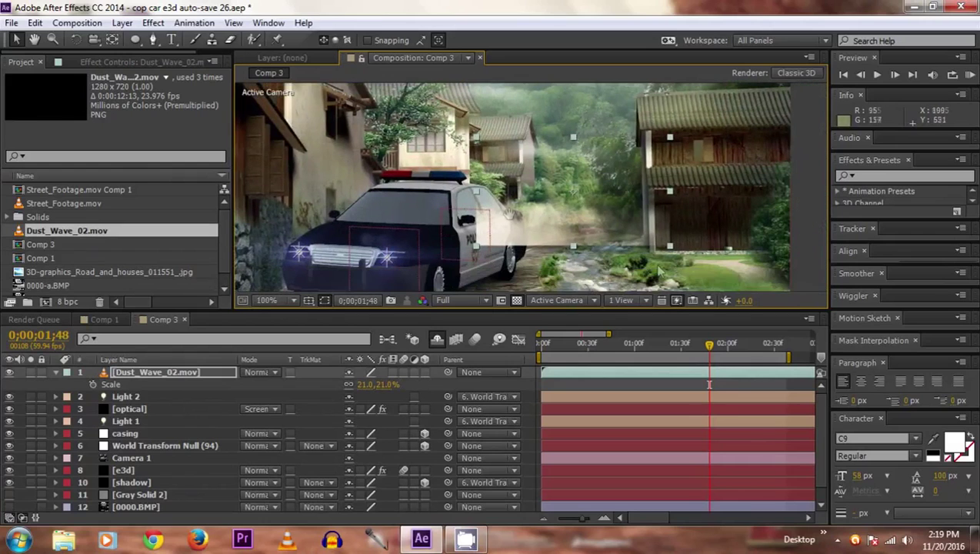
Add an ellipse mask fitted to the dust wave layer.
click(135, 40)
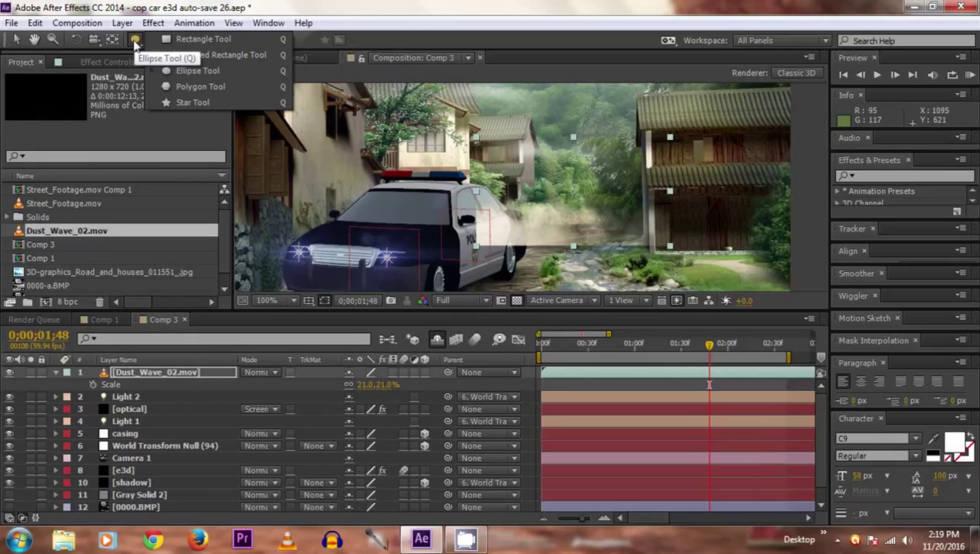
click(171, 67)
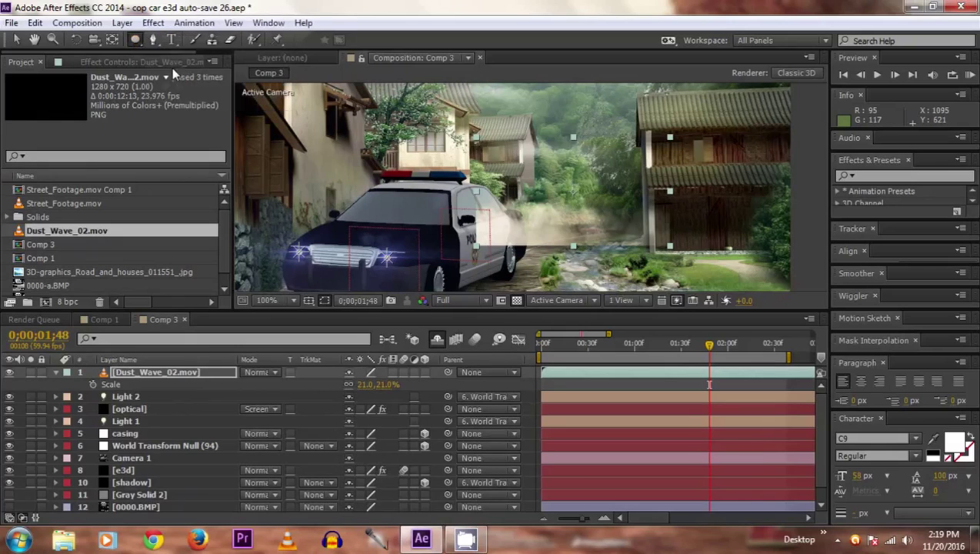
double_click(137, 45)
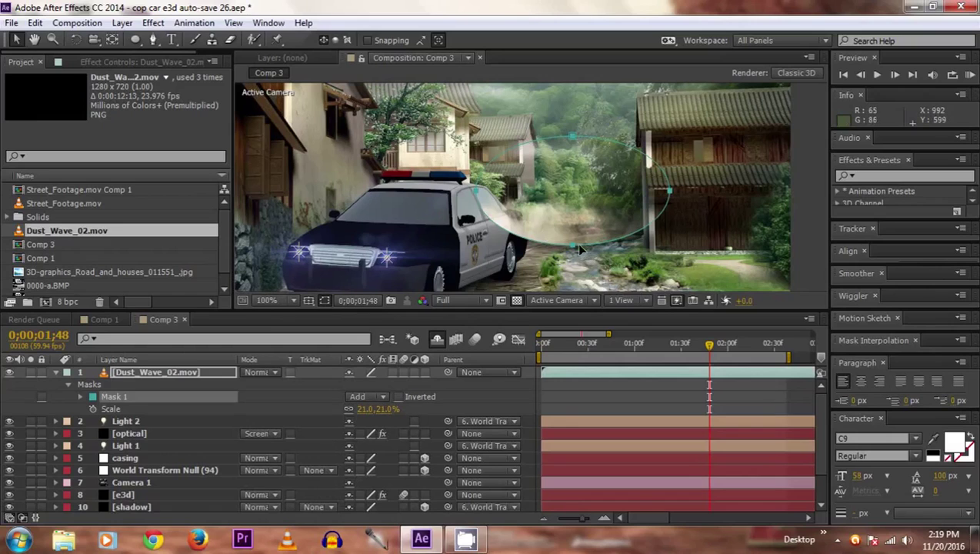
Feather Mask 1 by 159 pixels so the dust edges fade softly.
click(80, 397)
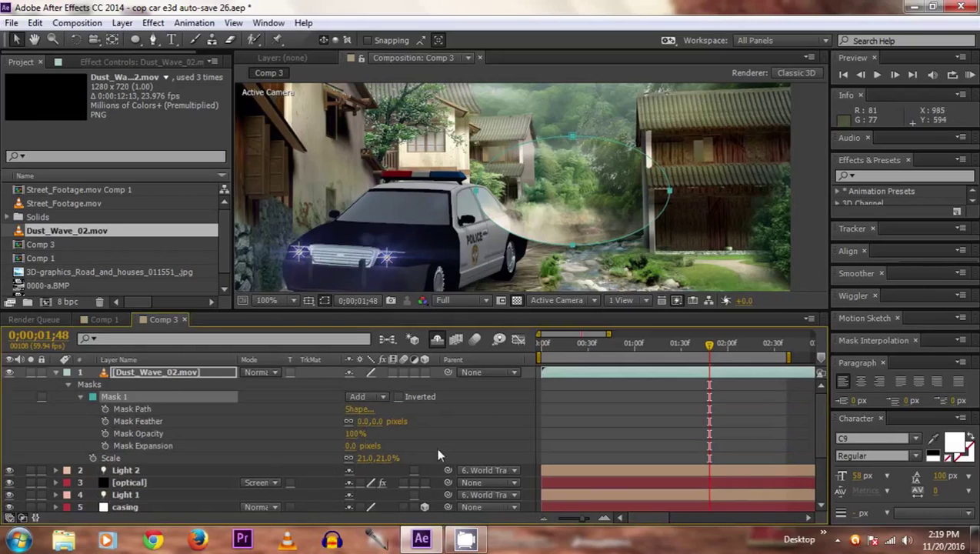
drag(361, 420, 471, 413)
click(477, 410)
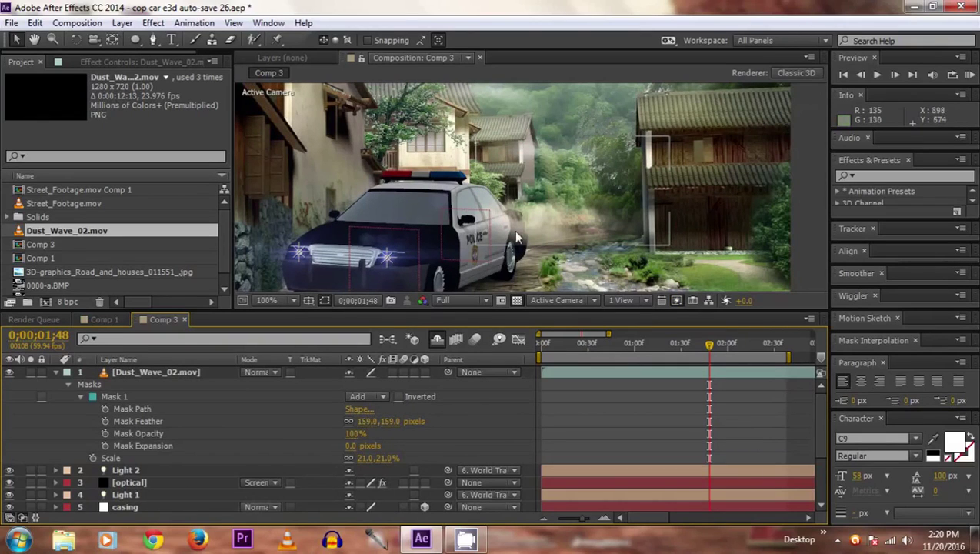
drag(134, 39, 182, 41)
Undo the stray shape layer and draw a rectangular mask on Dust_Wave_02.mov.
click(529, 261)
drag(461, 239, 607, 264)
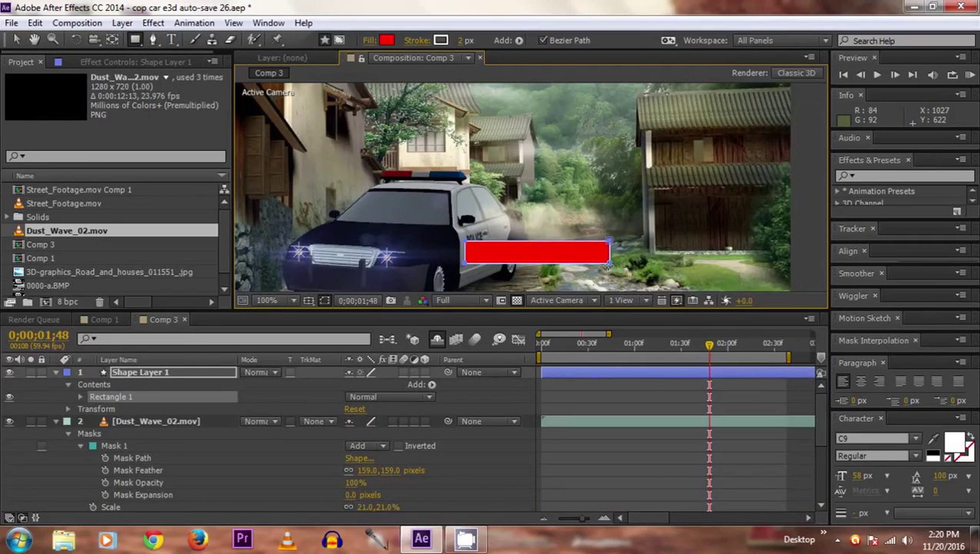
key(ctrl+z)
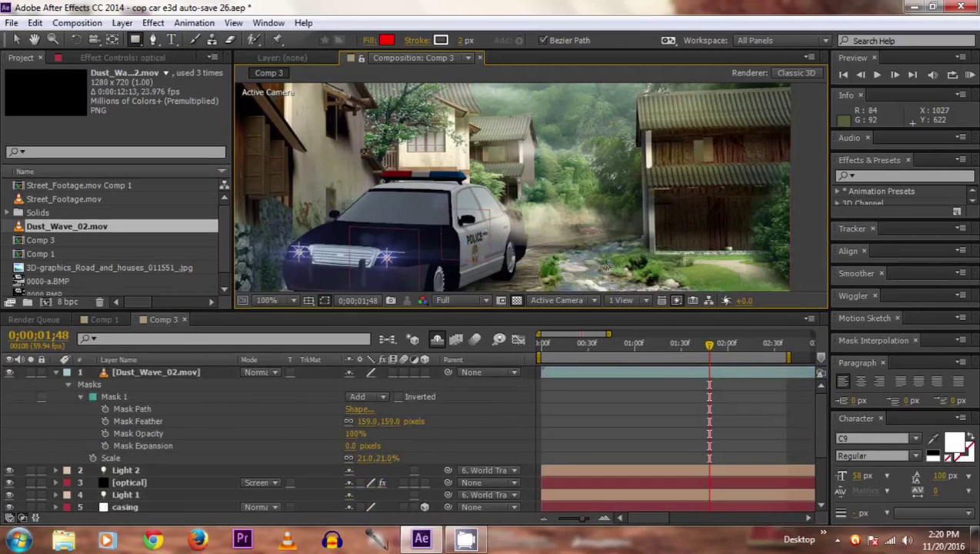
click(156, 370)
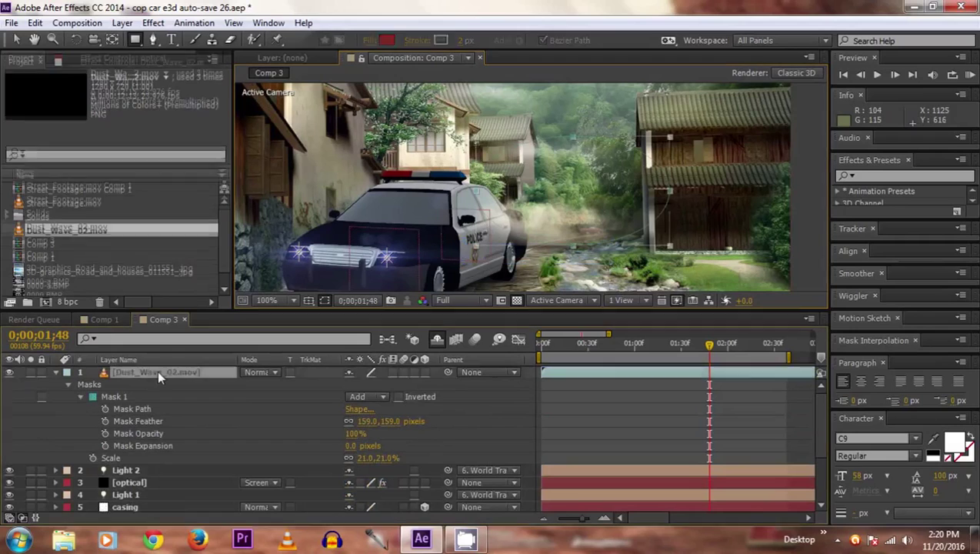
click(136, 41)
drag(461, 237, 703, 266)
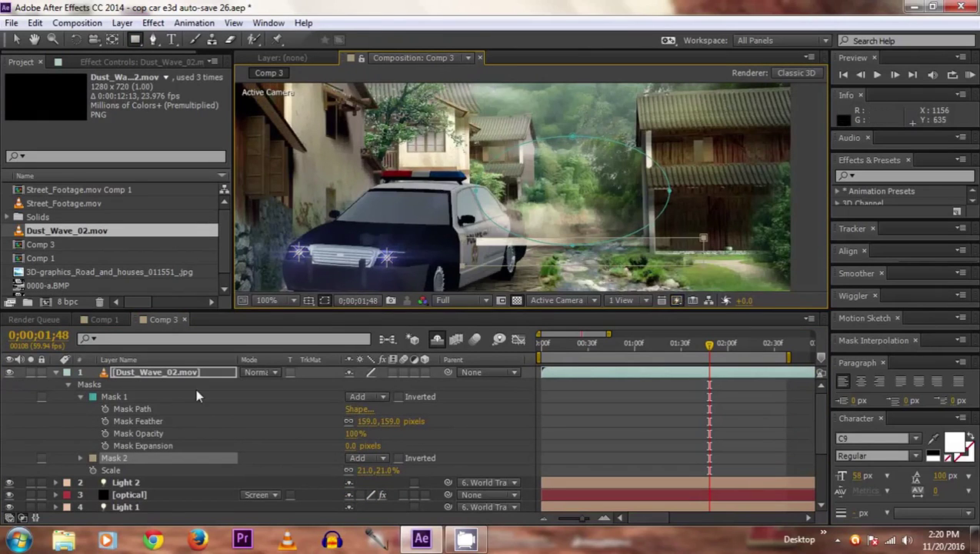
Set Mask 2's mode to Subtract.
click(365, 457)
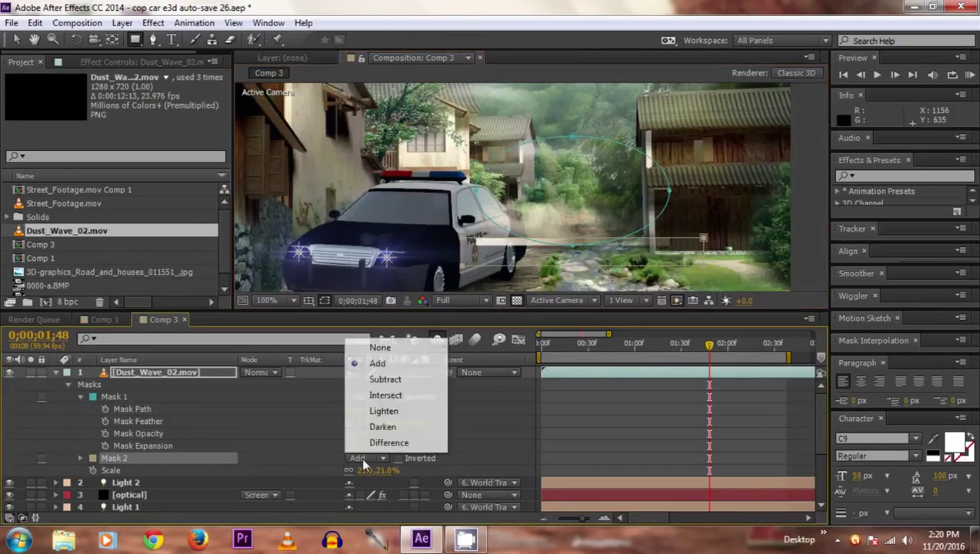
click(376, 394)
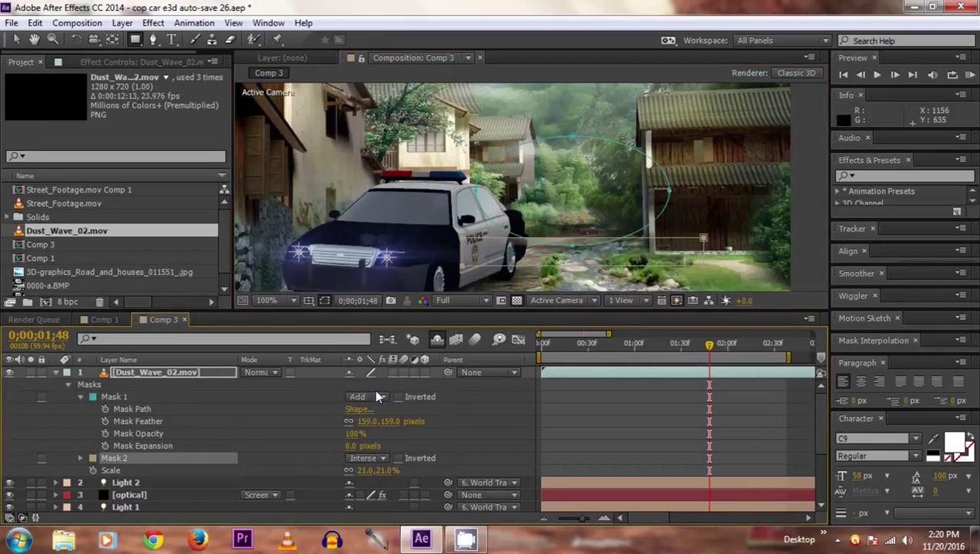
click(377, 396)
click(382, 380)
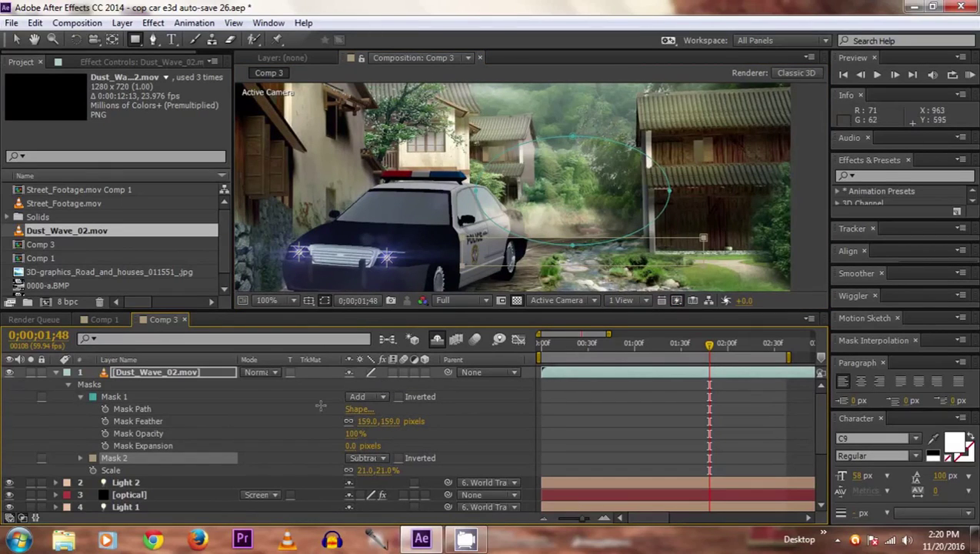
Feather Mask 2 by 38 pixels and move the time indicator to 0;00;02;21.
click(80, 457)
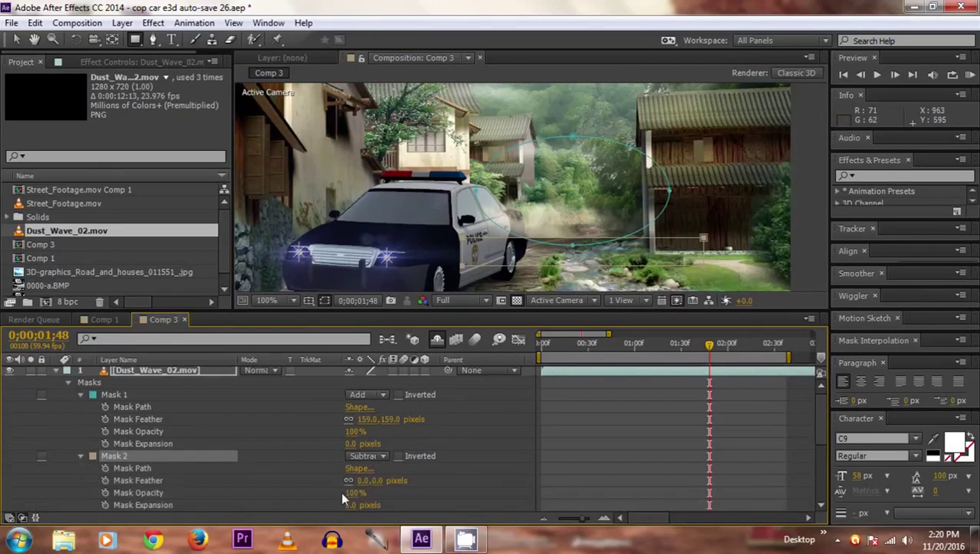
drag(359, 479, 388, 480)
click(94, 358)
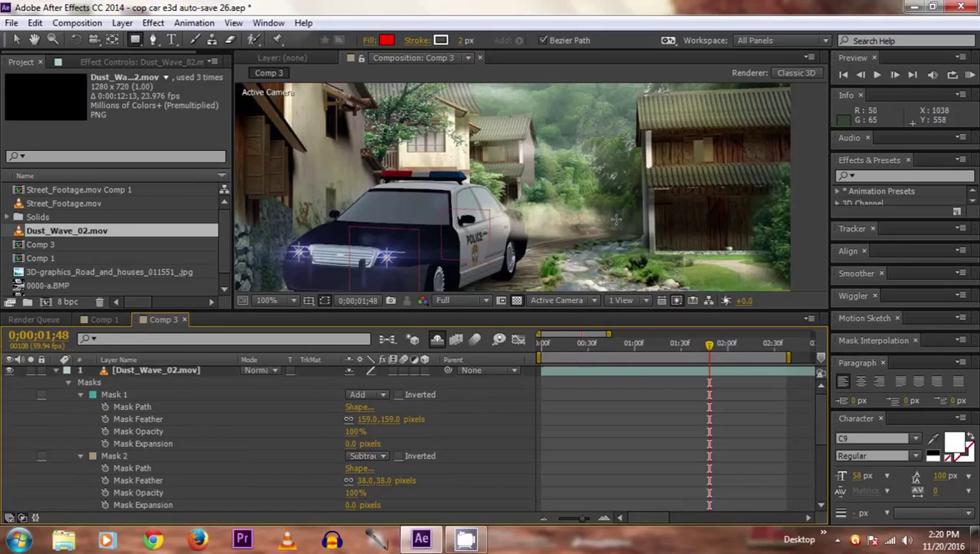
key(v)
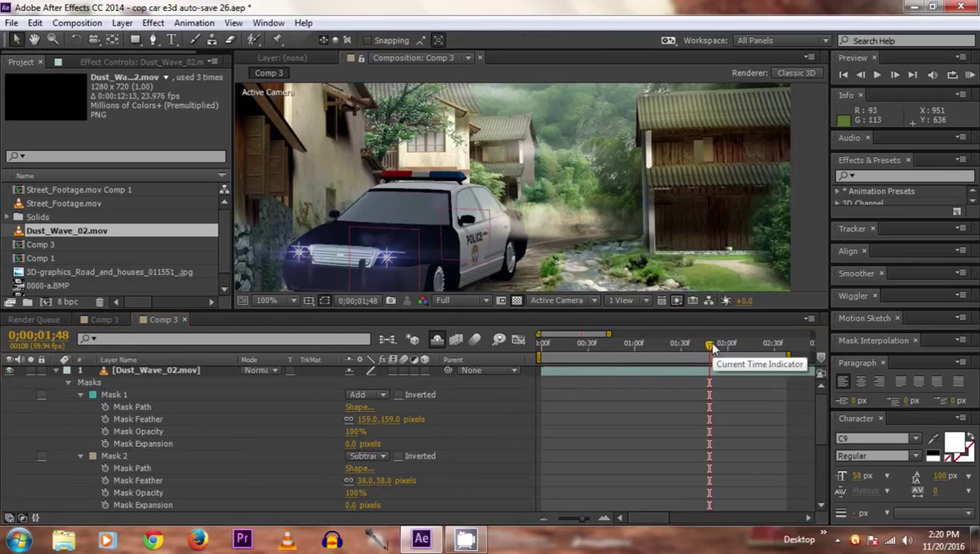
drag(709, 348, 766, 346)
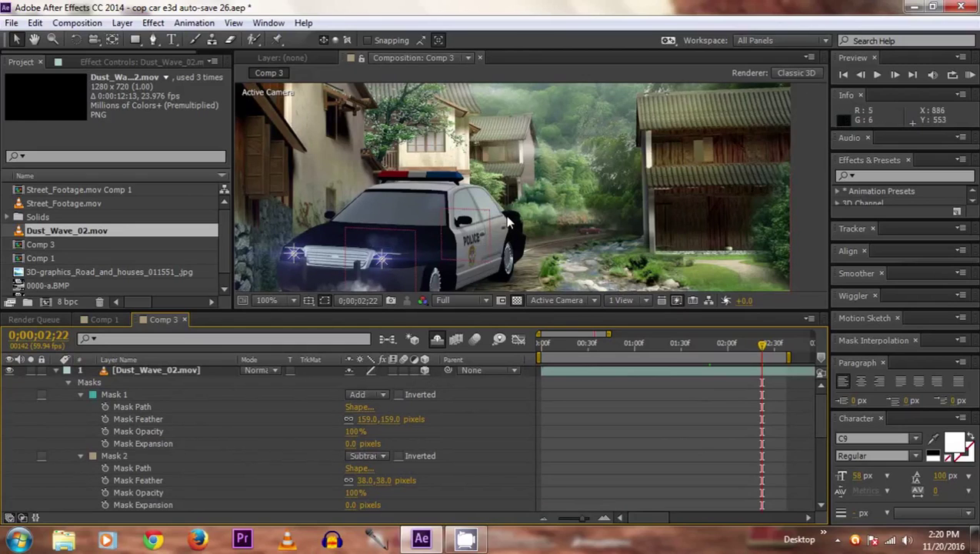
Switch the viewer to Top view and pan across the scene.
scroll(507, 223, down, 2)
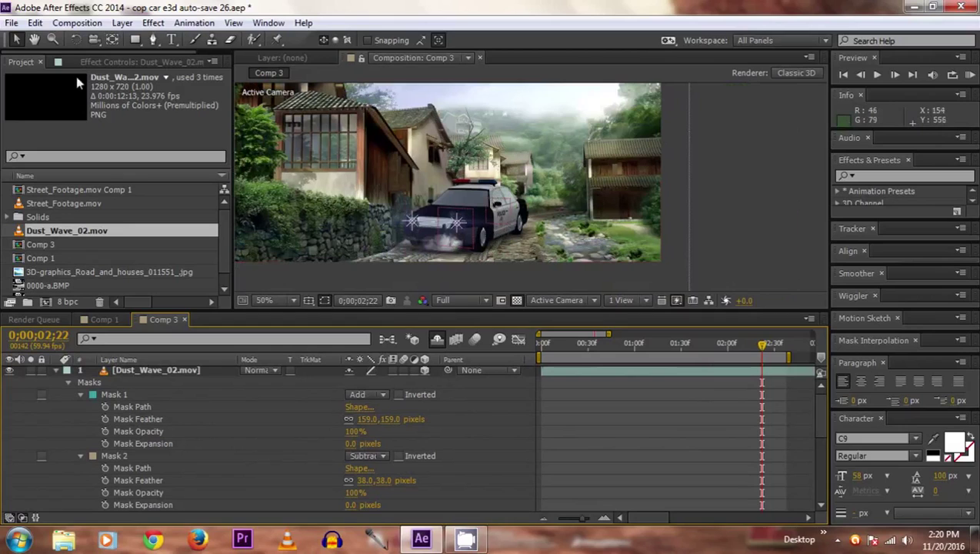
click(556, 301)
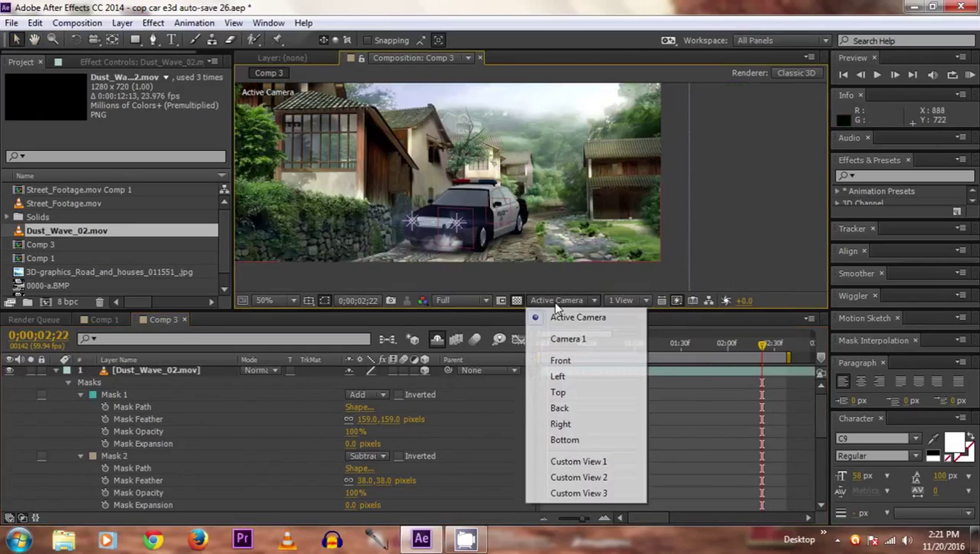
click(558, 392)
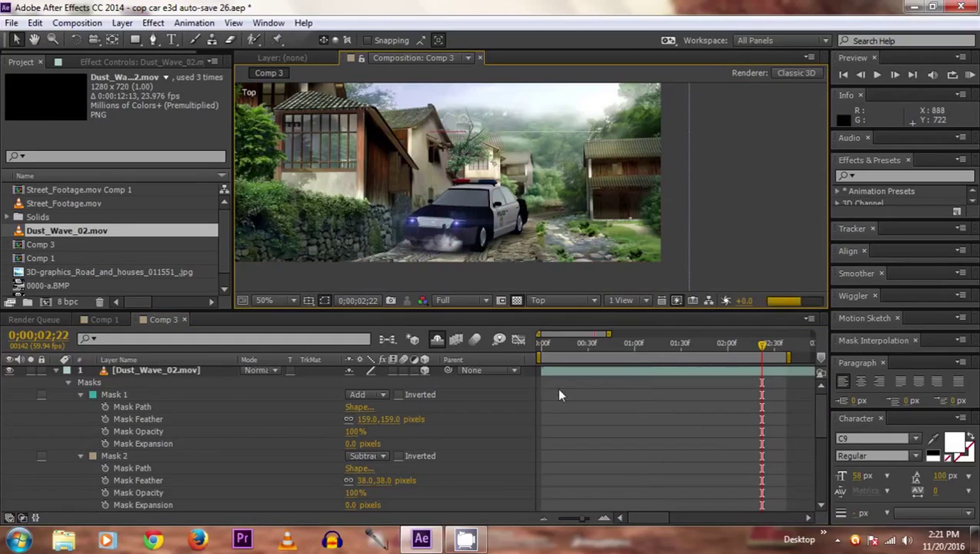
scroll(511, 233, down, 4)
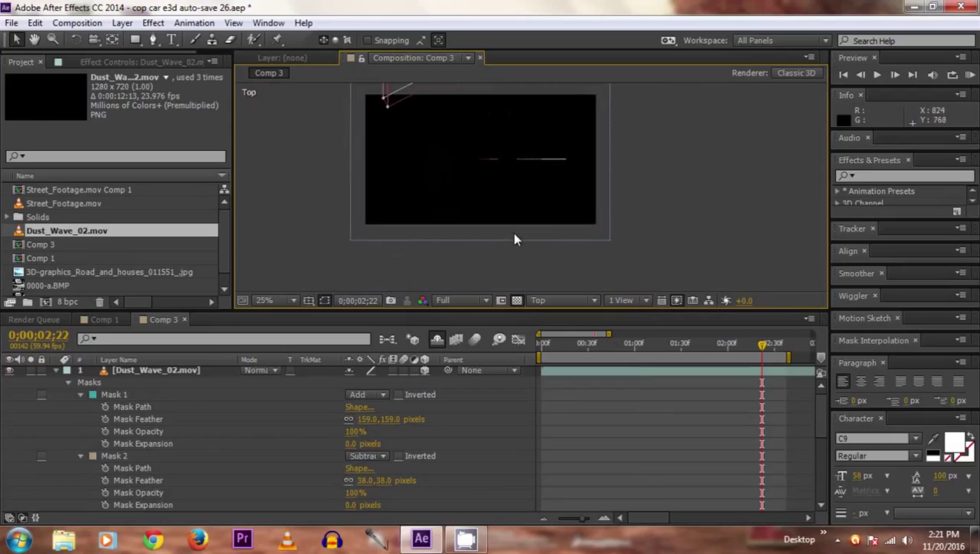
scroll(367, 212, up, 2)
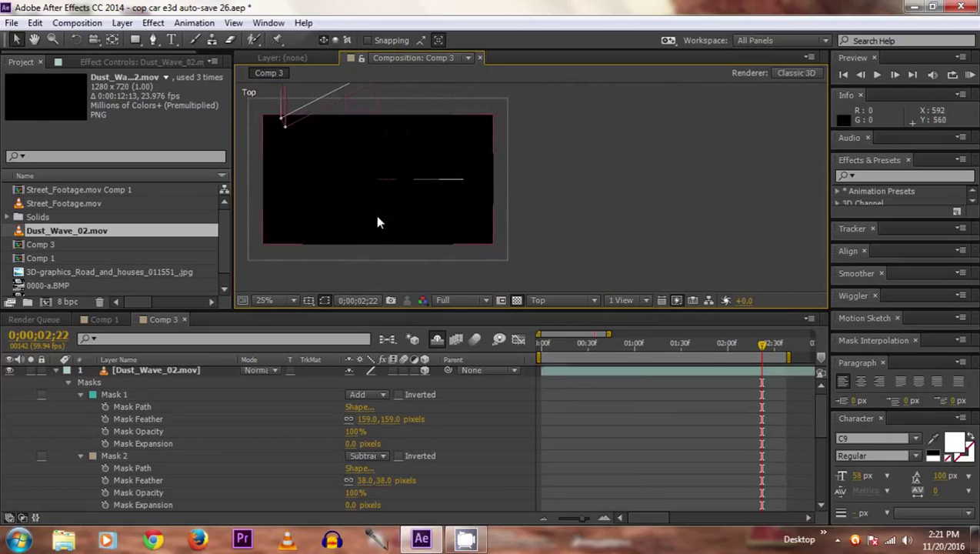
drag(373, 211, 490, 218)
Move Dust_Wave_02 toward the police car in Custom View 1, then return to Active Camera.
click(157, 370)
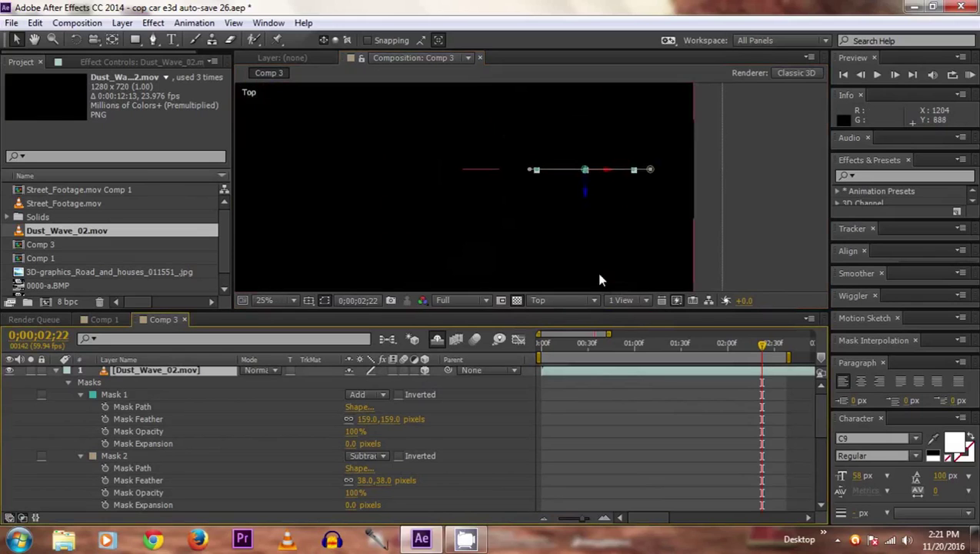
click(594, 301)
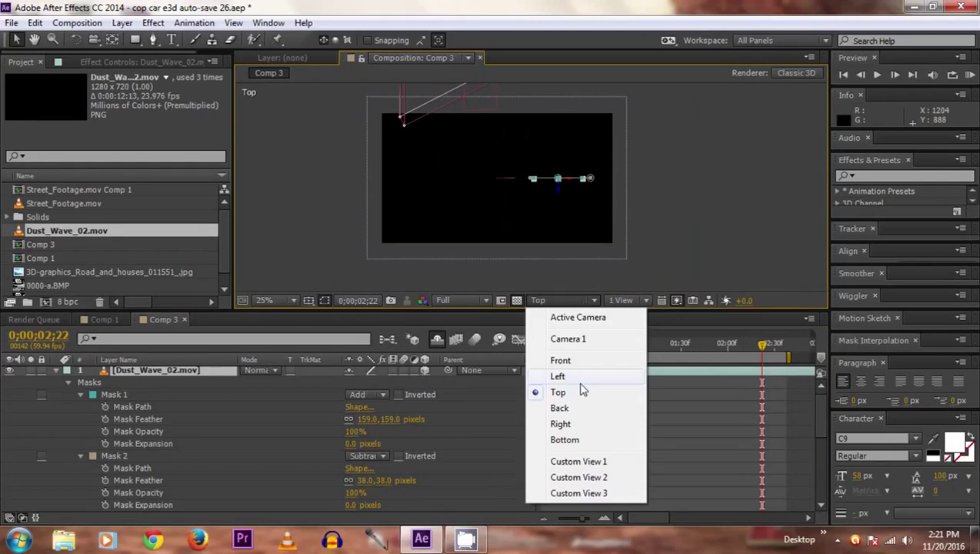
click(578, 461)
scroll(377, 170, up, 2)
drag(377, 171, 517, 219)
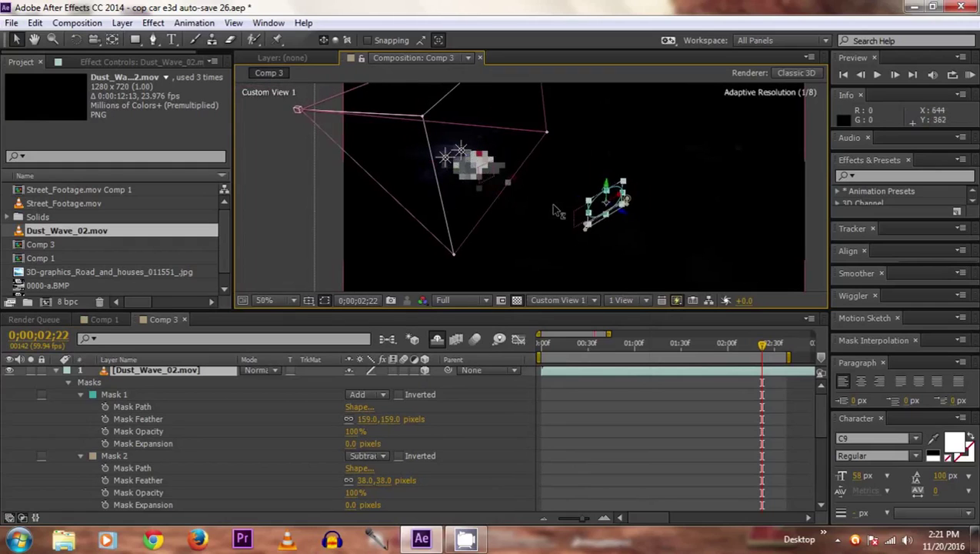
drag(471, 171, 422, 113)
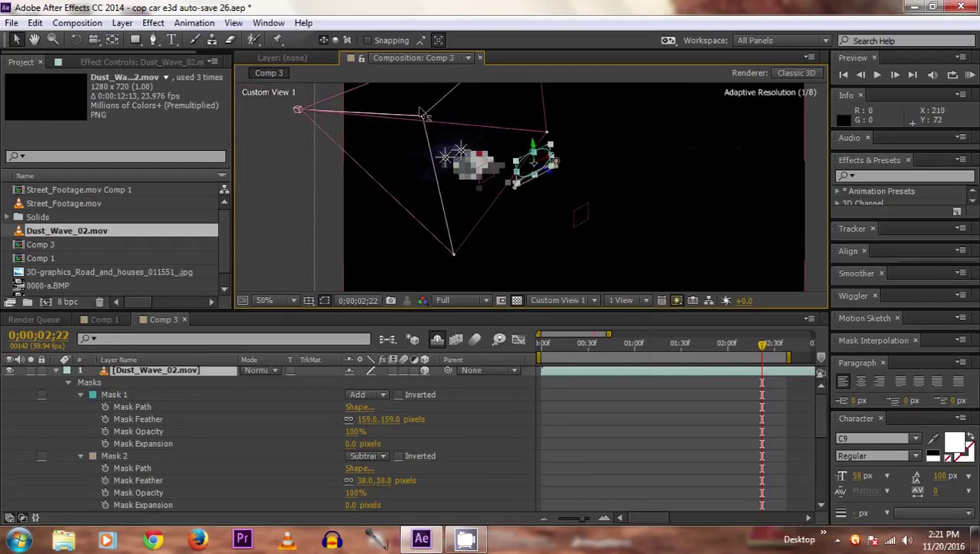
drag(549, 181, 569, 185)
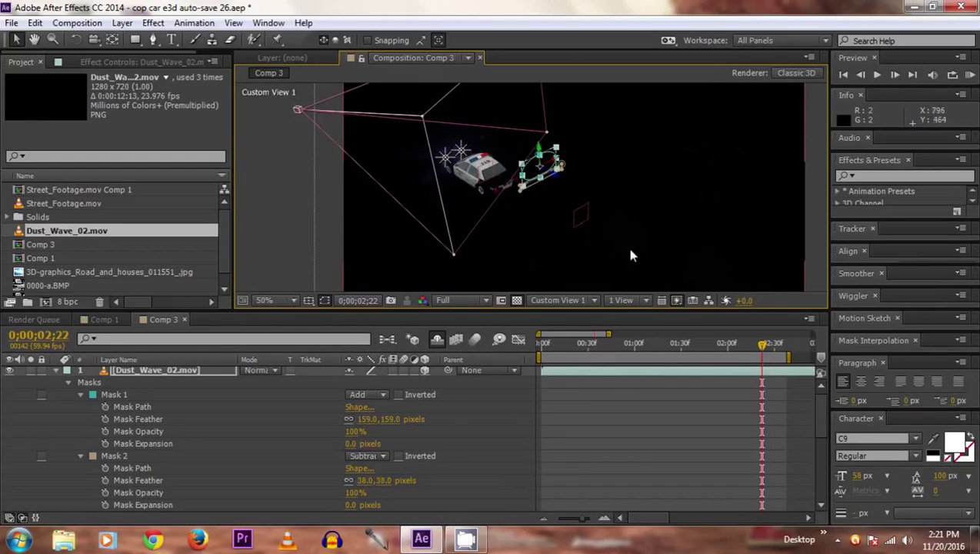
click(563, 300)
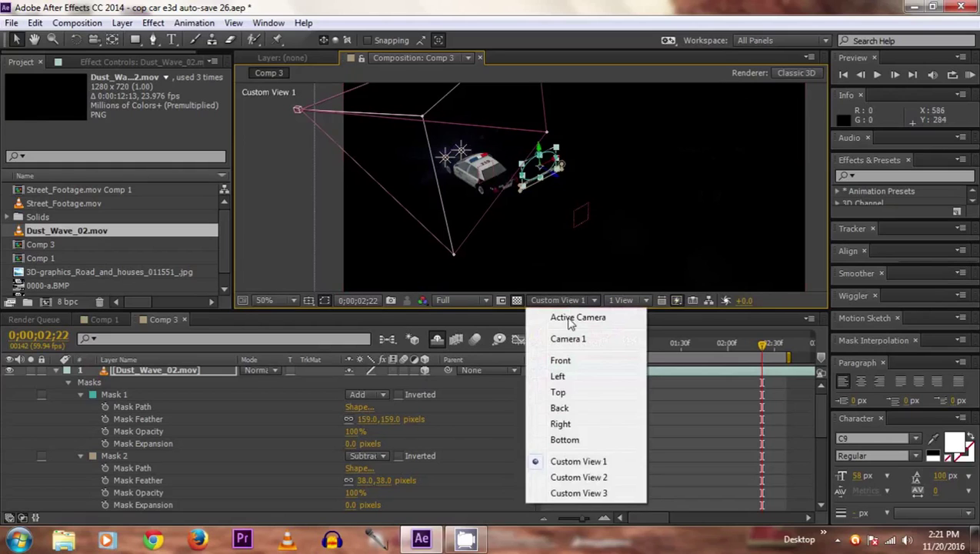
click(570, 317)
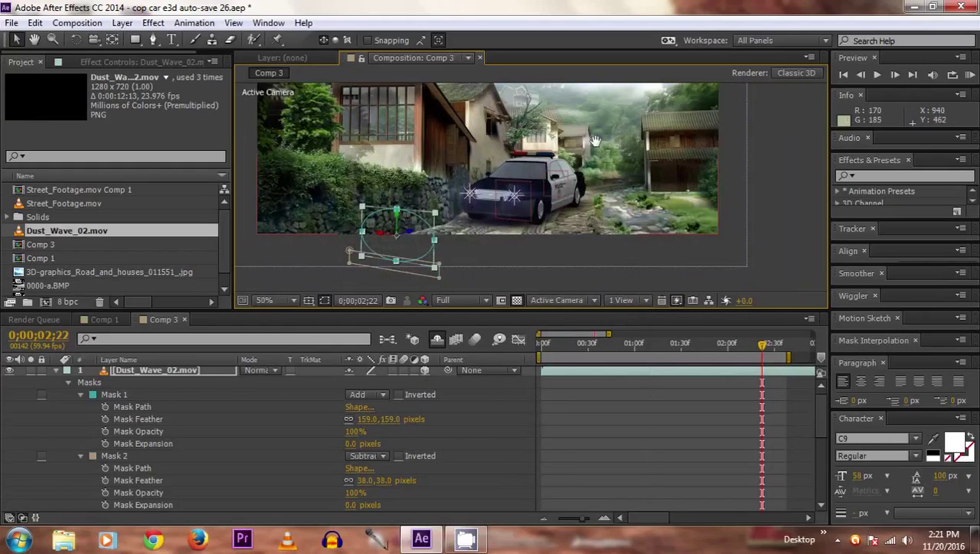
Move the dust wave onto the police car and reorder its layer below e3d.
drag(403, 246, 590, 186)
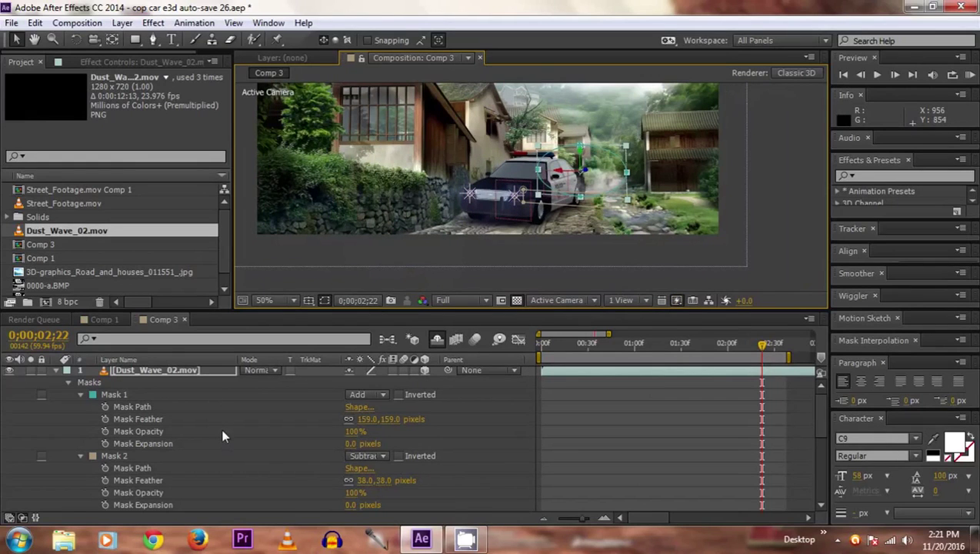
click(56, 370)
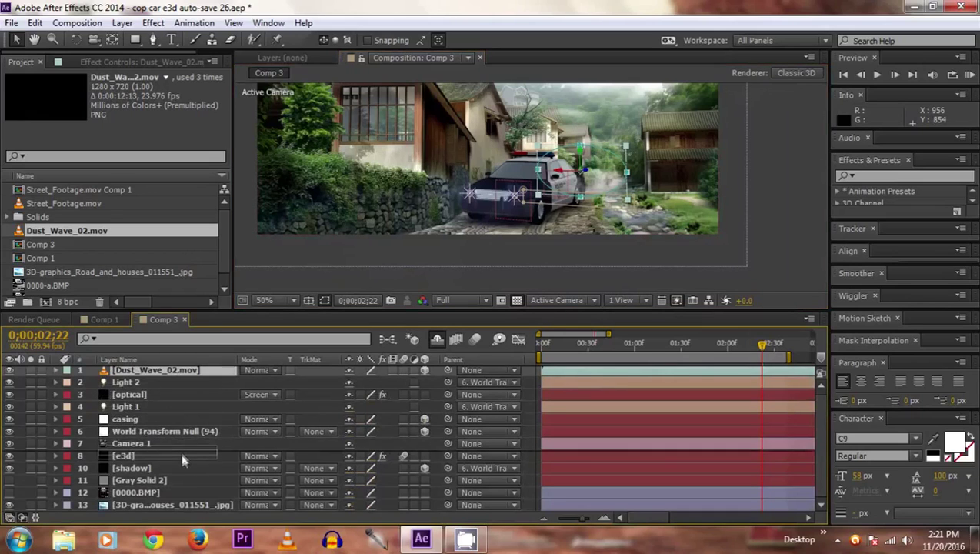
drag(154, 370, 182, 459)
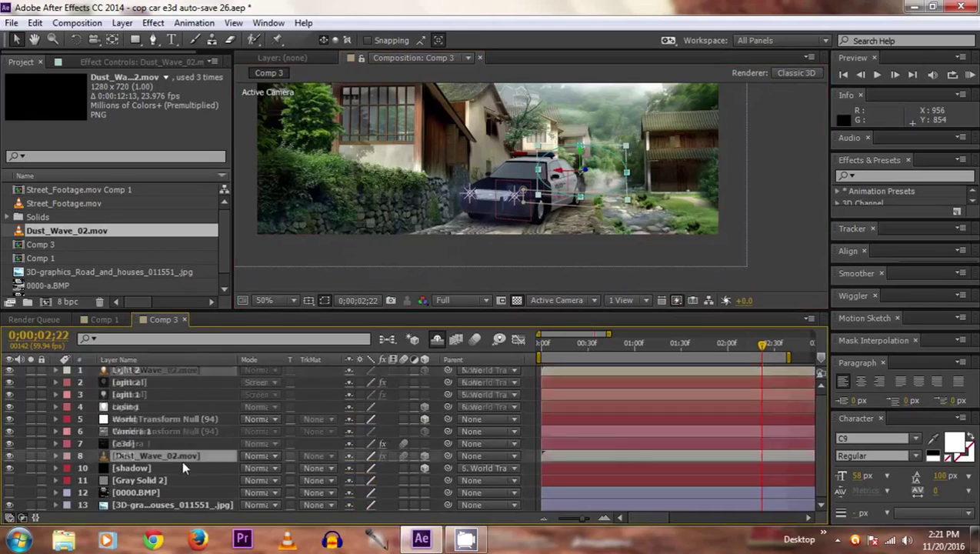
Fine-tune the dust wave's position so it sits just behind the car.
drag(609, 186, 610, 192)
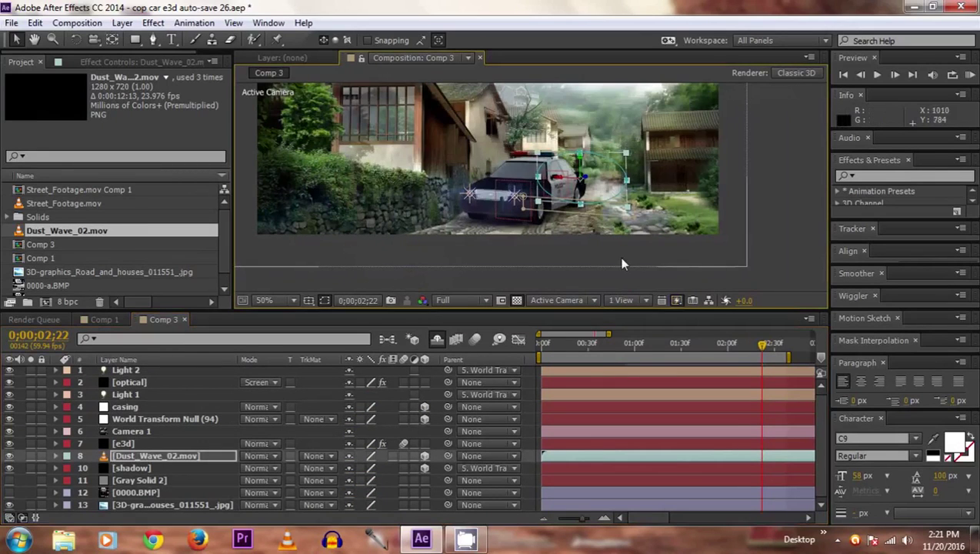
click(764, 181)
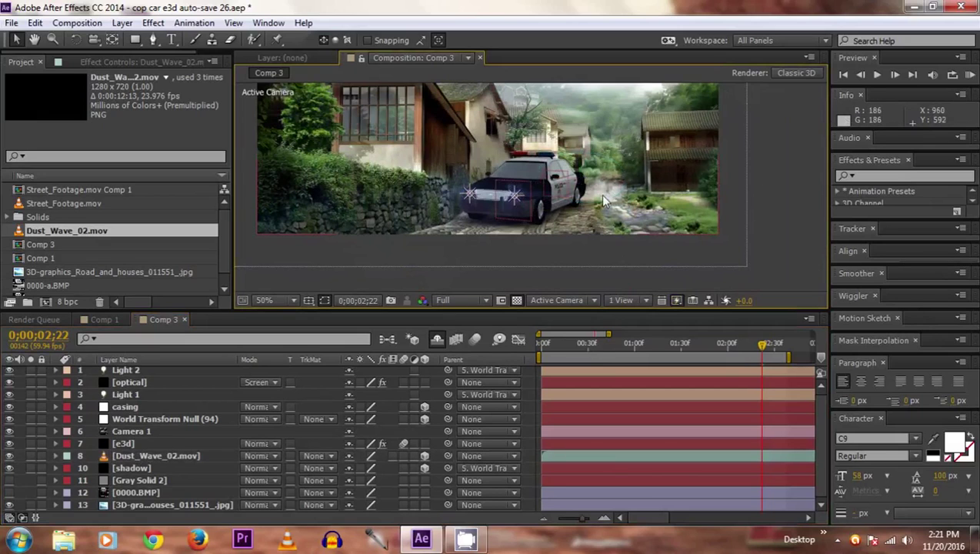
click(135, 455)
drag(599, 179, 604, 186)
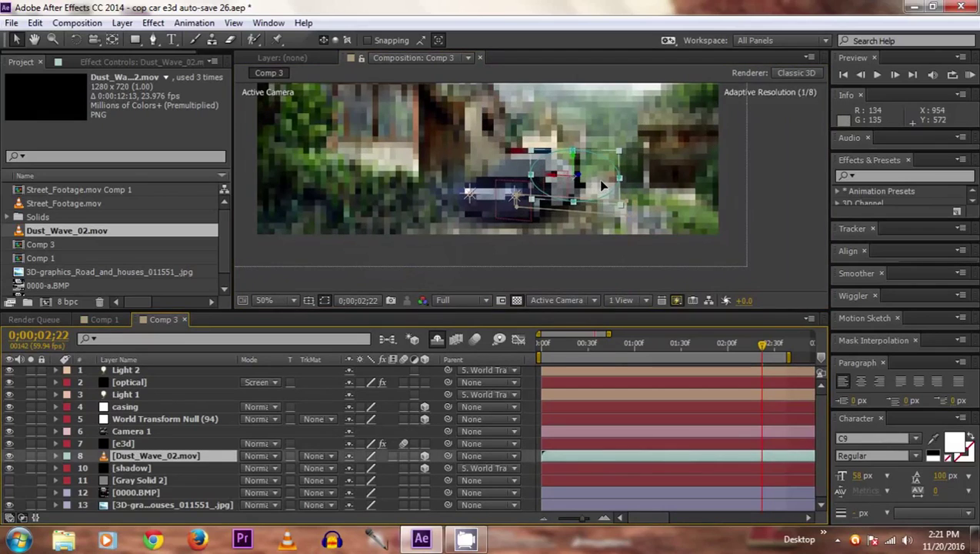
click(721, 190)
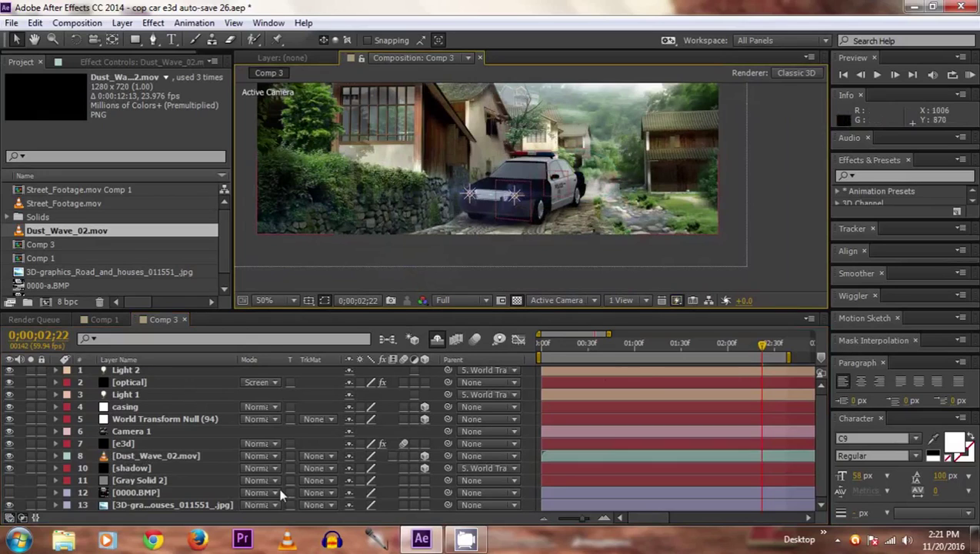
click(162, 458)
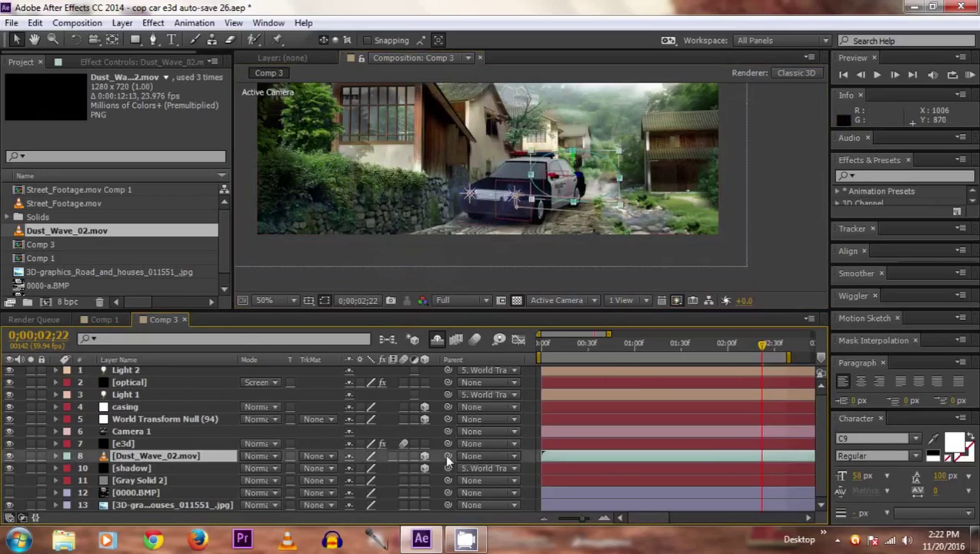
Parent Dust_Wave_02.mov to World Transform Null and check it with a RAM preview.
drag(446, 457, 194, 419)
click(524, 406)
key(KP_0)
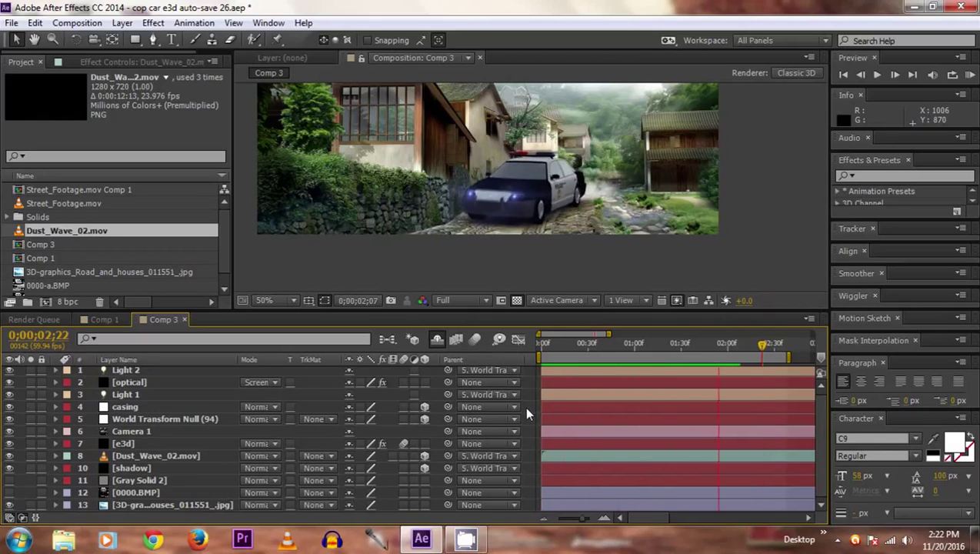
key(space)
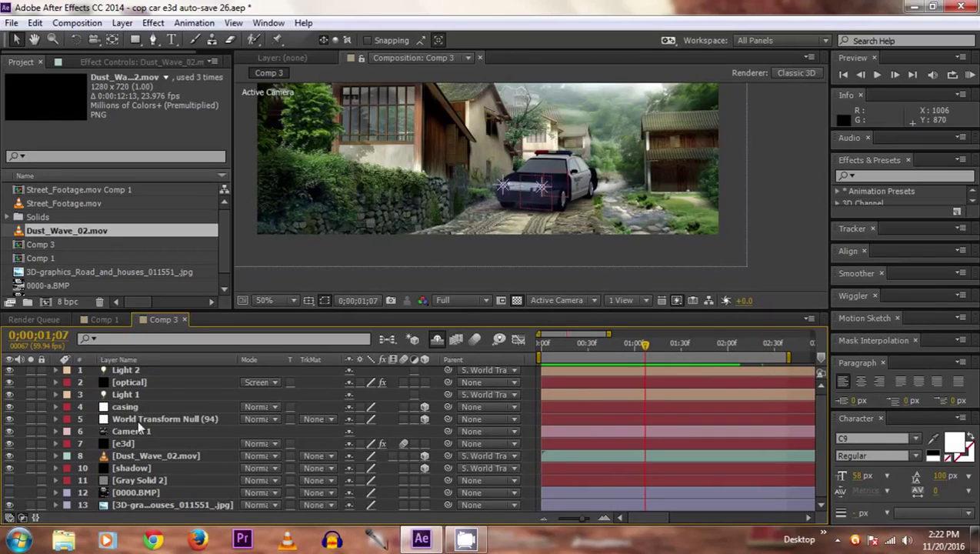
click(142, 455)
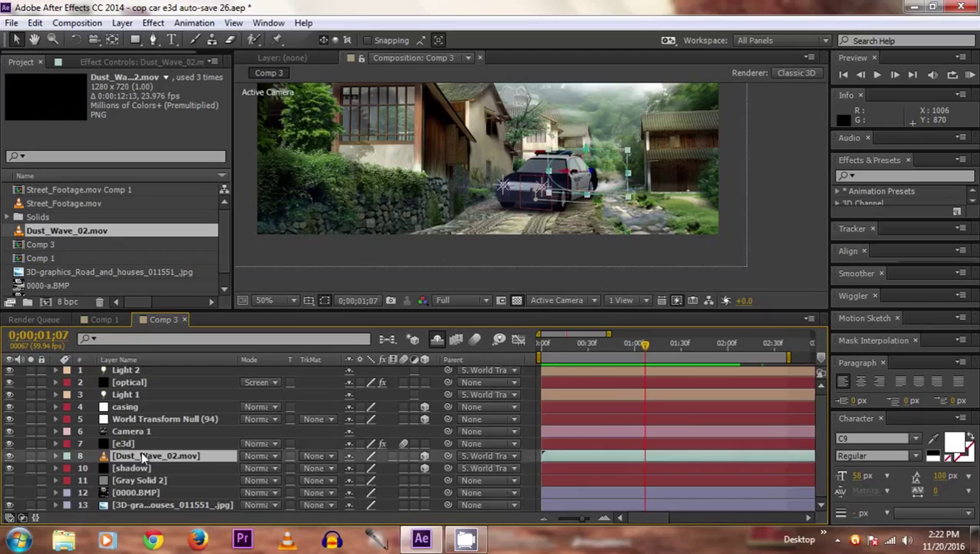
Set Dust_Wave_02.mov's Opacity to 50%.
key(t)
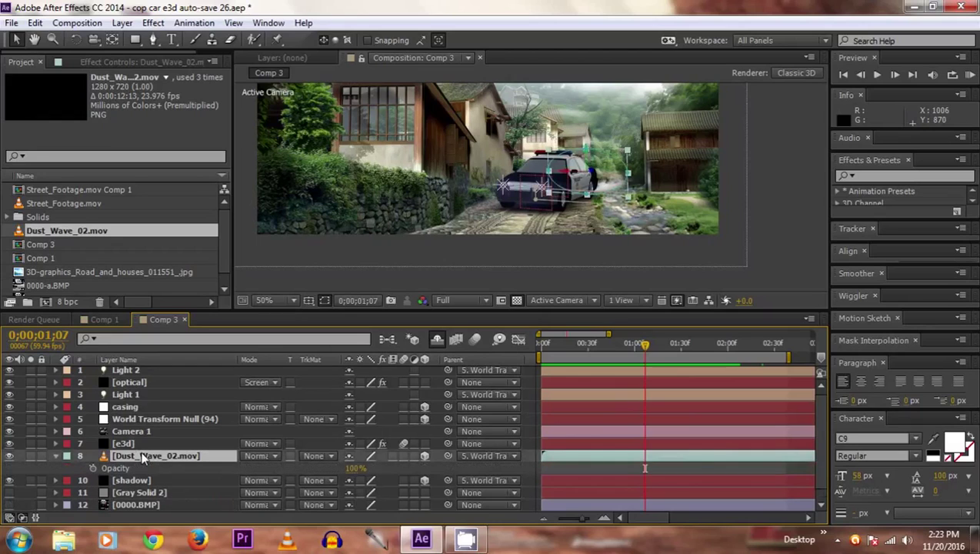
click(352, 469)
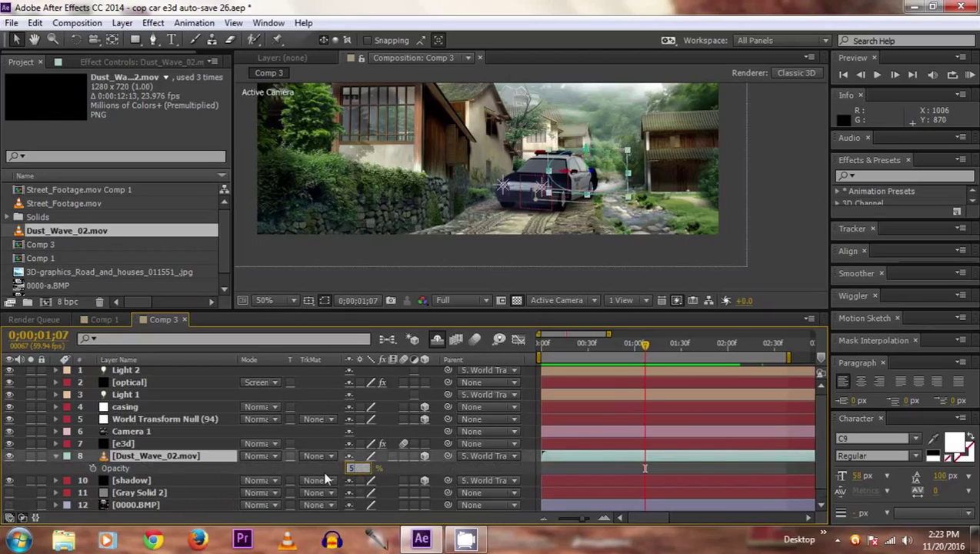
key(Return)
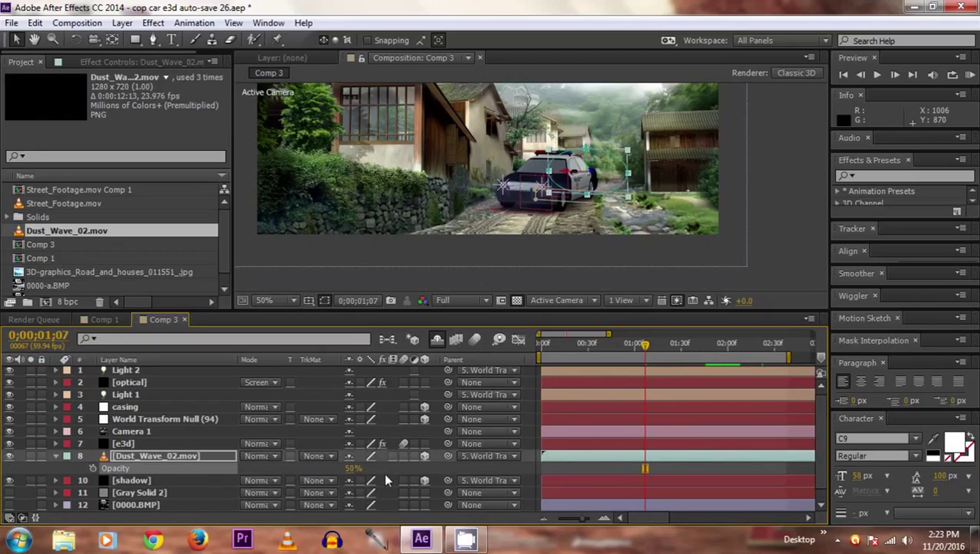
click(736, 185)
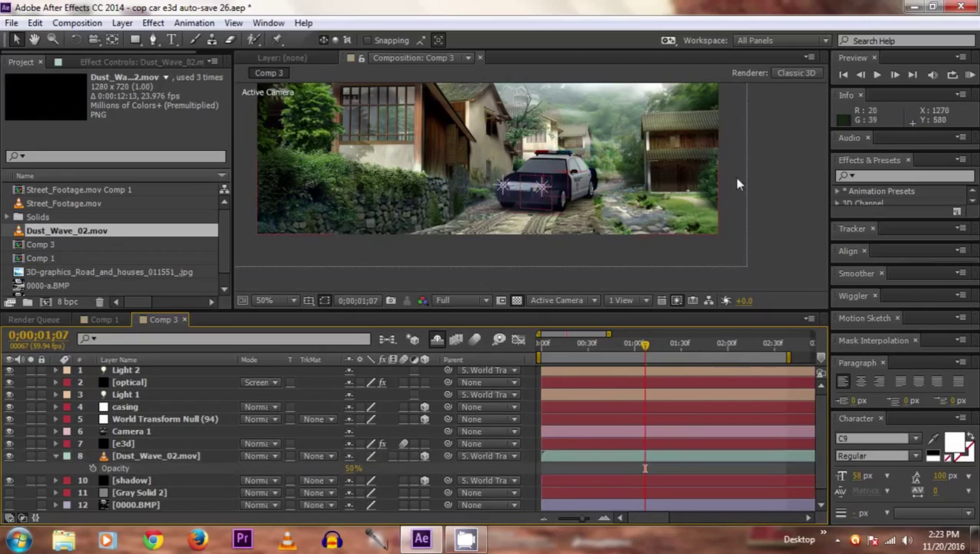
click(471, 299)
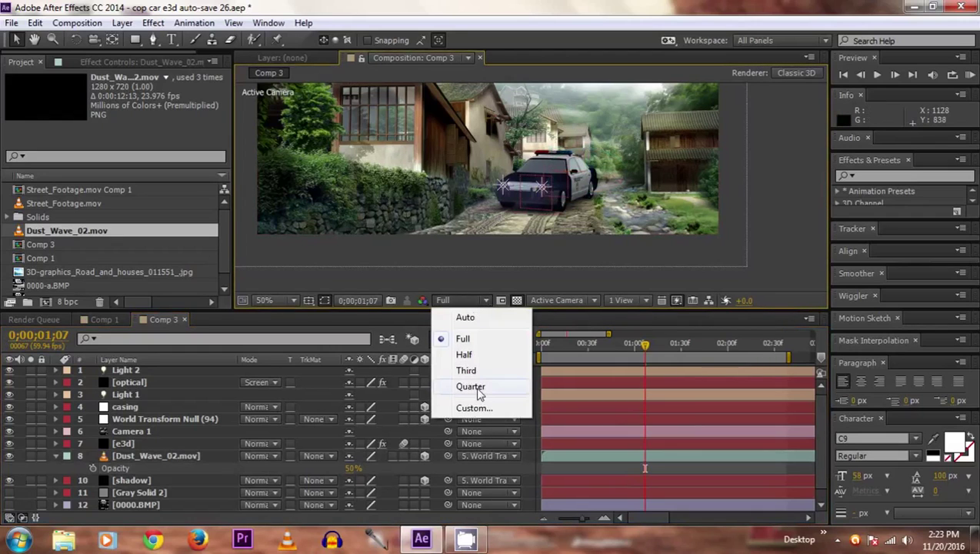
Preview the shot at Quarter resolution, then again at Full resolution.
click(477, 388)
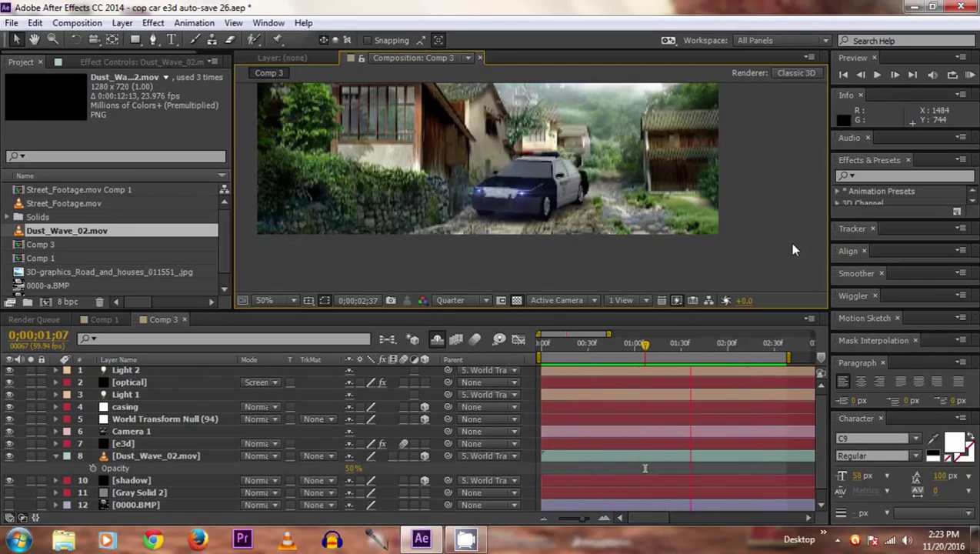
key(space)
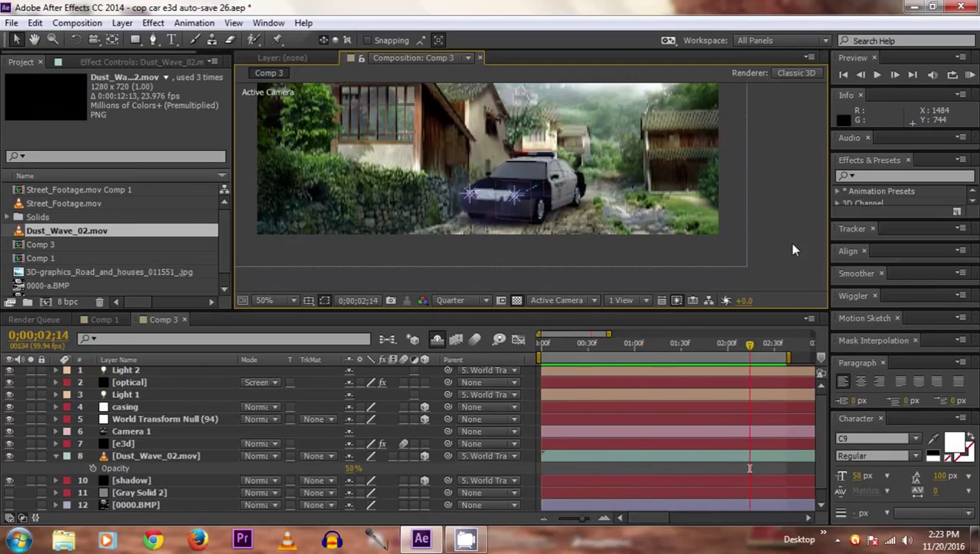
click(460, 300)
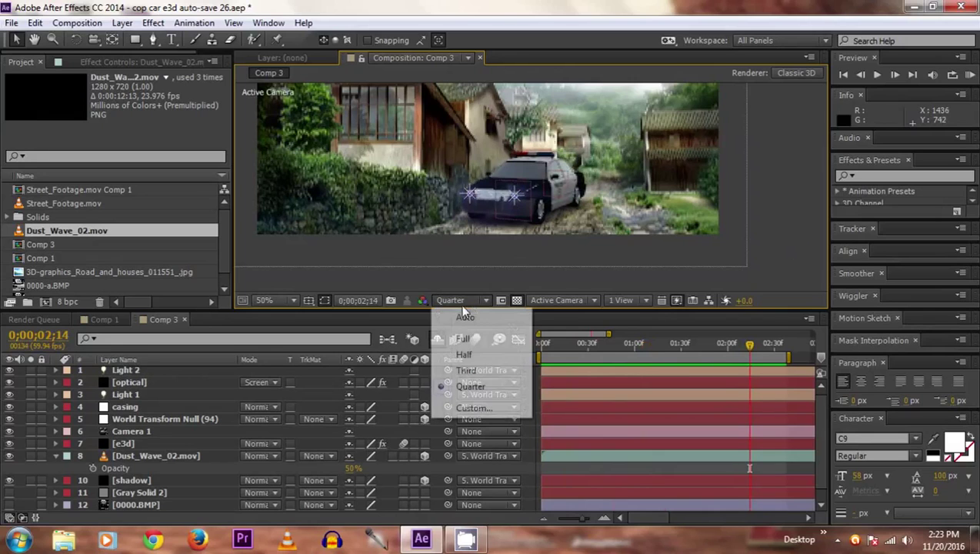
click(462, 338)
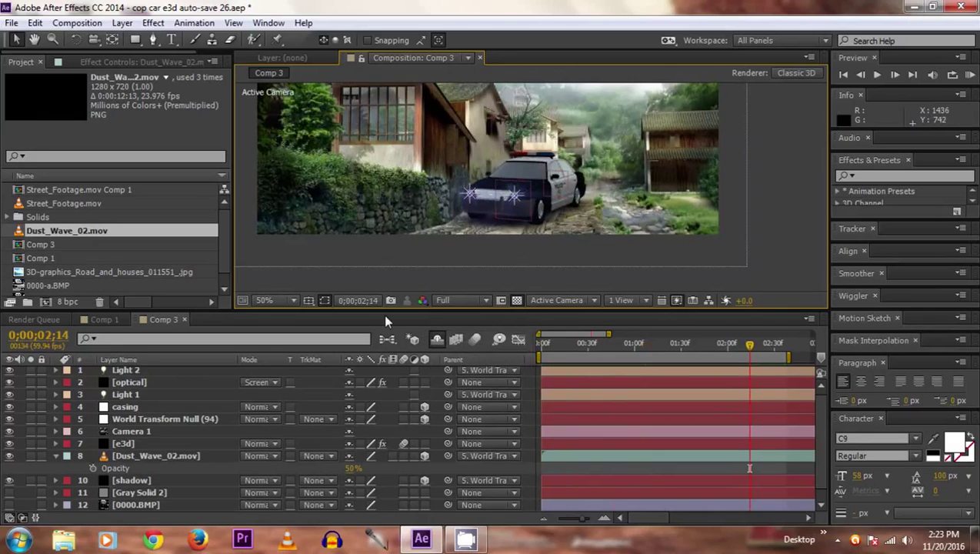
key(space)
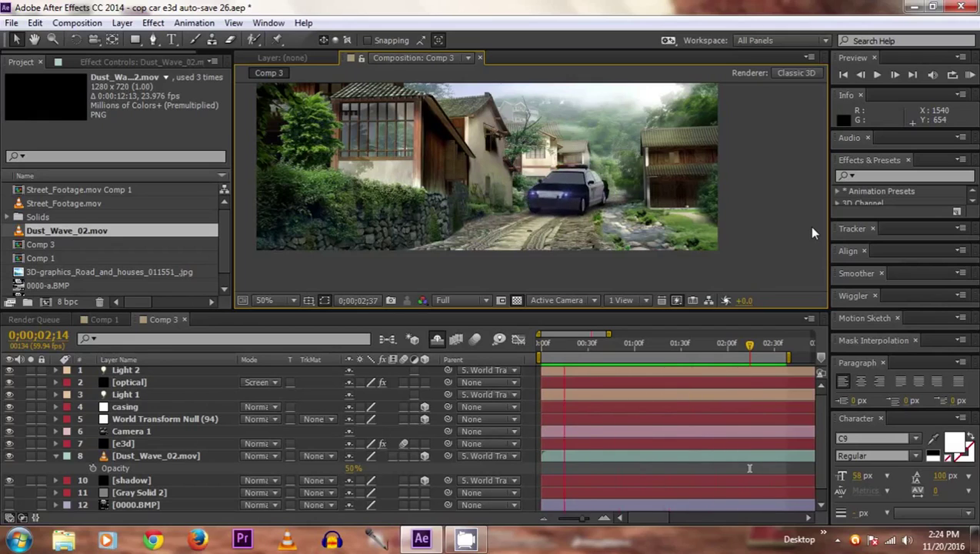
key(space)
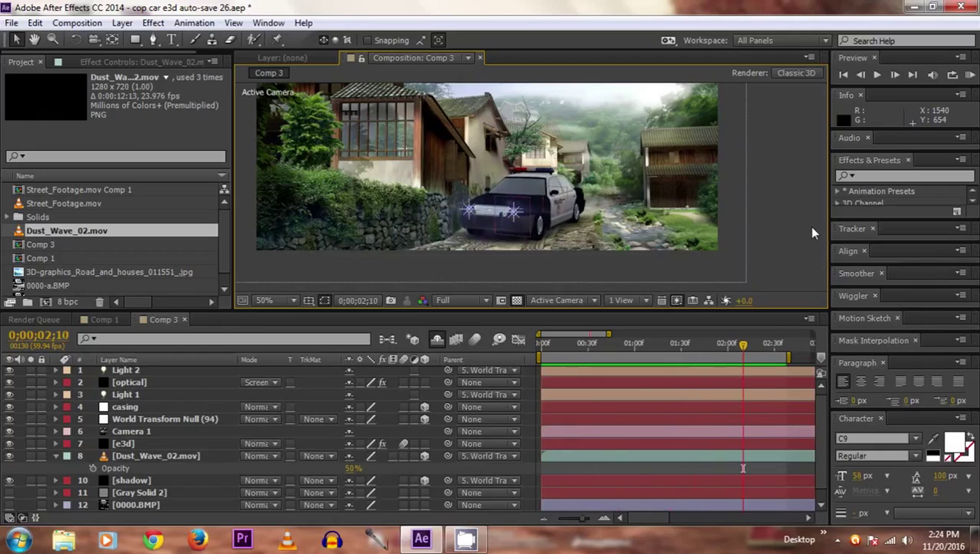